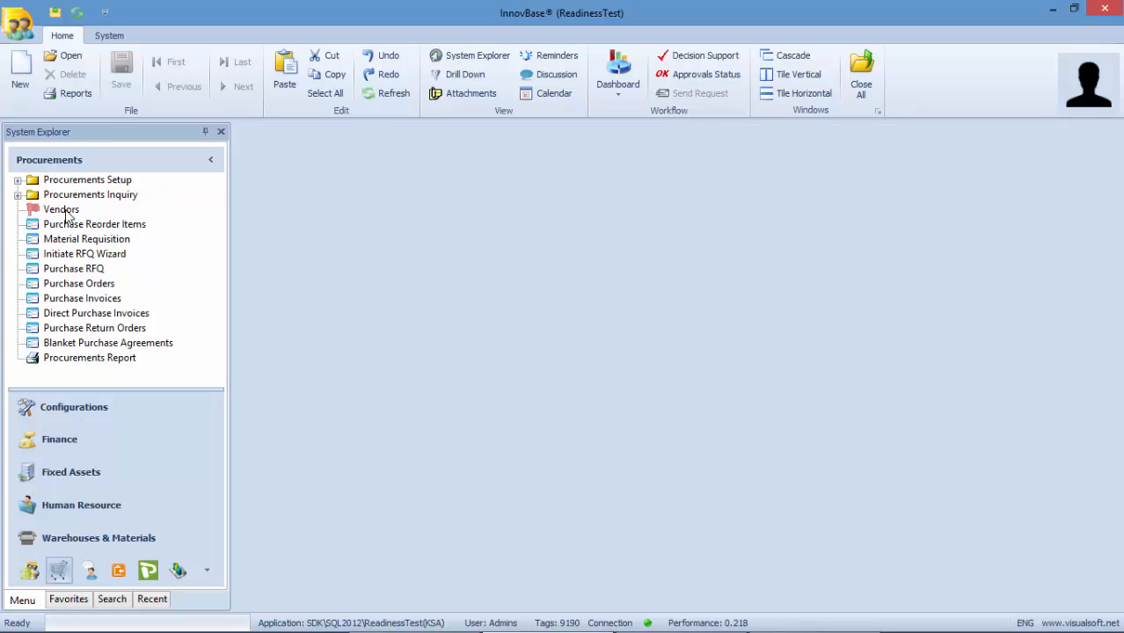
# - Browse Vendors, Purchase Reorder Items, Material Requisition, Purchase RFQ and Purchase Orders
pyautogui.click(63, 213)
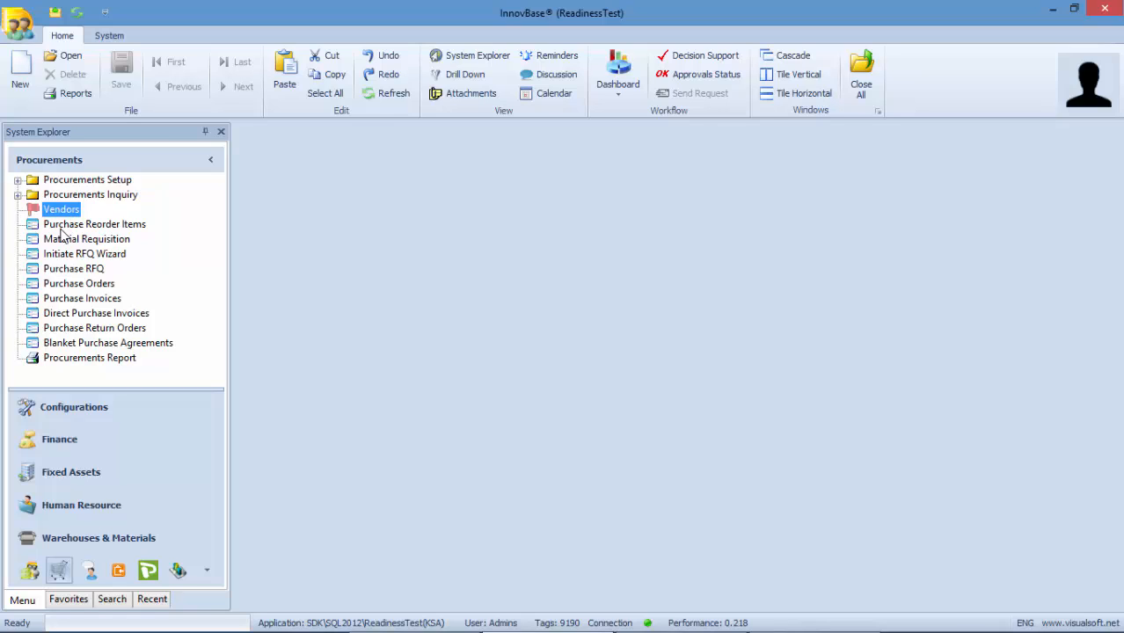
pyautogui.click(62, 229)
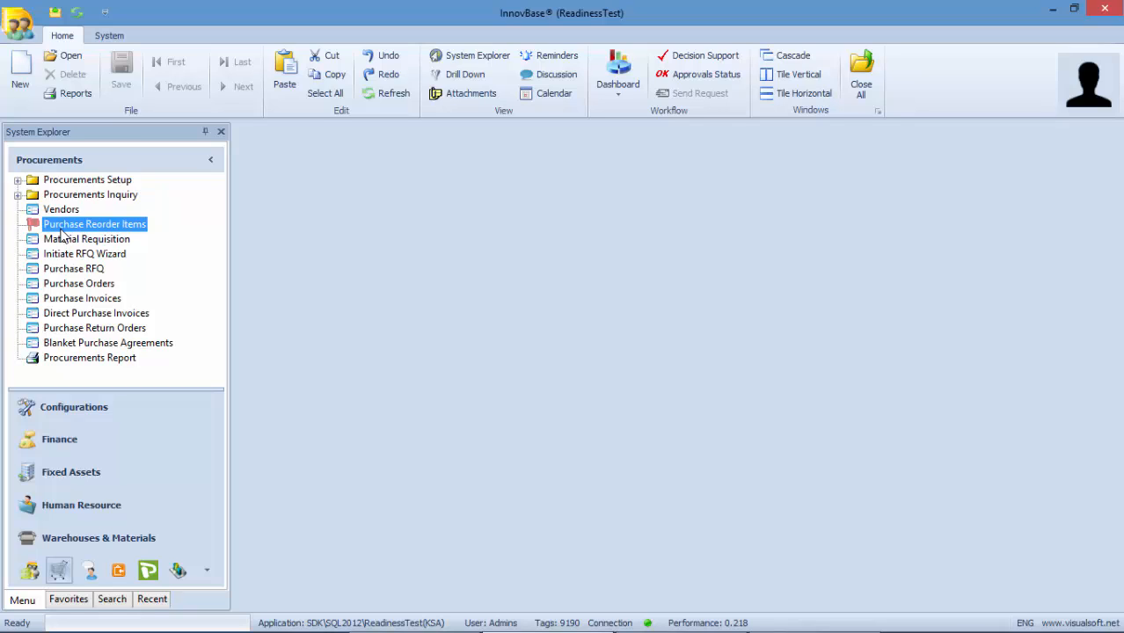
pyautogui.click(64, 243)
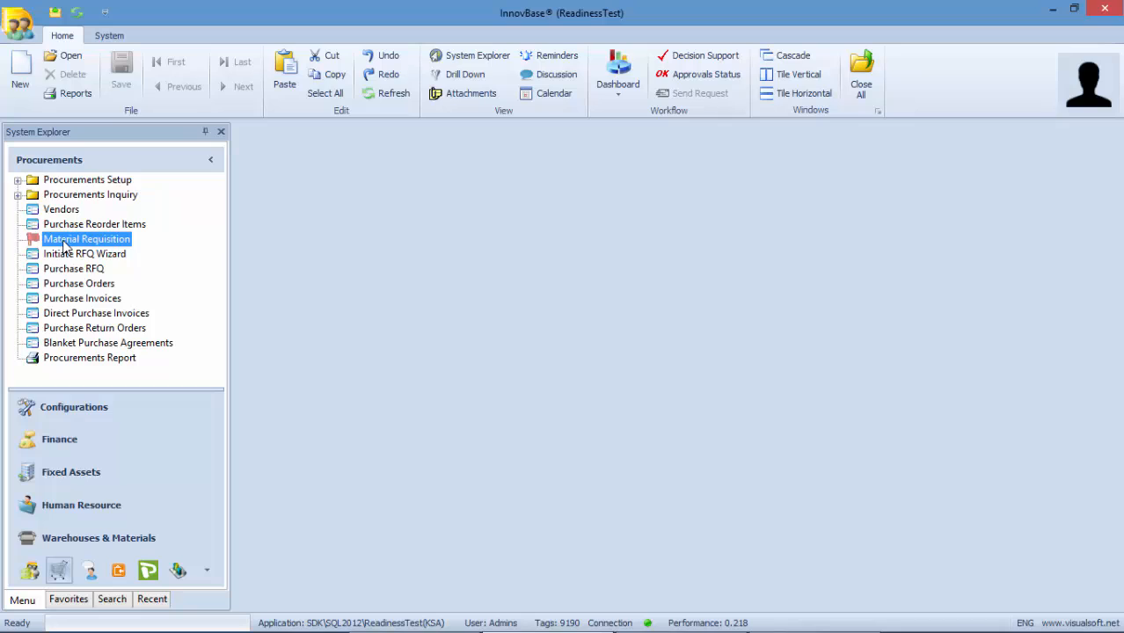
pyautogui.click(65, 272)
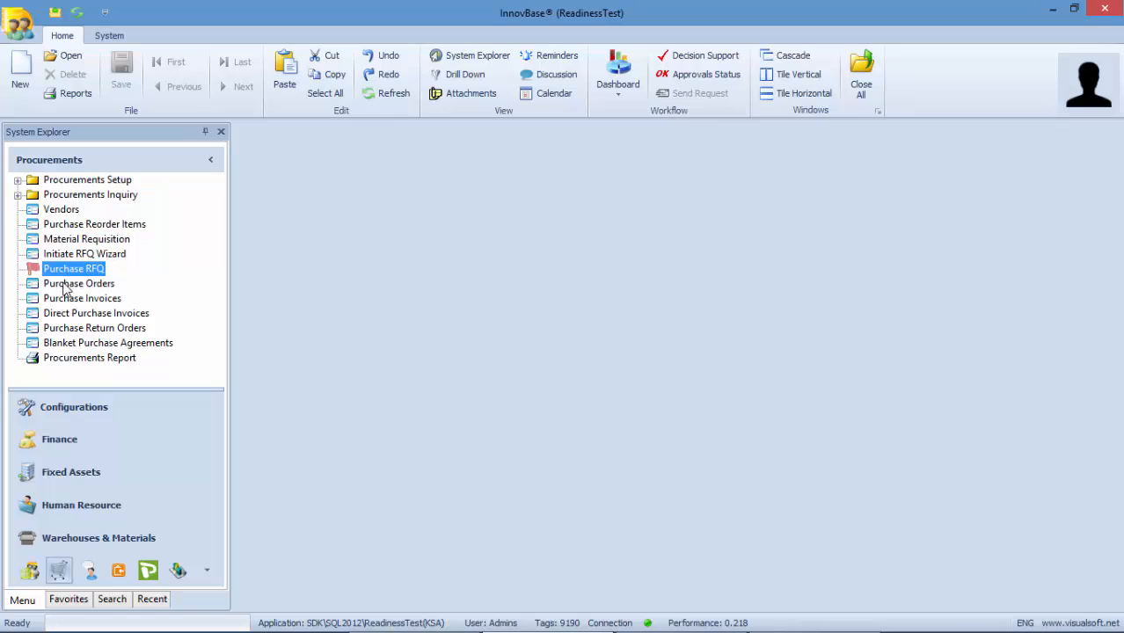
pyautogui.click(65, 287)
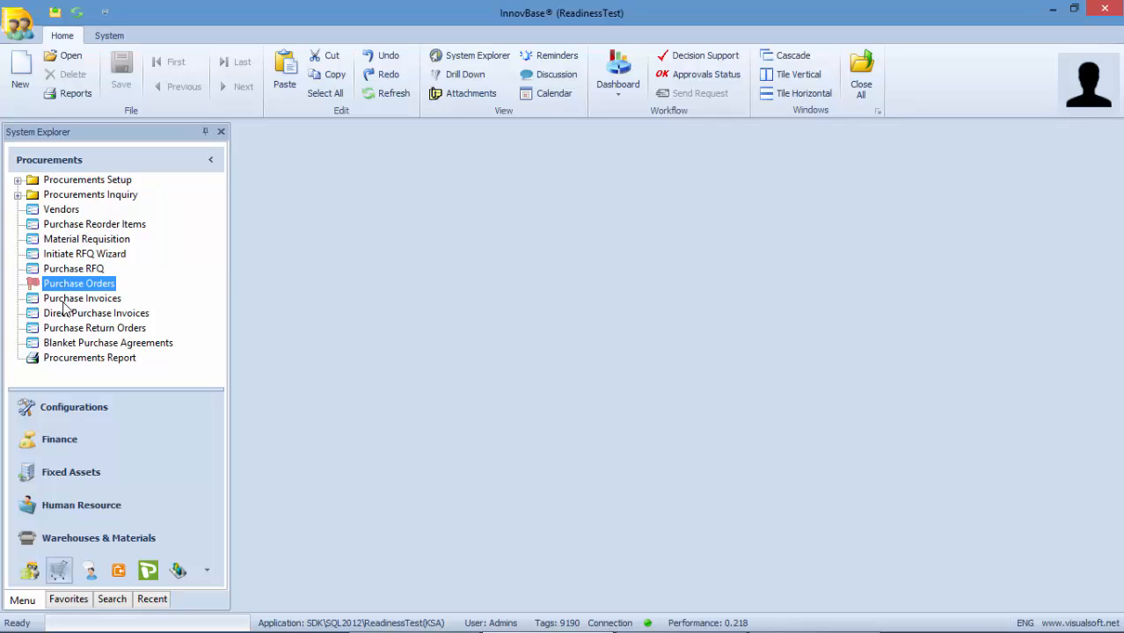
# - Browse Purchase Invoices, Purchase Return Orders, Procurements Report and Vendors, then show Warehouses & Materials
pyautogui.click(64, 302)
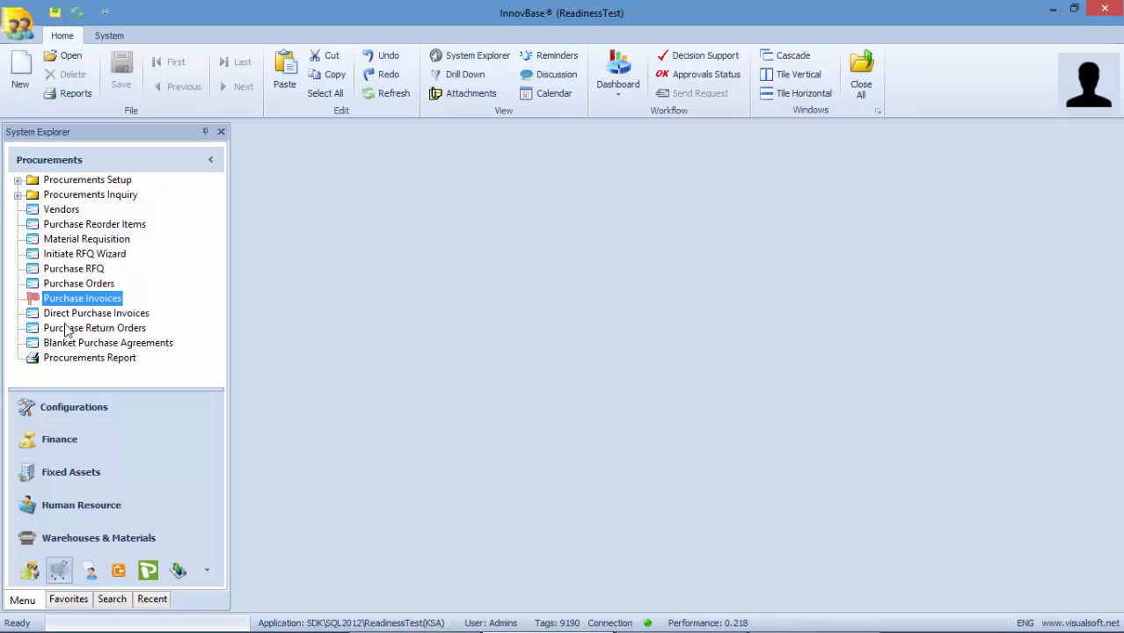
pyautogui.click(68, 329)
pyautogui.click(77, 357)
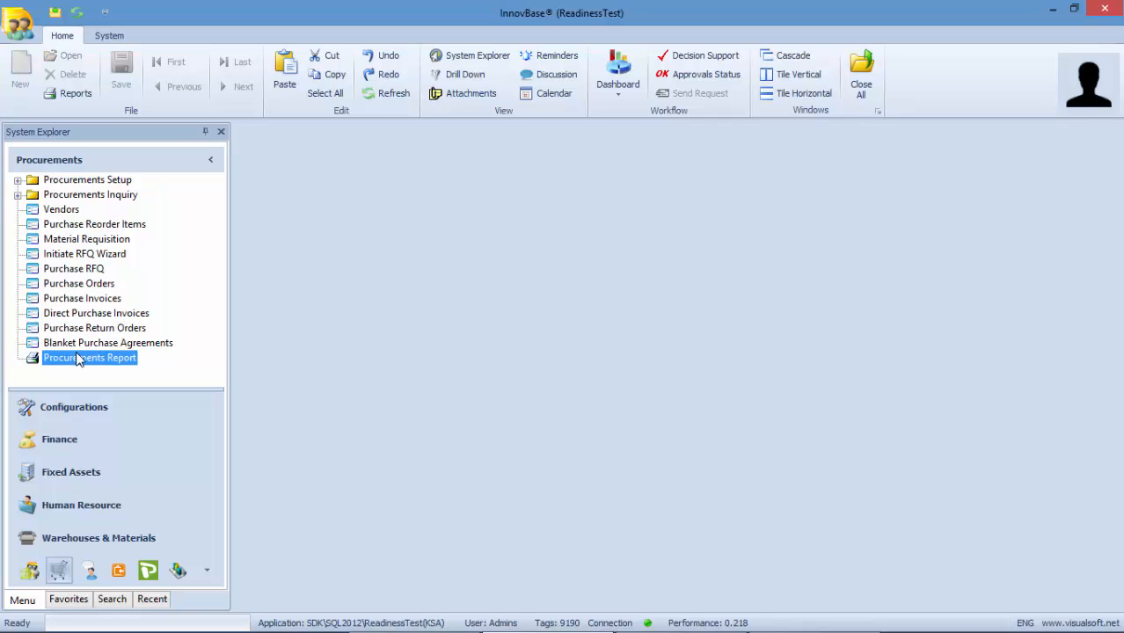
pyautogui.click(61, 212)
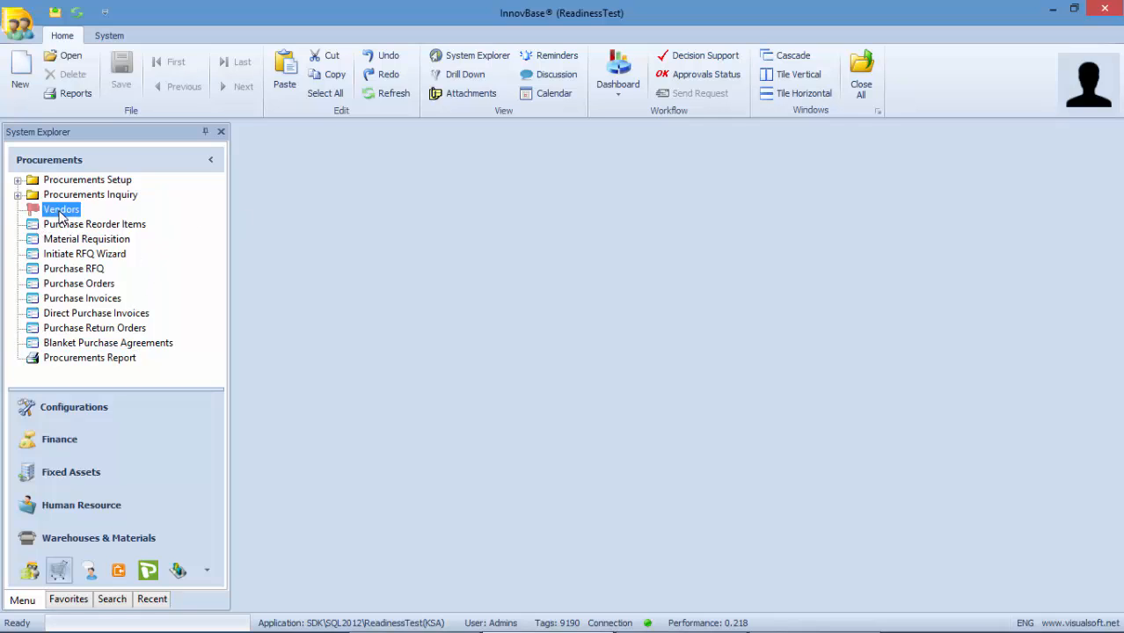
pyautogui.click(42, 547)
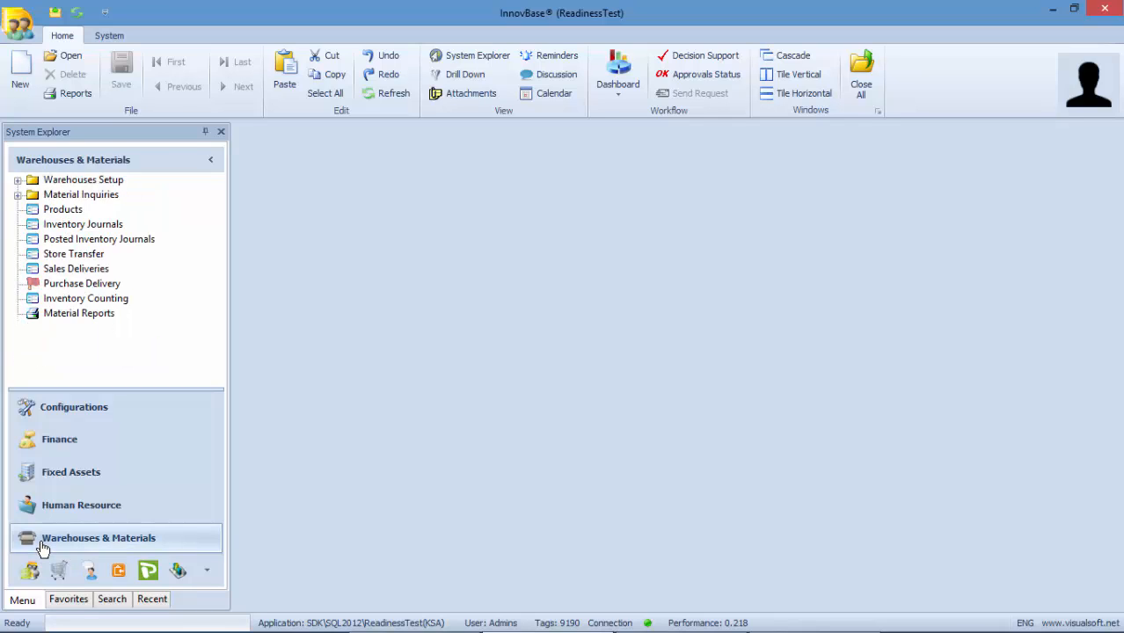
# - Go via Finance back to Procurements and expand Procurements Setup
pyautogui.click(71, 448)
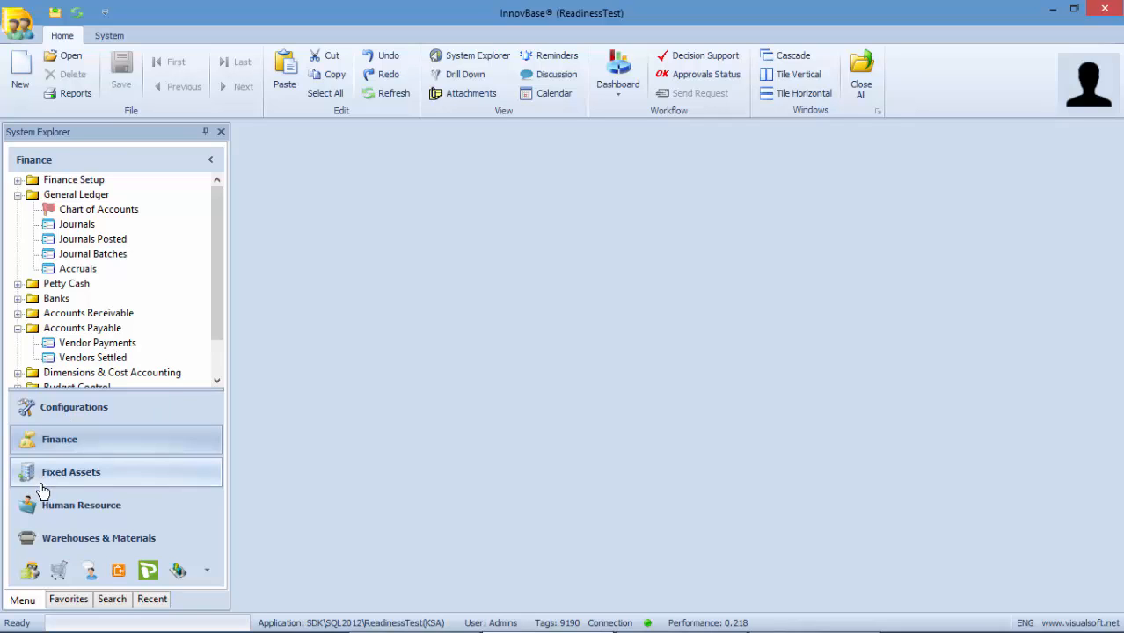
pyautogui.click(58, 572)
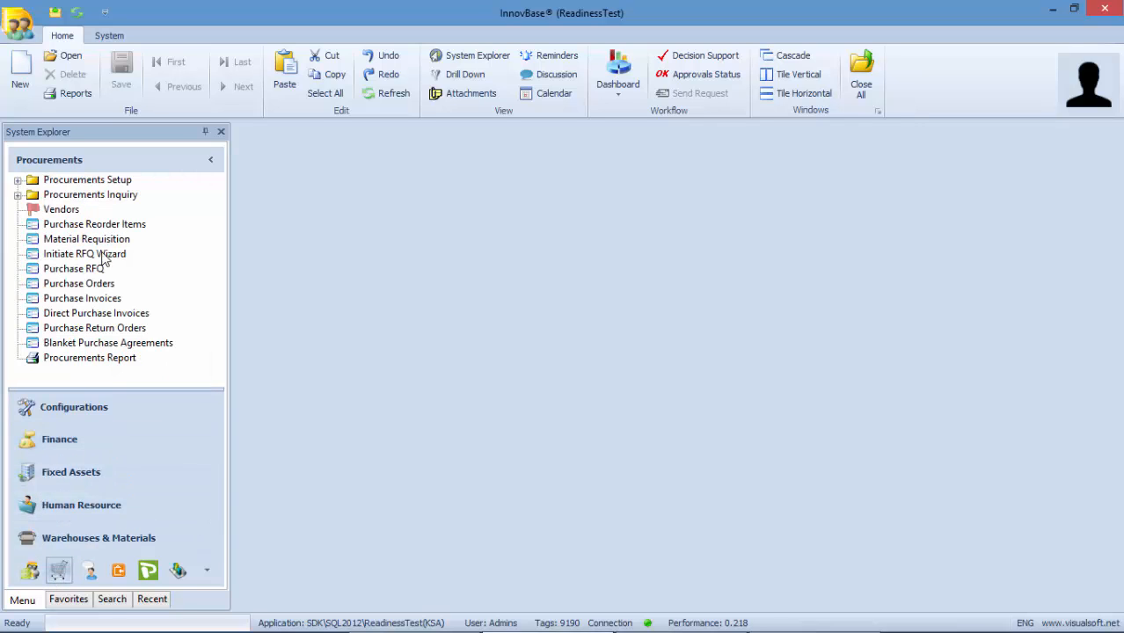
pyautogui.click(18, 179)
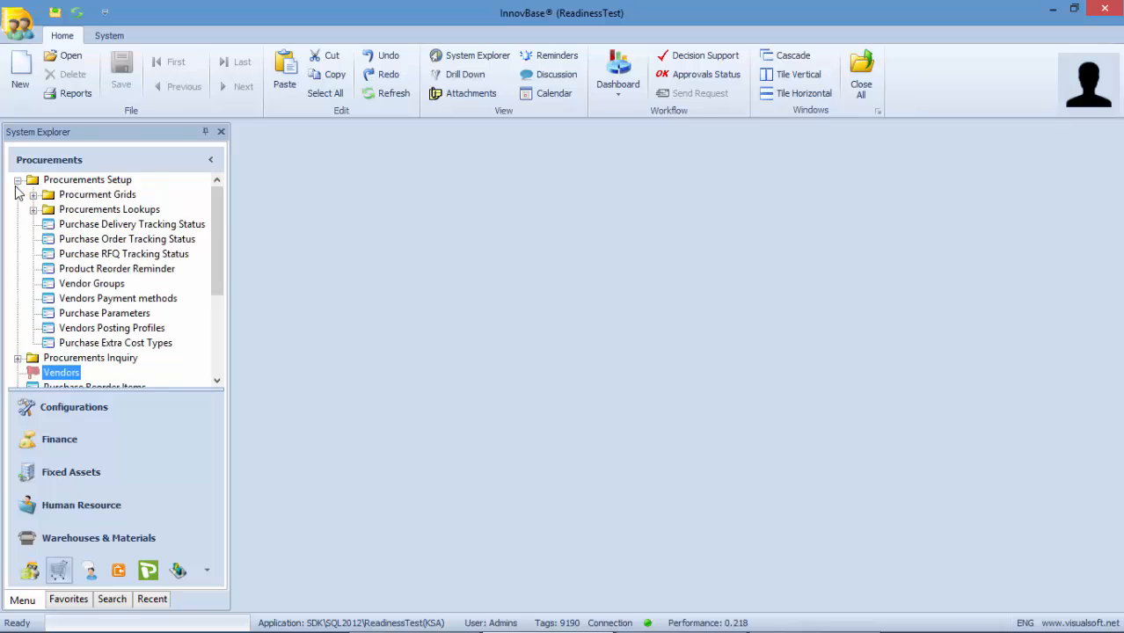
# - Drill down into Vendor Groups, view the Local Vendors group, then close both windows
pyautogui.click(92, 284)
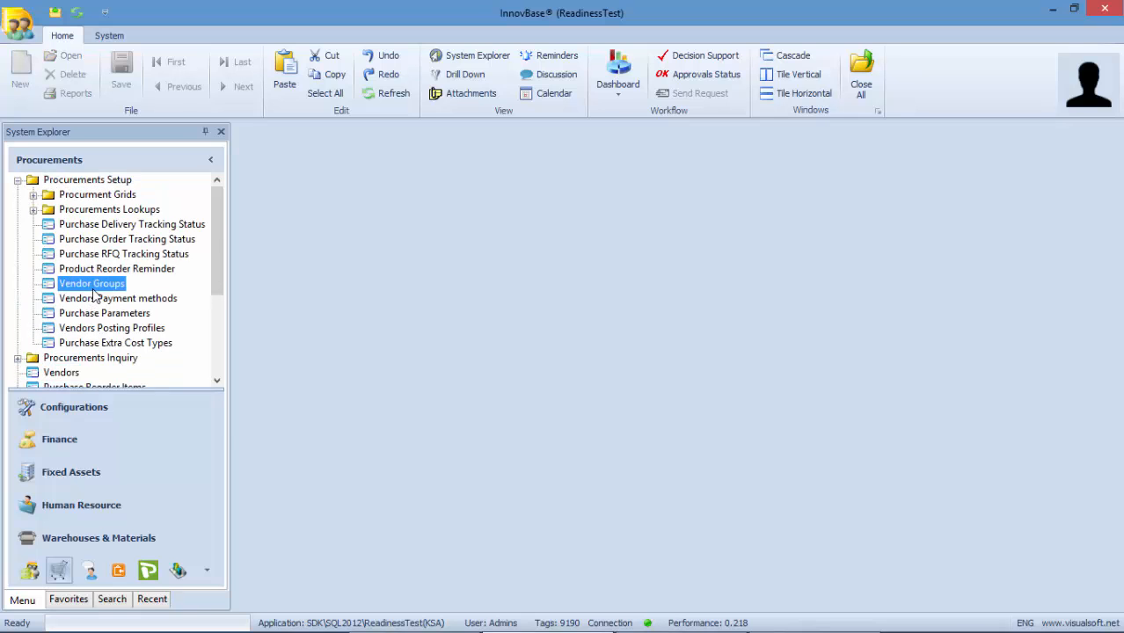
pyautogui.rightClick(117, 287)
pyautogui.click(146, 354)
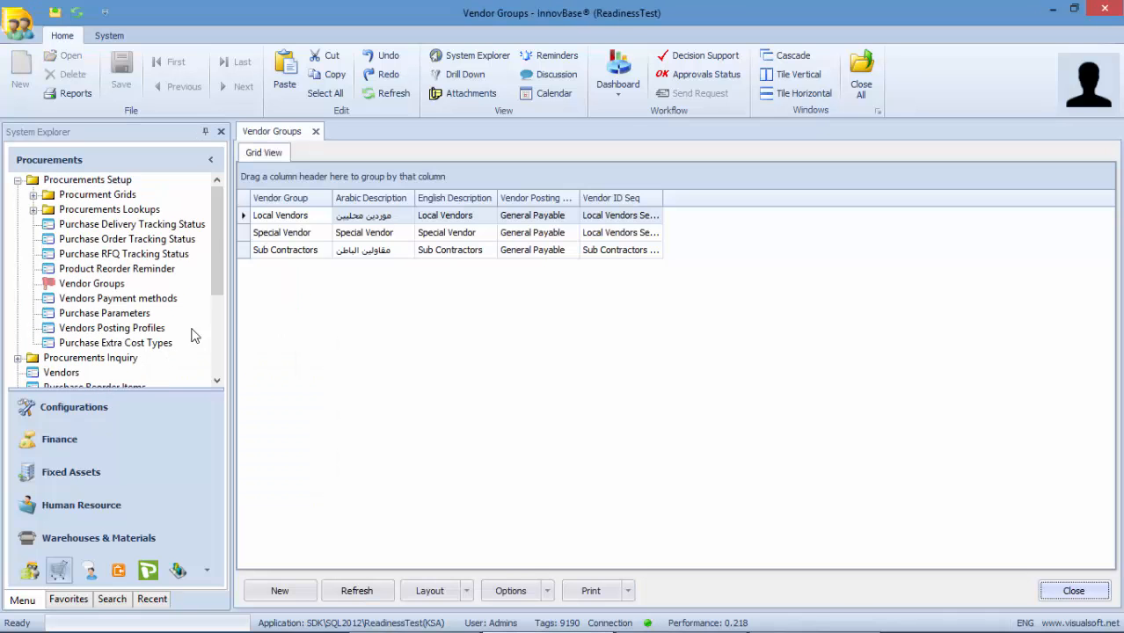
pyautogui.click(360, 220)
pyautogui.doubleClick(360, 220)
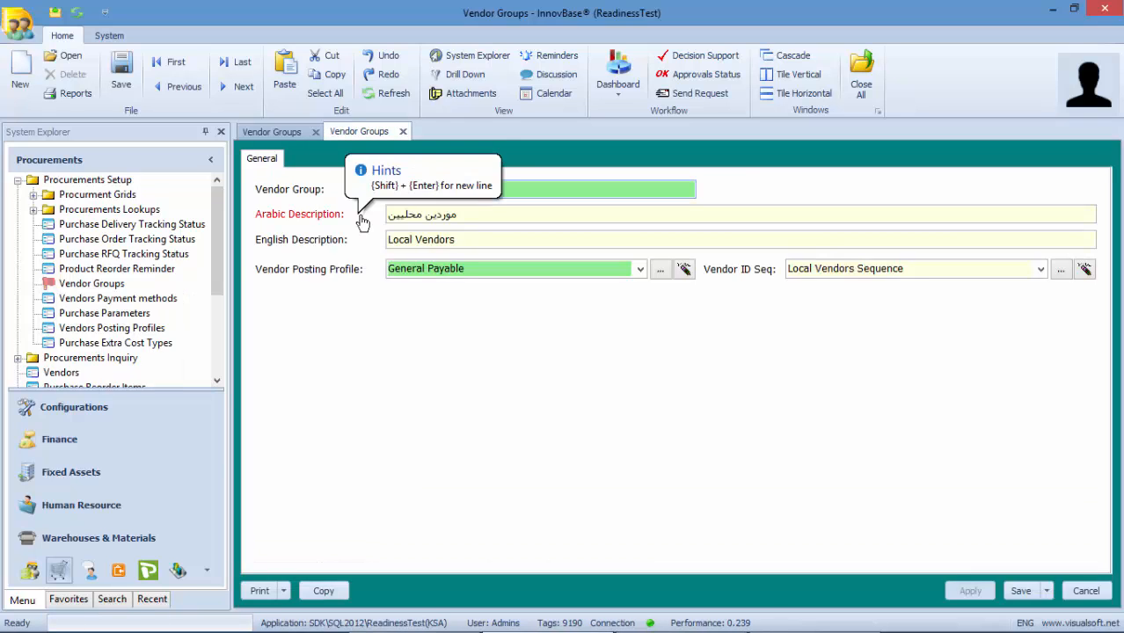
pyautogui.click(403, 132)
pyautogui.click(315, 132)
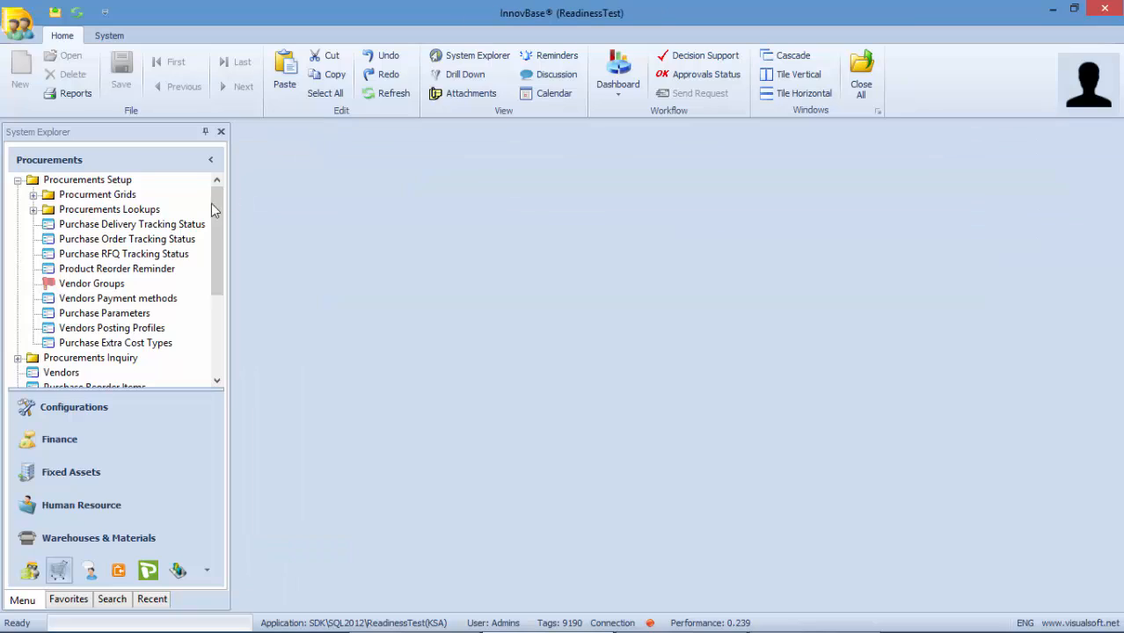
pyautogui.doubleClick(117, 315)
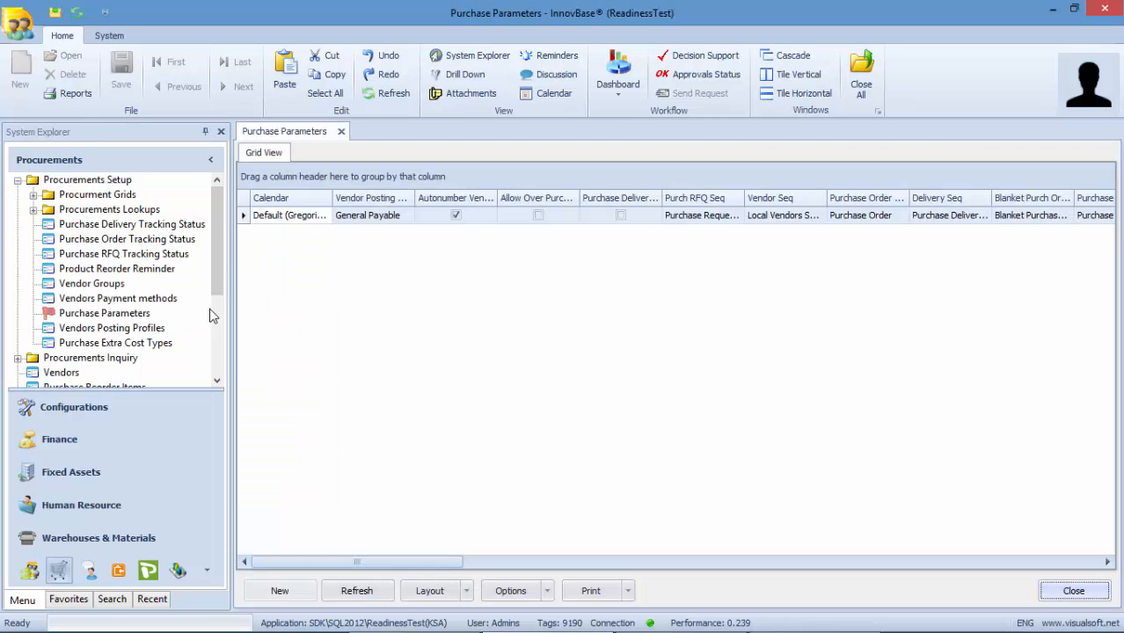
pyautogui.doubleClick(112, 329)
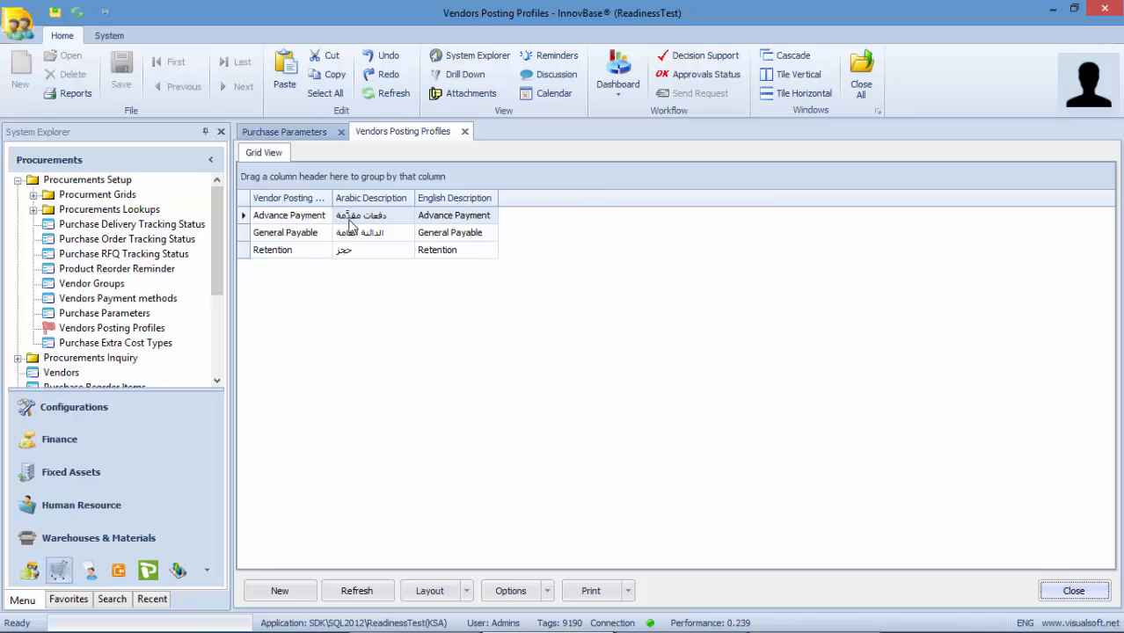
pyautogui.doubleClick(359, 220)
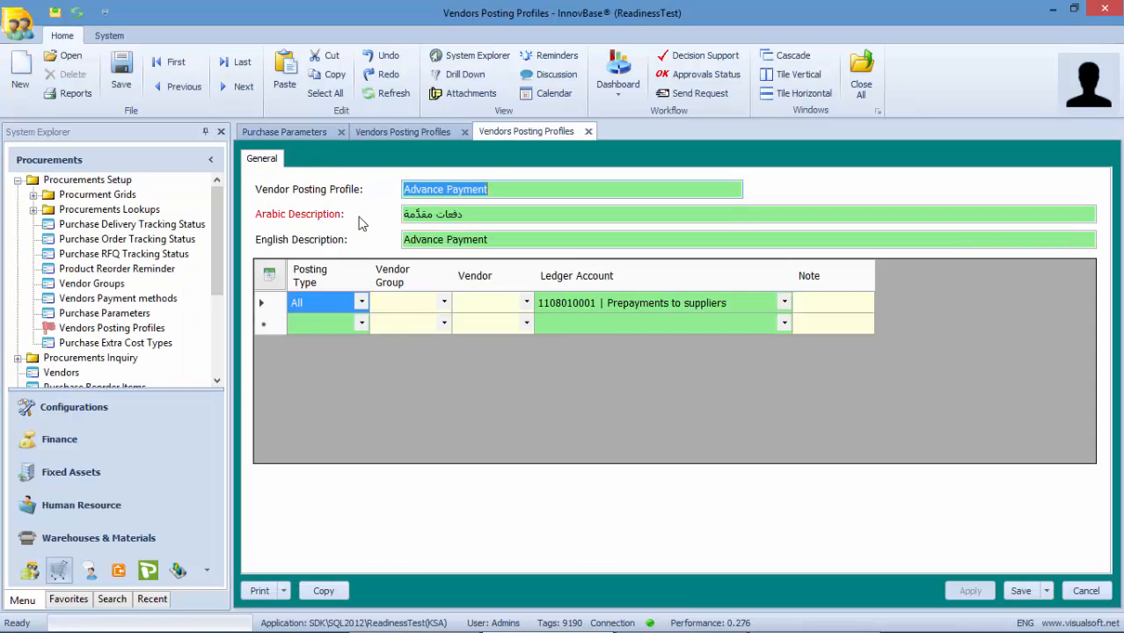
pyautogui.click(564, 302)
pyautogui.click(598, 301)
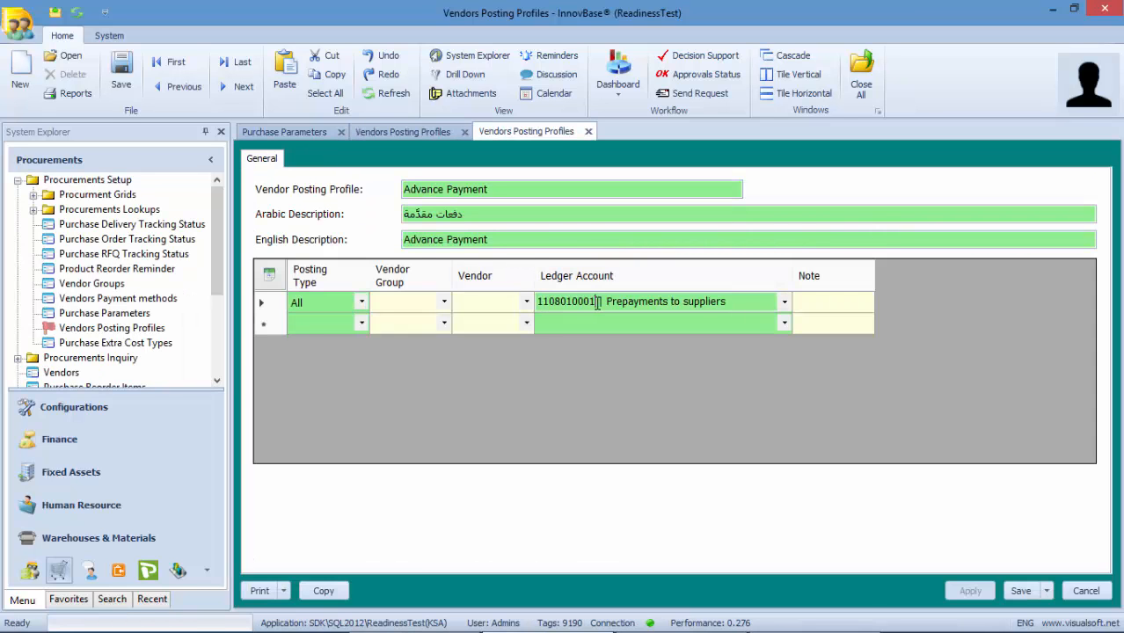
pyautogui.moveTo(597, 302); pyautogui.dragTo(536, 302)
pyautogui.hotkey('ctrl', 'c')
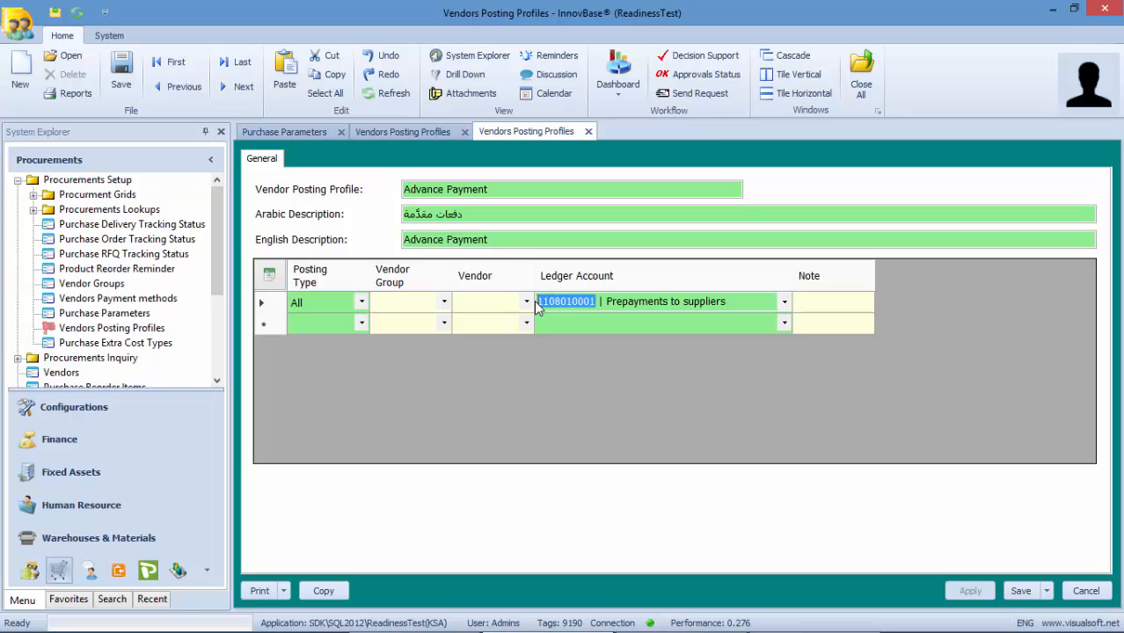
pyautogui.click(75, 439)
pyautogui.click(48, 438)
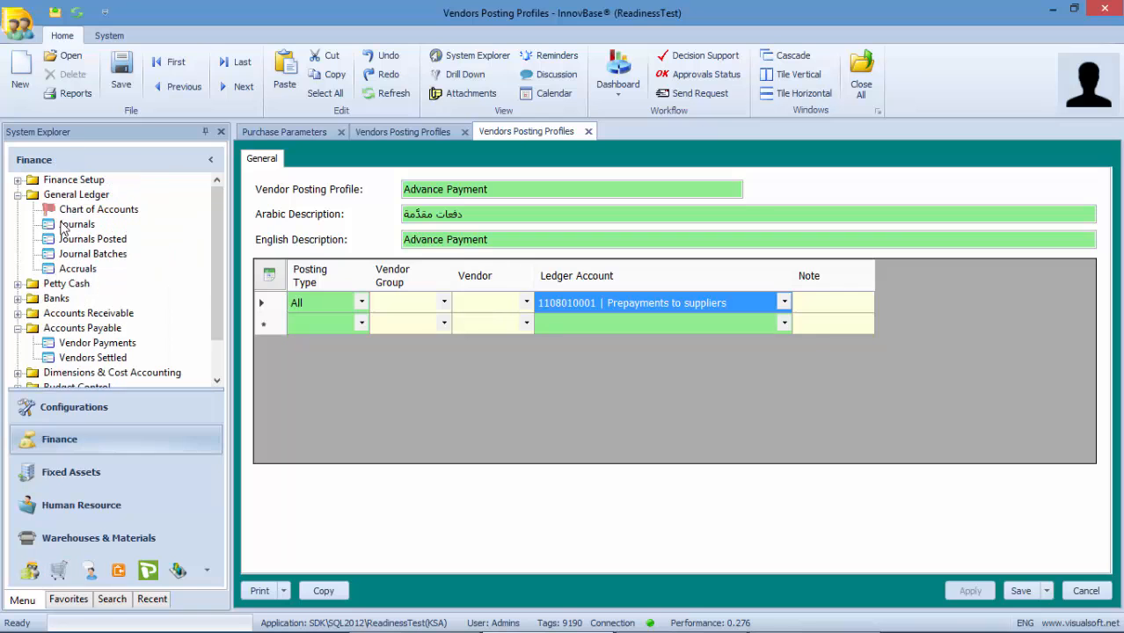
pyautogui.rightClick(67, 217)
pyautogui.click(92, 221)
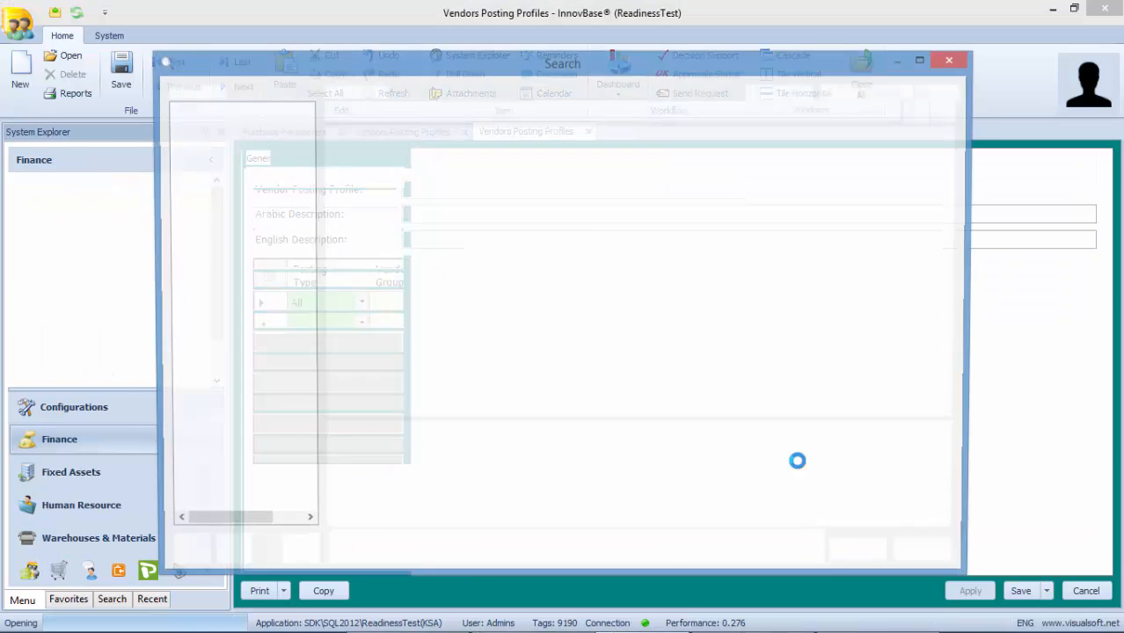
pyautogui.hotkey('ctrl', 'v')
pyautogui.press('Return')
pyautogui.press('Return')
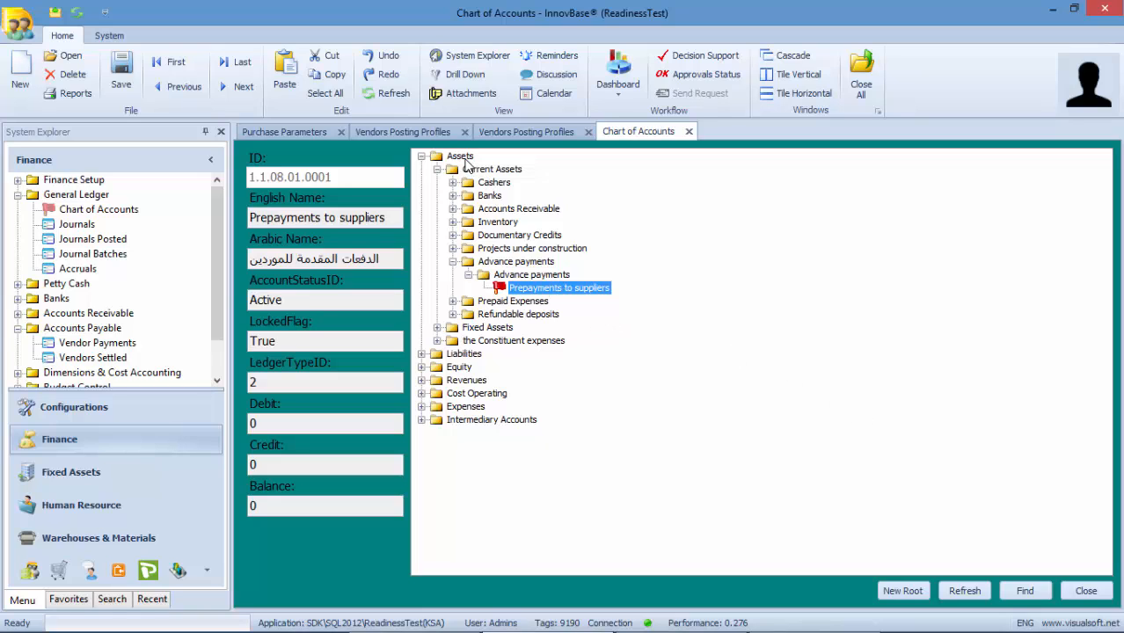
pyautogui.click(489, 132)
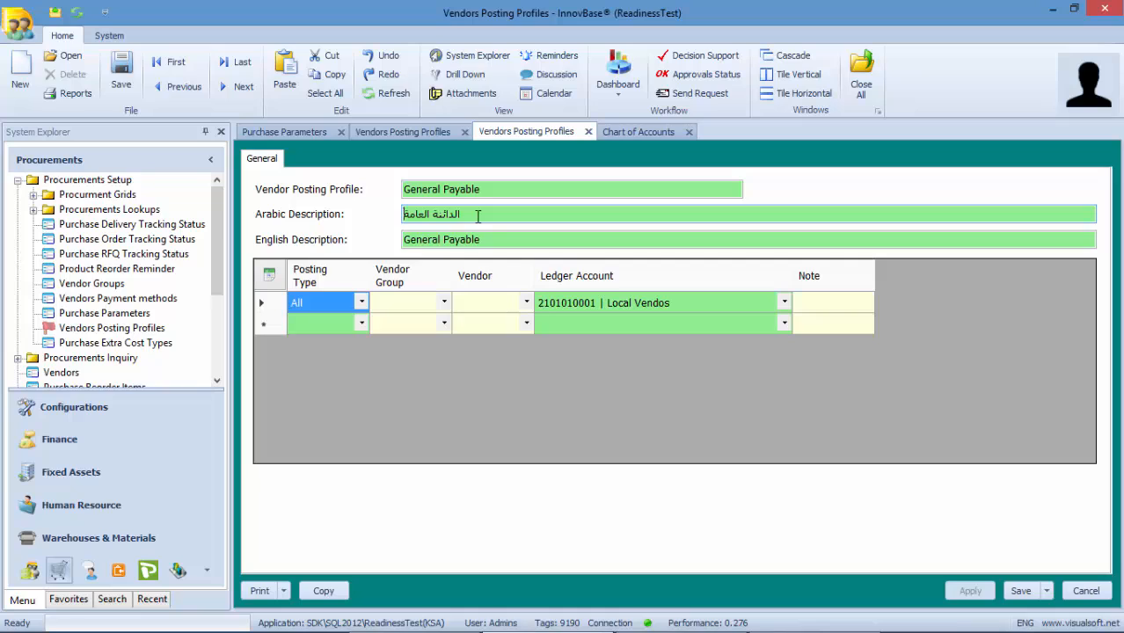
pyautogui.click(576, 303)
pyautogui.doubleClick(597, 301)
pyautogui.hotkey('ctrl', 'c')
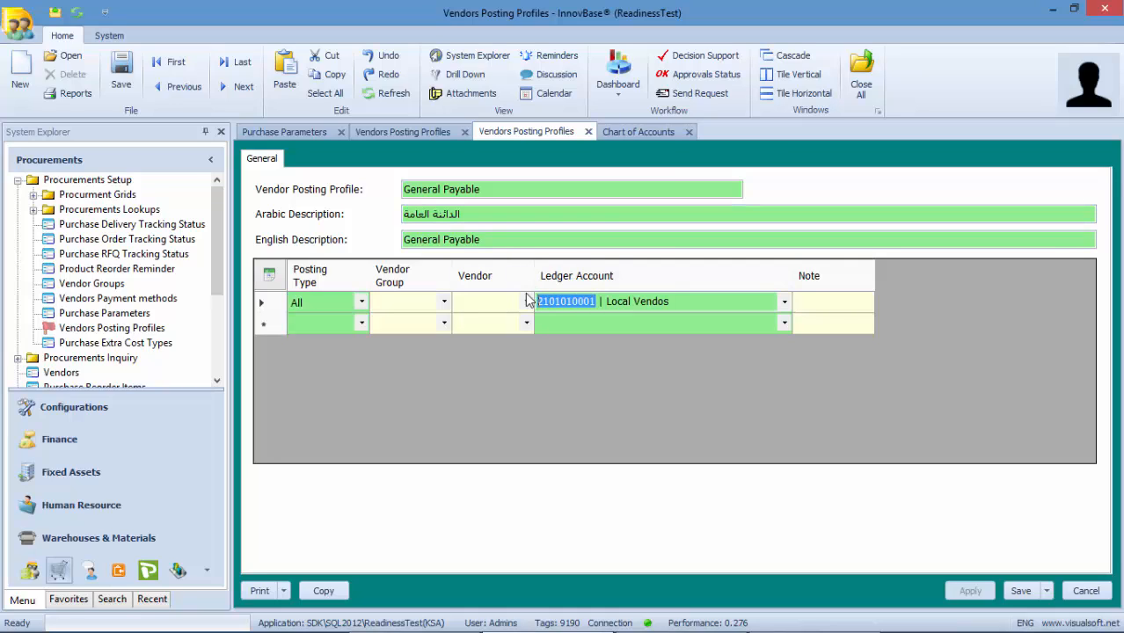
pyautogui.click(629, 132)
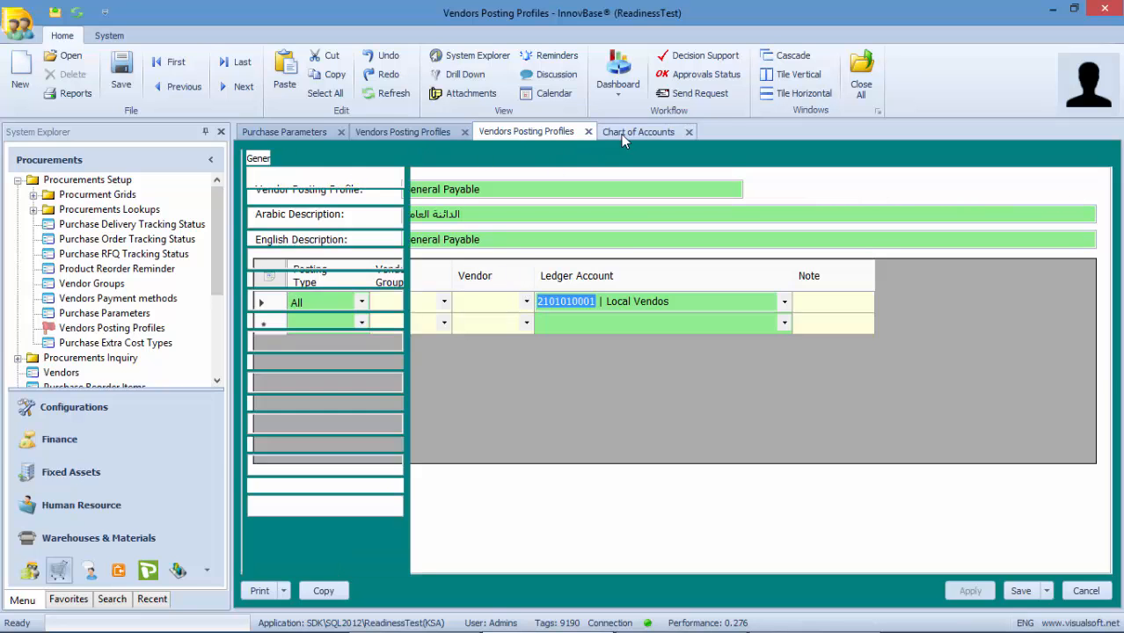
pyautogui.click(1023, 594)
pyautogui.hotkey('ctrl', 'v')
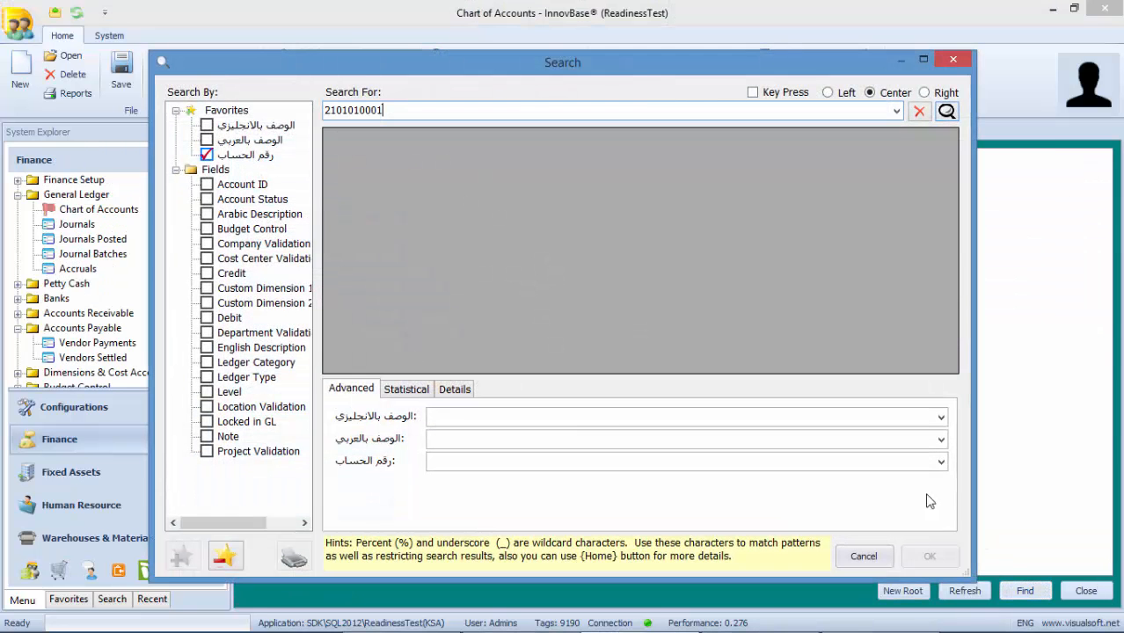
pyautogui.press('Return')
pyautogui.press('Return')
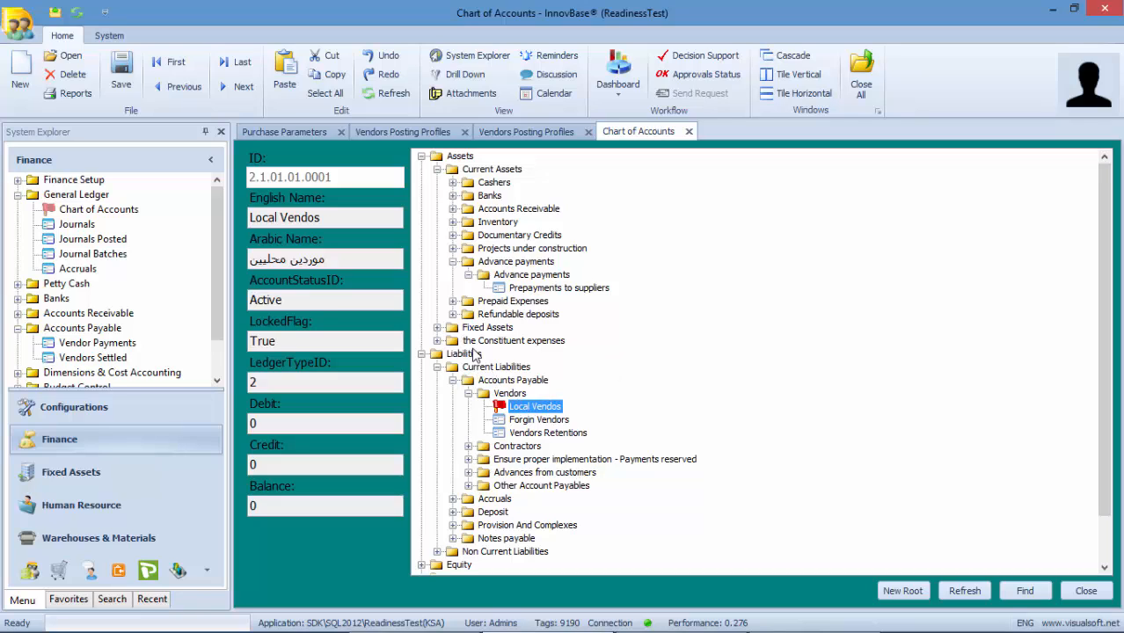
pyautogui.click(545, 434)
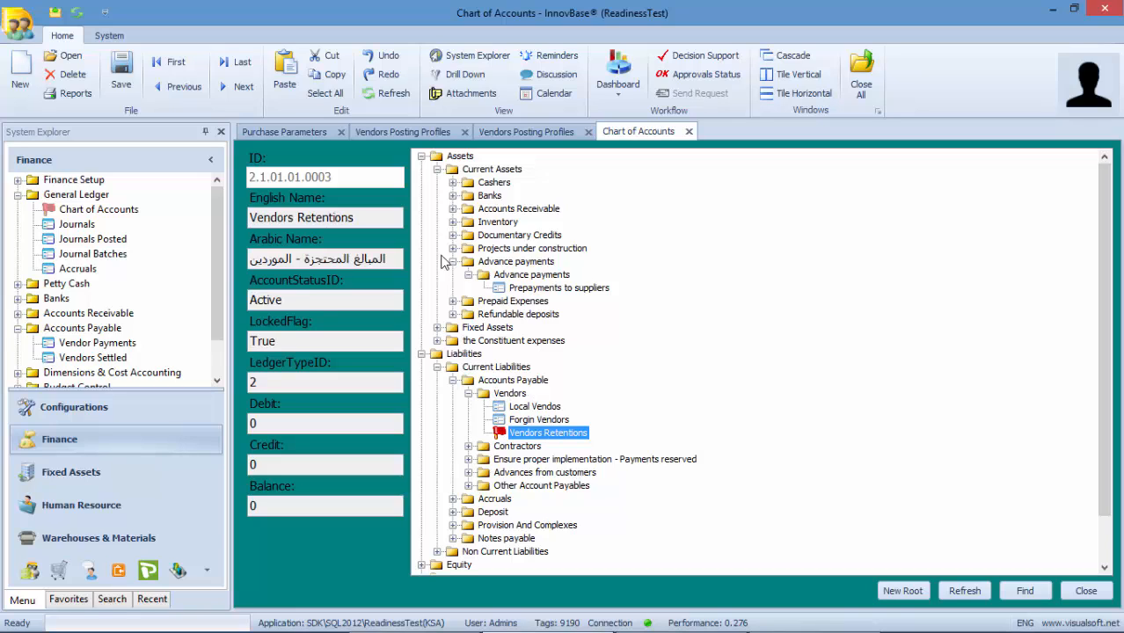
pyautogui.click(384, 136)
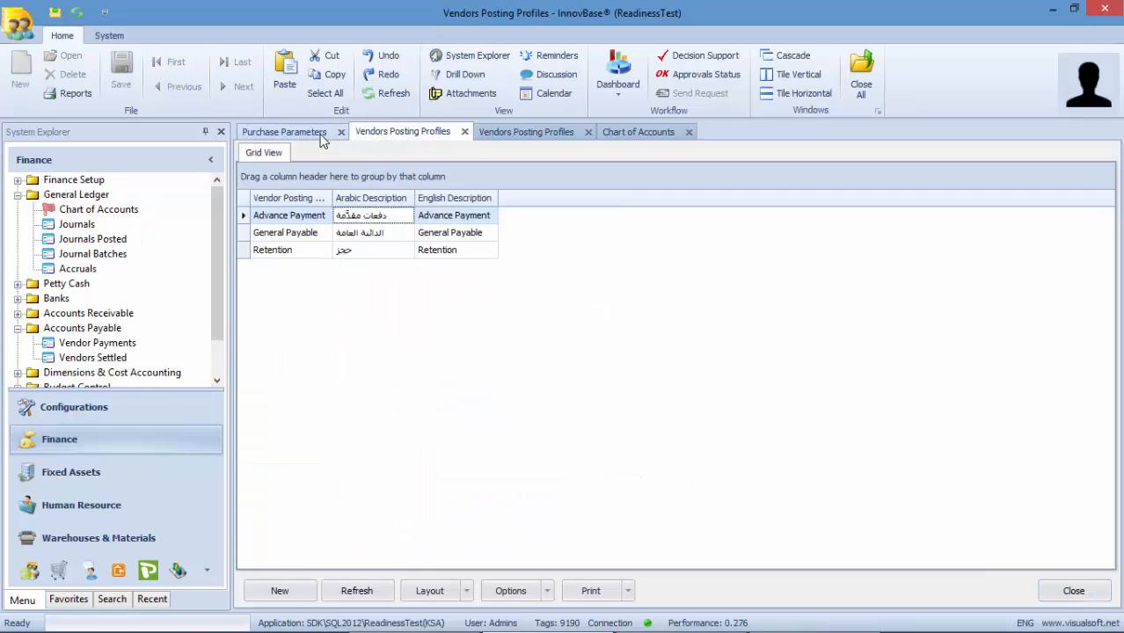
# - Close Purchase Parameters, both Vendors Posting Profiles and Chart of Accounts, and collapse the Finance tree
pyautogui.click(339, 133)
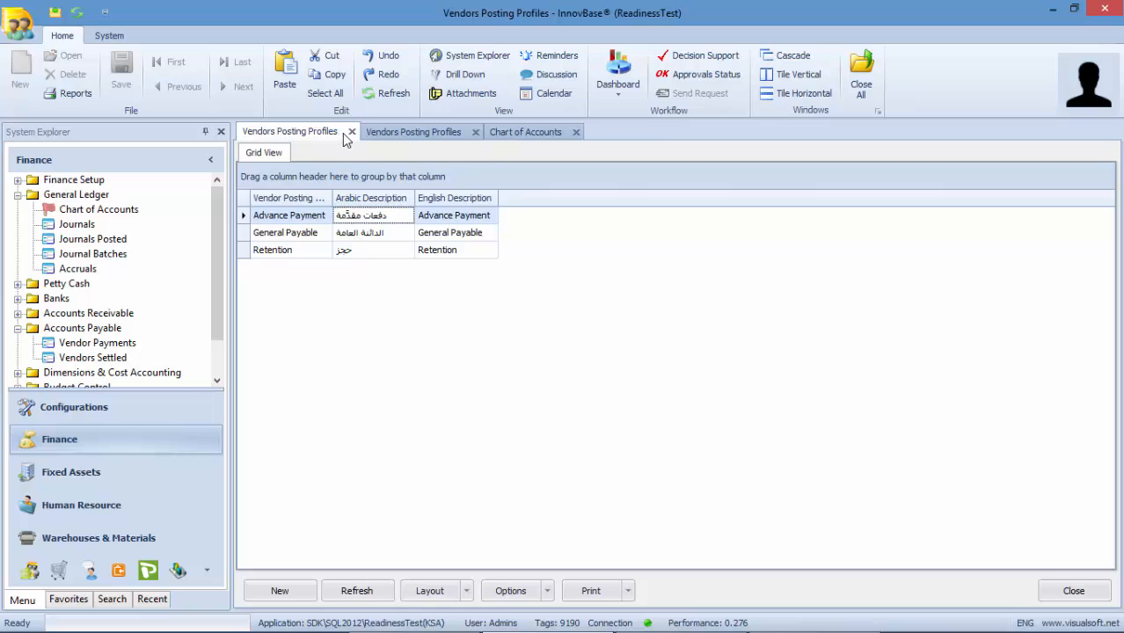
pyautogui.click(351, 132)
pyautogui.click(353, 131)
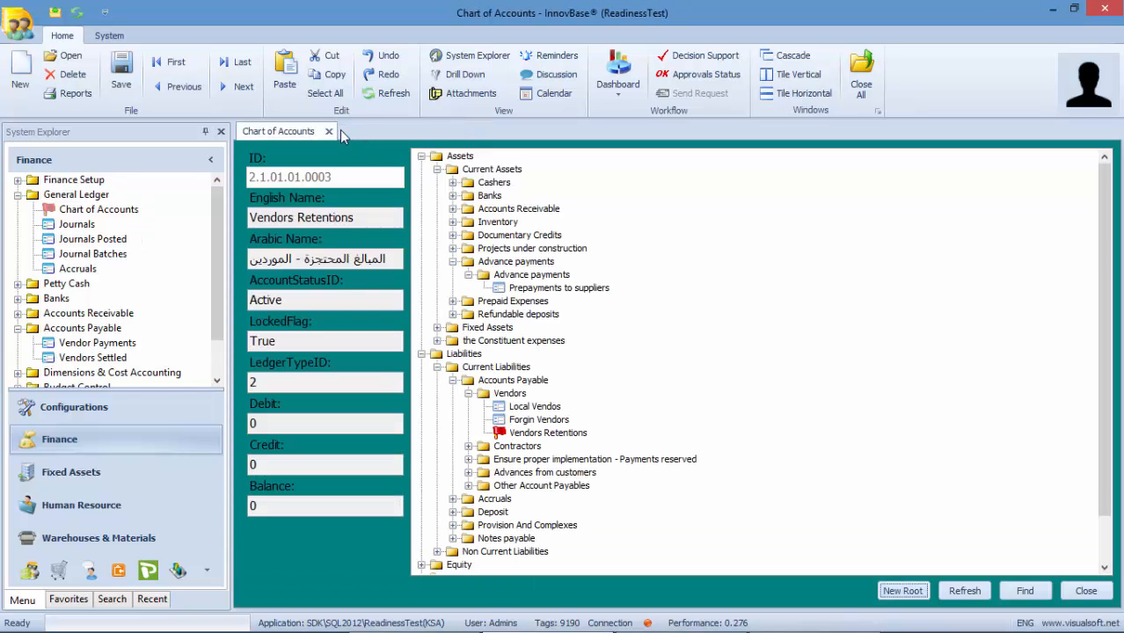
pyautogui.click(329, 131)
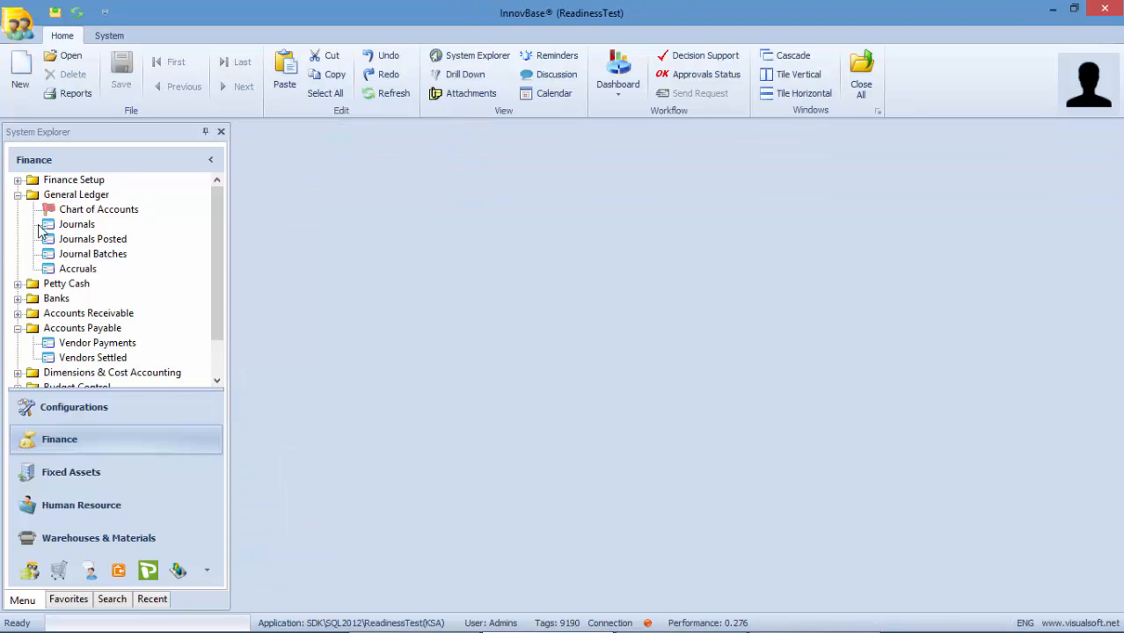
pyautogui.click(17, 194)
pyautogui.click(17, 254)
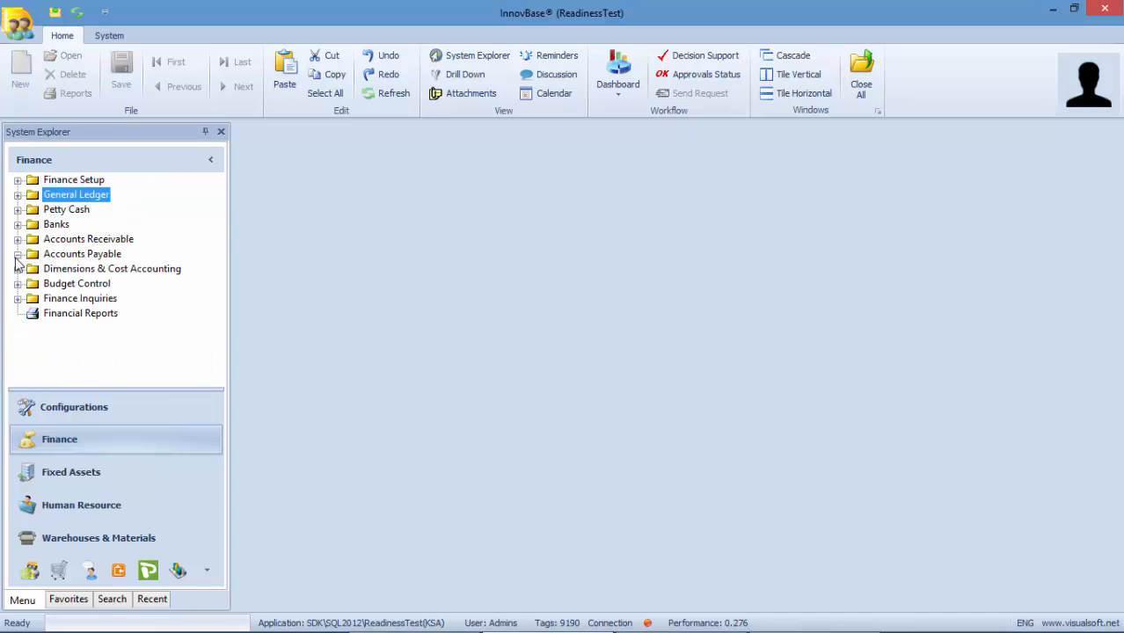
# - Show Procurements with its setup branch collapsed, opening and closing a new Vendors form
pyautogui.click(59, 571)
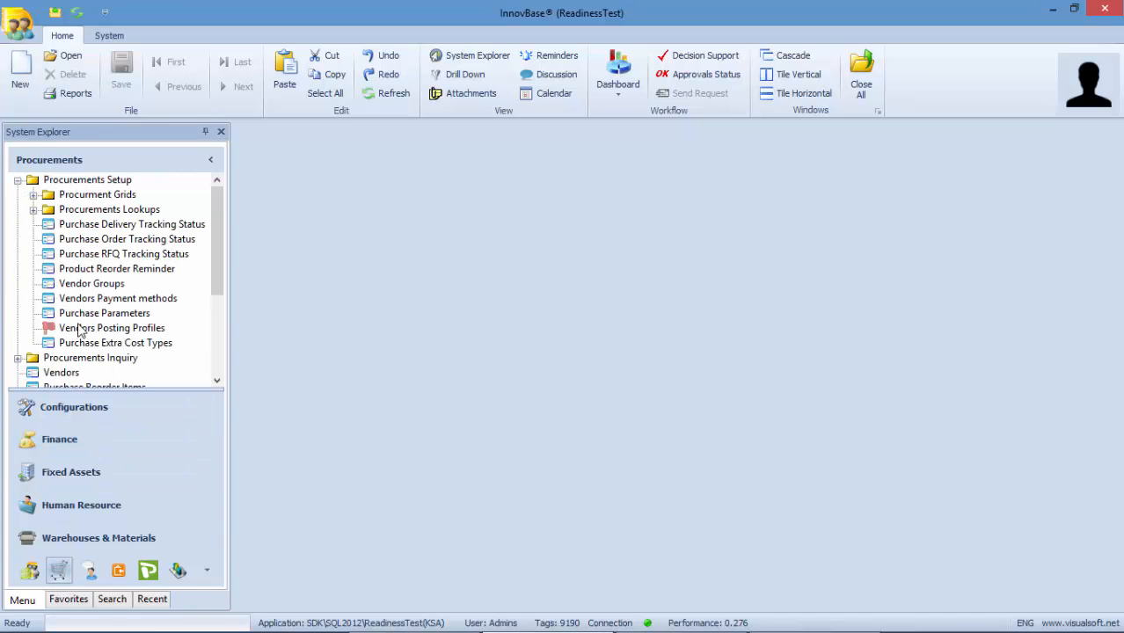
pyautogui.click(18, 180)
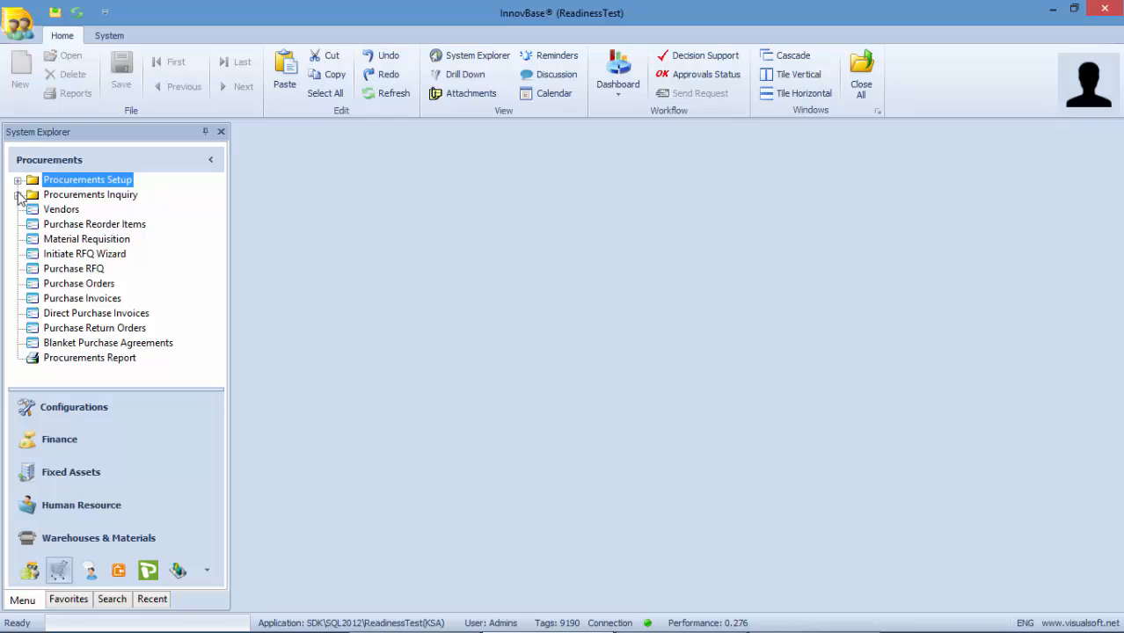
pyautogui.rightClick(69, 211)
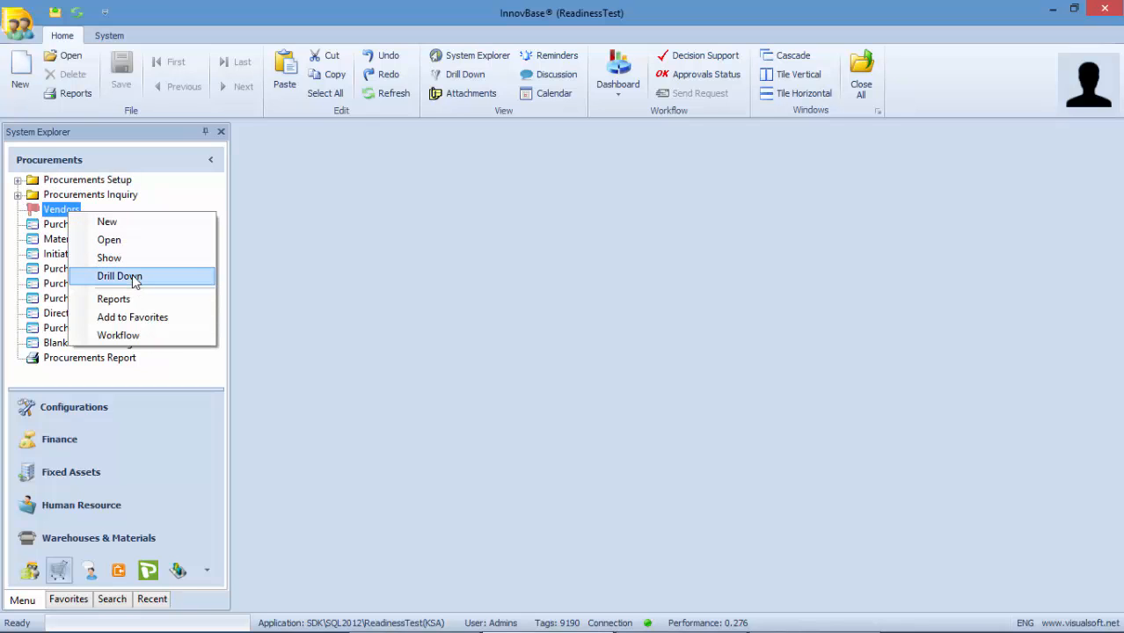
pyautogui.click(123, 225)
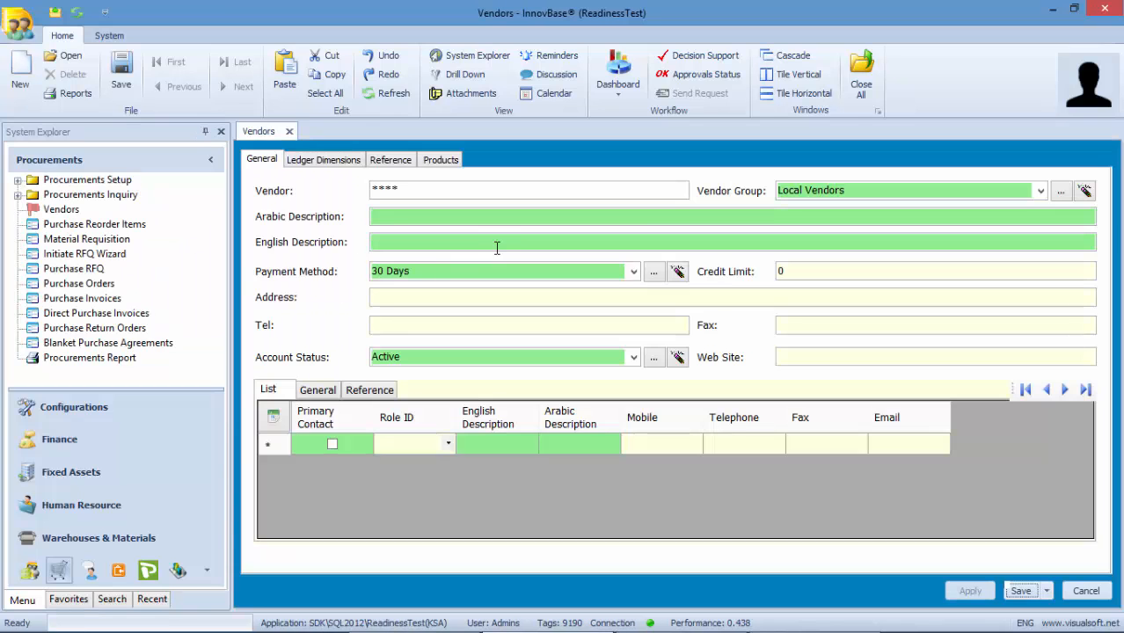
pyautogui.click(290, 132)
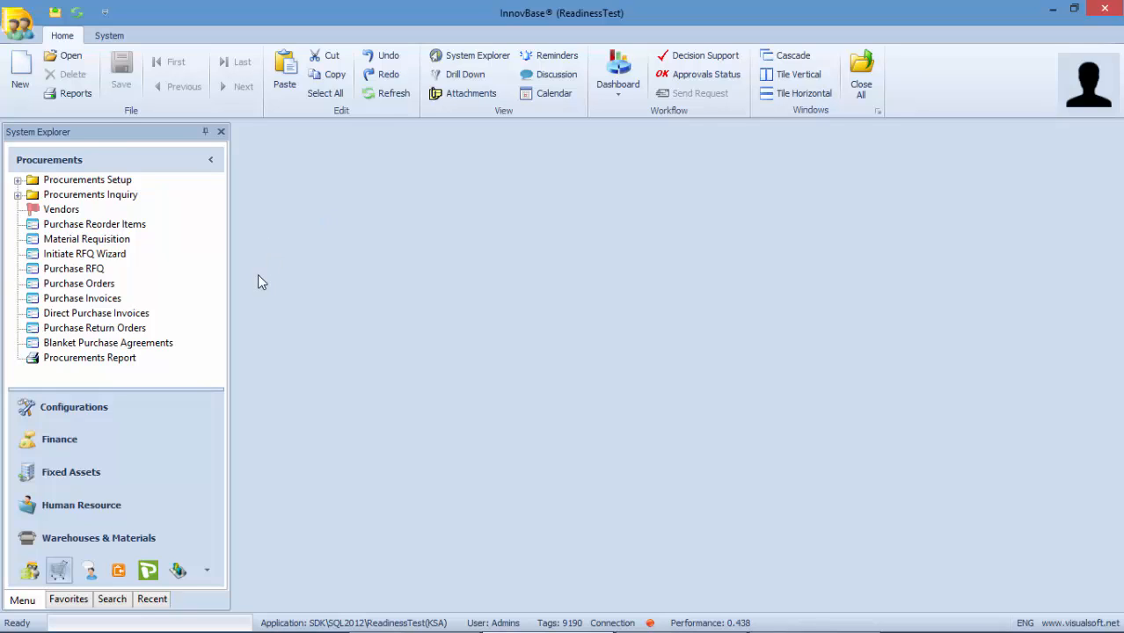
# - From Purchase Reorder Items, open the Reorder QTY (1) reminder's report
pyautogui.click(116, 227)
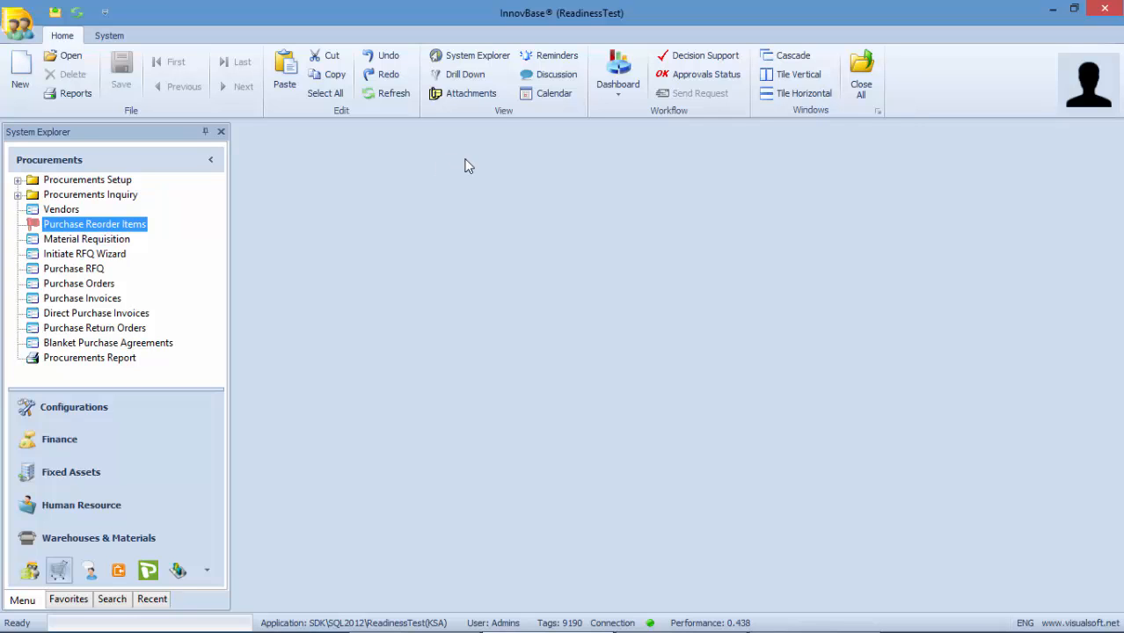
pyautogui.click(554, 58)
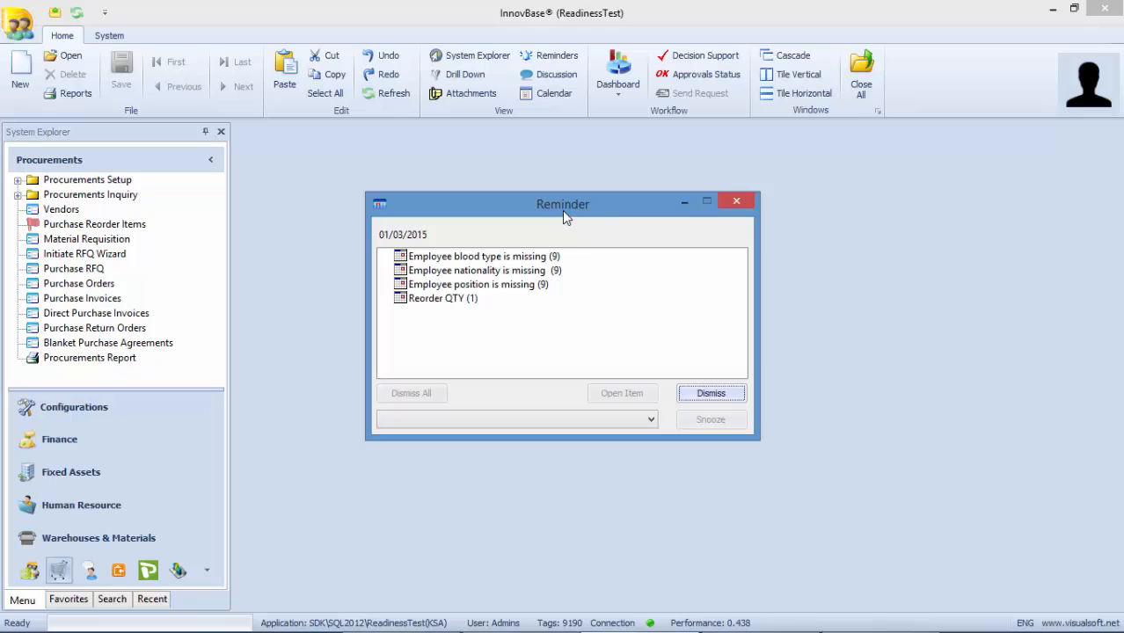
pyautogui.click(423, 305)
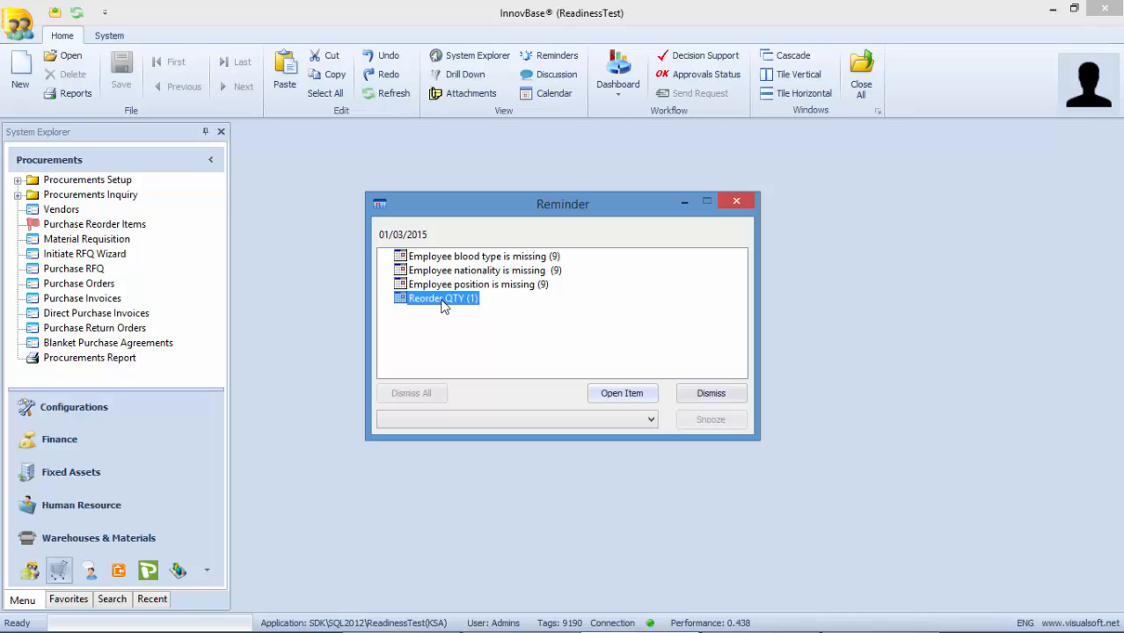
pyautogui.doubleClick(444, 302)
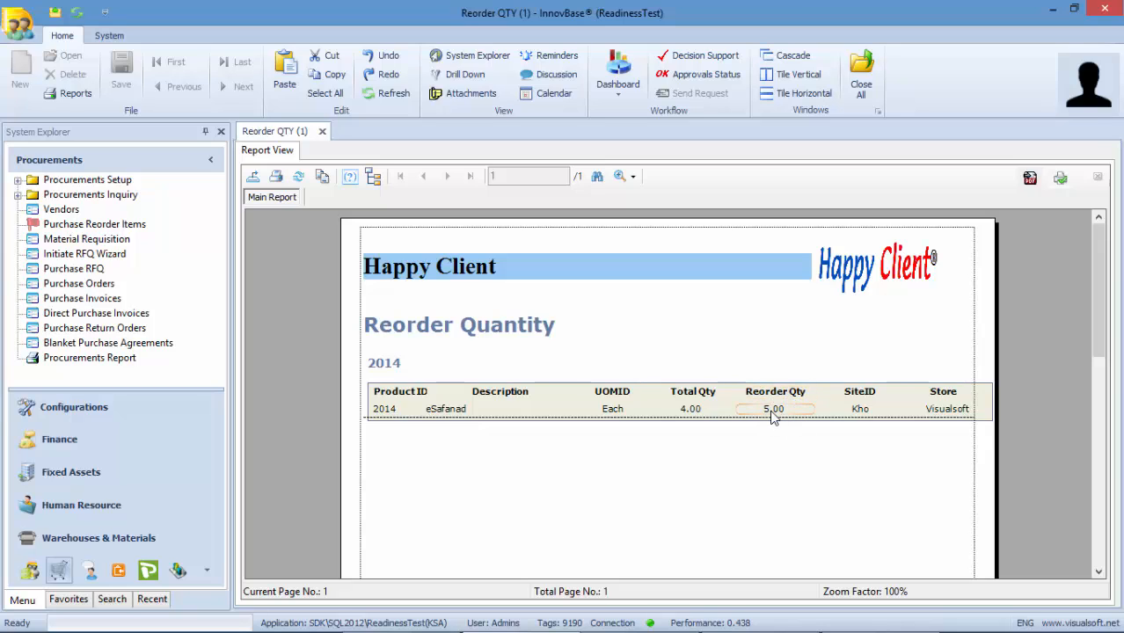
# - Switch the explorer to Warehouses & Materials
pyautogui.click(40, 538)
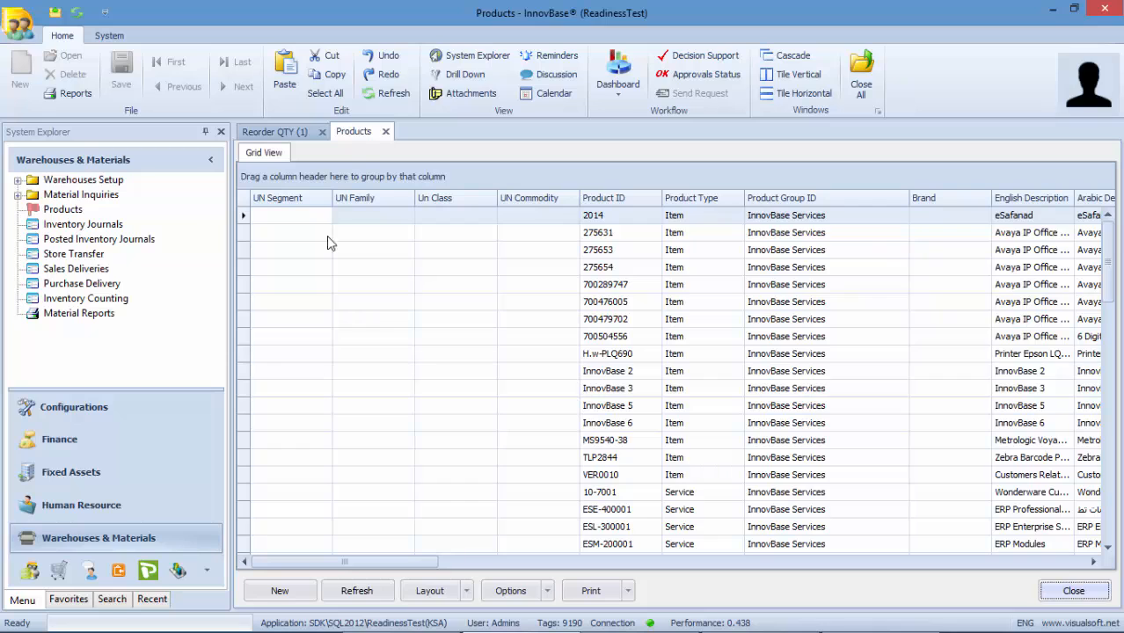
# - Compare product 2014's total stock 4.00 with its reorder quantity 5.00, then close all windows
pyautogui.doubleClick(616, 215)
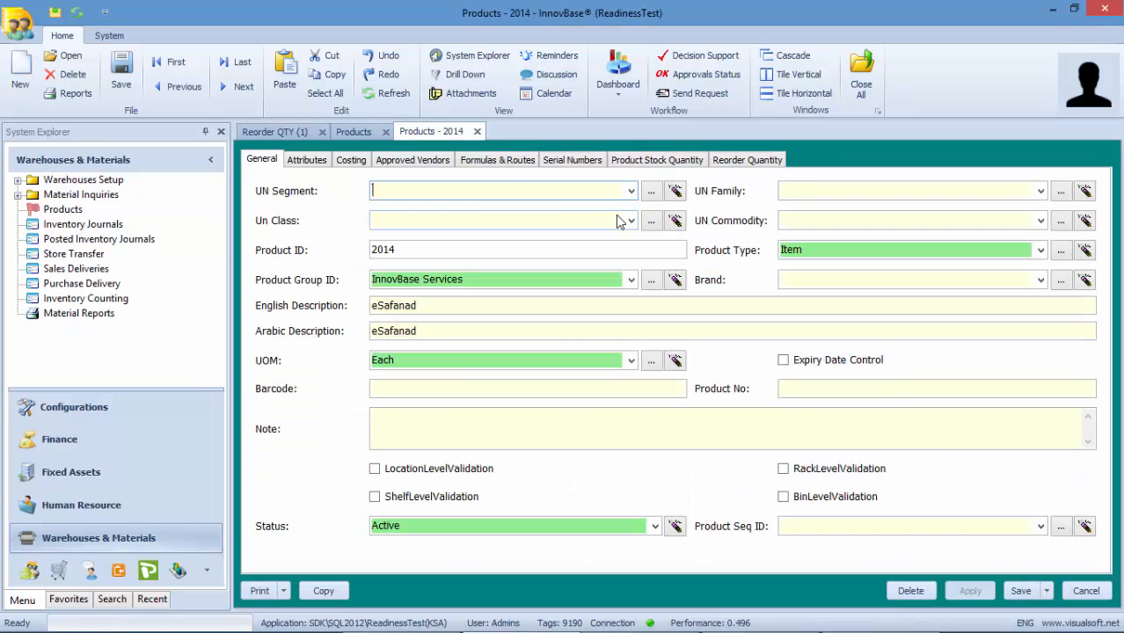
pyautogui.click(658, 163)
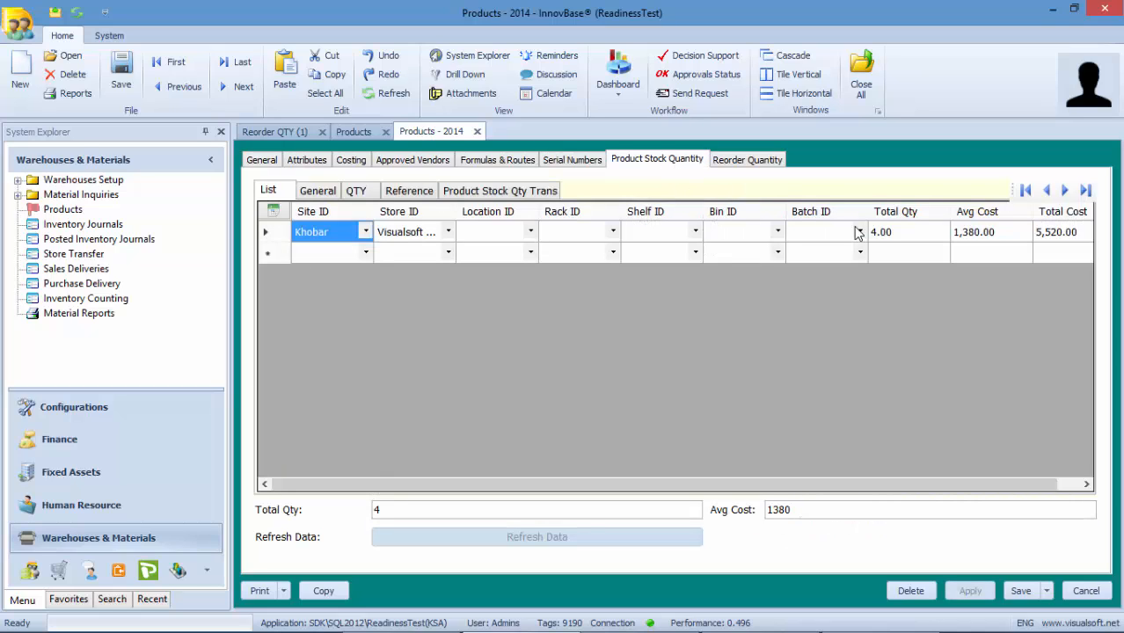
pyautogui.click(747, 160)
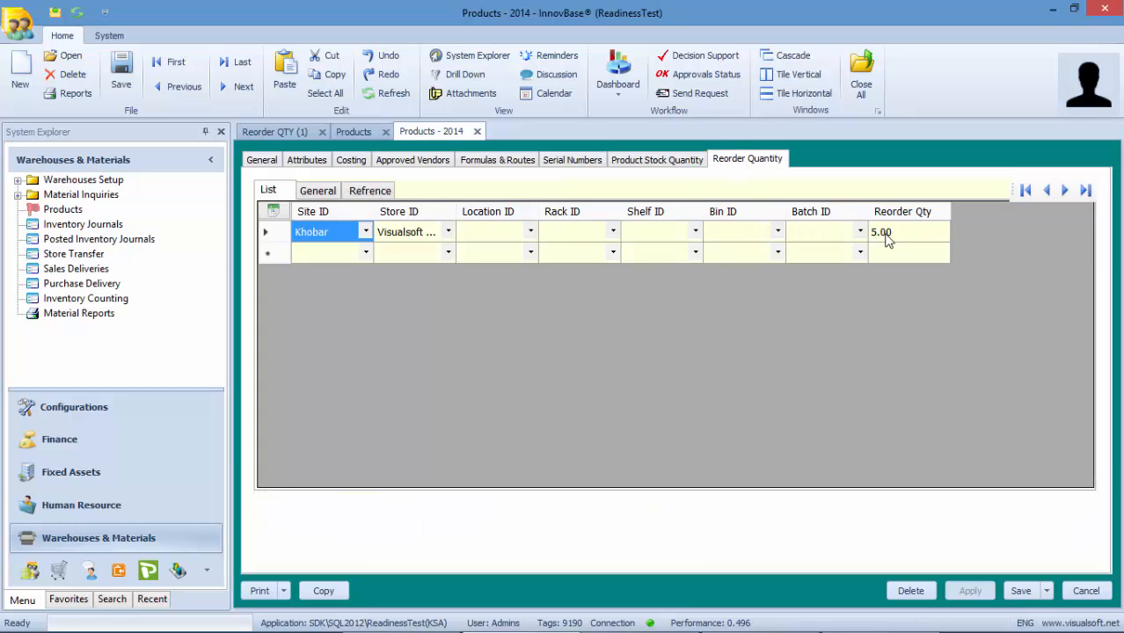
pyautogui.click(886, 240)
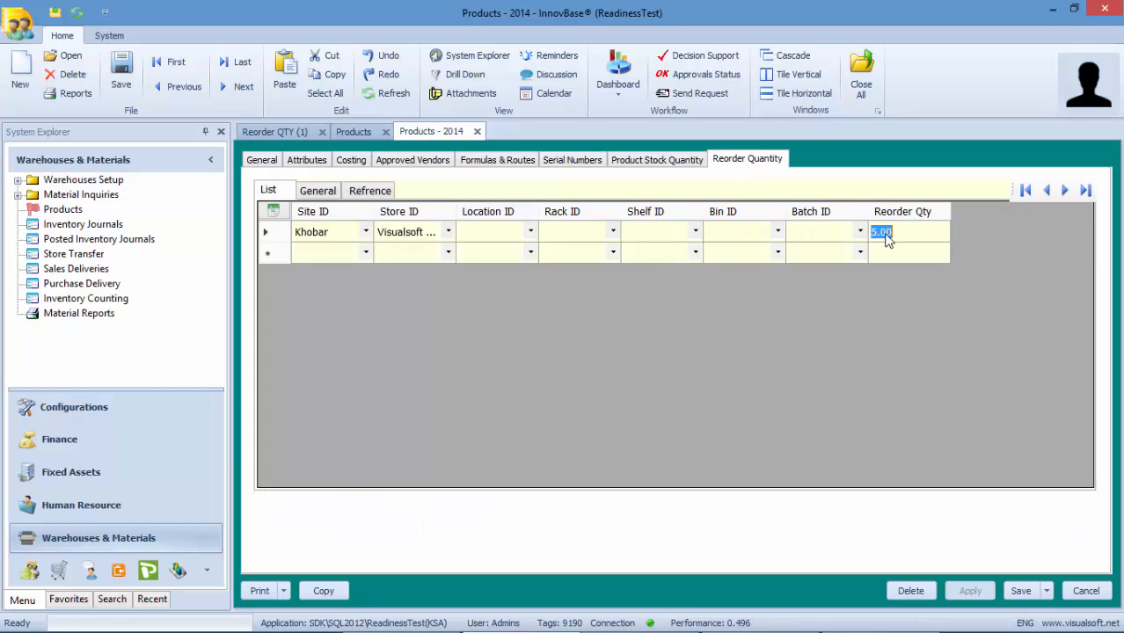
pyautogui.click(677, 164)
pyautogui.click(886, 239)
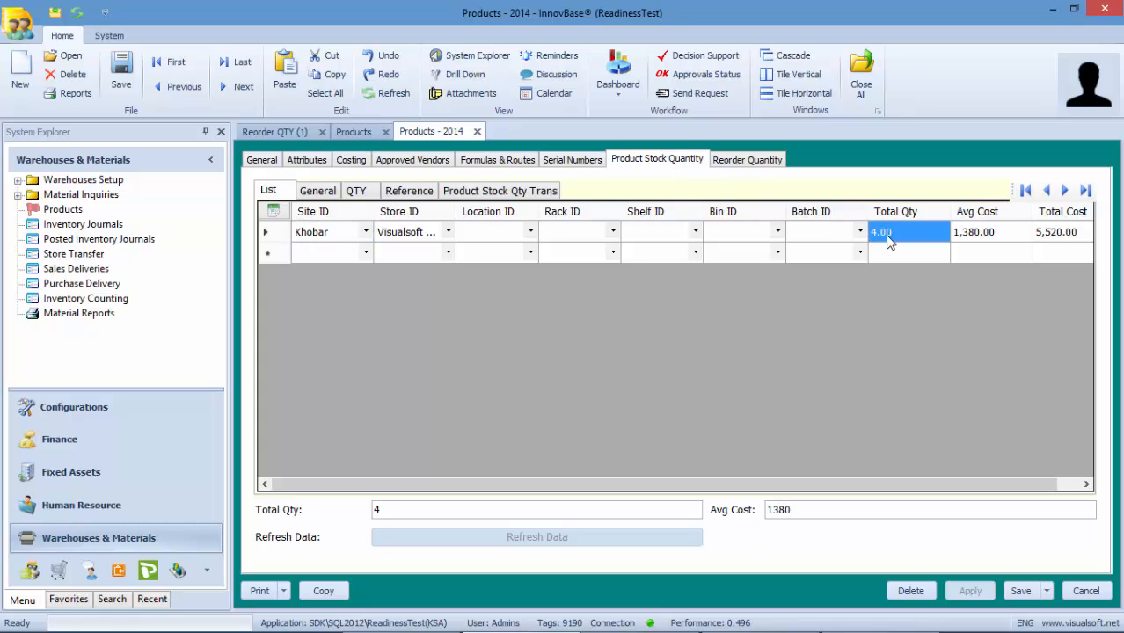
pyautogui.click(753, 164)
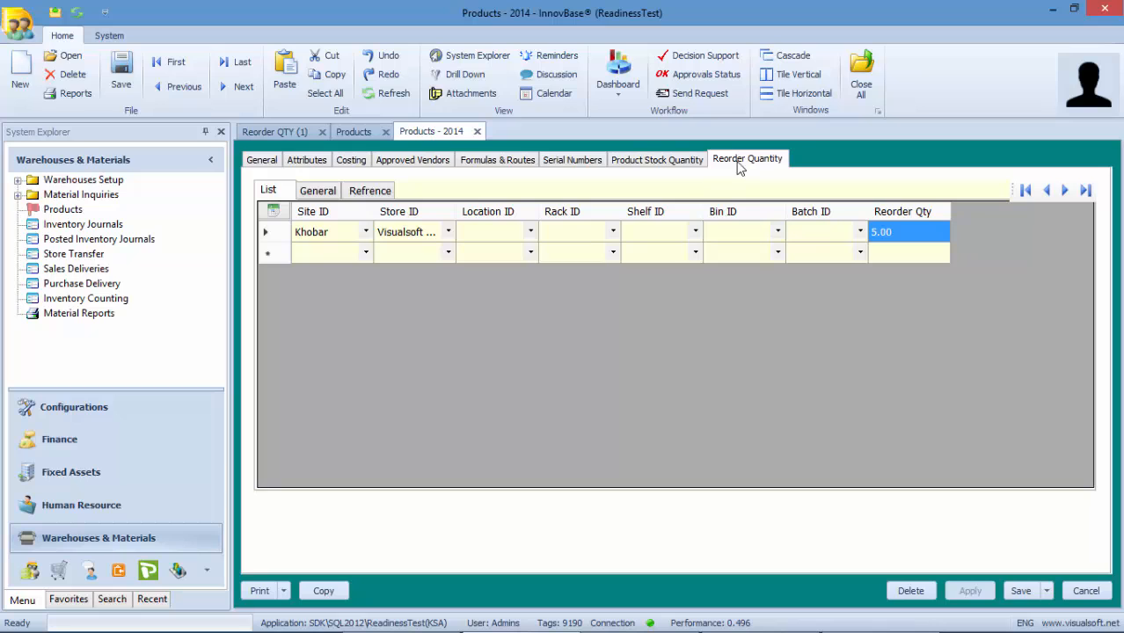
pyautogui.click(860, 86)
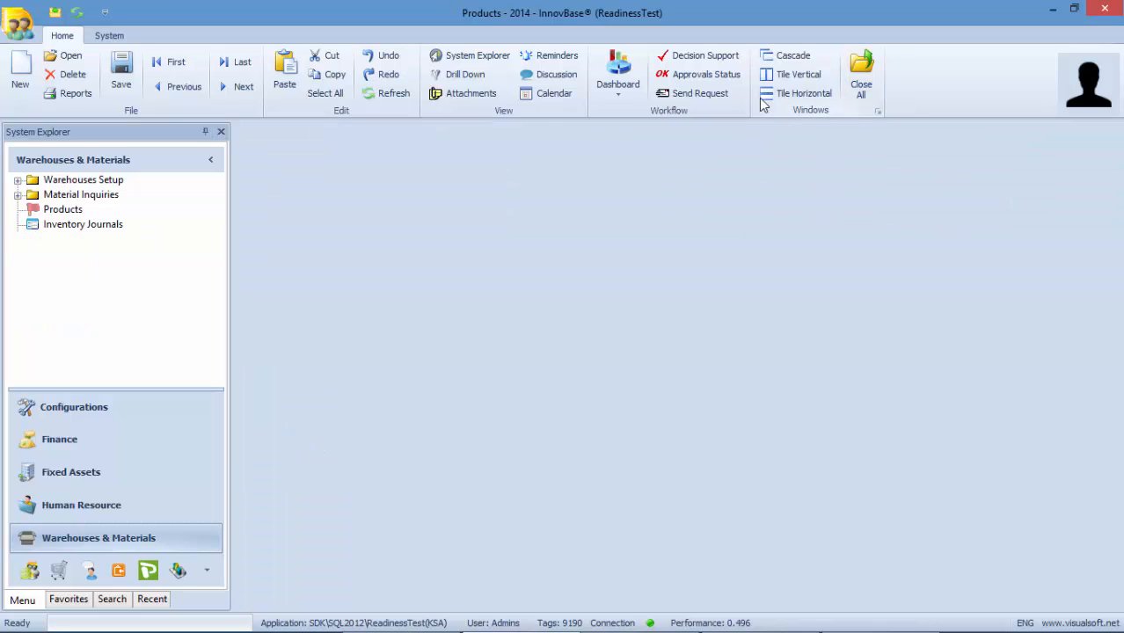
# - Check the Reorder QTY (1) reminder, dismiss it, and bring up Purchase Reorder Items' actions in Procurements
pyautogui.click(552, 56)
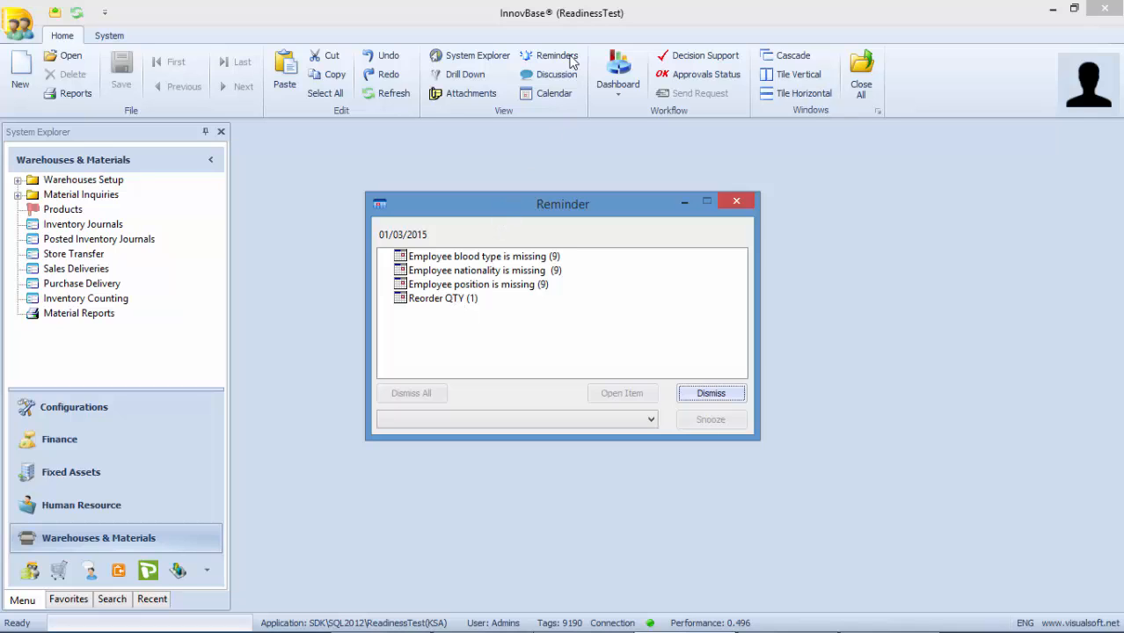
pyautogui.click(437, 299)
pyautogui.click(737, 202)
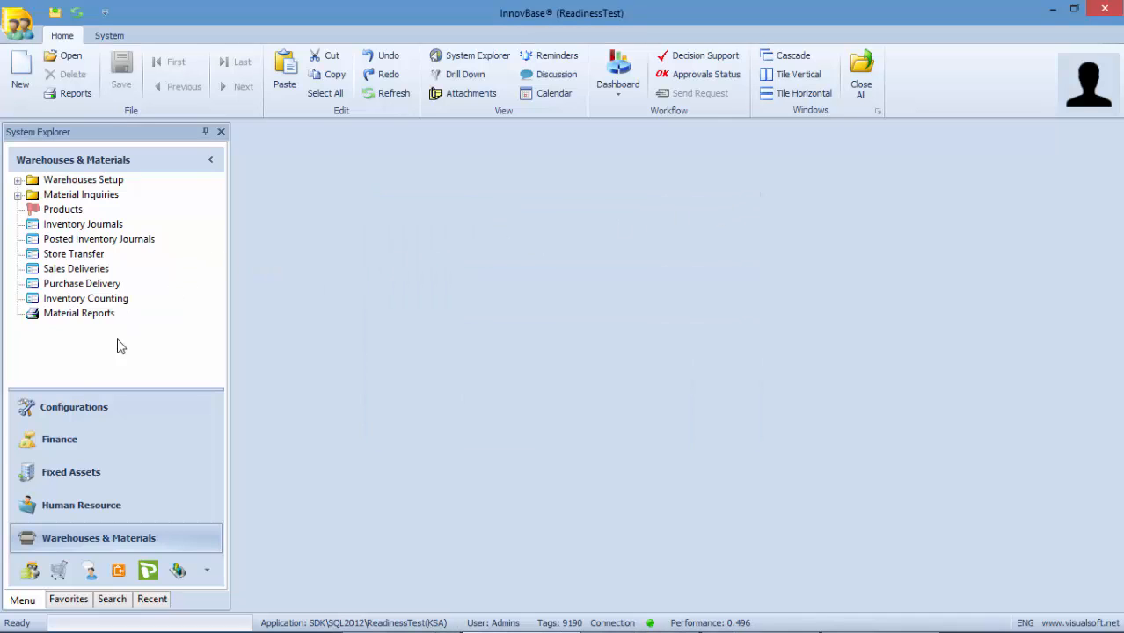
pyautogui.click(62, 573)
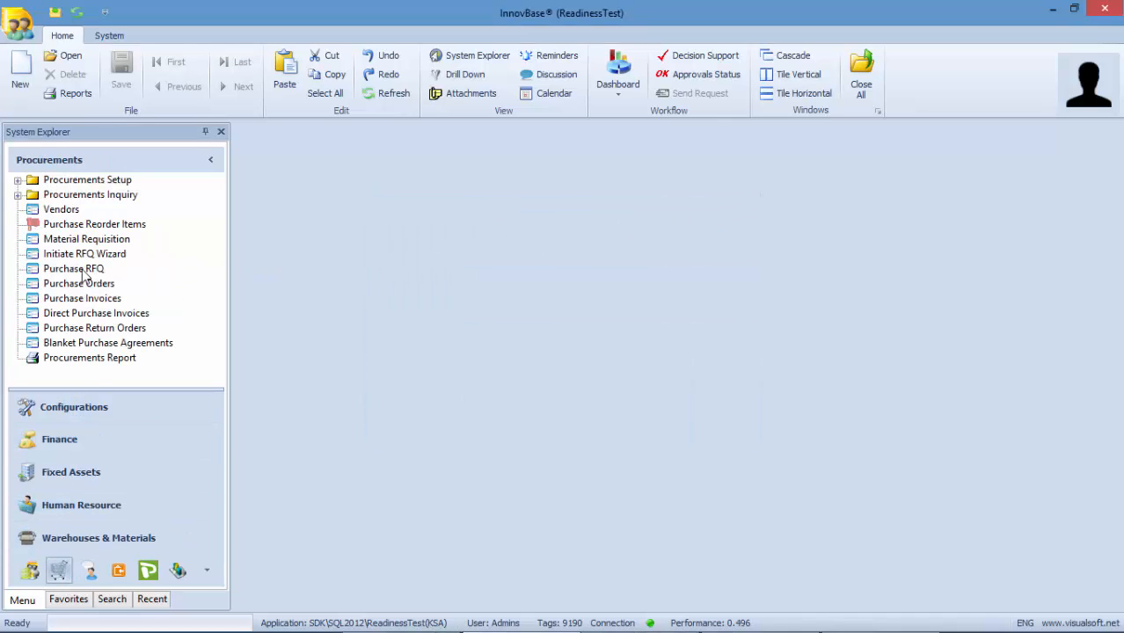
pyautogui.rightClick(91, 229)
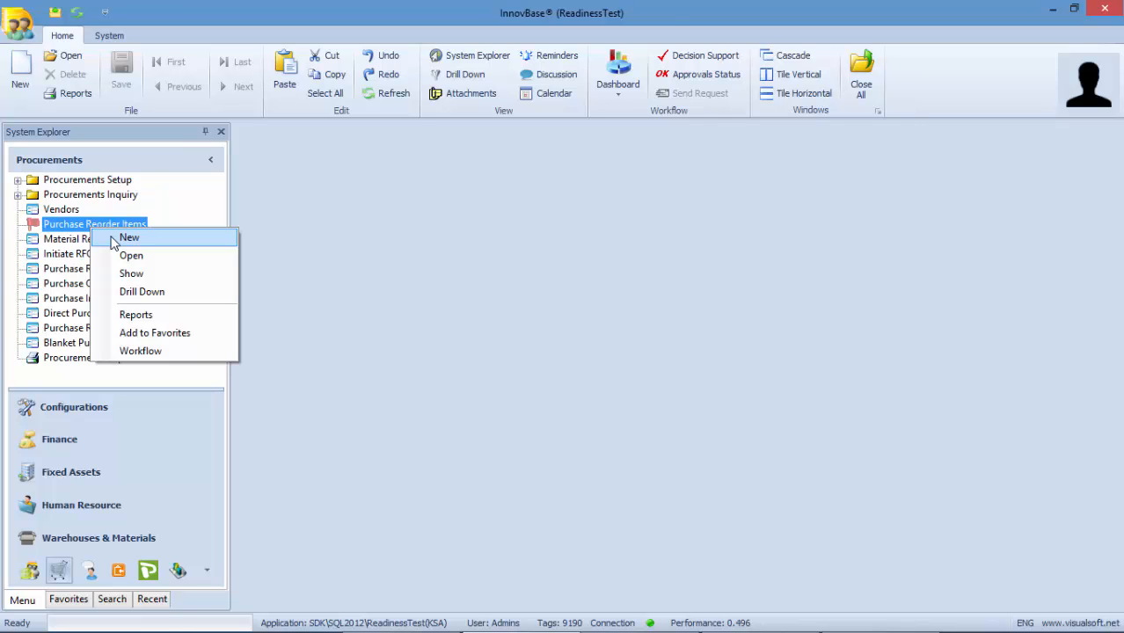
# - Start a Purchase Reorder Items record for site Khobar and Visualsoft Store, and fetch its items
pyautogui.click(129, 239)
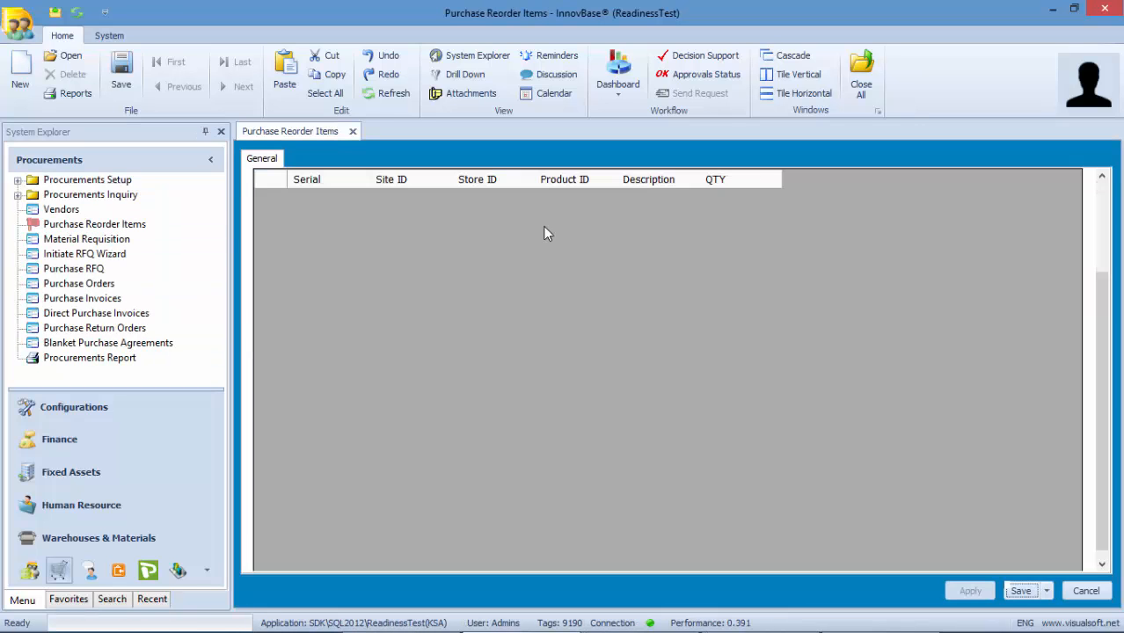
pyautogui.click(626, 218)
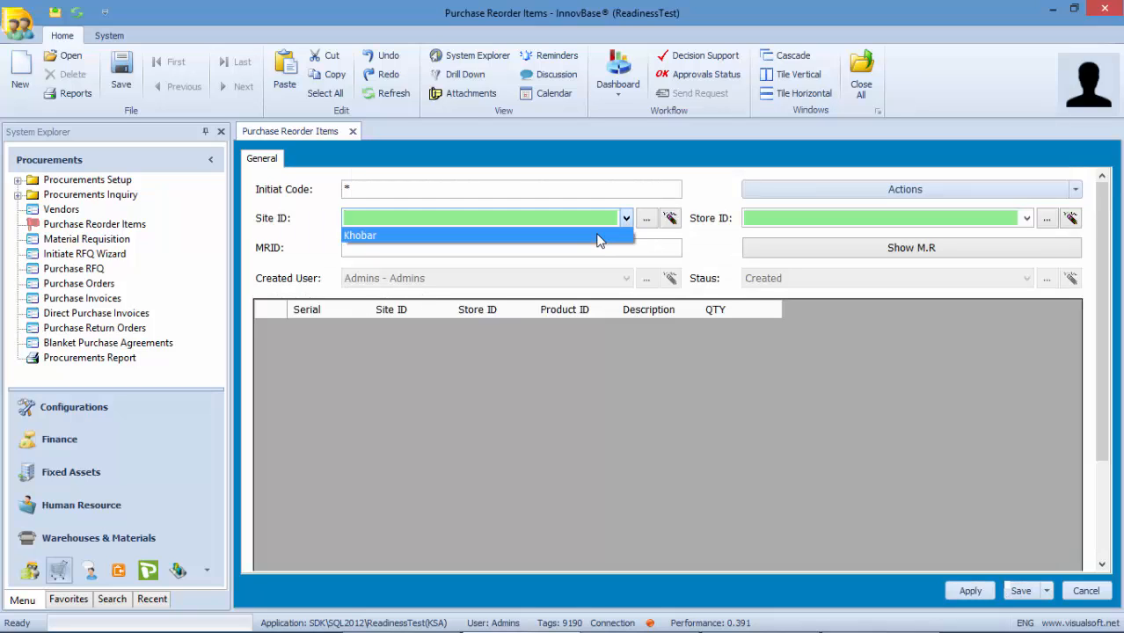
pyautogui.click(597, 236)
pyautogui.click(976, 217)
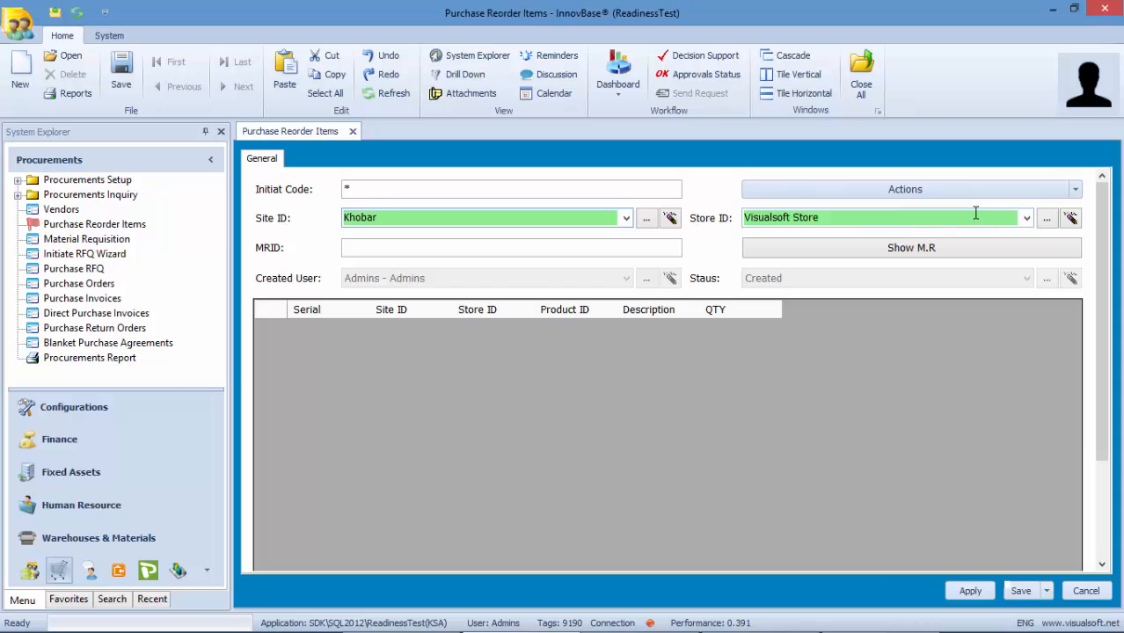
pyautogui.click(1027, 220)
pyautogui.click(964, 233)
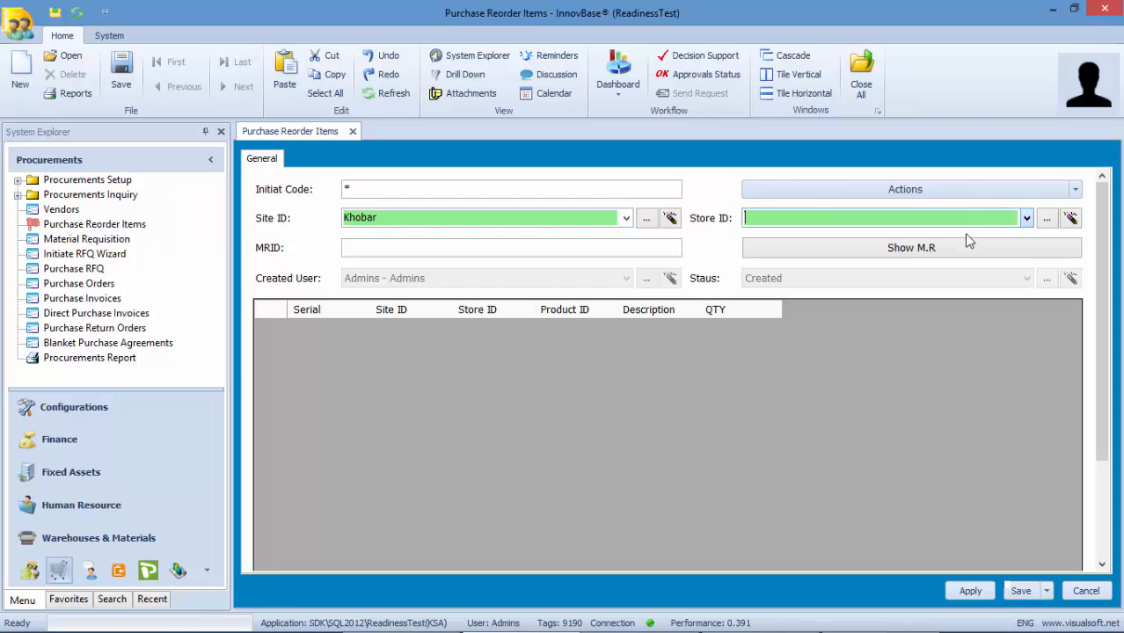
pyautogui.click(1074, 189)
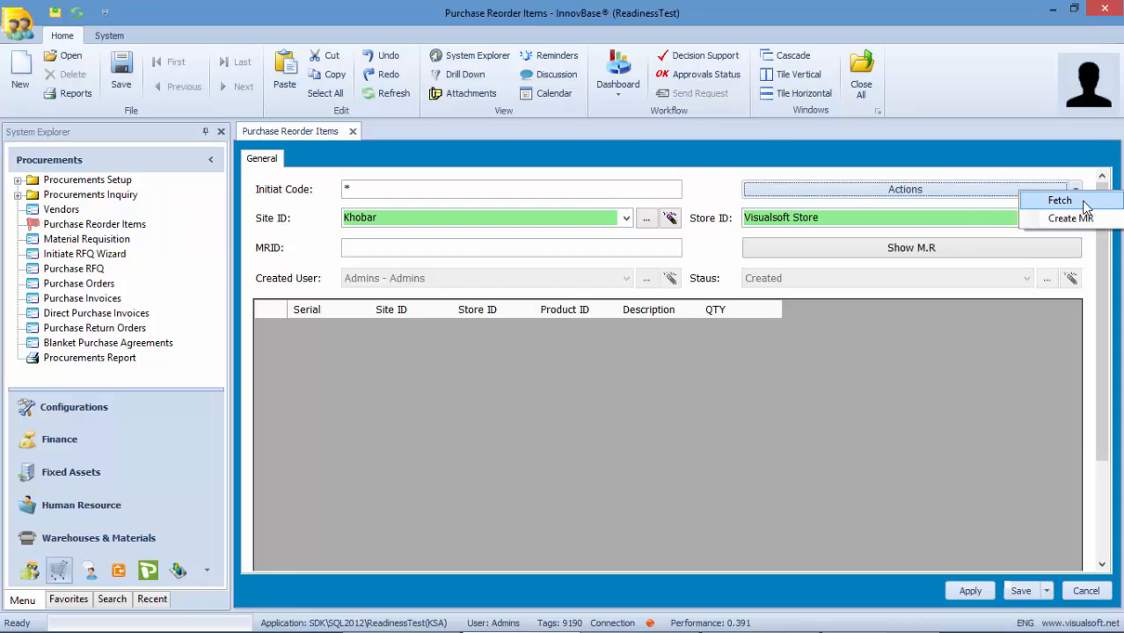
pyautogui.click(1083, 203)
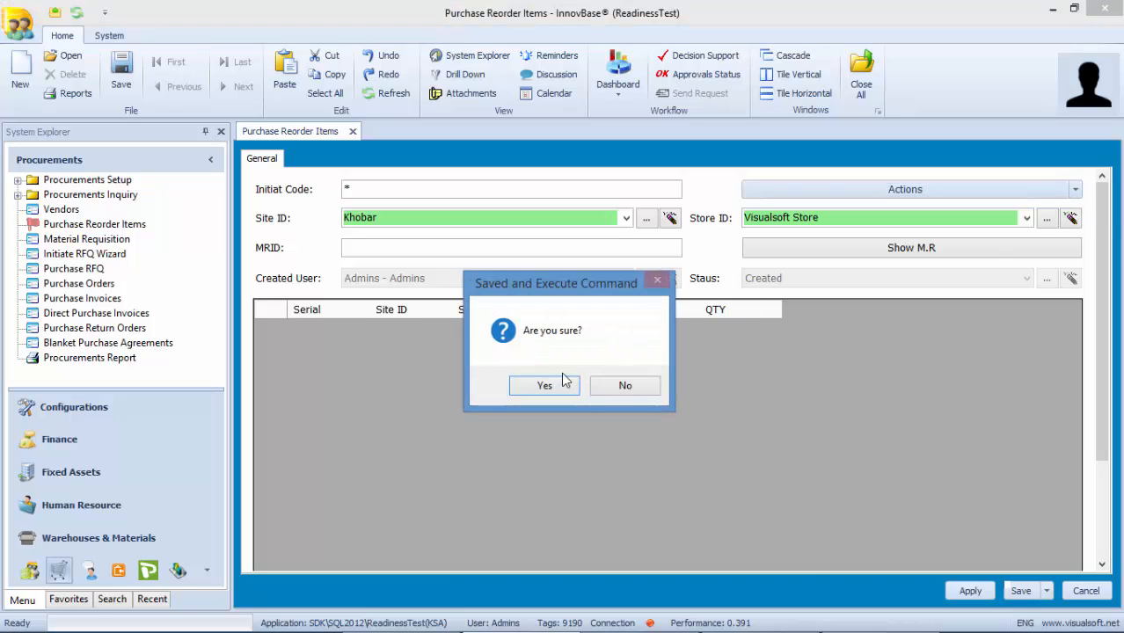
pyautogui.click(544, 386)
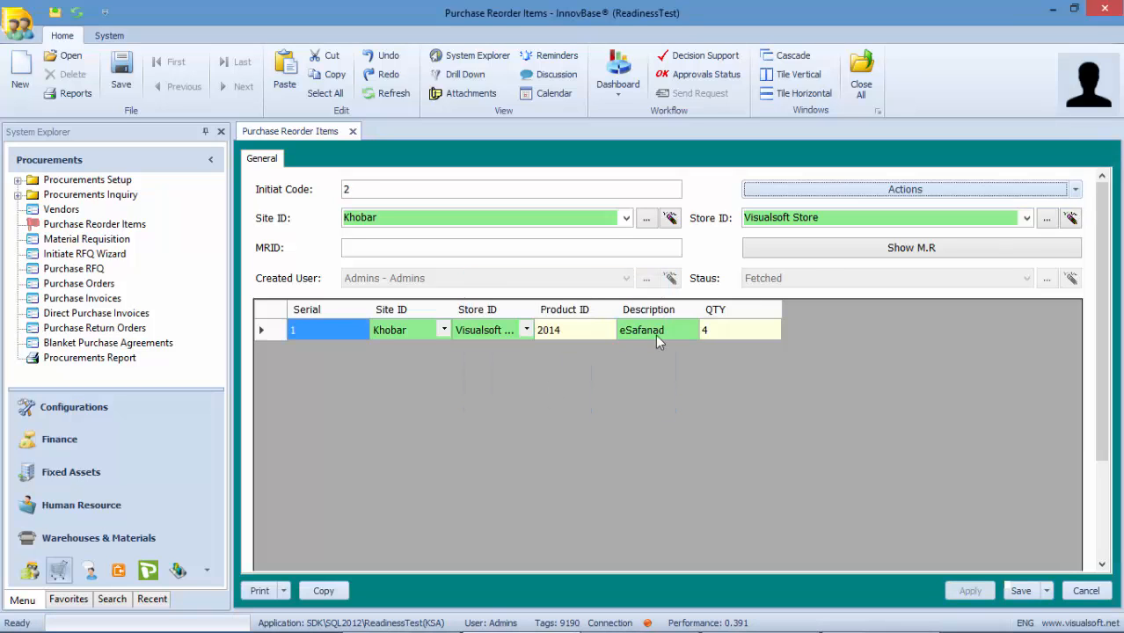
# - Change the eSafanad quantity to 2, then save and close the record
pyautogui.click(703, 331)
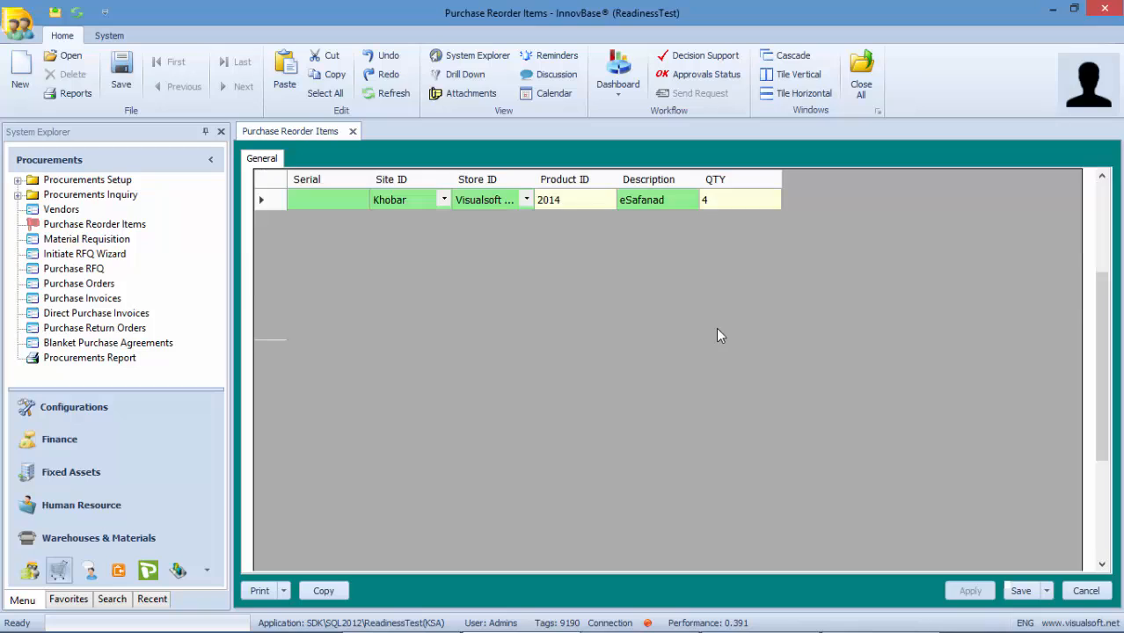
pyautogui.click(1103, 209)
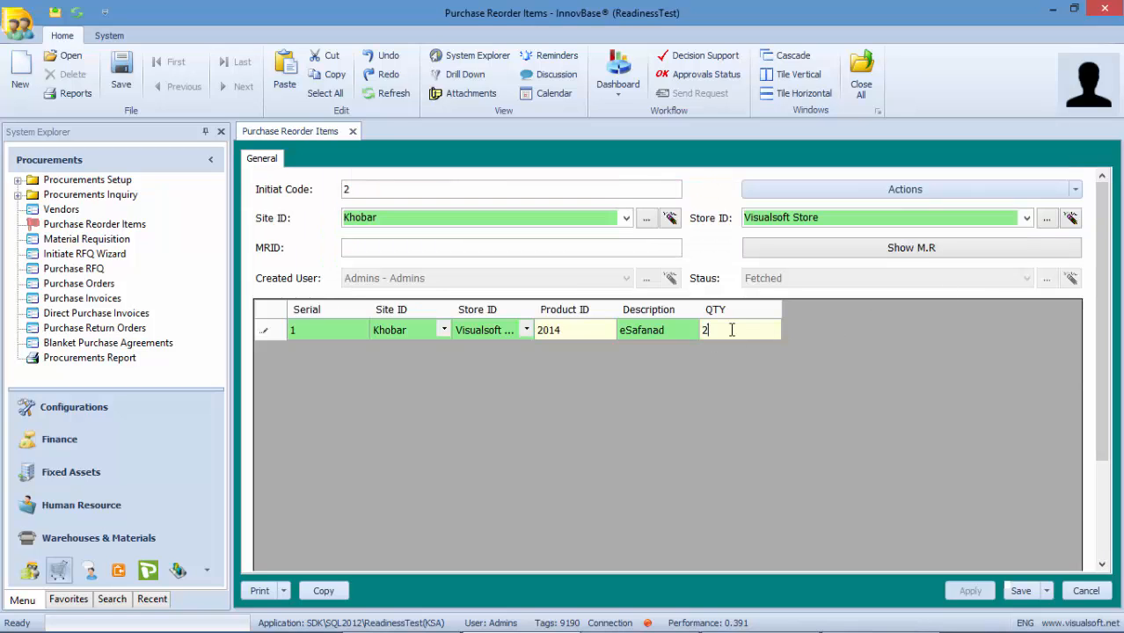
pyautogui.click(1075, 189)
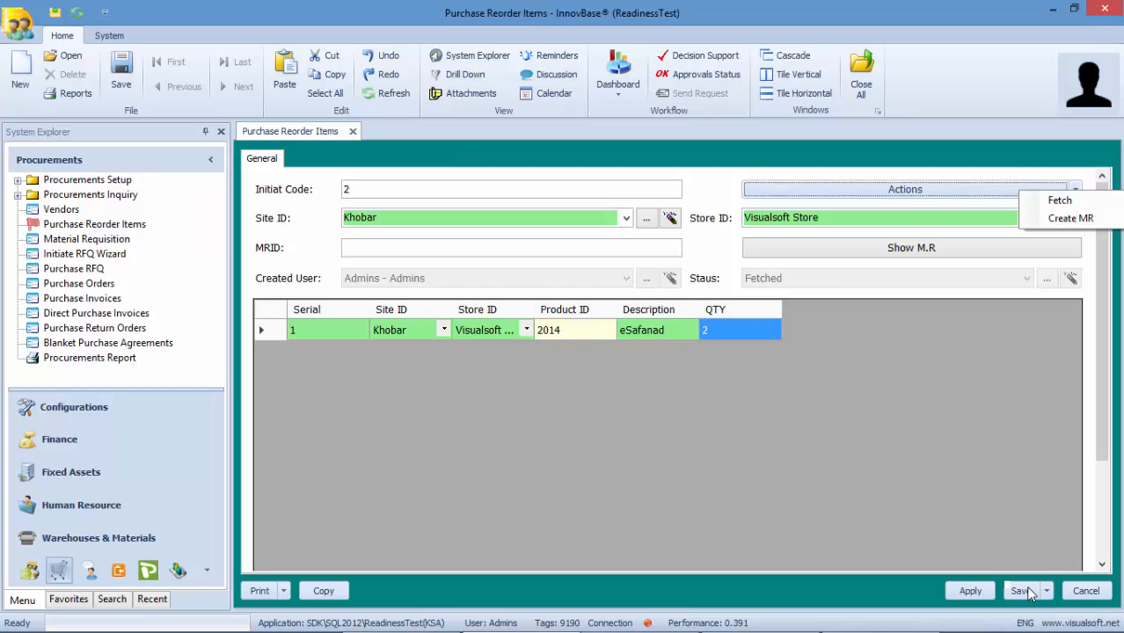
pyautogui.click(1020, 591)
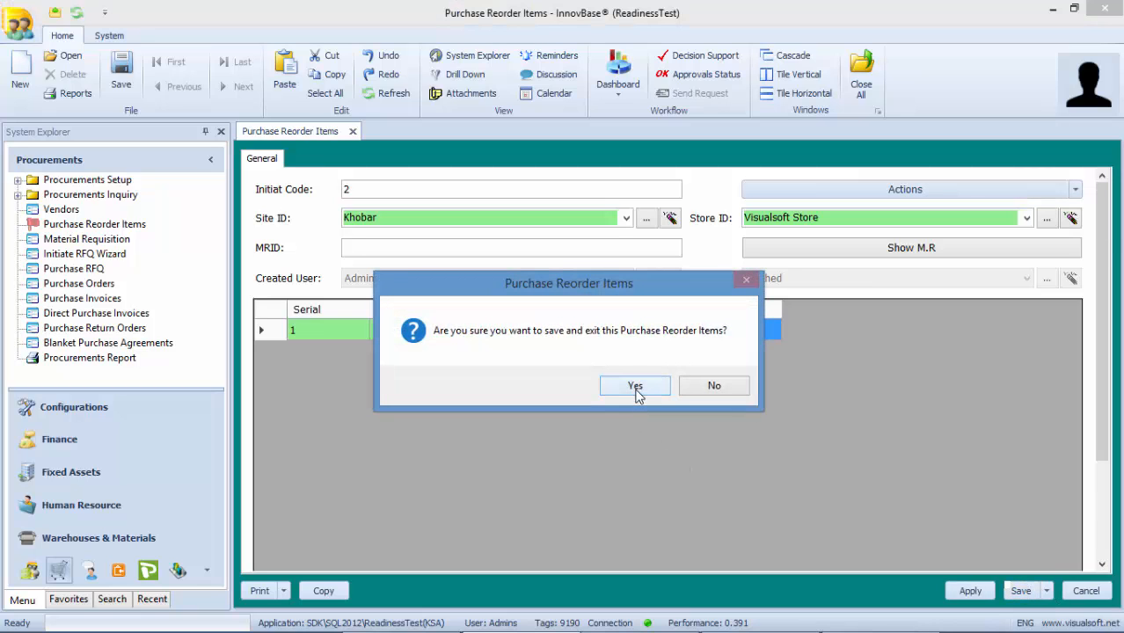
pyautogui.click(635, 387)
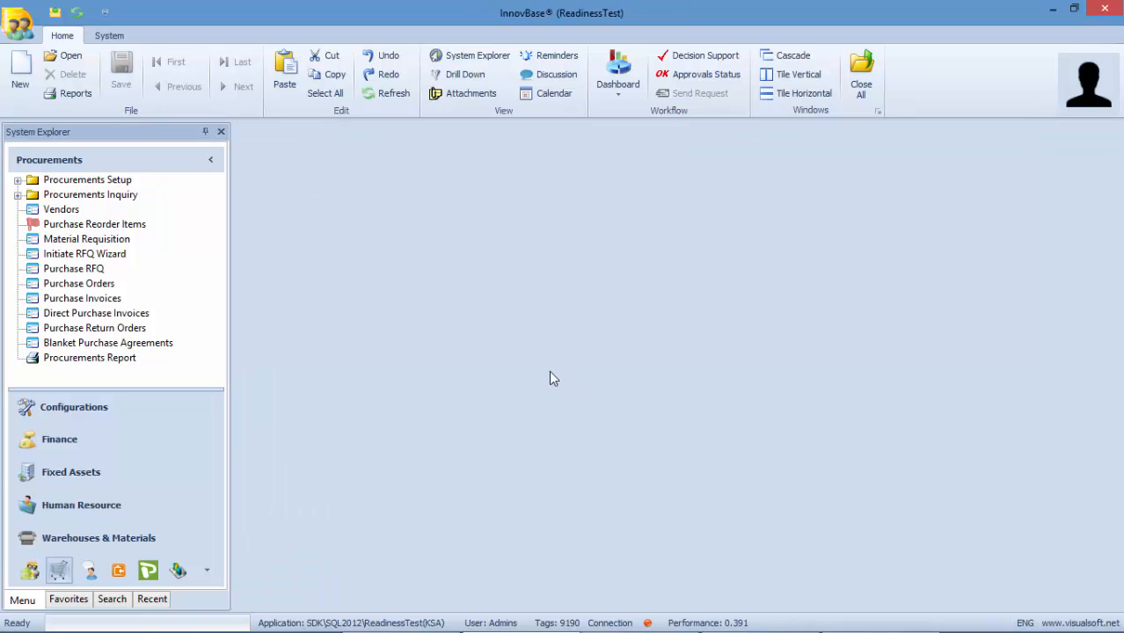
# - Reopen the saved Purchase Reorder Items record showing the Khobar site eSafanad line, QTY 2
pyautogui.click(102, 245)
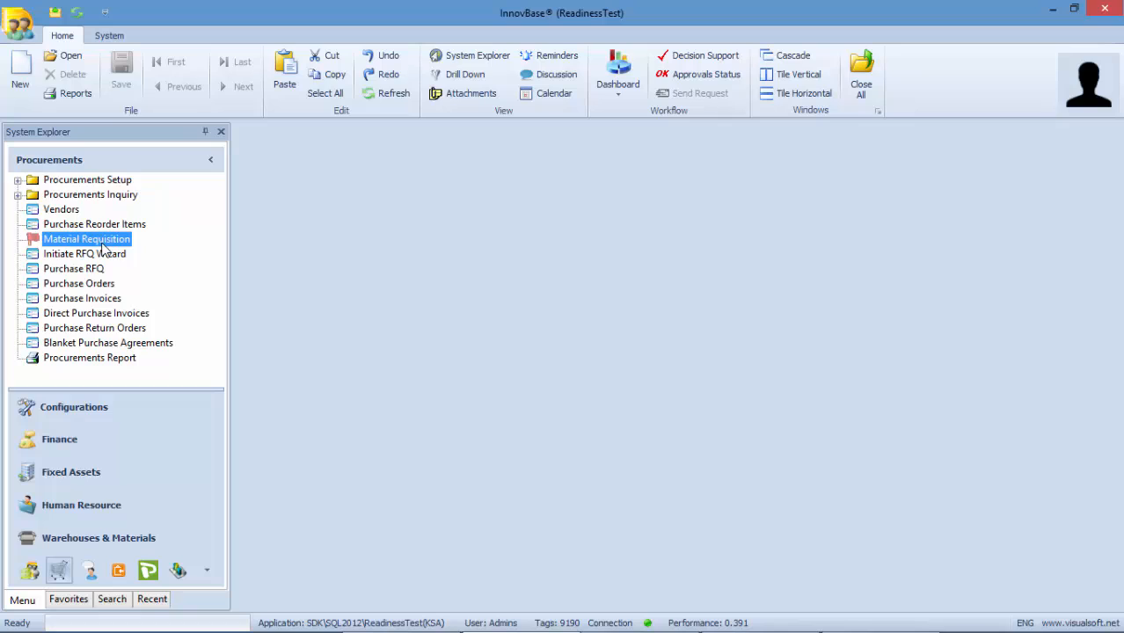
pyautogui.rightClick(102, 249)
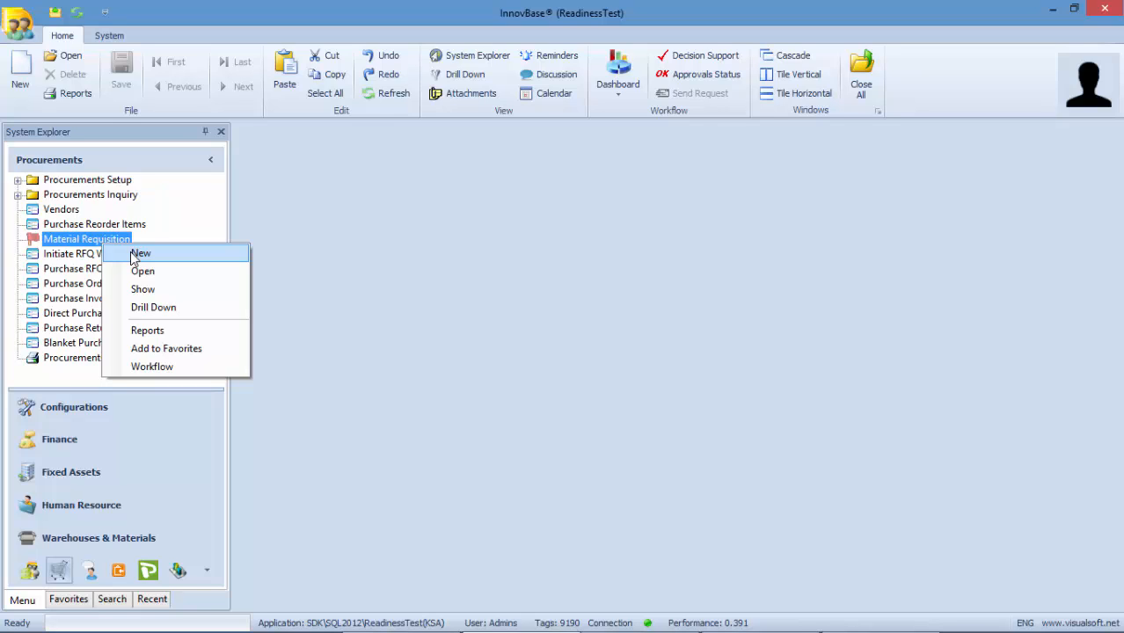
pyautogui.click(84, 317)
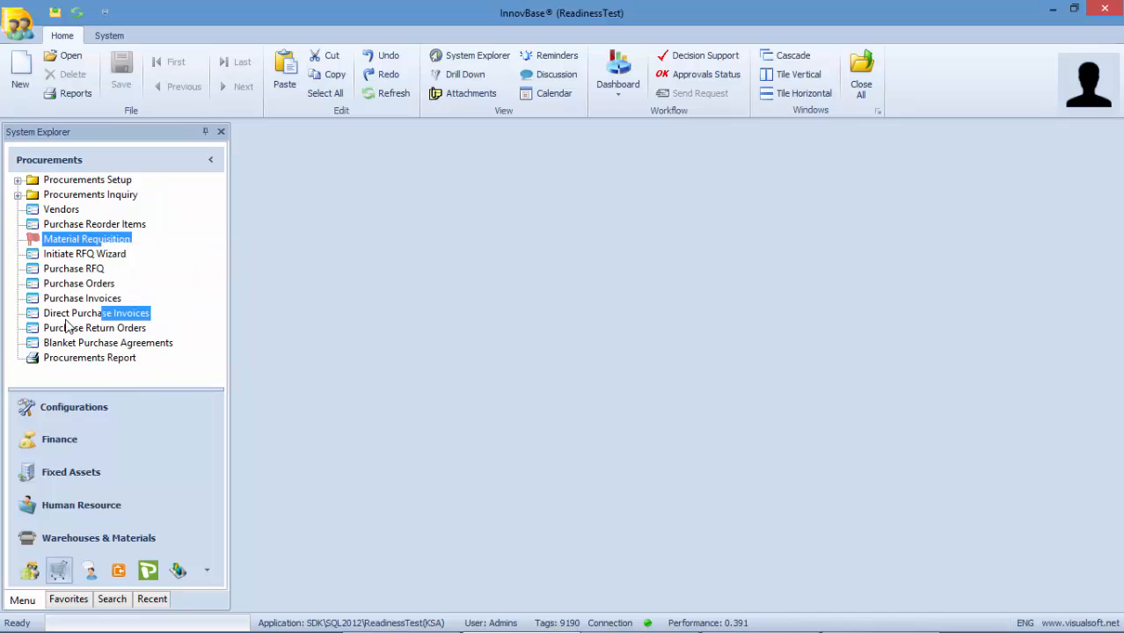
pyautogui.click(84, 316)
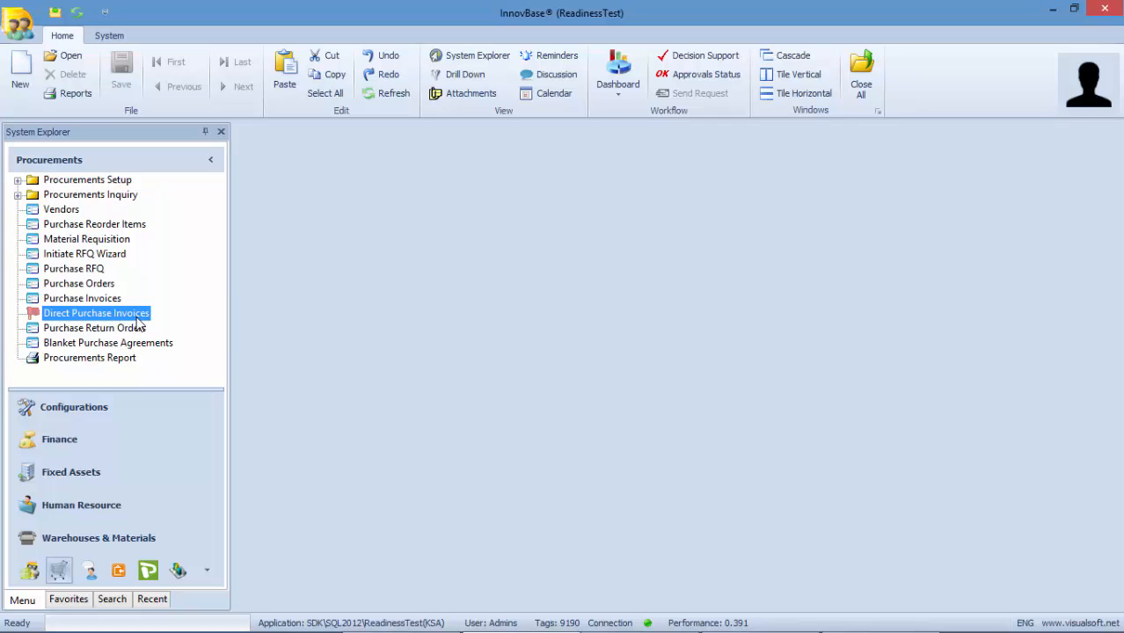
pyautogui.click(111, 231)
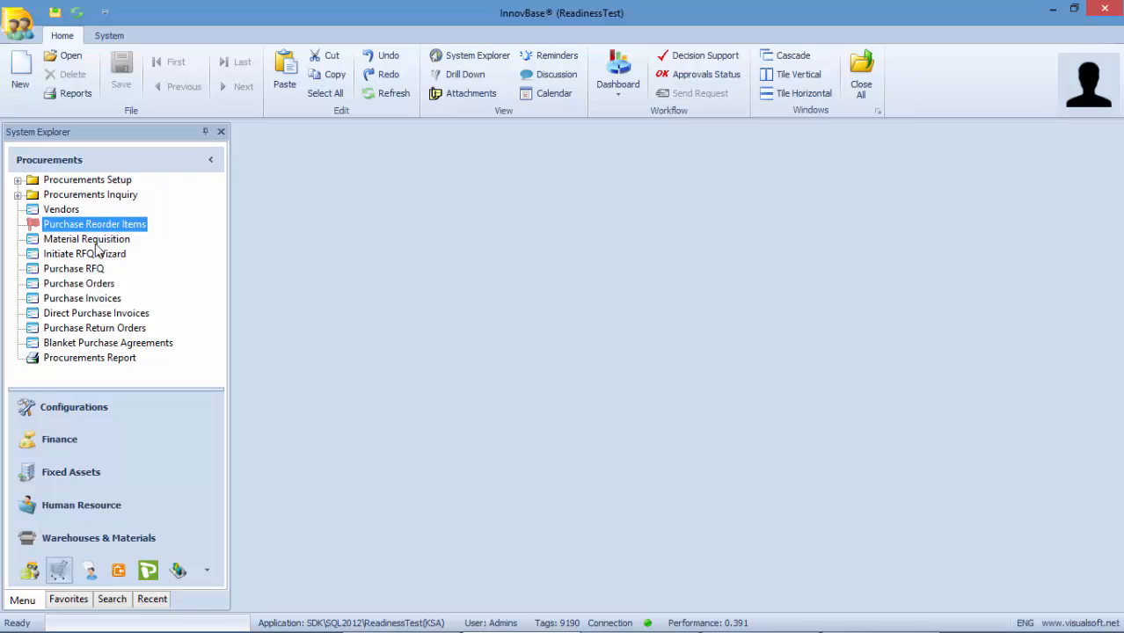
pyautogui.click(97, 242)
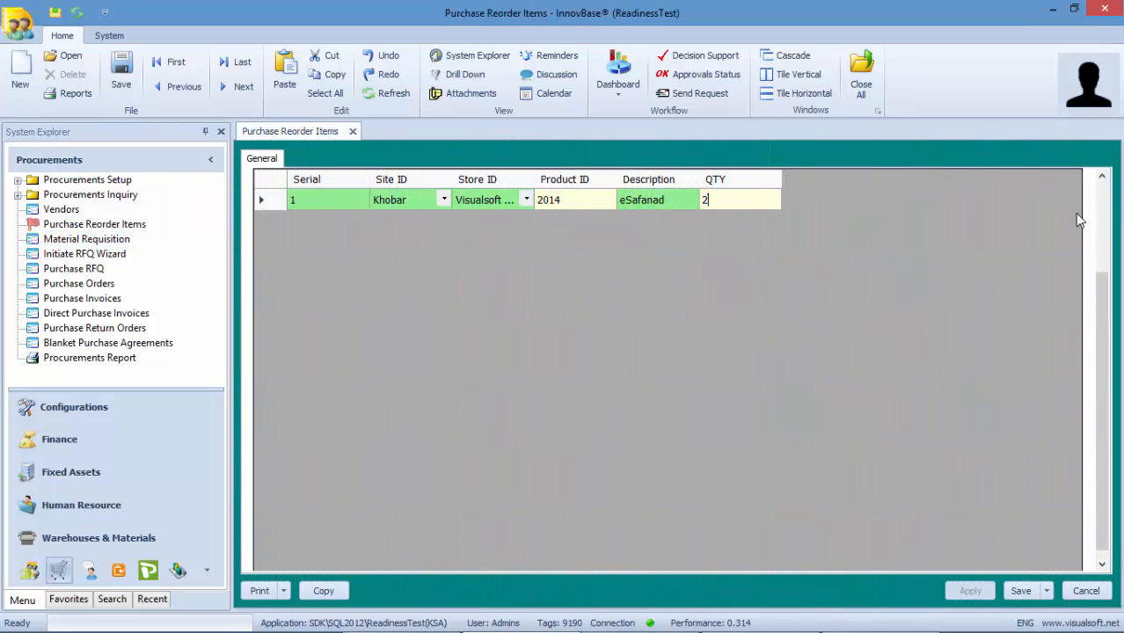
# - Create a material requisition from the reorder items with Create MR and confirm
pyautogui.click(1104, 206)
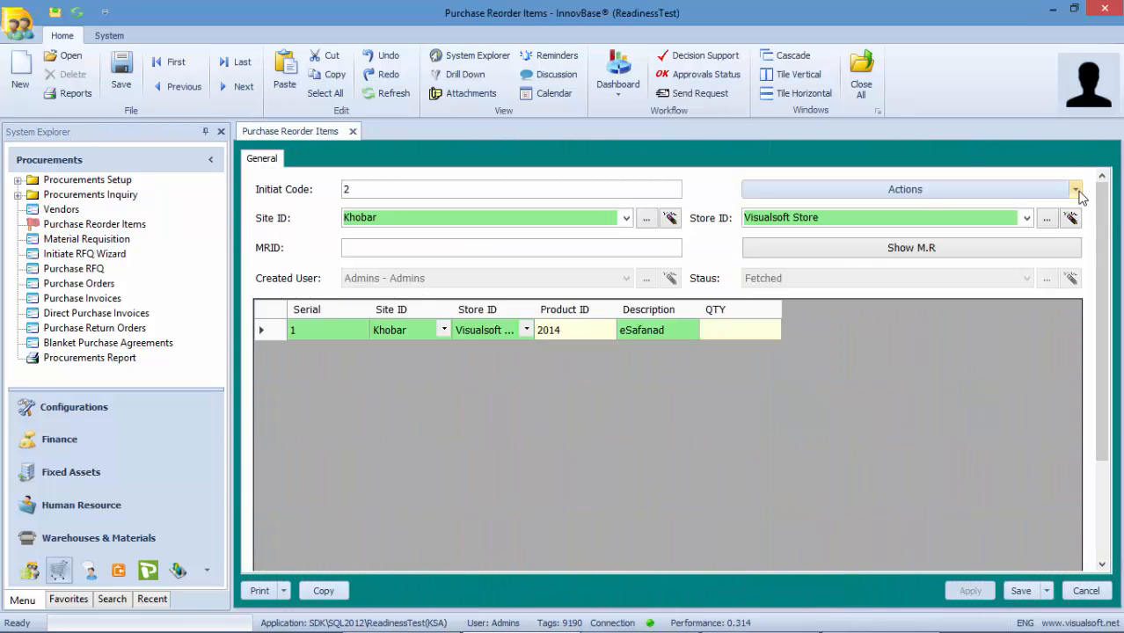
pyautogui.click(1076, 190)
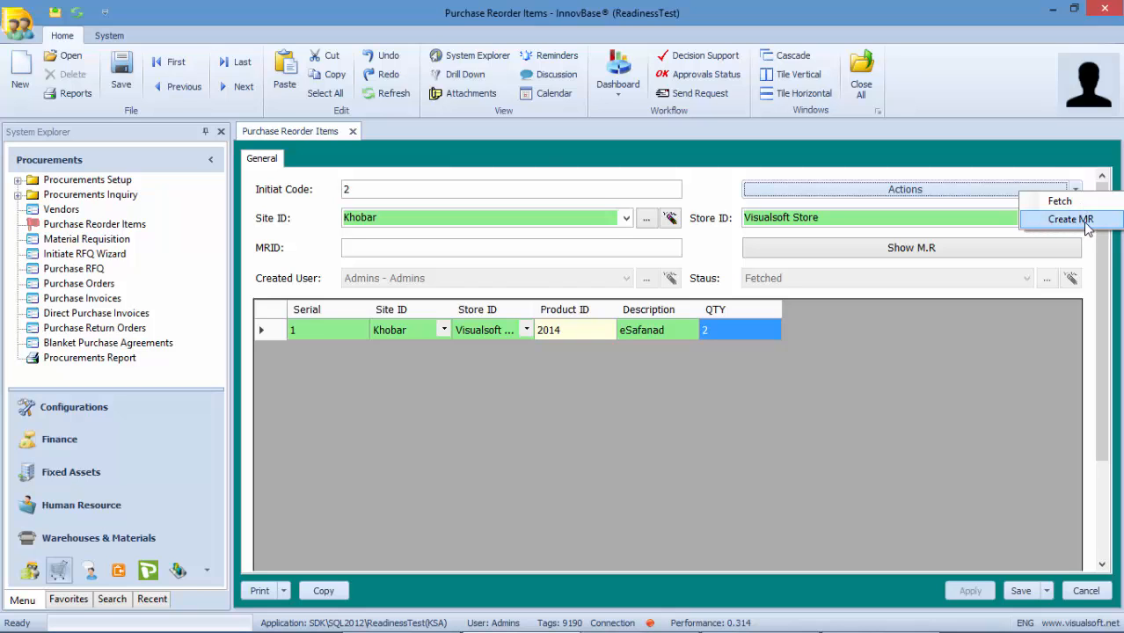
pyautogui.click(1070, 219)
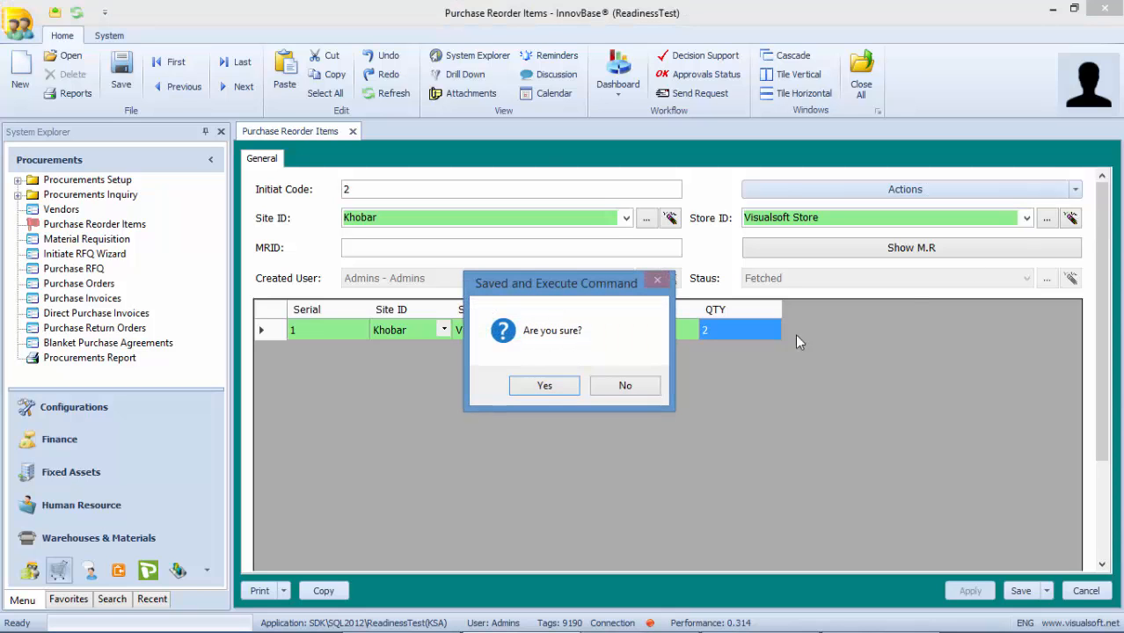
pyautogui.click(545, 387)
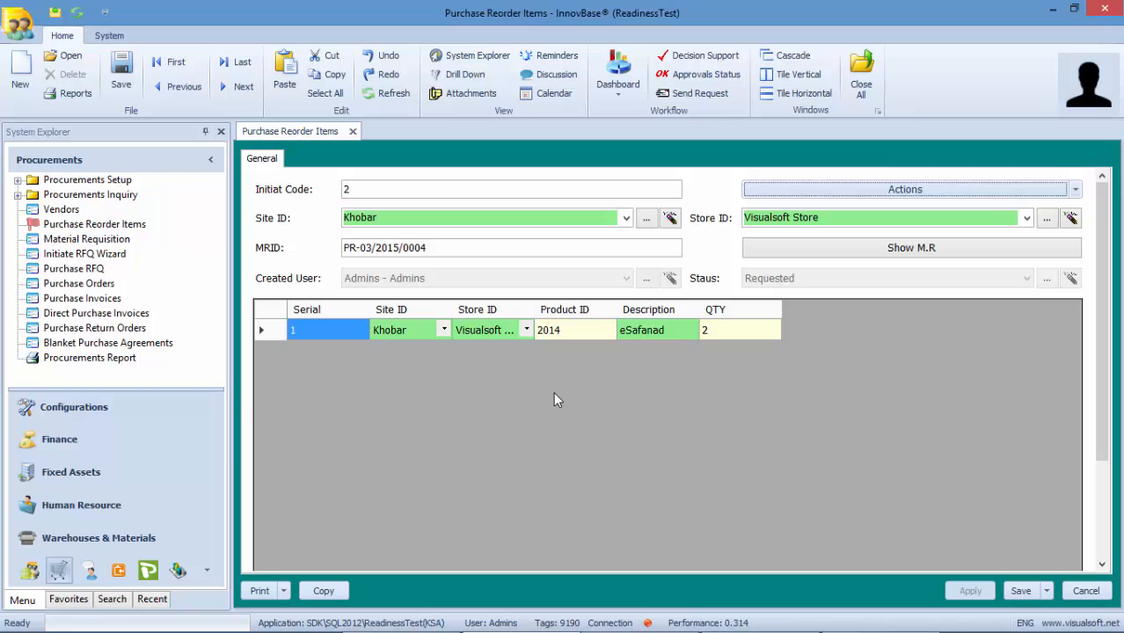
# - Review the generated requisition for 2 eSafanad, then close it and the reorder record
pyautogui.click(886, 249)
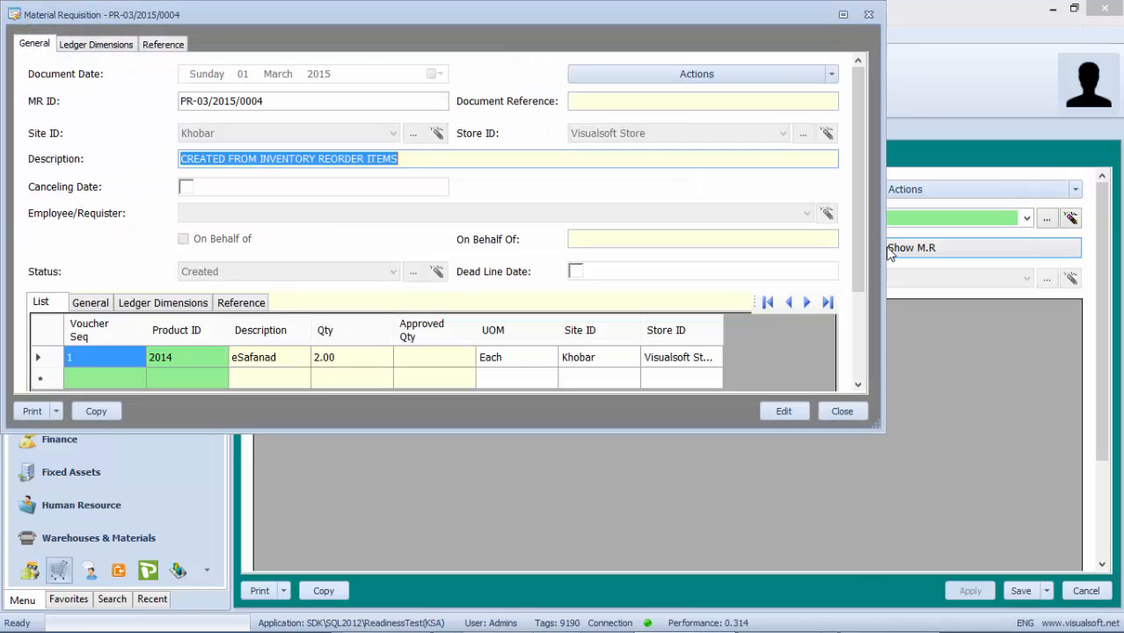
pyautogui.click(827, 415)
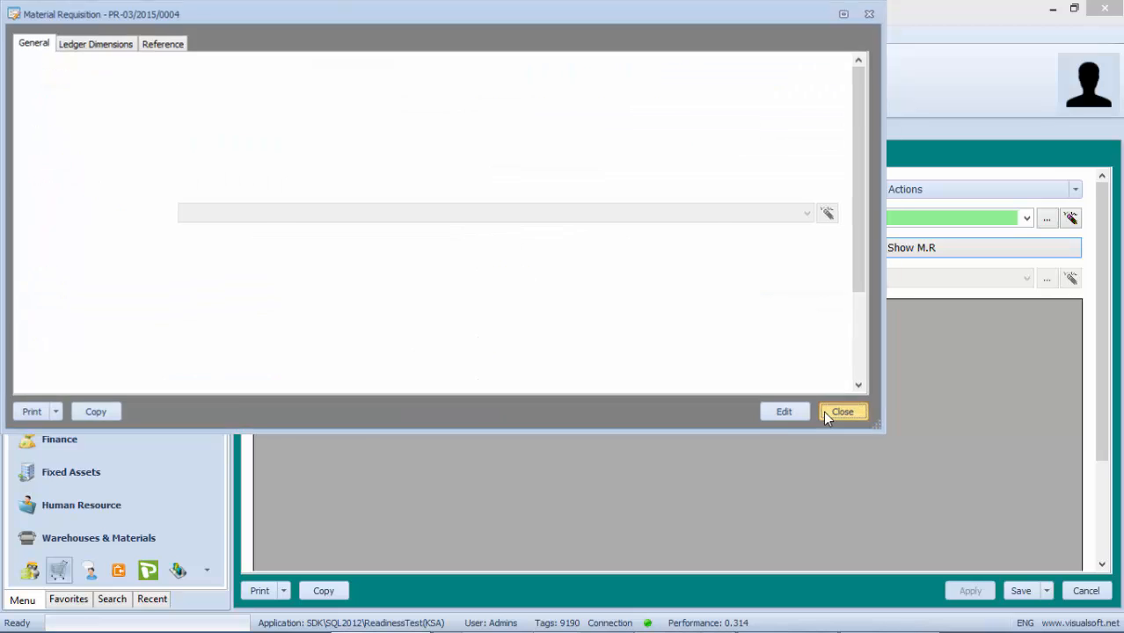
pyautogui.click(1087, 591)
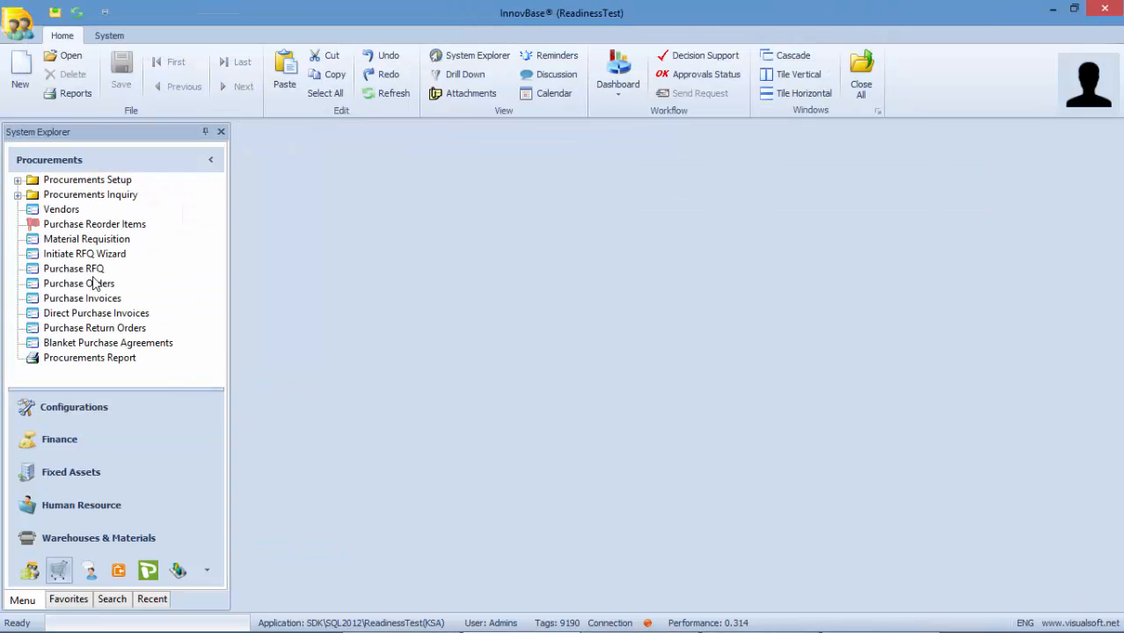
# - Open requisition PR-03/2015/0004 from the Material Requisition list and check its eSafanad quantity of 2.00
pyautogui.click(88, 239)
pyautogui.rightClick(119, 241)
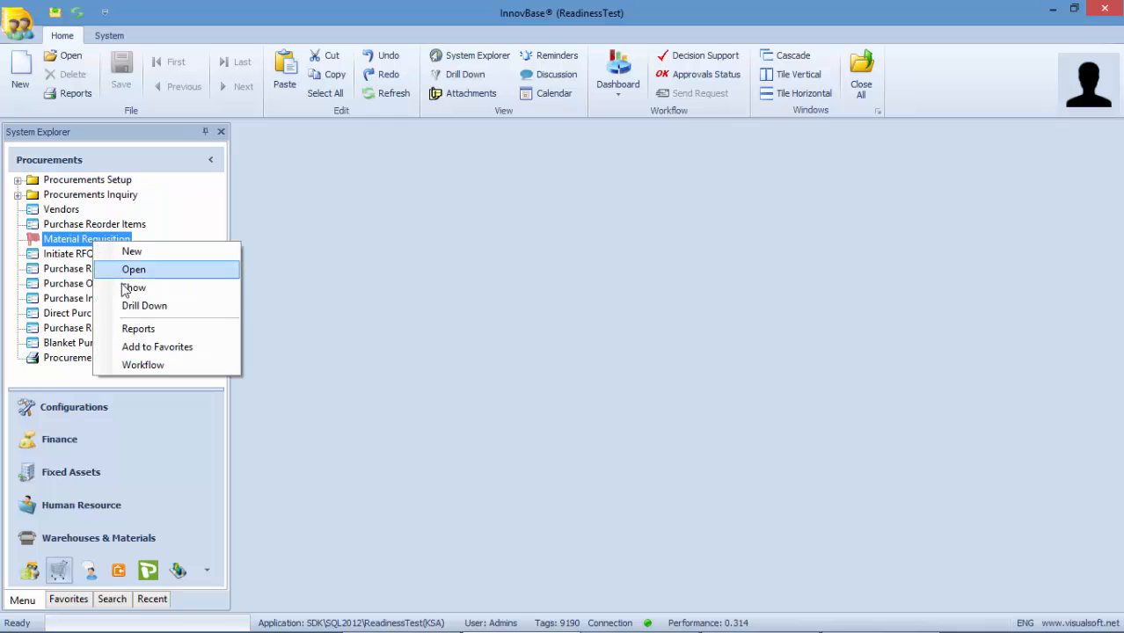
pyautogui.click(131, 266)
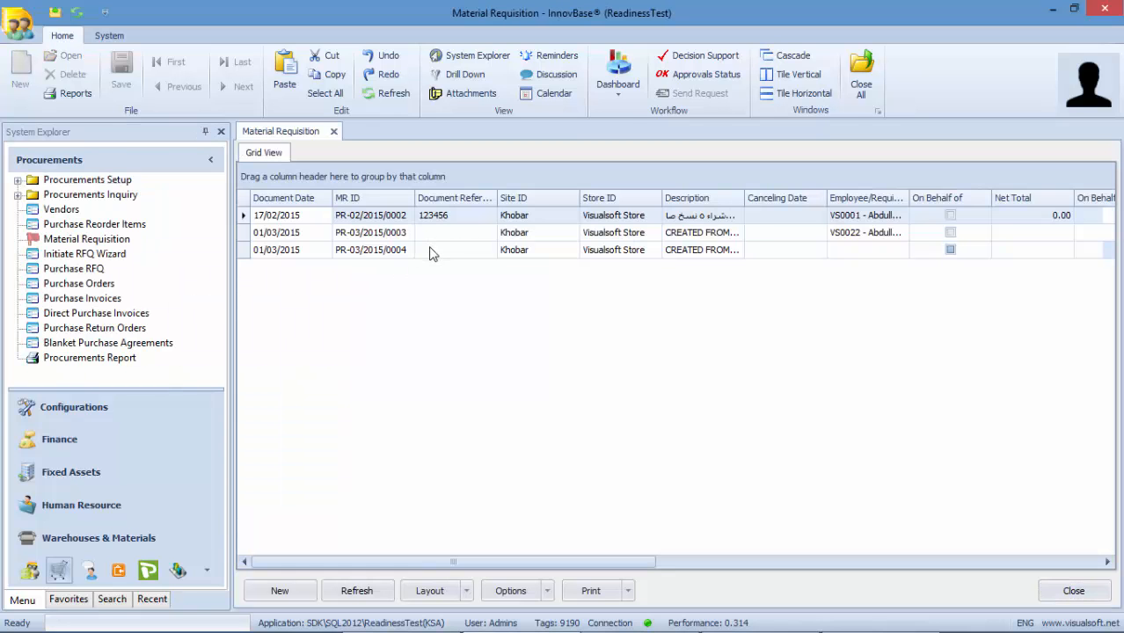
pyautogui.doubleClick(431, 250)
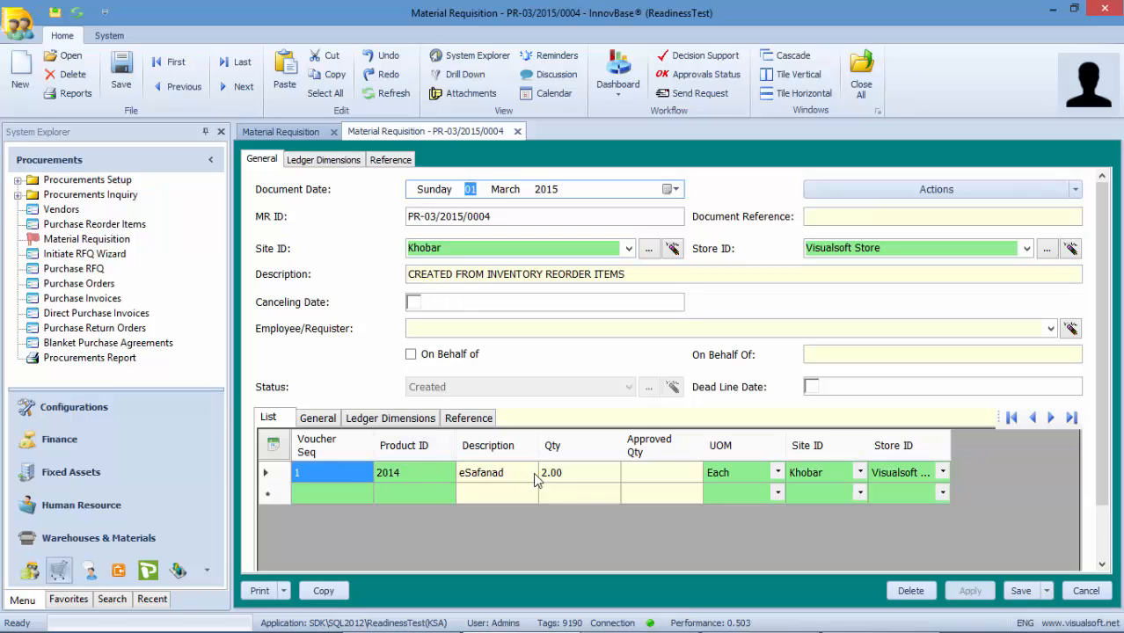
pyautogui.click(564, 472)
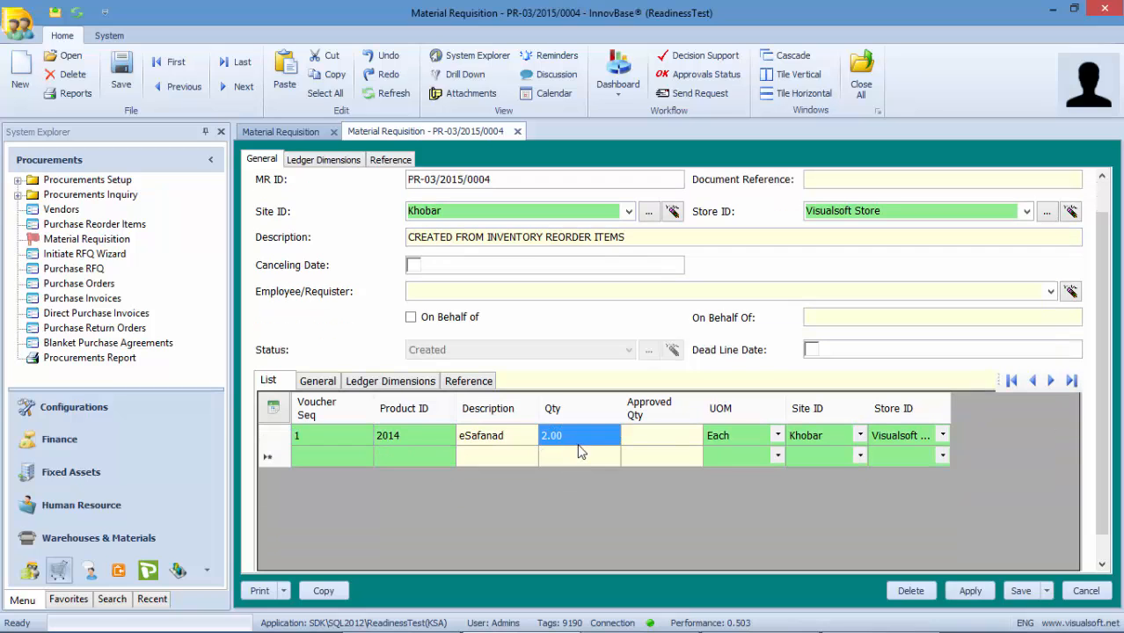
pyautogui.click(579, 444)
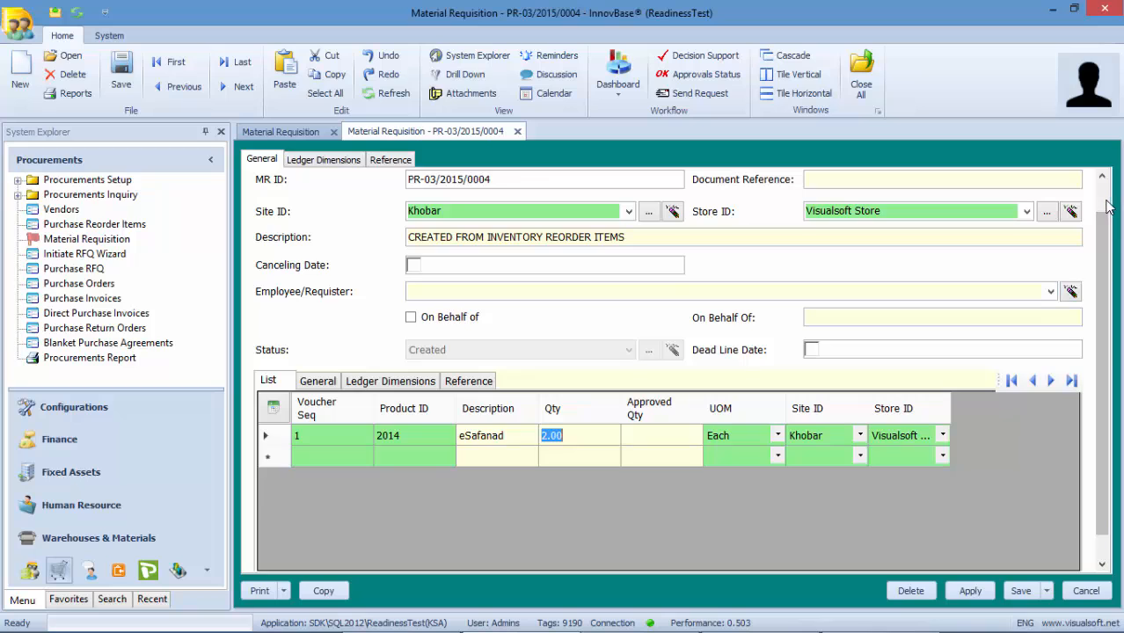
pyautogui.scroll(1, 1106, 205)
# - Send the requisition forward for approval, confirm with Yes, and close it
pyautogui.click(1075, 189)
pyautogui.click(1071, 224)
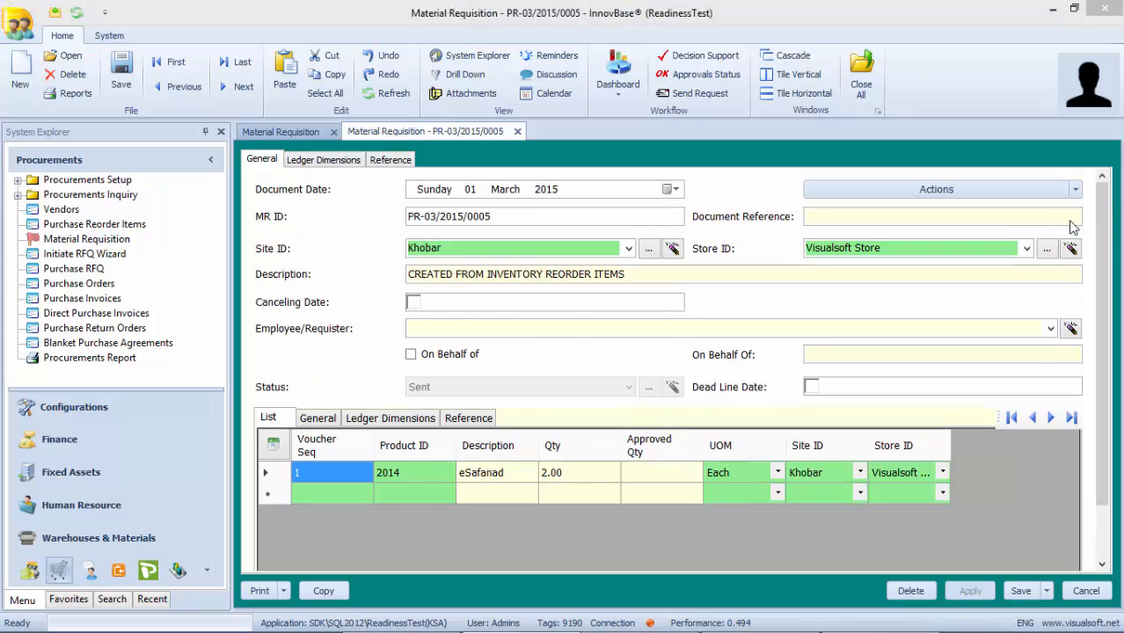
pyautogui.click(553, 387)
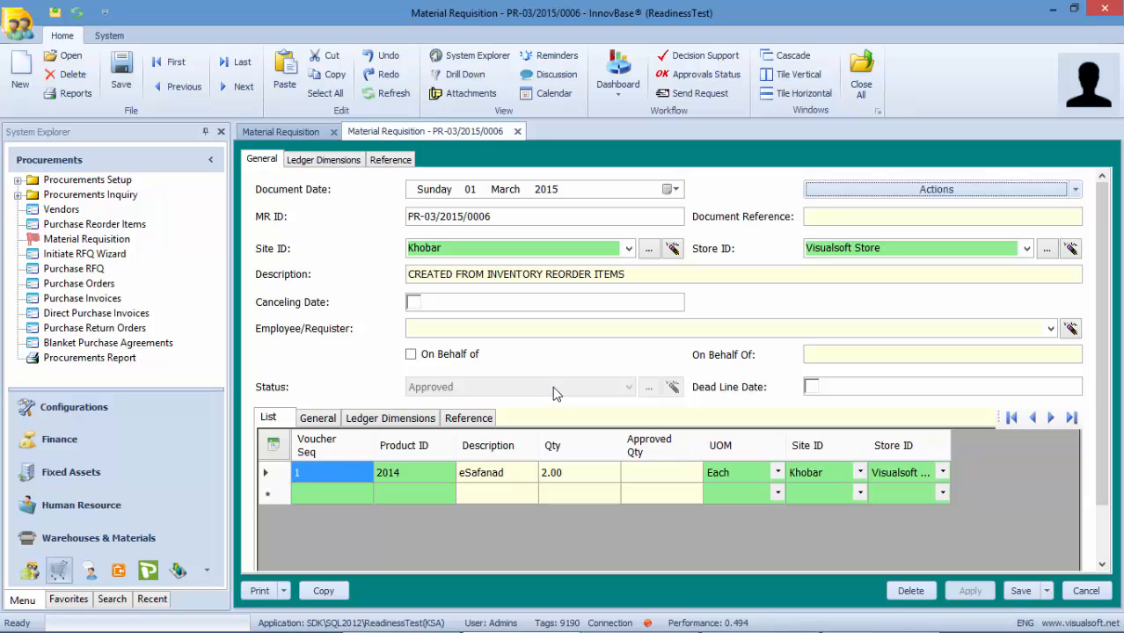
pyautogui.click(517, 131)
# - Close the requisition list and start a new RFQ wizard for requisition PR-03/2015/0006
pyautogui.click(334, 131)
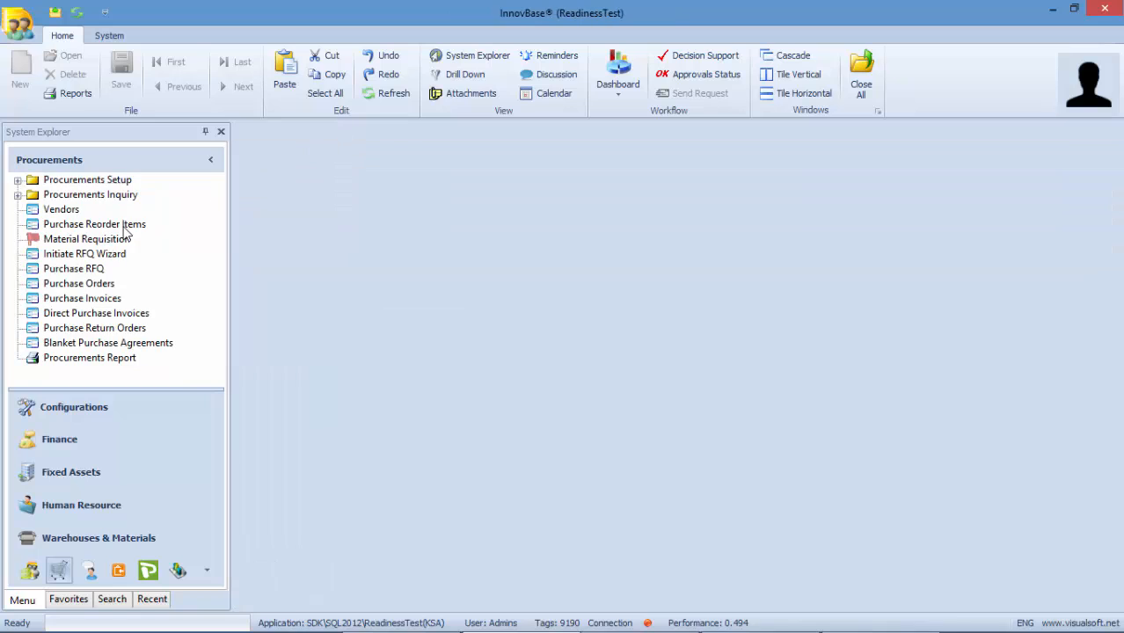
pyautogui.rightClick(63, 255)
pyautogui.click(91, 266)
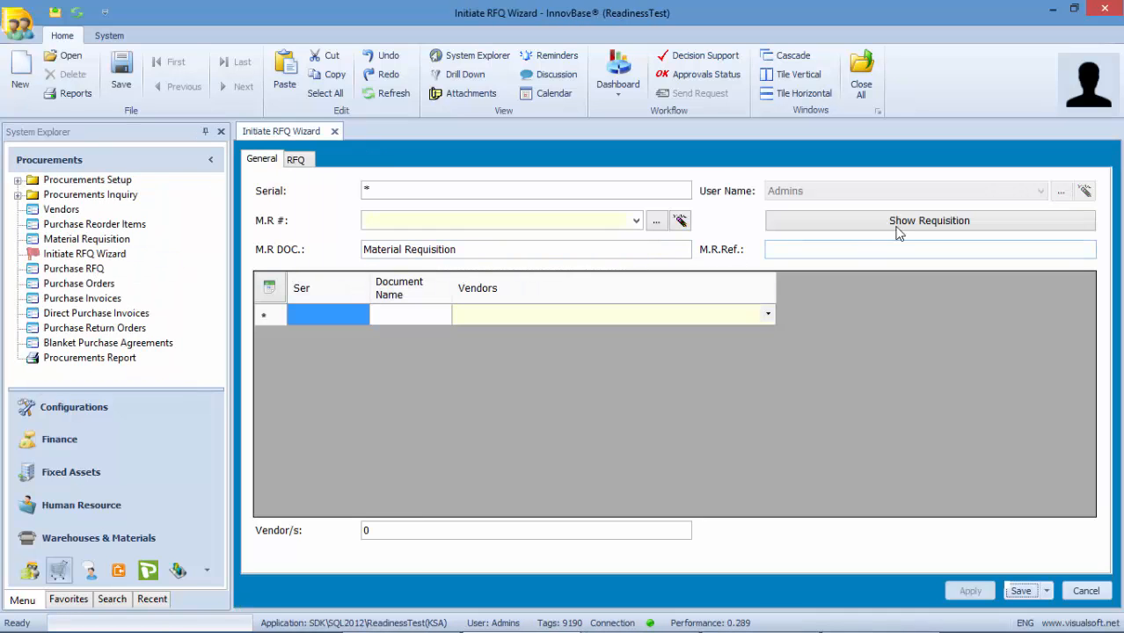
pyautogui.click(636, 222)
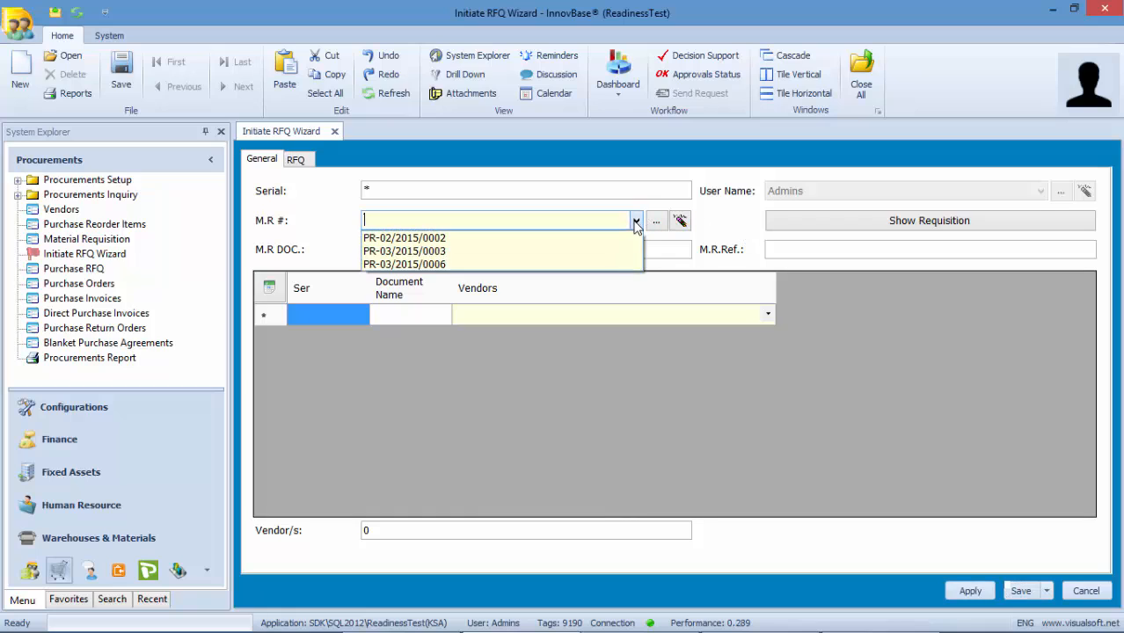
pyautogui.click(567, 262)
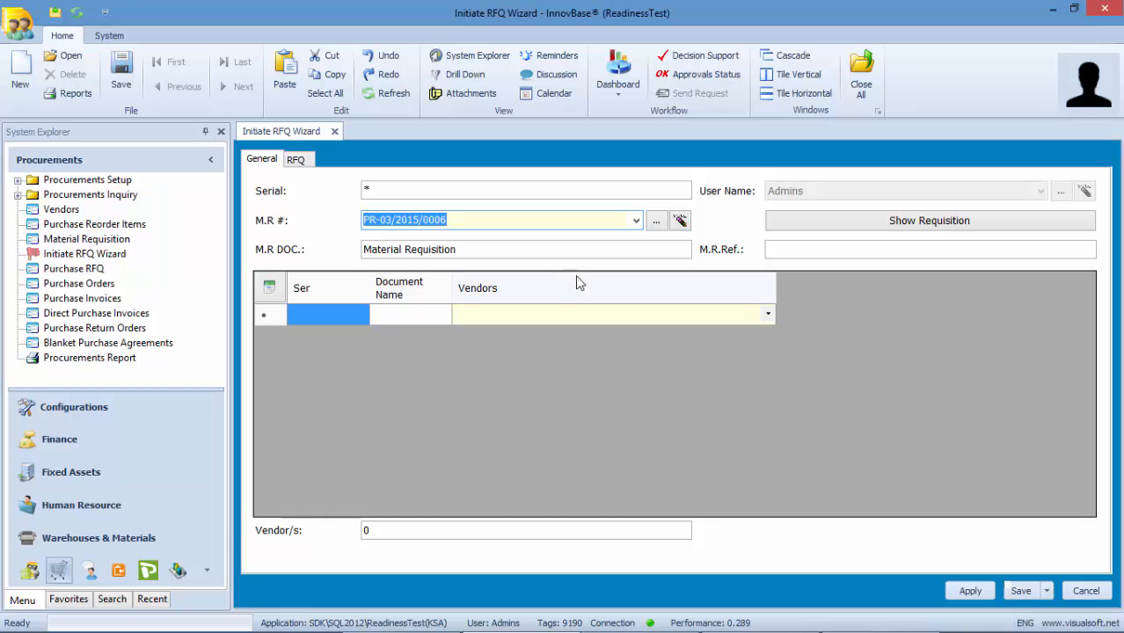
pyautogui.click(823, 228)
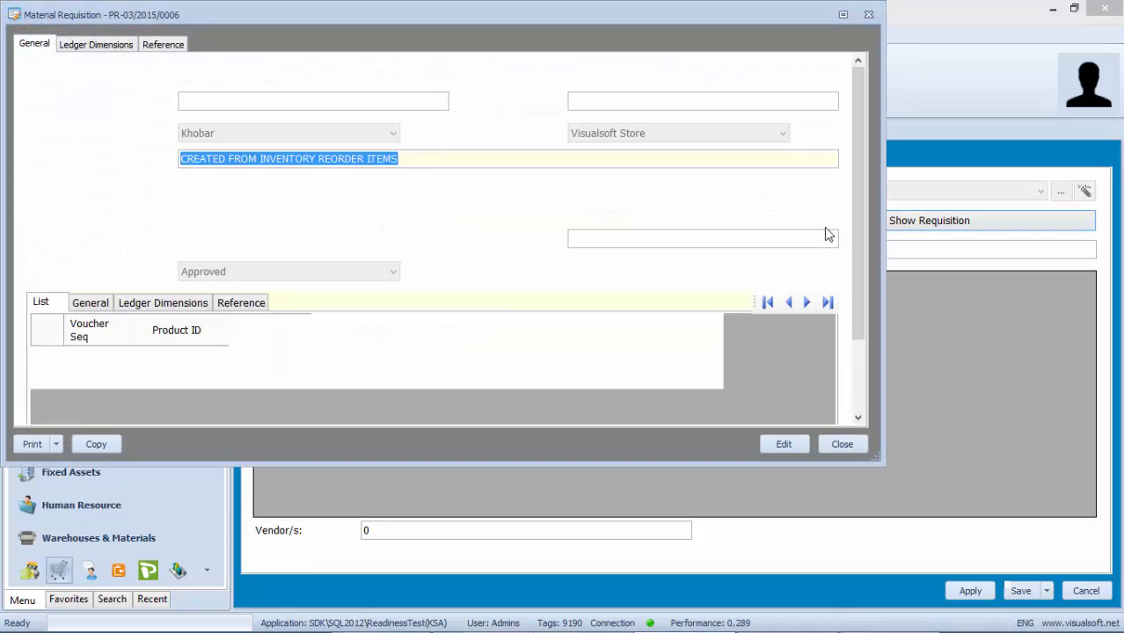
pyautogui.click(834, 440)
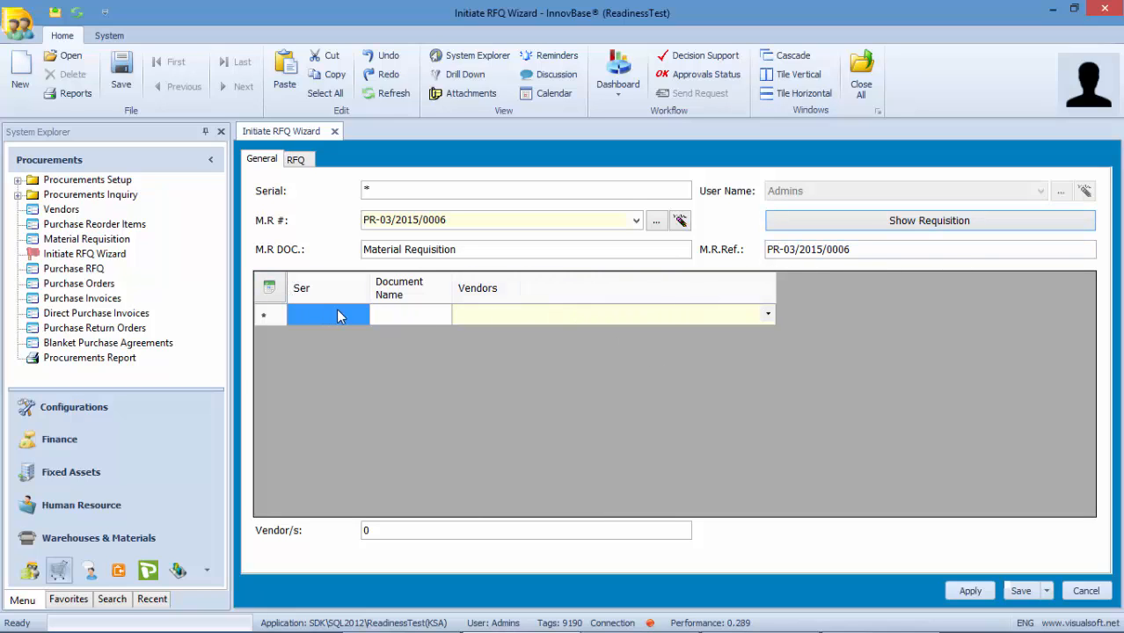
pyautogui.click(489, 317)
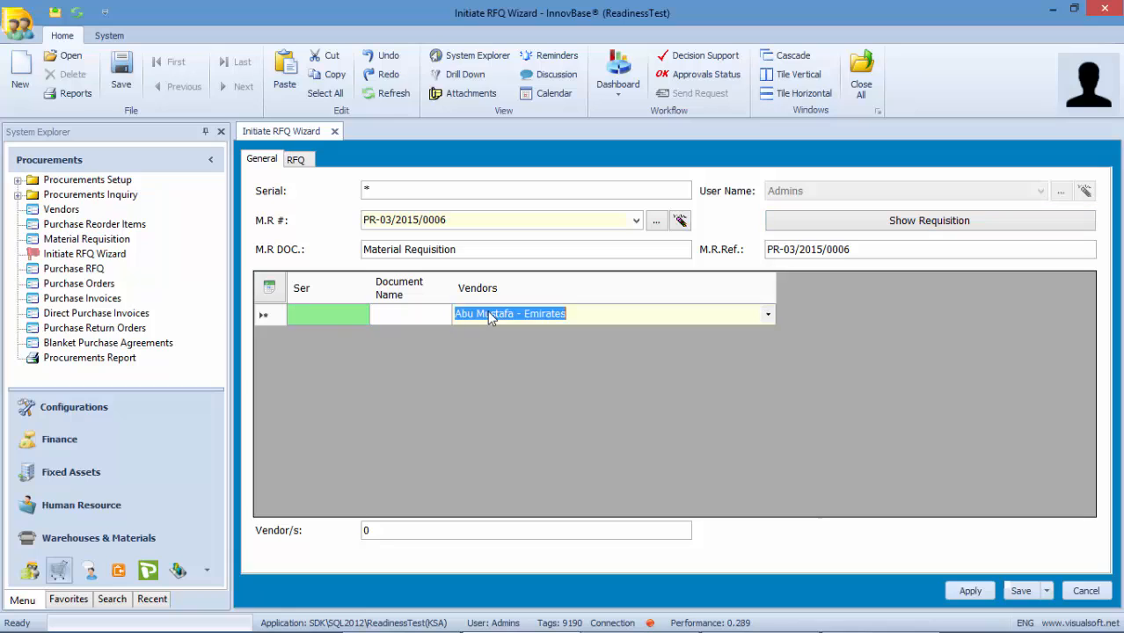
pyautogui.click(330, 316)
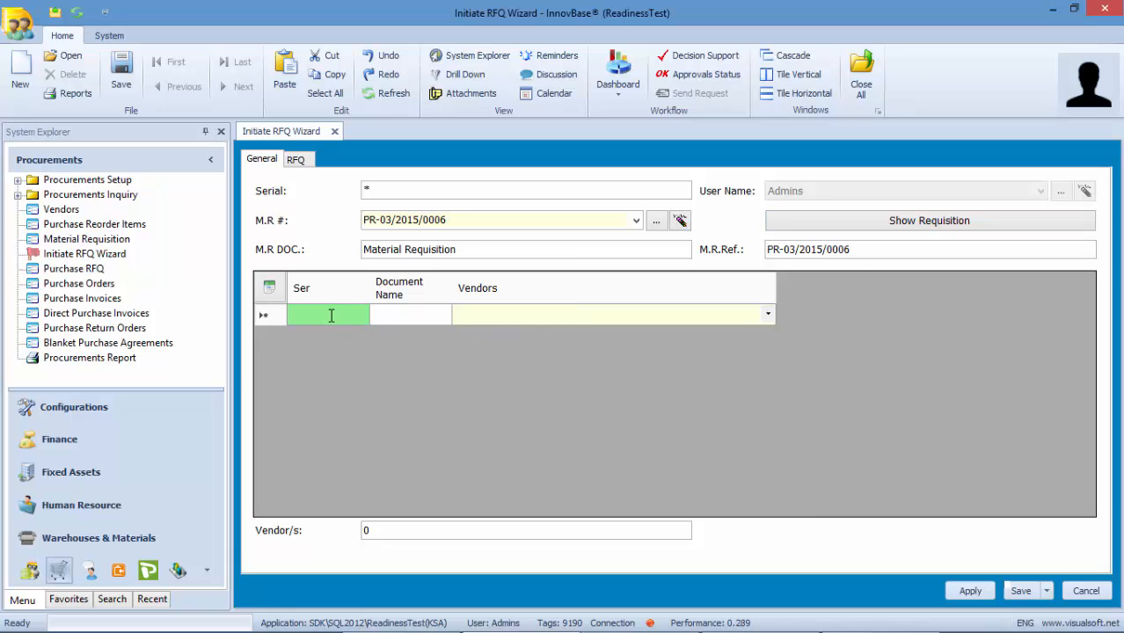
pyautogui.write('1')
pyautogui.click(491, 318)
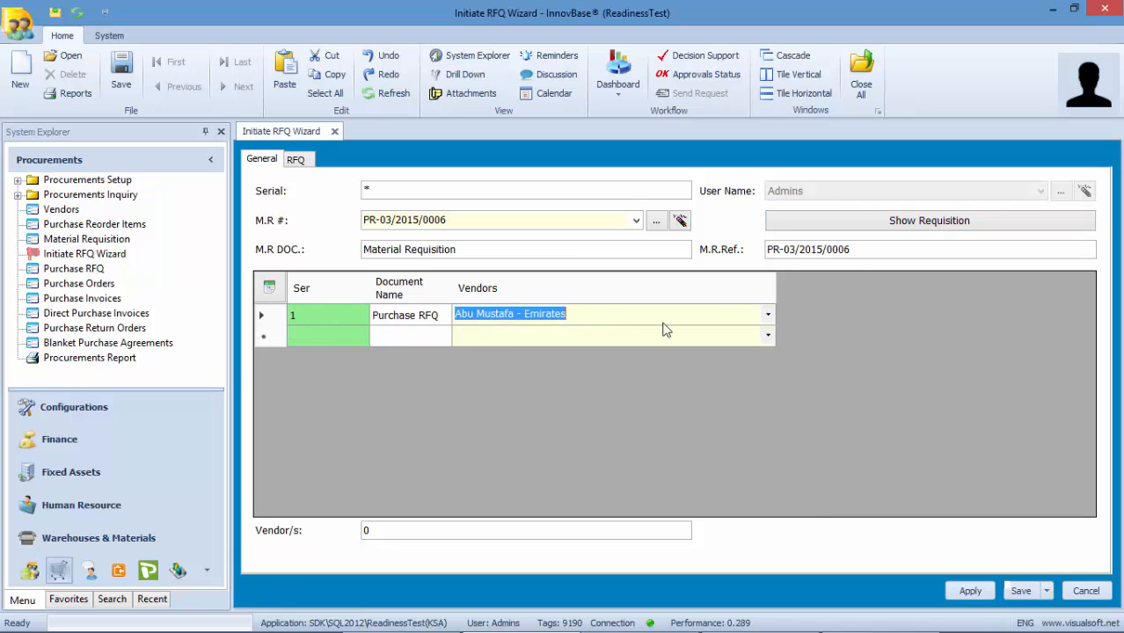
pyautogui.click(769, 314)
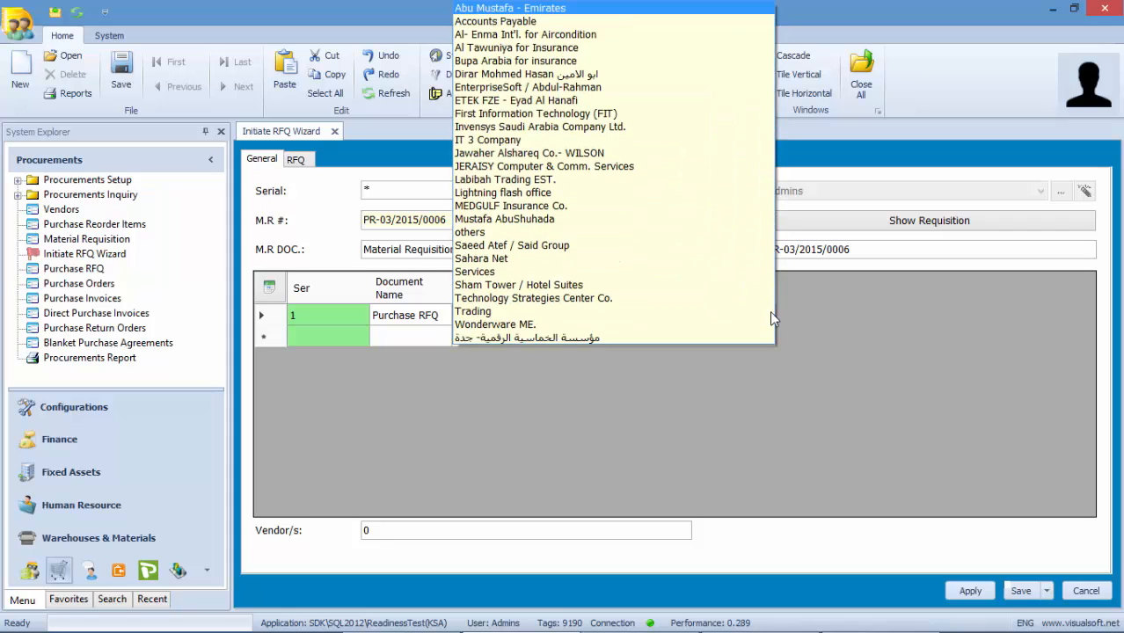
pyautogui.click(520, 166)
pyautogui.click(332, 336)
pyautogui.write('2')
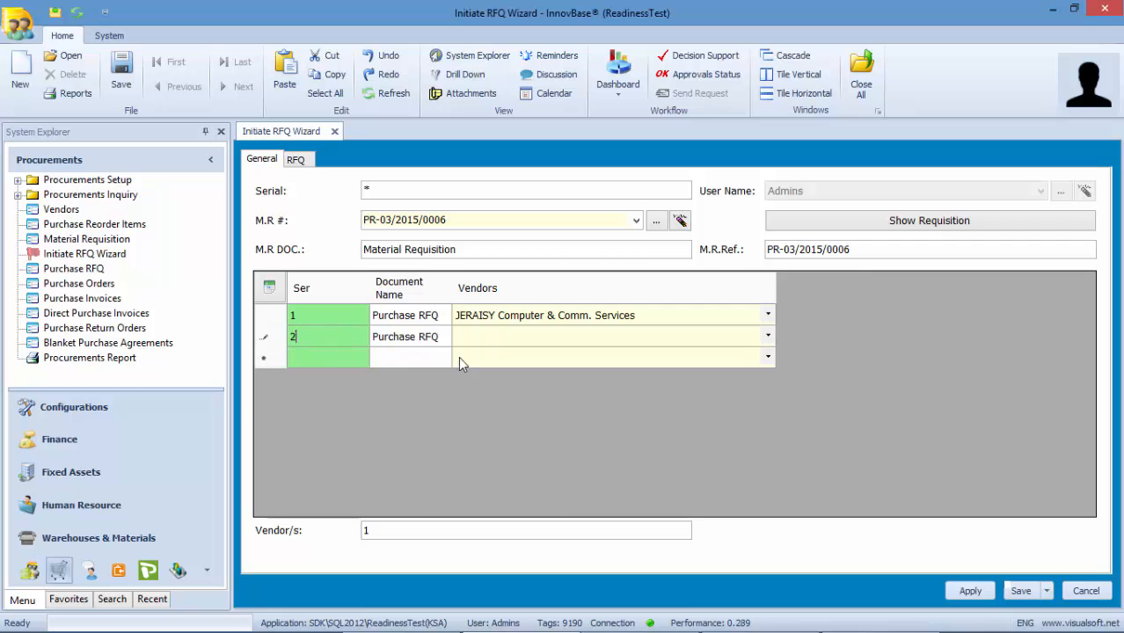
pyautogui.click(768, 336)
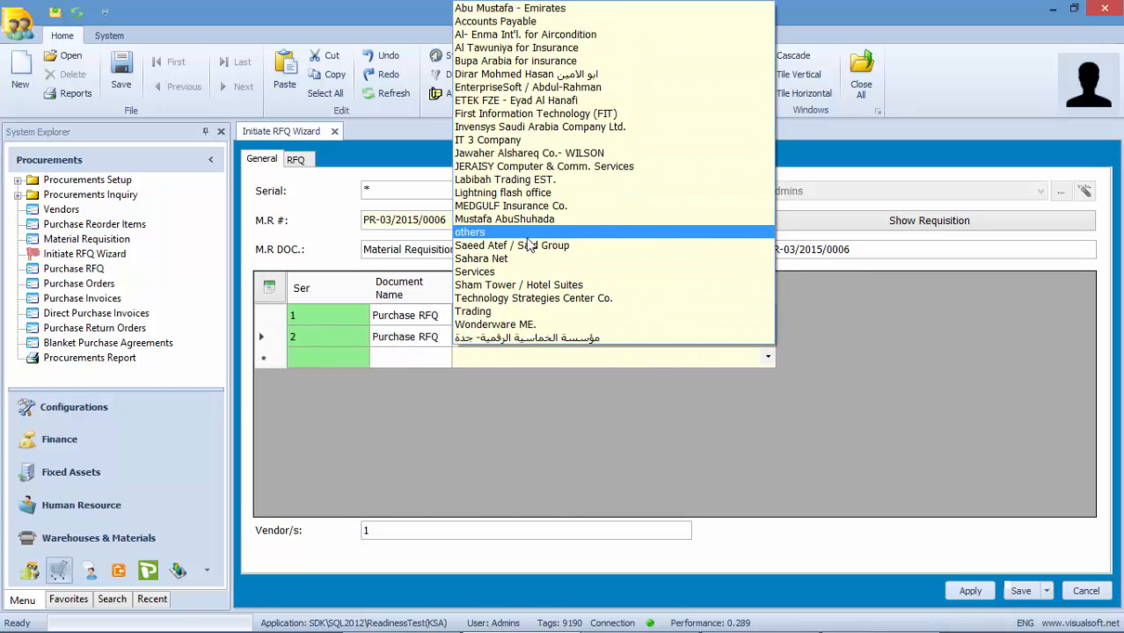
pyautogui.click(497, 247)
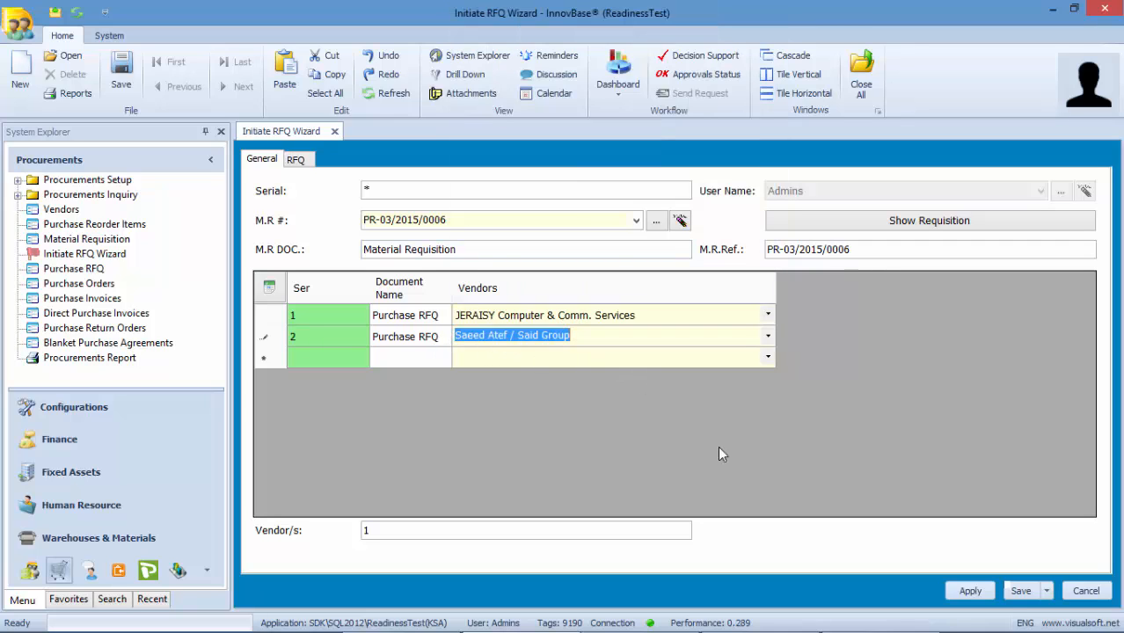
pyautogui.click(1022, 592)
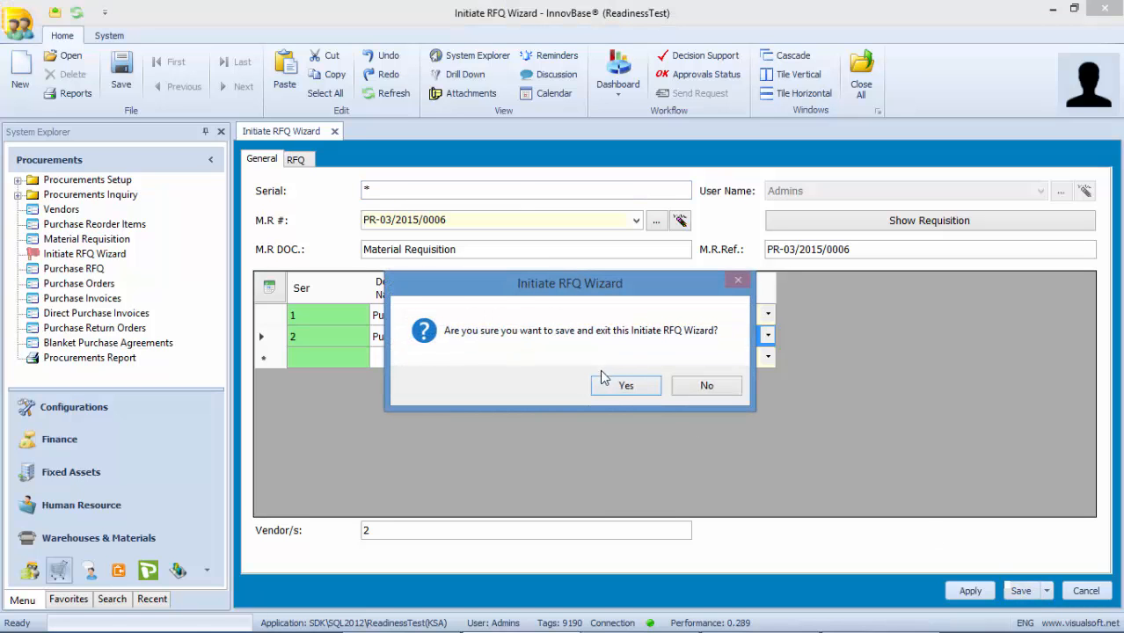
pyautogui.click(616, 384)
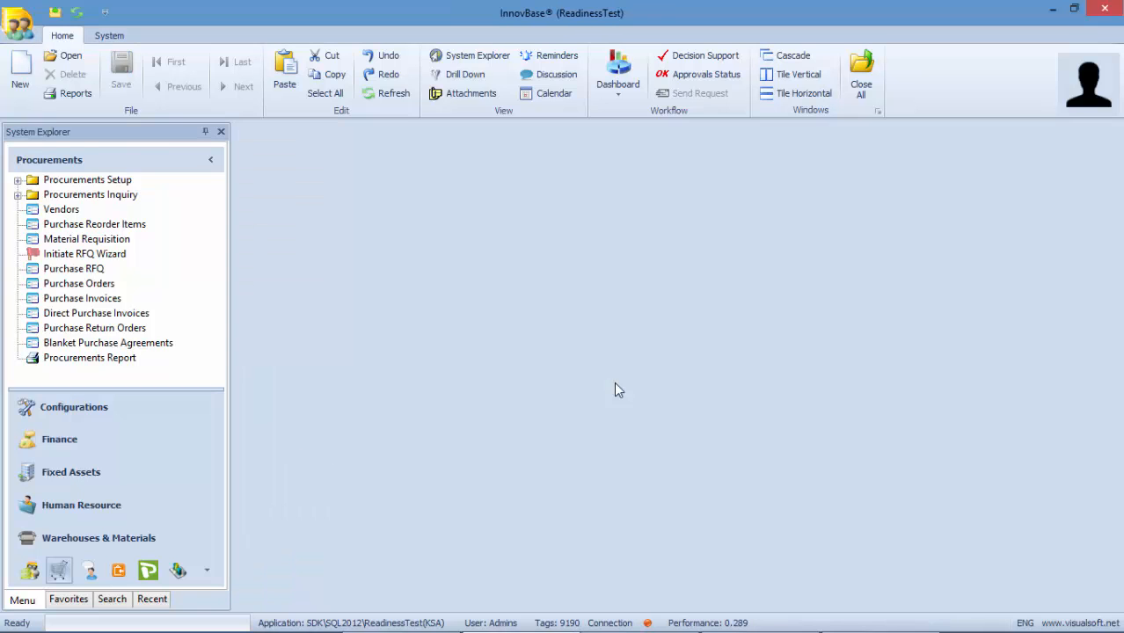
# - Drill down into the Purchase RFQ list and open RFQ03/2015/0006
pyautogui.rightClick(77, 268)
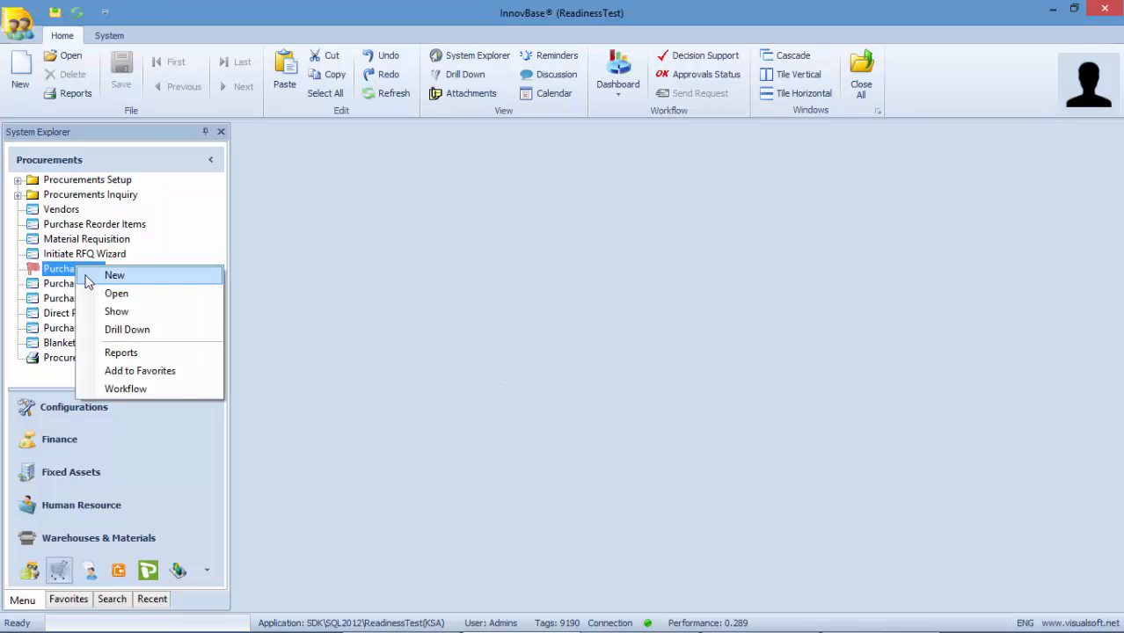
pyautogui.click(114, 332)
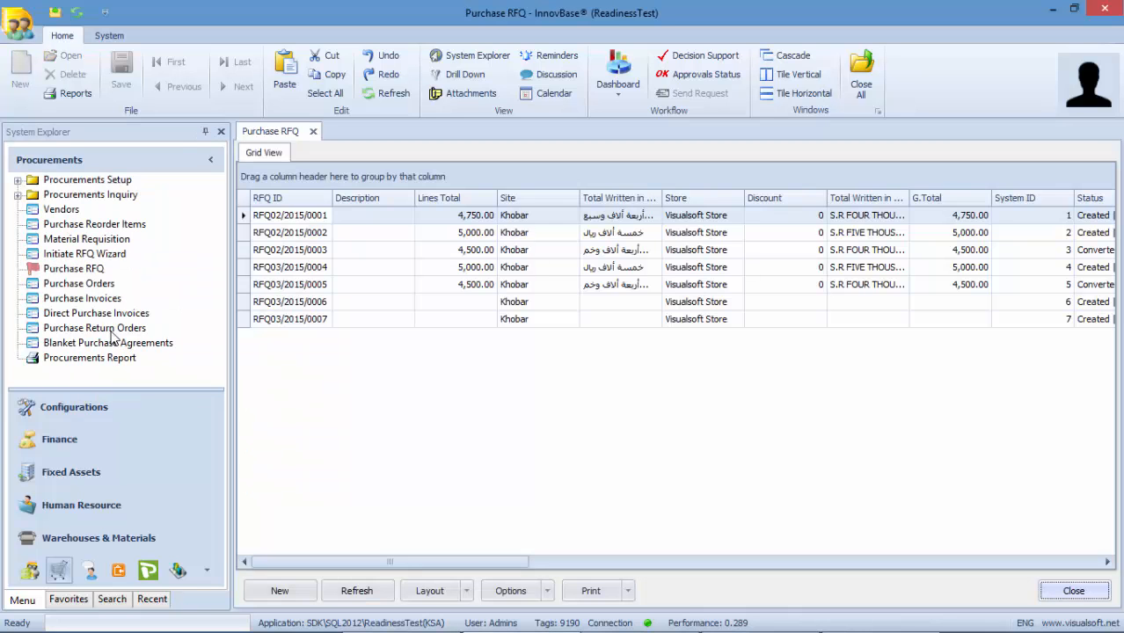
pyautogui.click(504, 308)
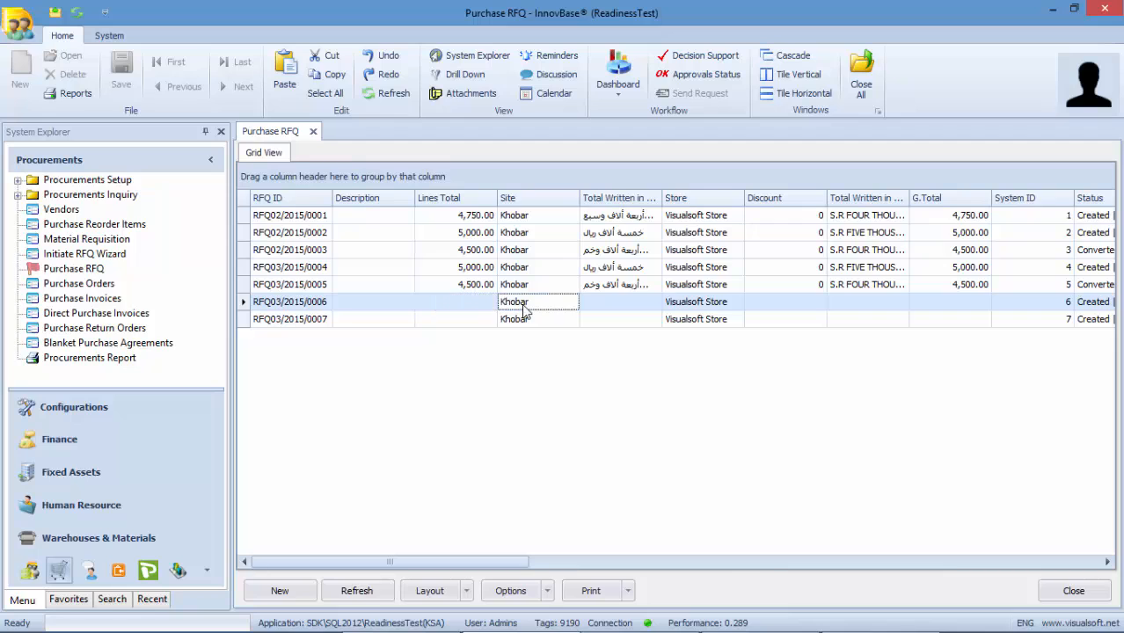
pyautogui.doubleClick(525, 310)
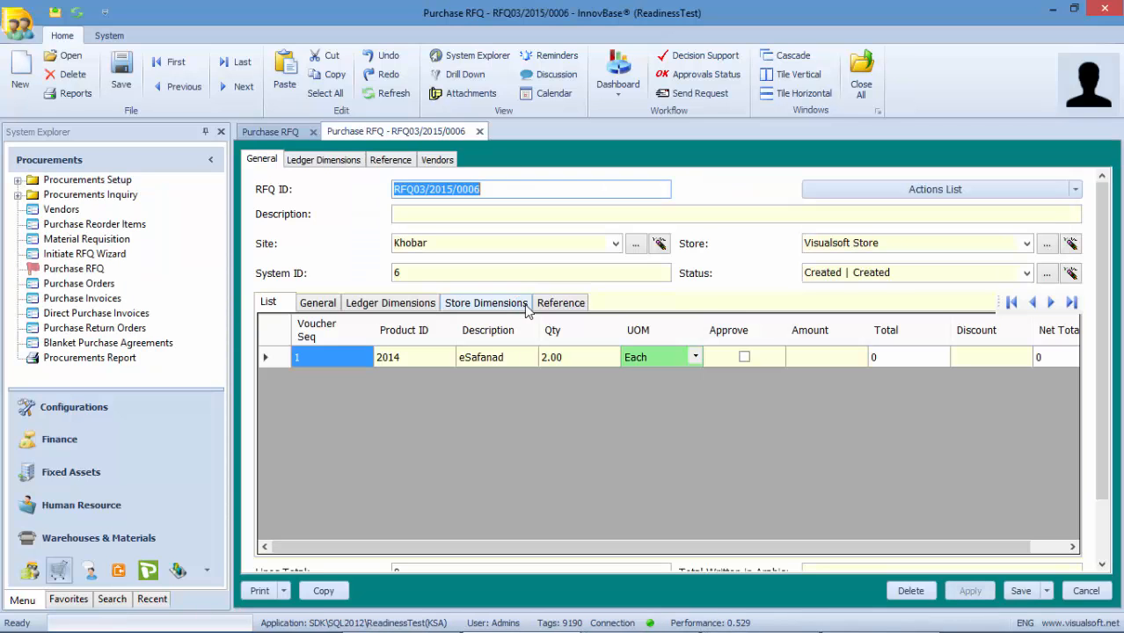
# - Preview the English RFQ report for RFQ03/2015/0006, then close the report and the record
pyautogui.click(264, 593)
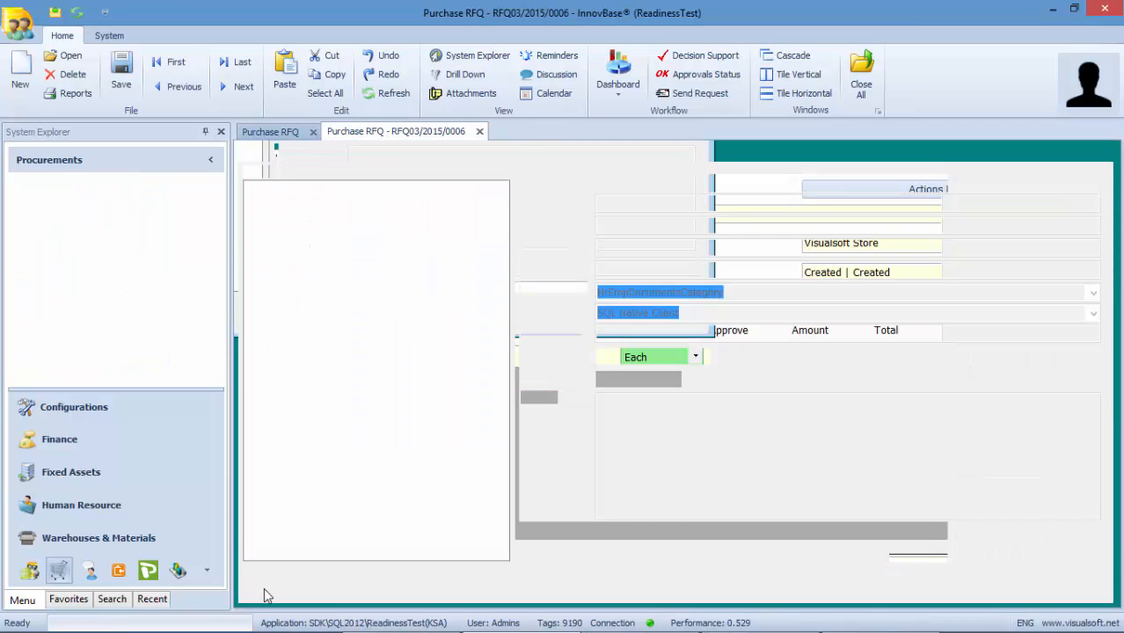
pyautogui.click(299, 236)
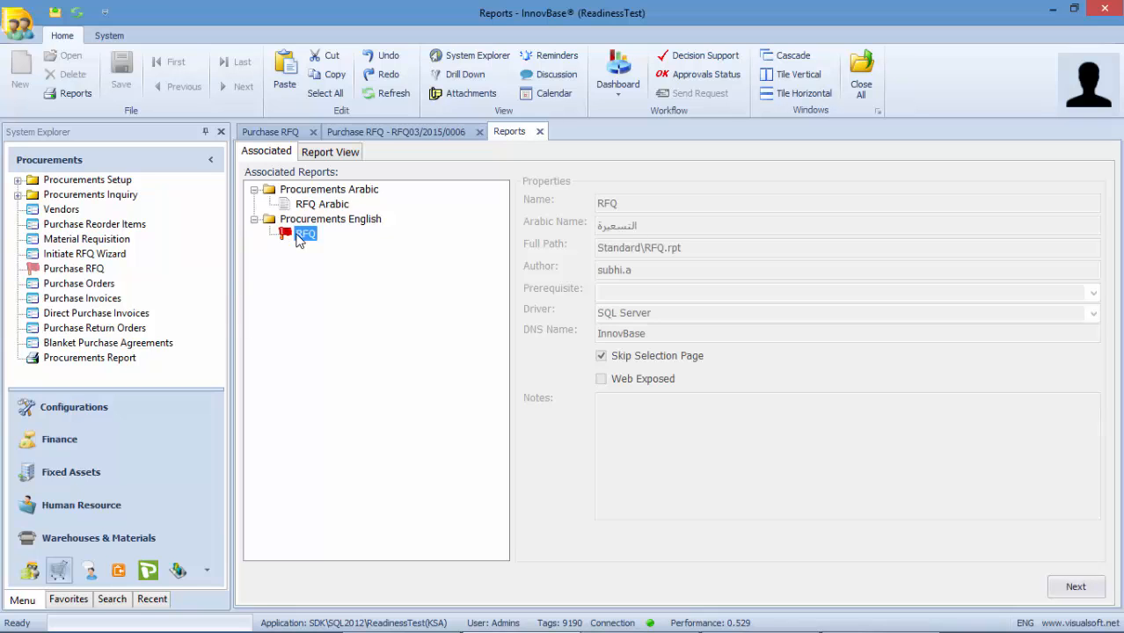
pyautogui.doubleClick(304, 234)
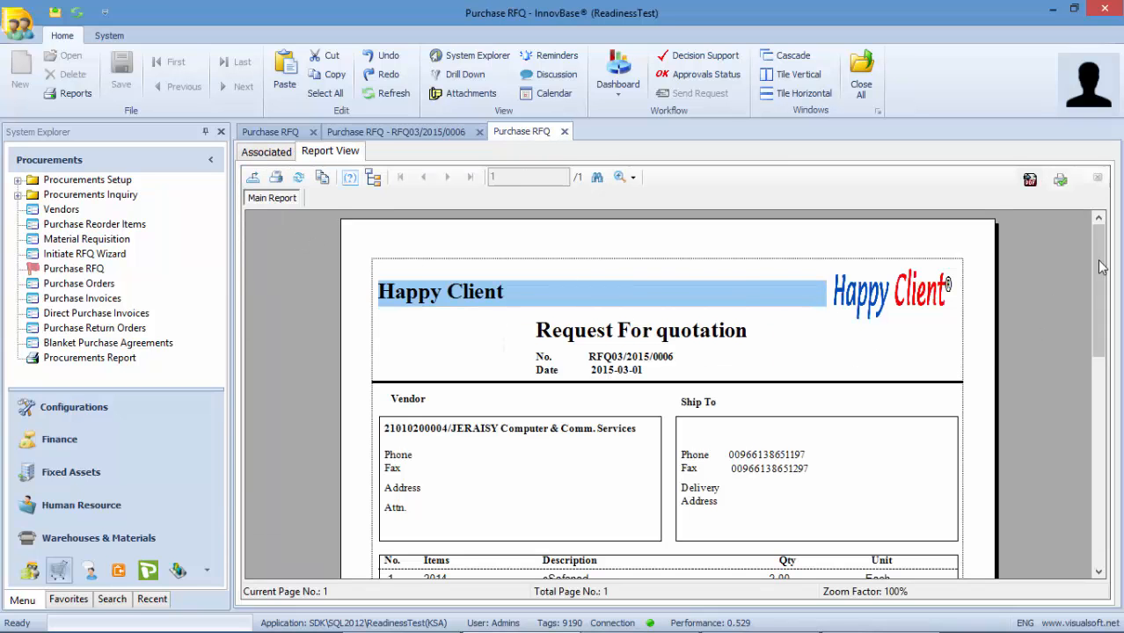
pyautogui.moveTo(1099, 268); pyautogui.dragTo(1115, 400)
pyautogui.scroll(3, 1112, 374)
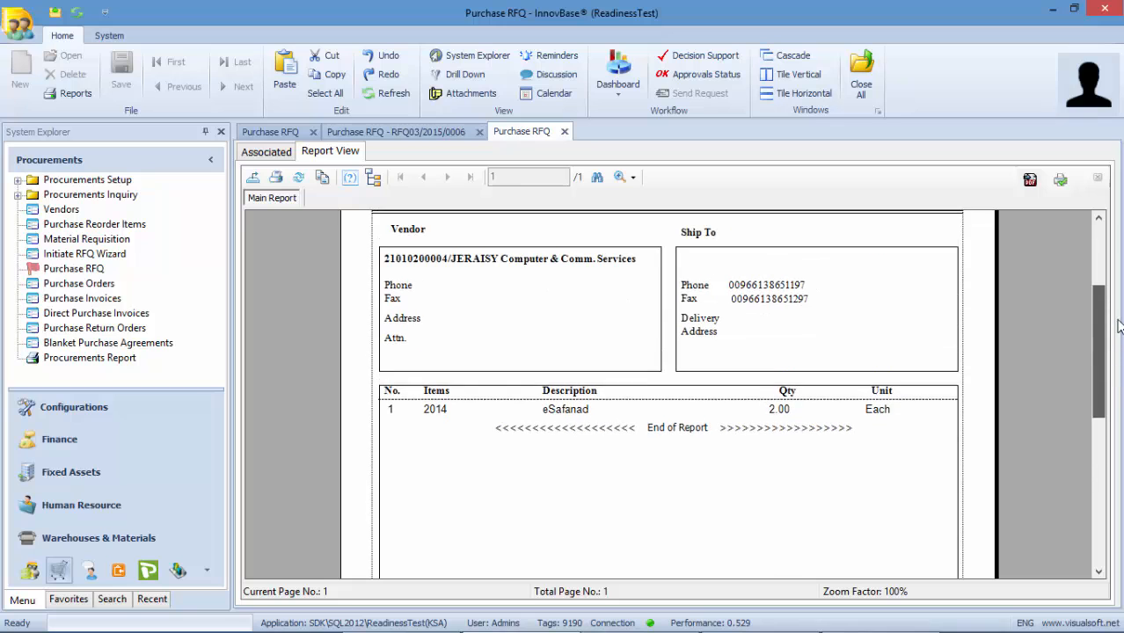
pyautogui.scroll(-6, 1111, 413)
pyautogui.scroll(8, 1110, 450)
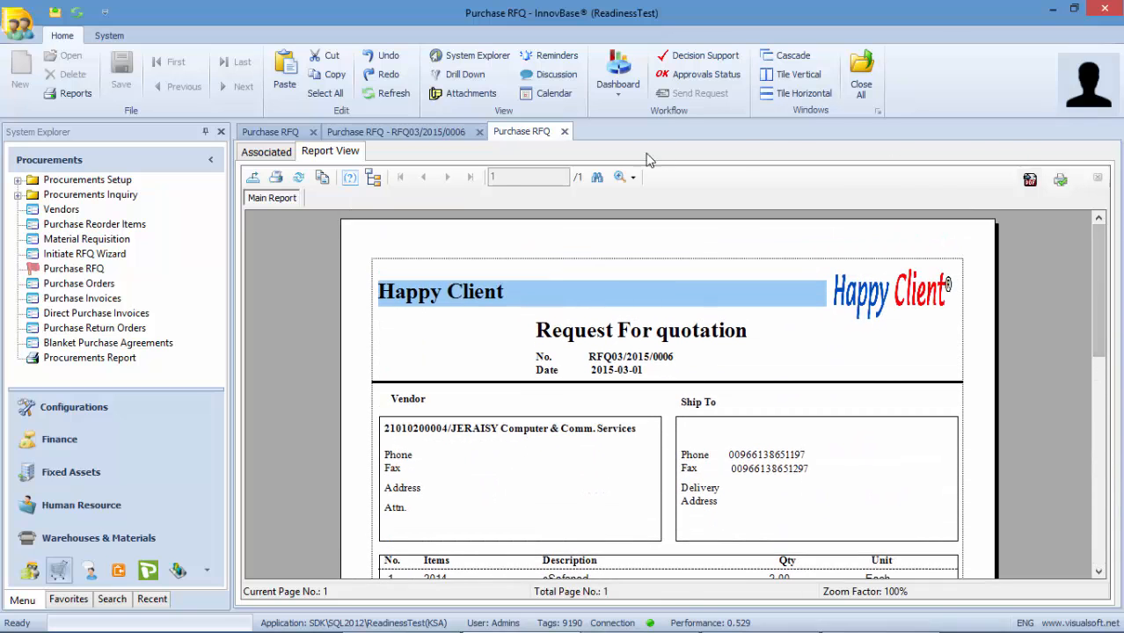
pyautogui.click(564, 132)
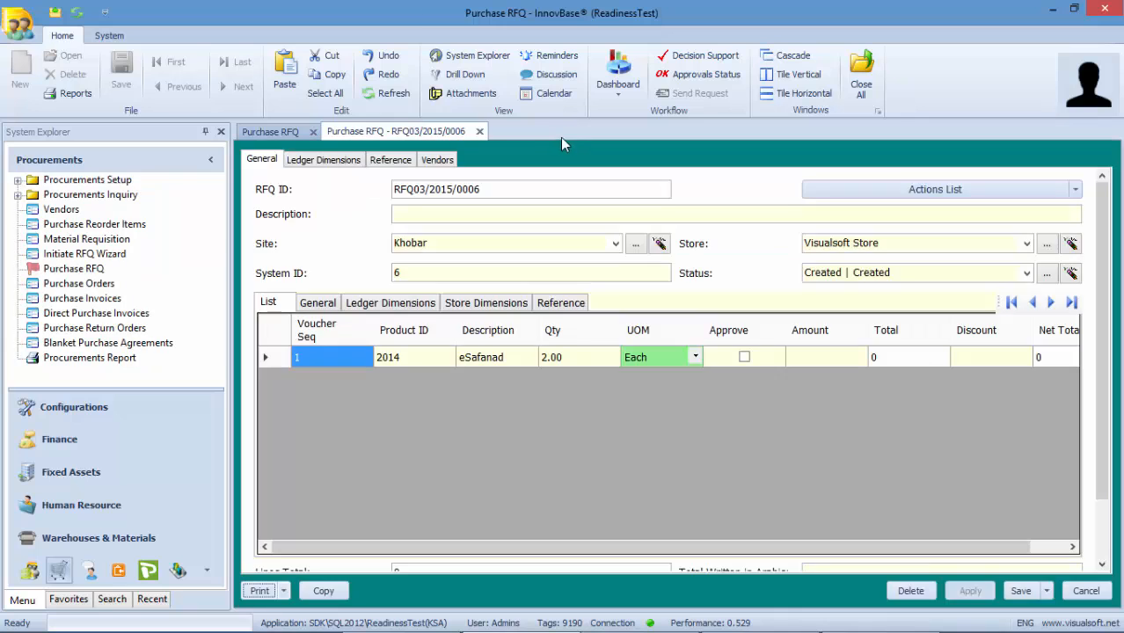
pyautogui.click(481, 132)
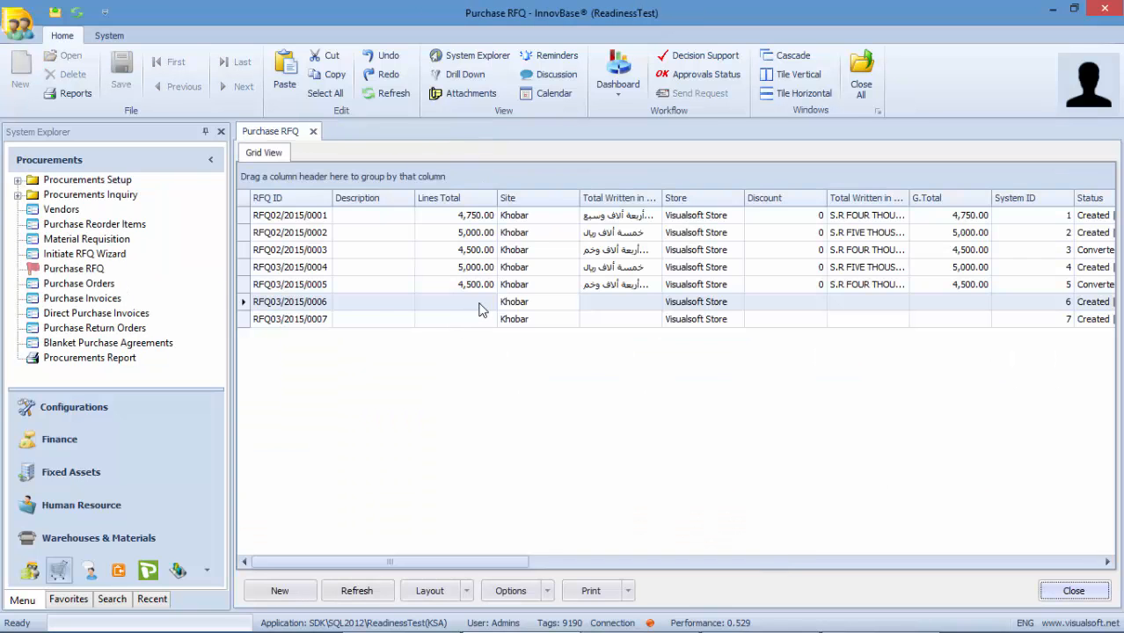
# - Price the eSafanad line of RFQ03/2015/0006 at 5000 and save it
pyautogui.doubleClick(481, 310)
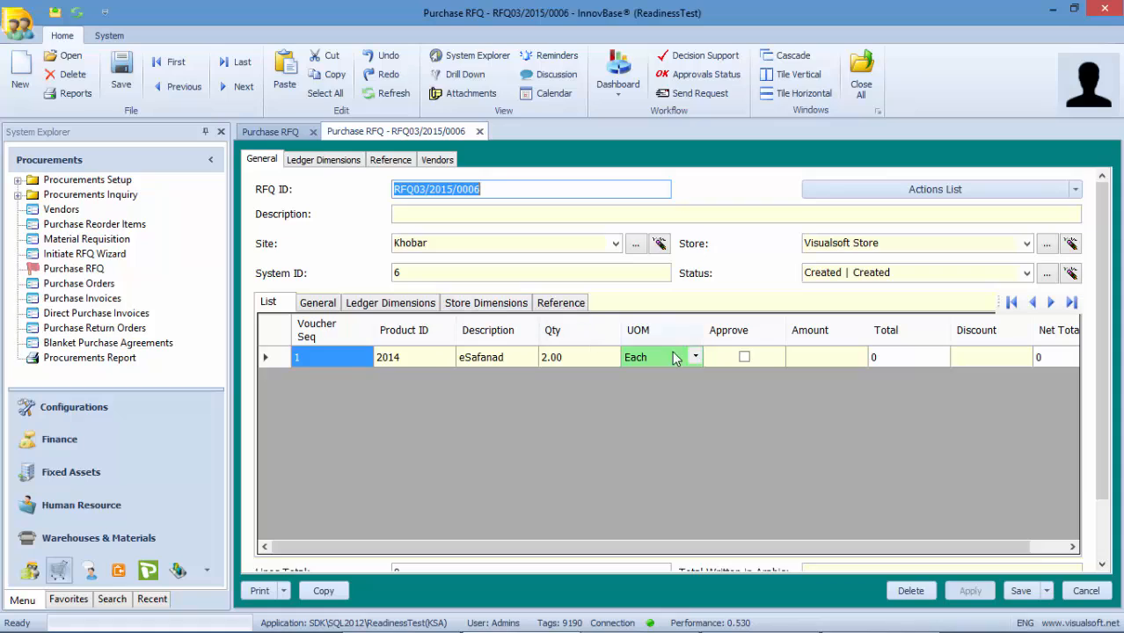
pyautogui.click(802, 359)
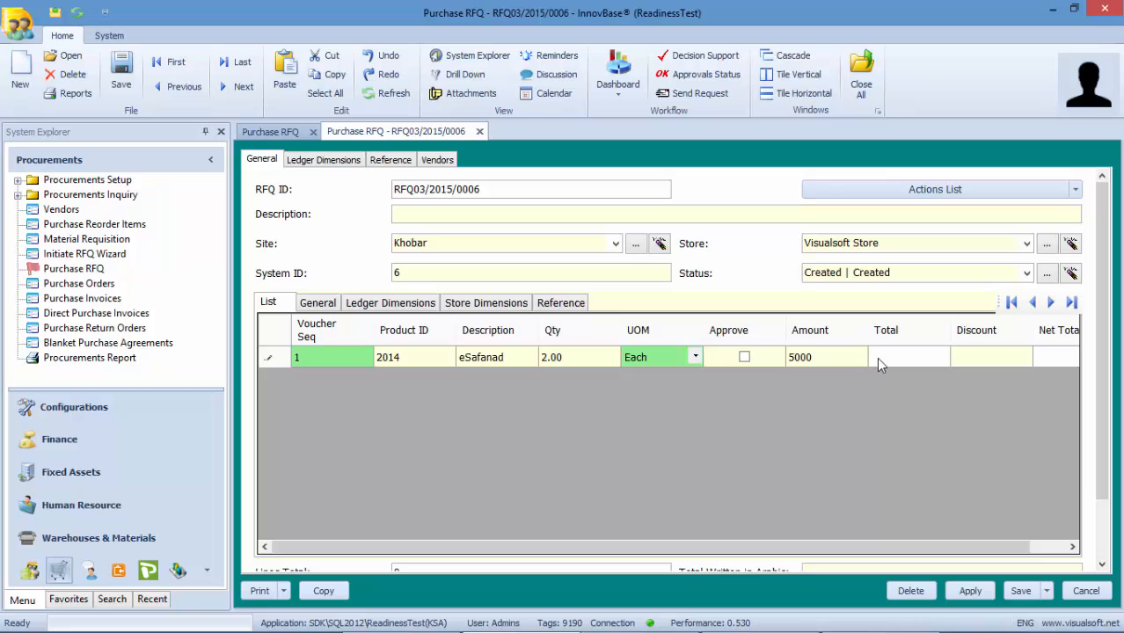
pyautogui.click(882, 357)
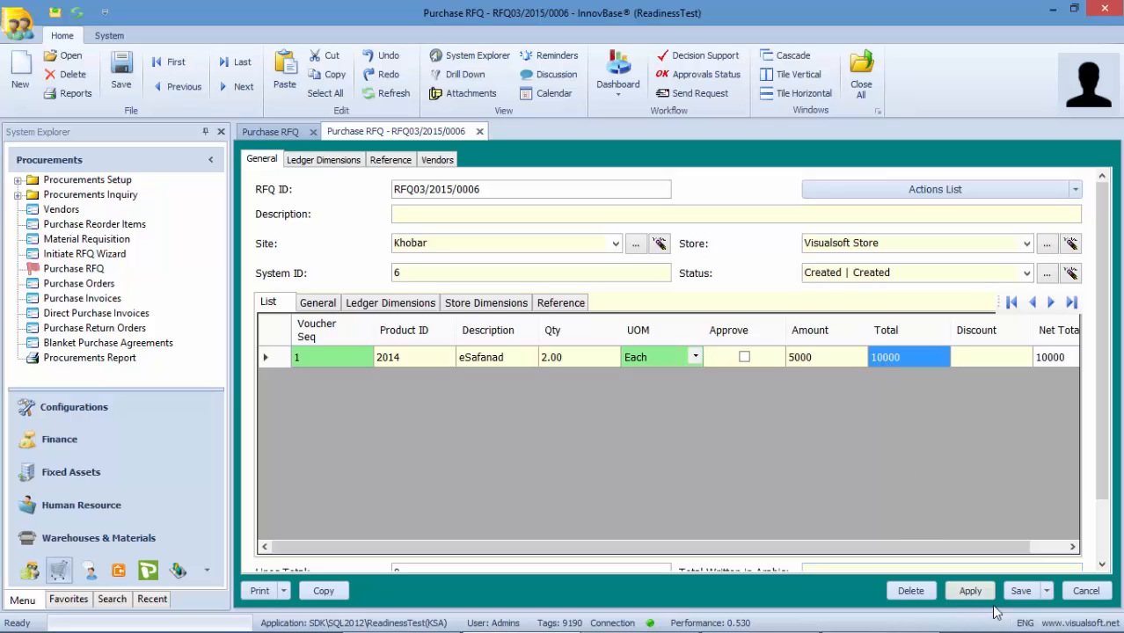
pyautogui.click(1021, 593)
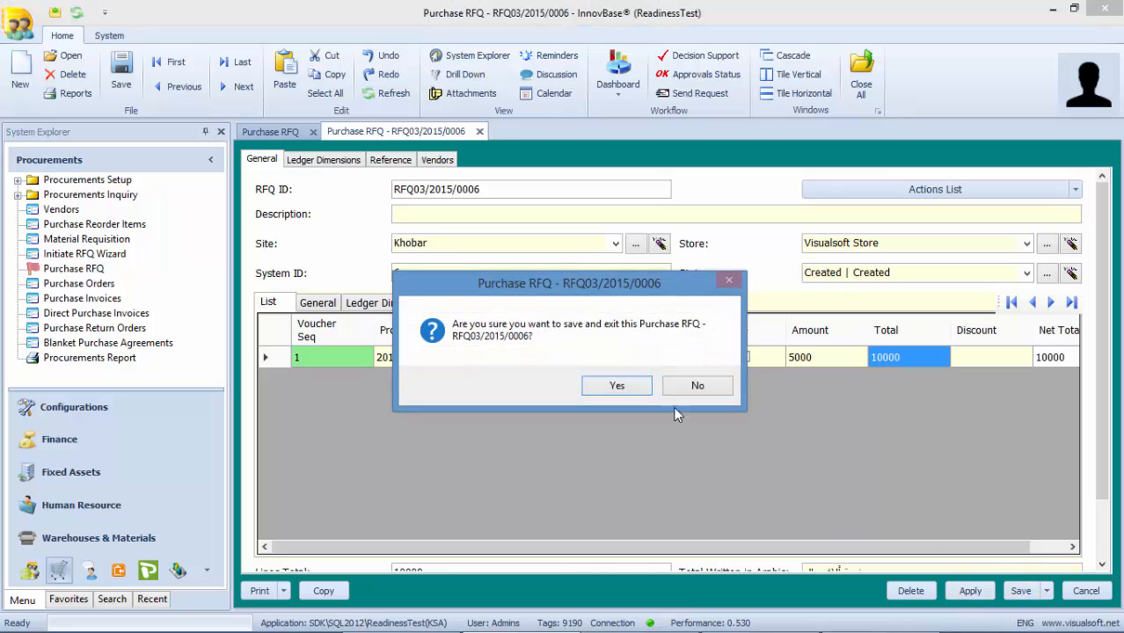
pyautogui.click(638, 394)
# - Price the eSafanad line of RFQ03/2015/0007 at 4500 and save it
pyautogui.doubleClick(533, 323)
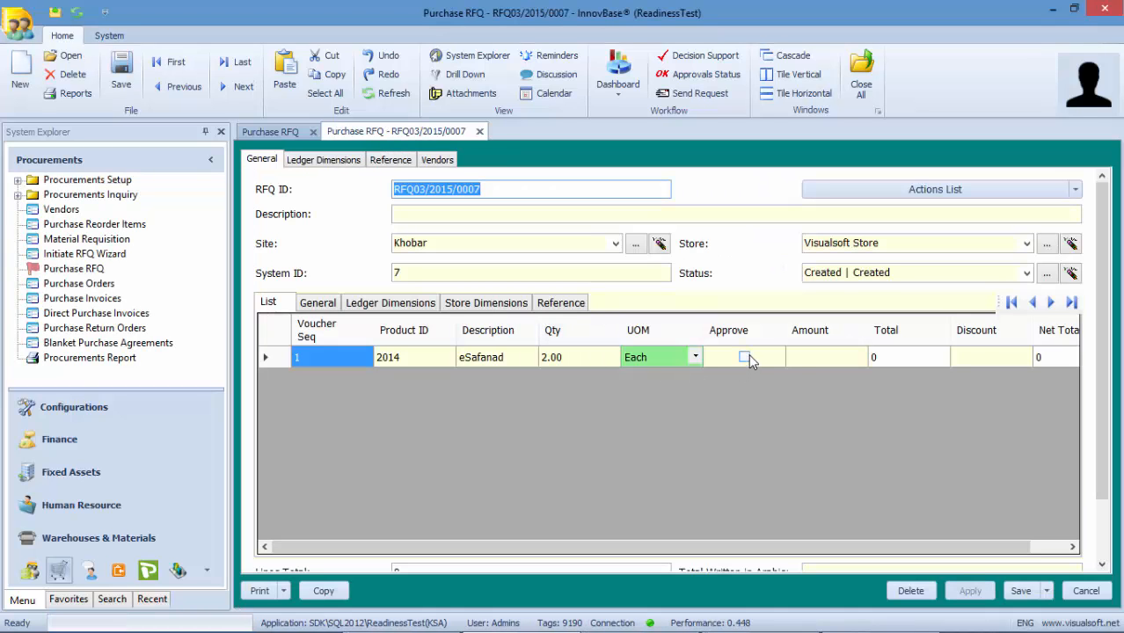
pyautogui.click(802, 357)
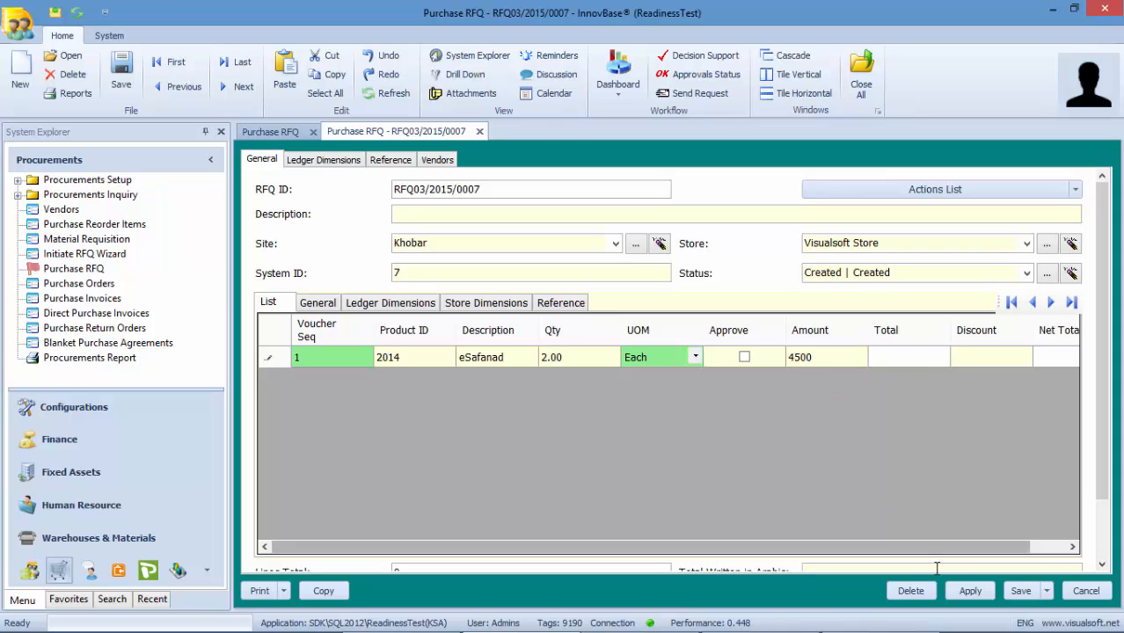
pyautogui.click(1022, 592)
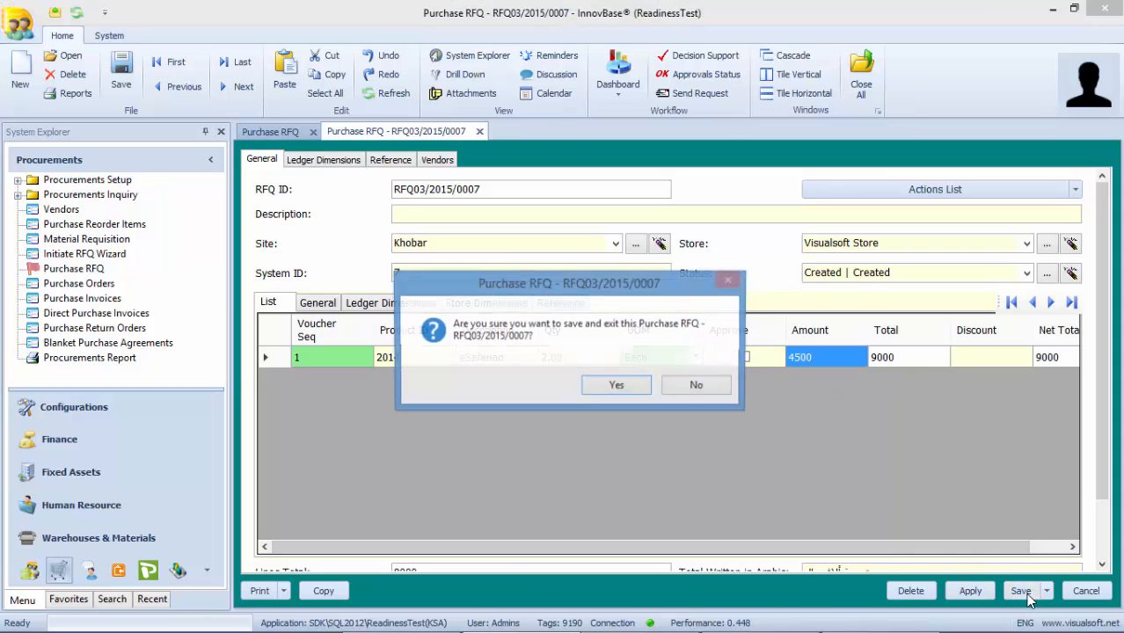
pyautogui.click(642, 387)
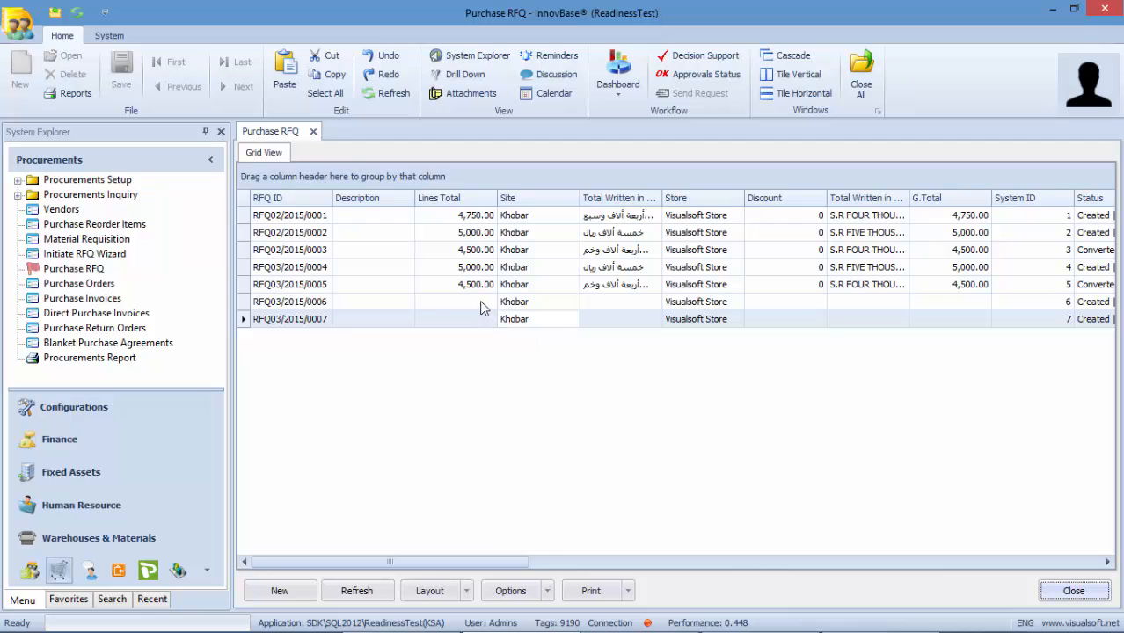
# - Refresh the RFQ list and run the Comparison Sheet report from Procurements Report
pyautogui.click(360, 591)
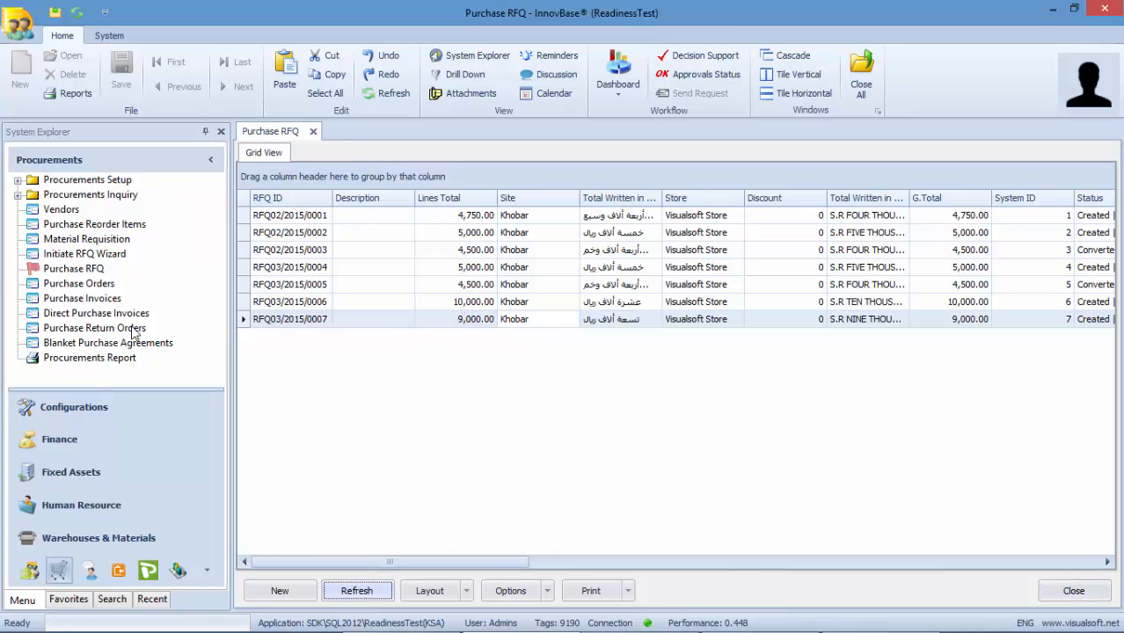
pyautogui.click(82, 358)
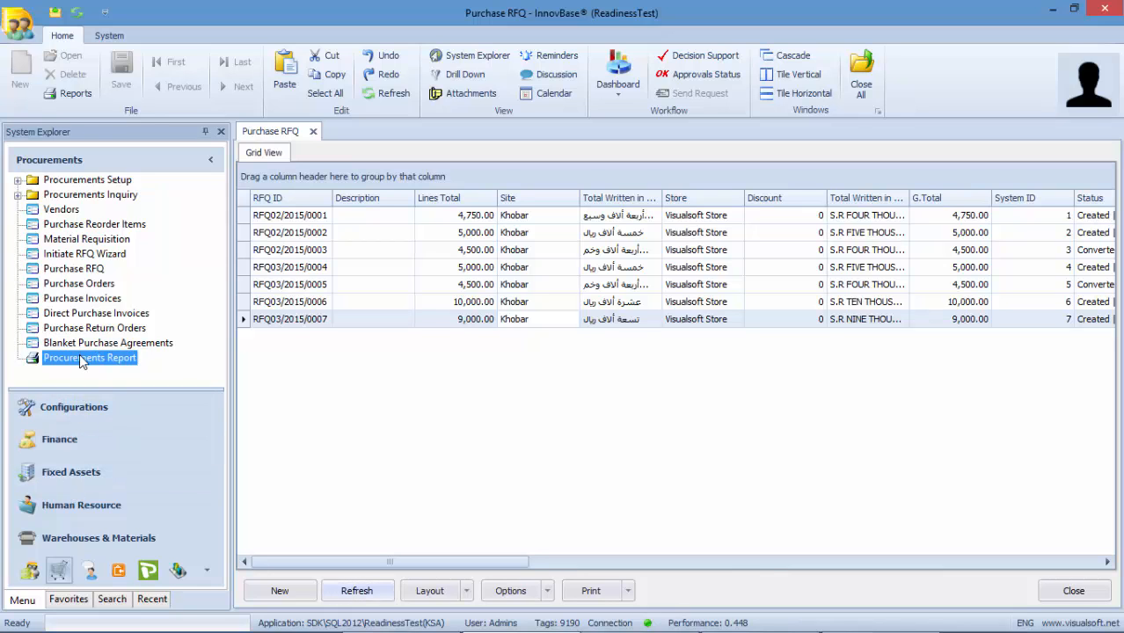
pyautogui.doubleClick(82, 359)
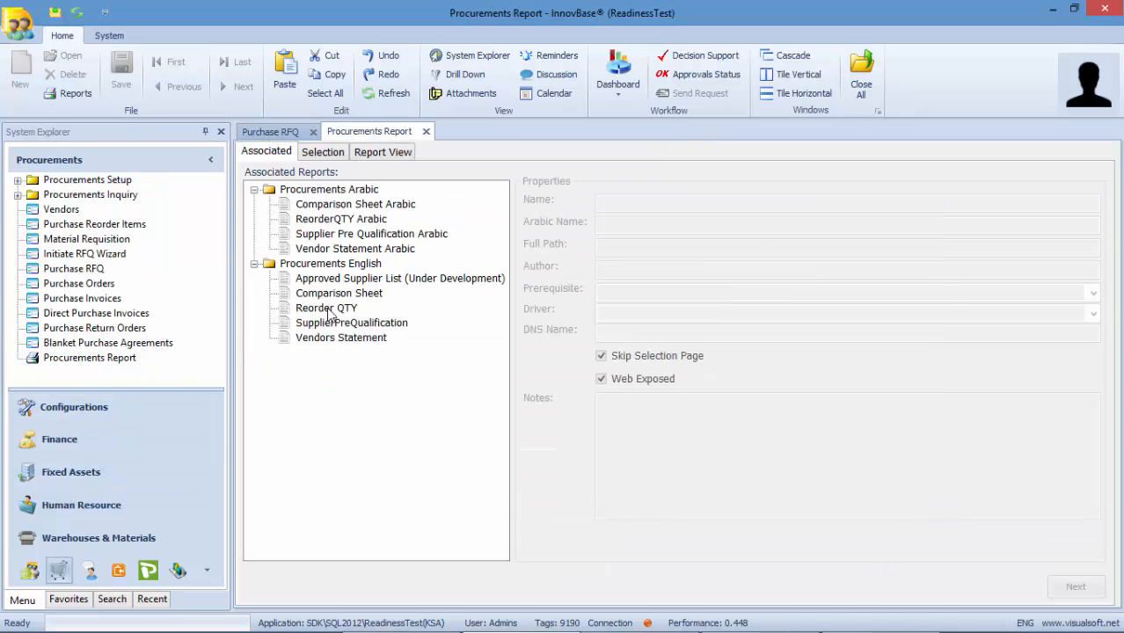
pyautogui.click(338, 298)
pyautogui.doubleClick(339, 297)
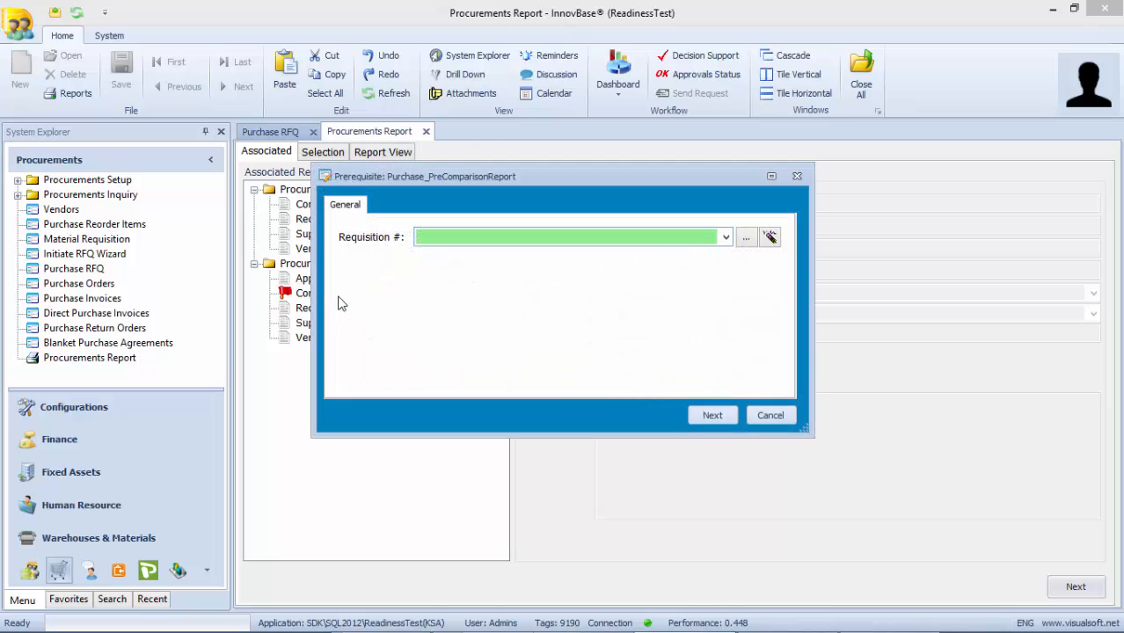
pyautogui.click(725, 237)
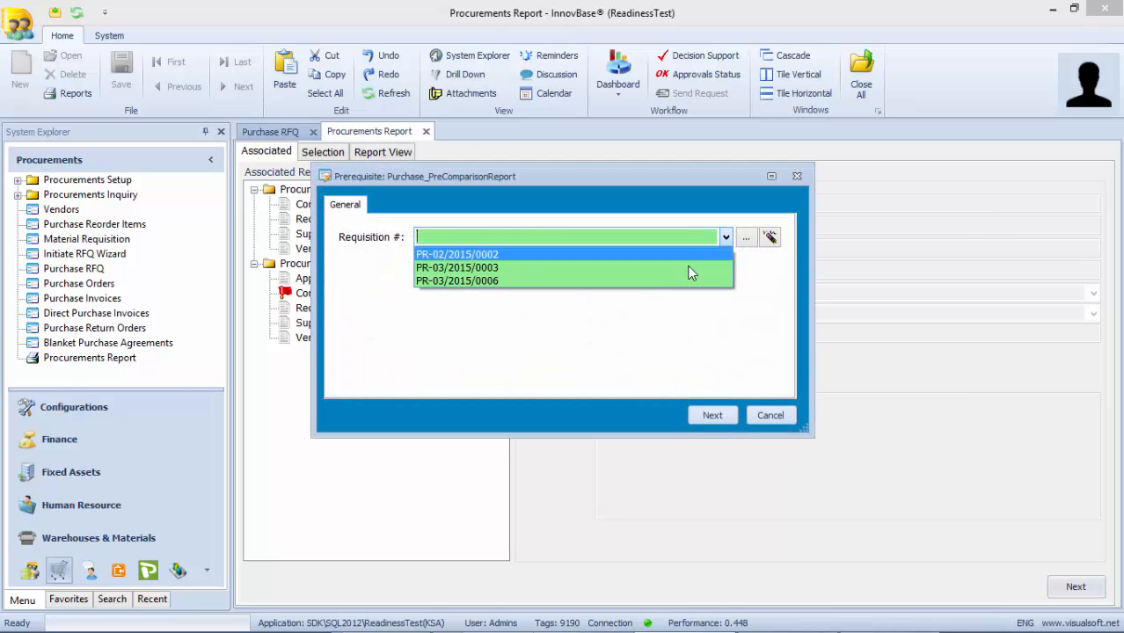
pyautogui.click(626, 288)
pyautogui.click(712, 412)
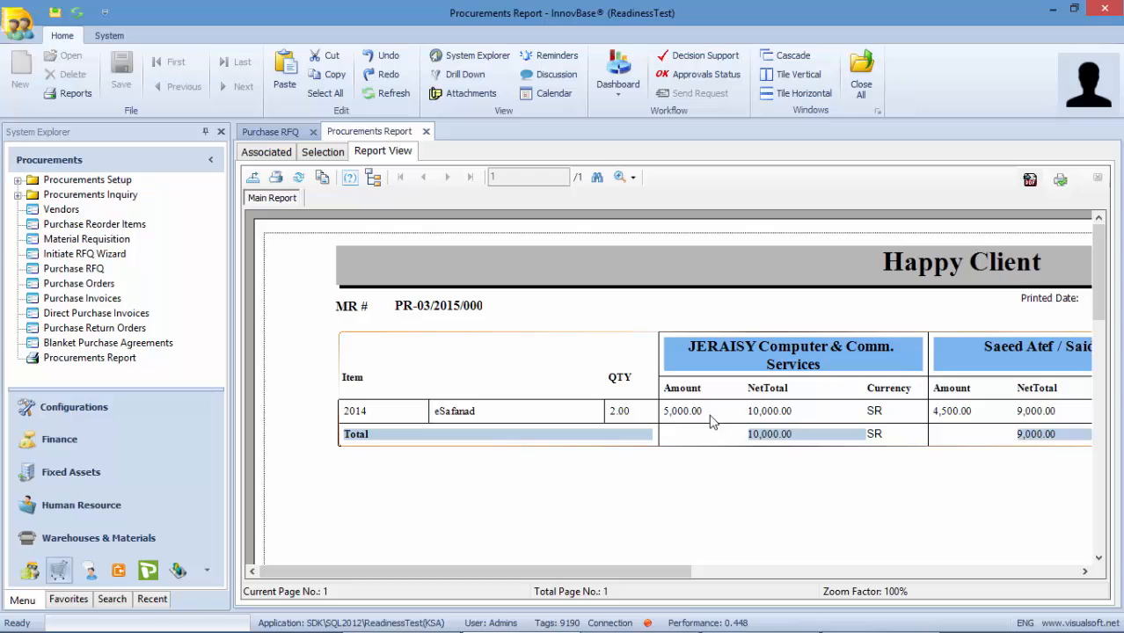
pyautogui.moveTo(633, 571); pyautogui.dragTo(762, 564)
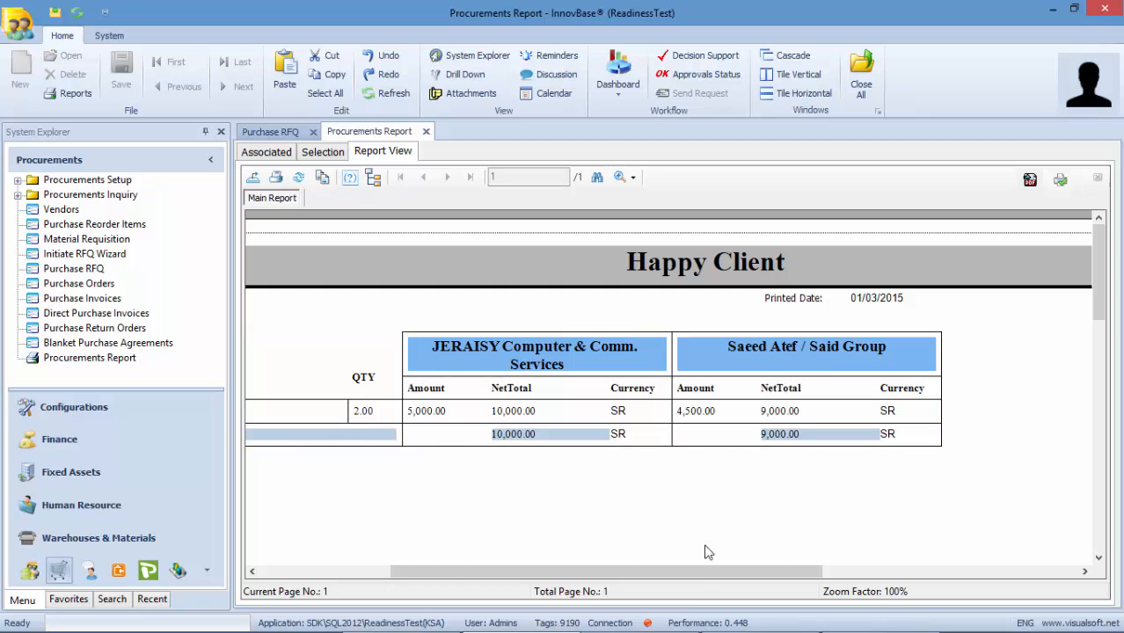
pyautogui.moveTo(698, 572); pyautogui.dragTo(563, 574)
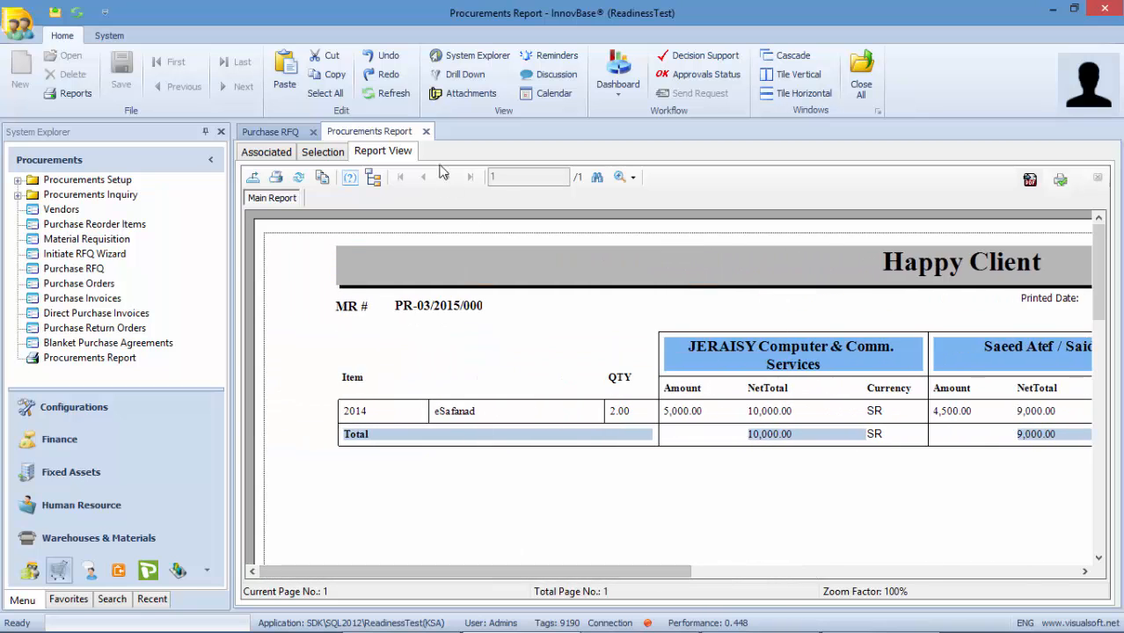
pyautogui.click(426, 131)
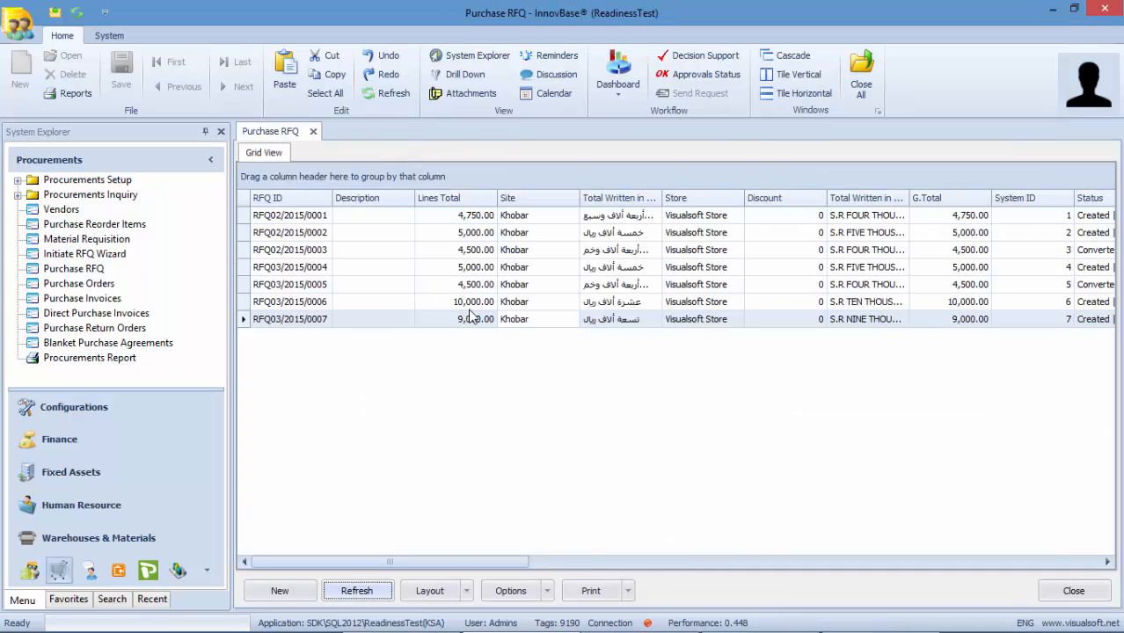
# - Approve the 4500 eSafanad quote line in RFQ03/2015/0007 and save
pyautogui.doubleClick(466, 322)
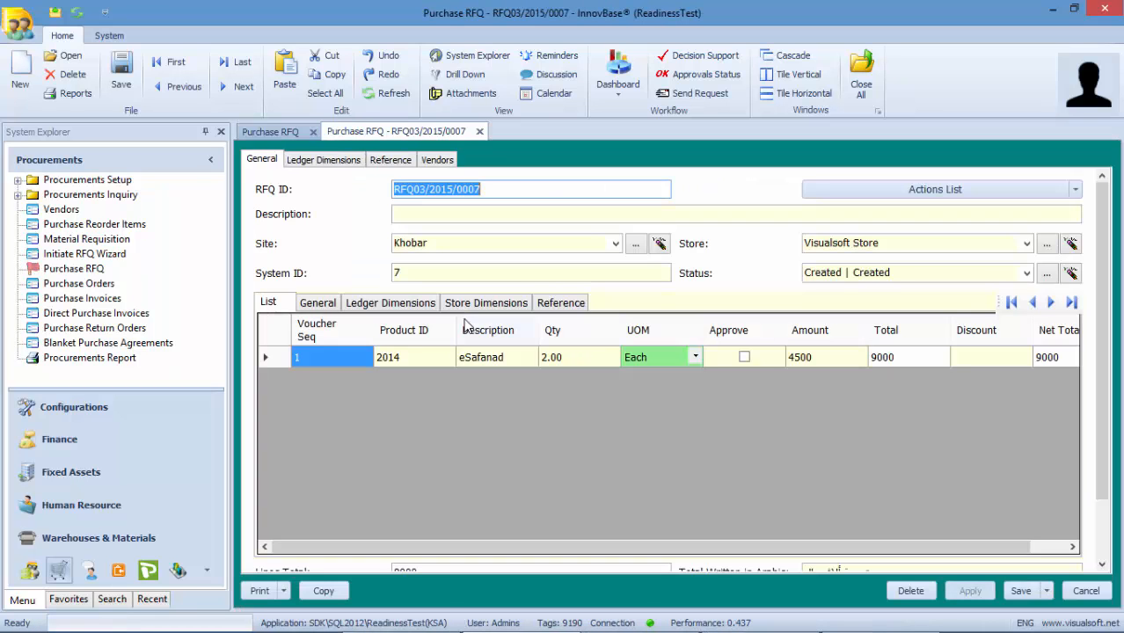
pyautogui.click(744, 357)
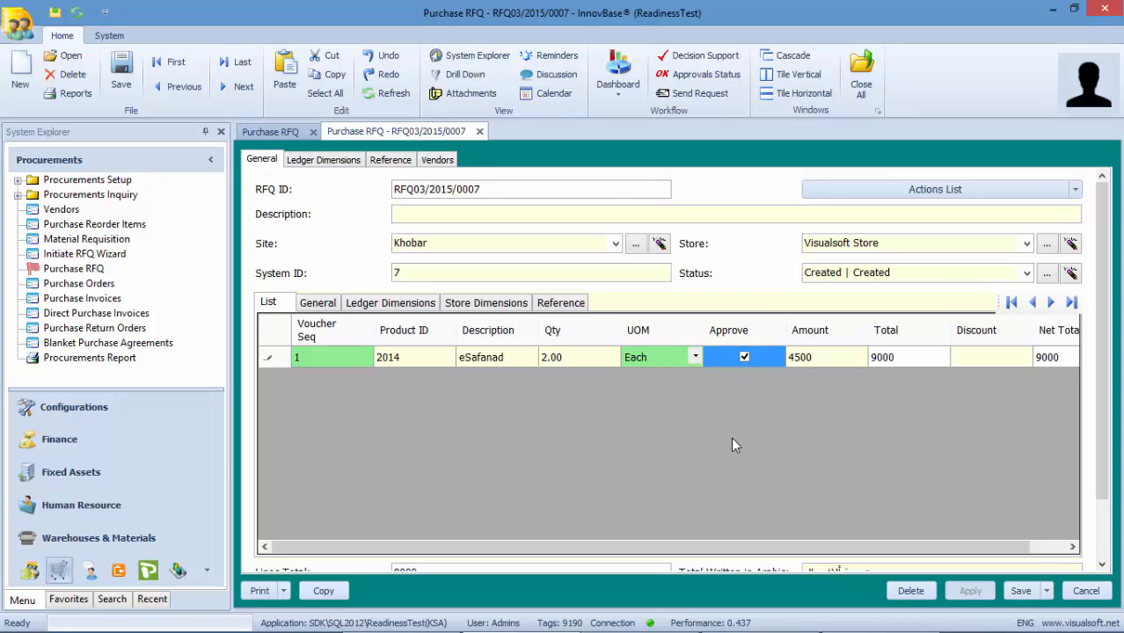
pyautogui.click(1017, 599)
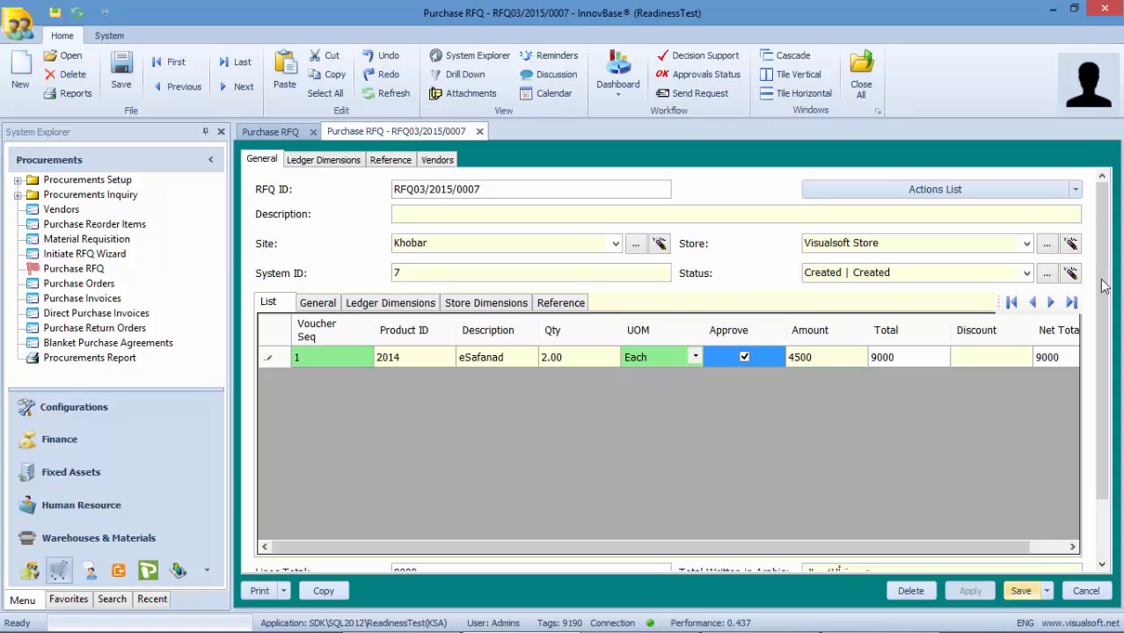
# - Convert RFQ03/2015/0007 to a purchase order, then close the RFQ and the Purchase RFQ list
pyautogui.click(1076, 190)
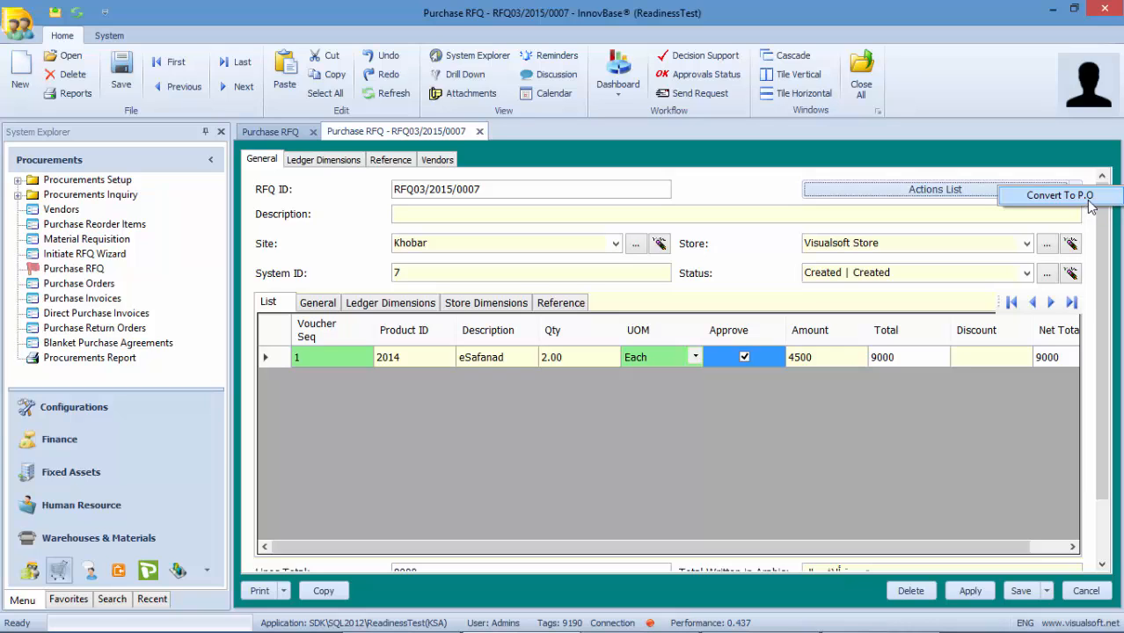
pyautogui.click(1089, 201)
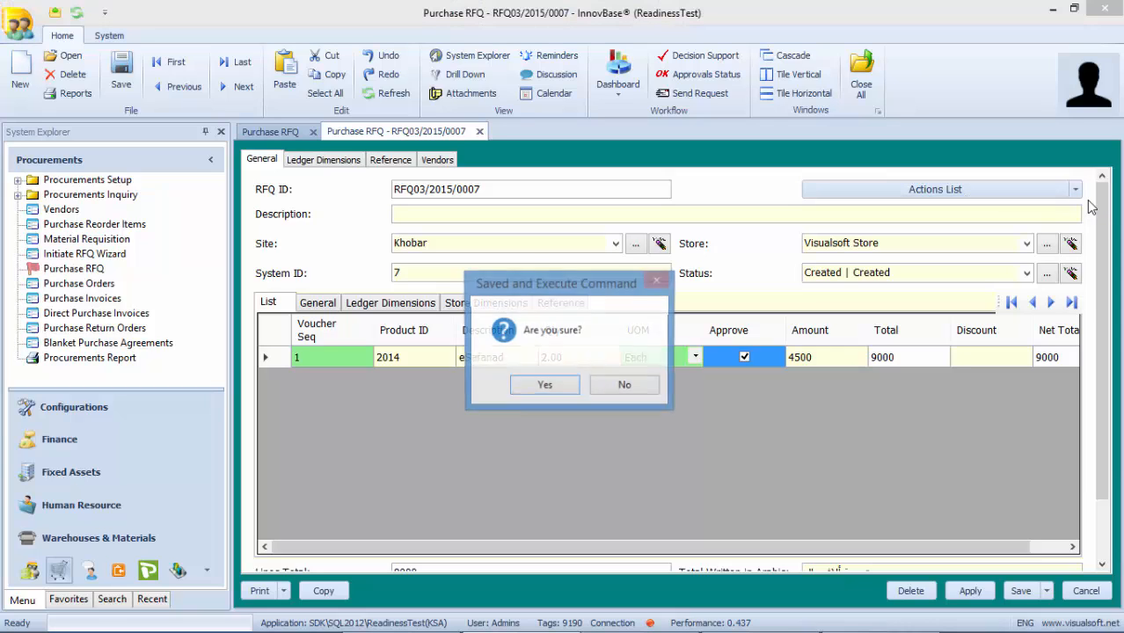
pyautogui.click(563, 386)
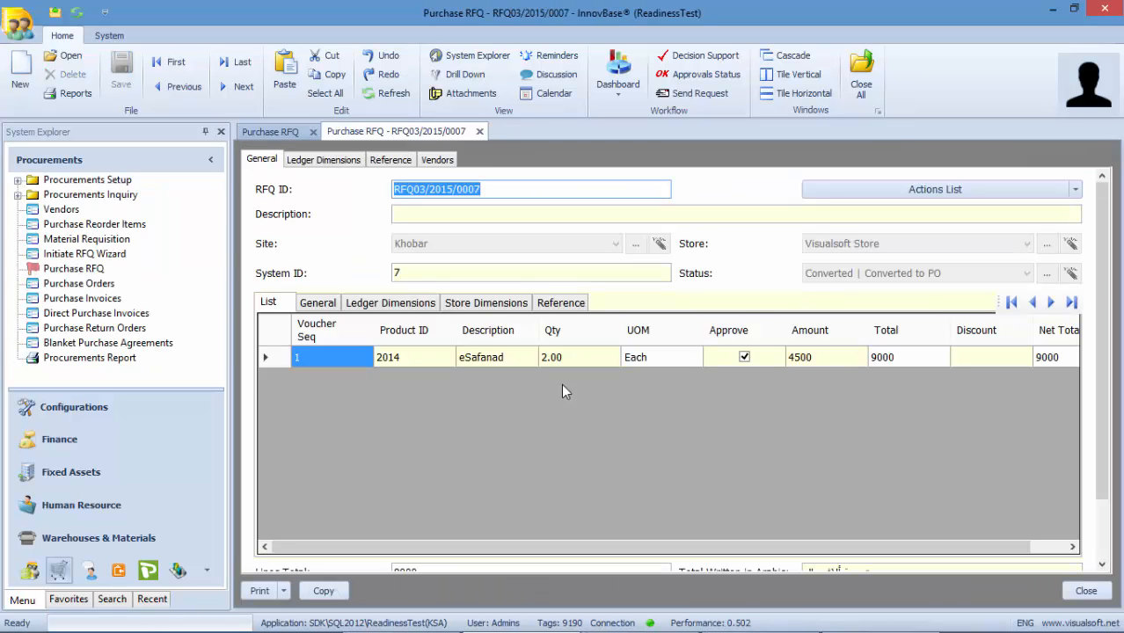
pyautogui.click(1085, 591)
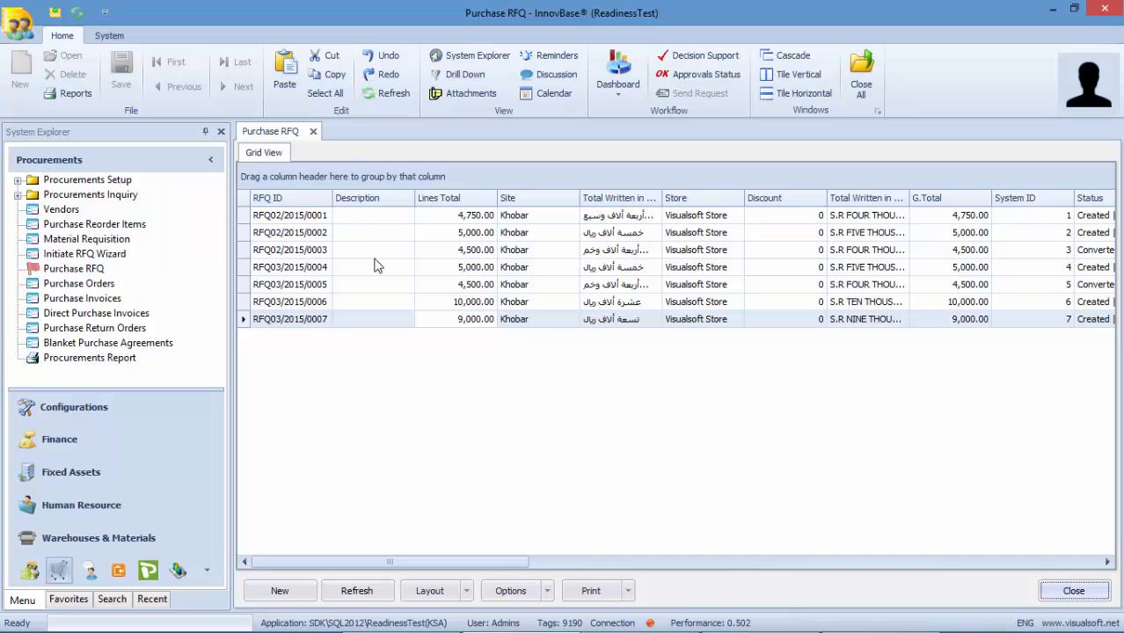
pyautogui.click(313, 131)
# - Open purchase order PO03/2015/0004 from the purchase orders list
pyautogui.rightClick(62, 275)
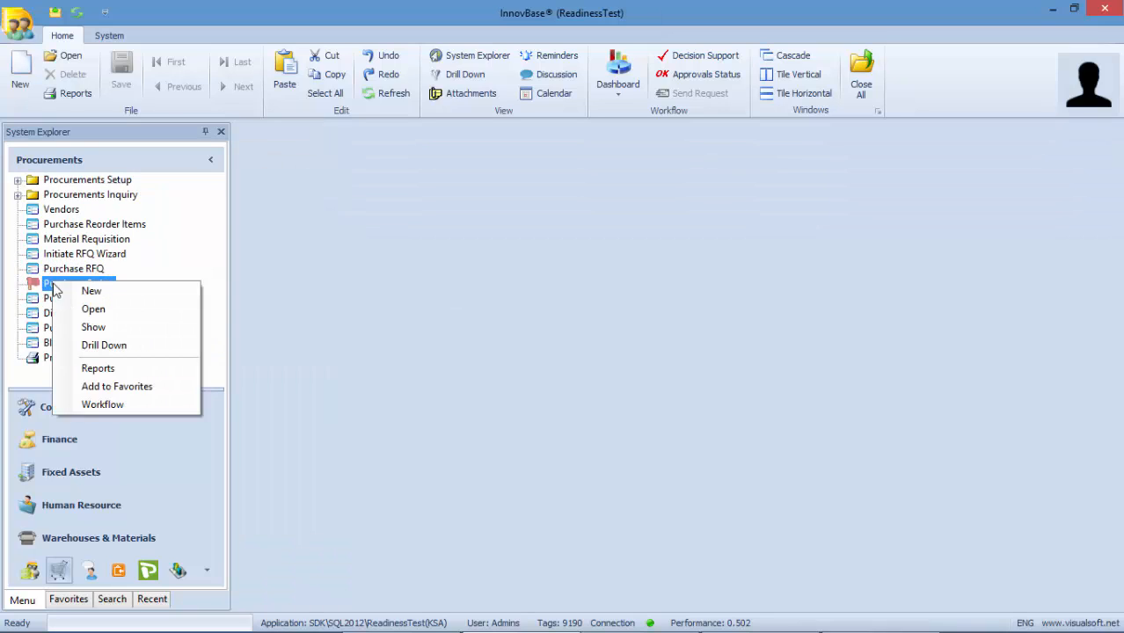
pyautogui.click(78, 337)
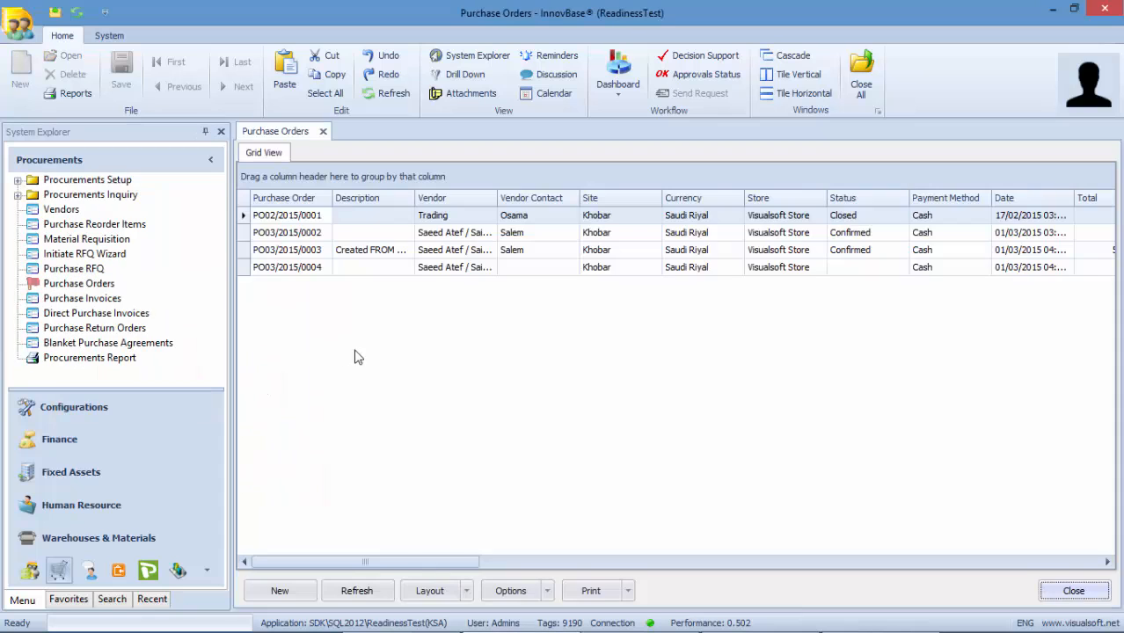
pyautogui.click(480, 269)
pyautogui.doubleClick(481, 269)
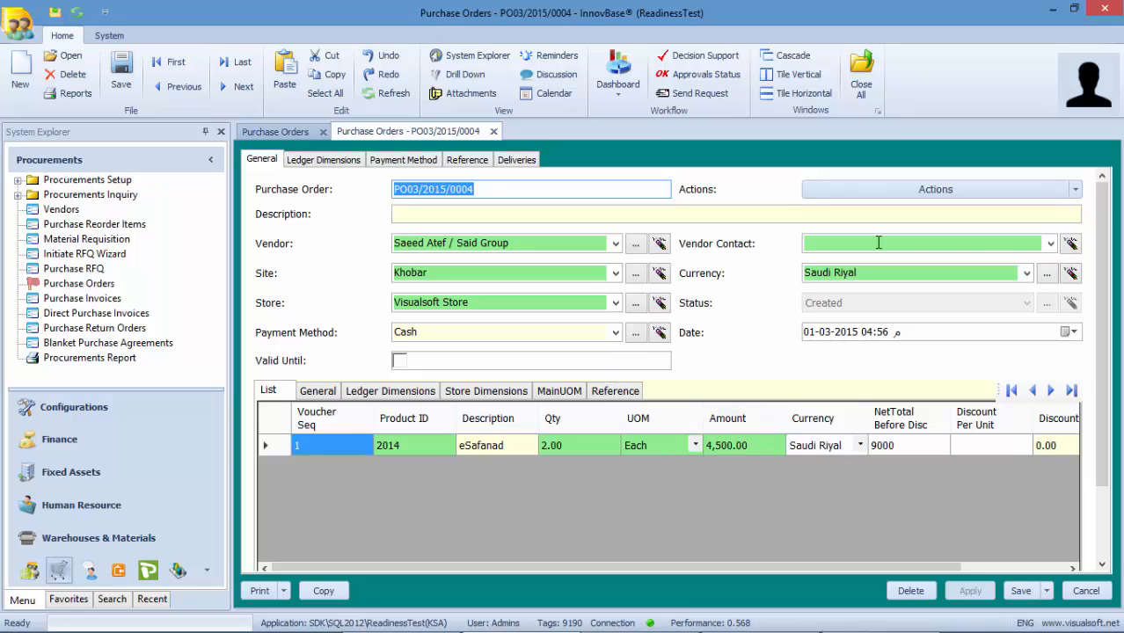
# - Set the vendor's contact person and mark the second payment as final in the payment terms
pyautogui.click(1051, 245)
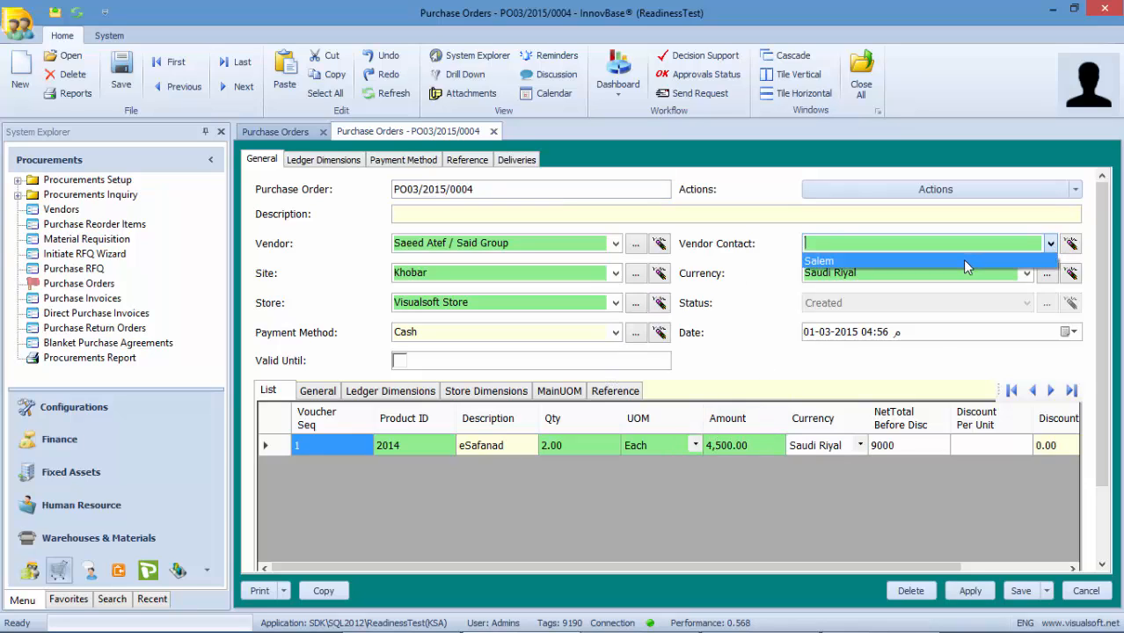
pyautogui.click(962, 260)
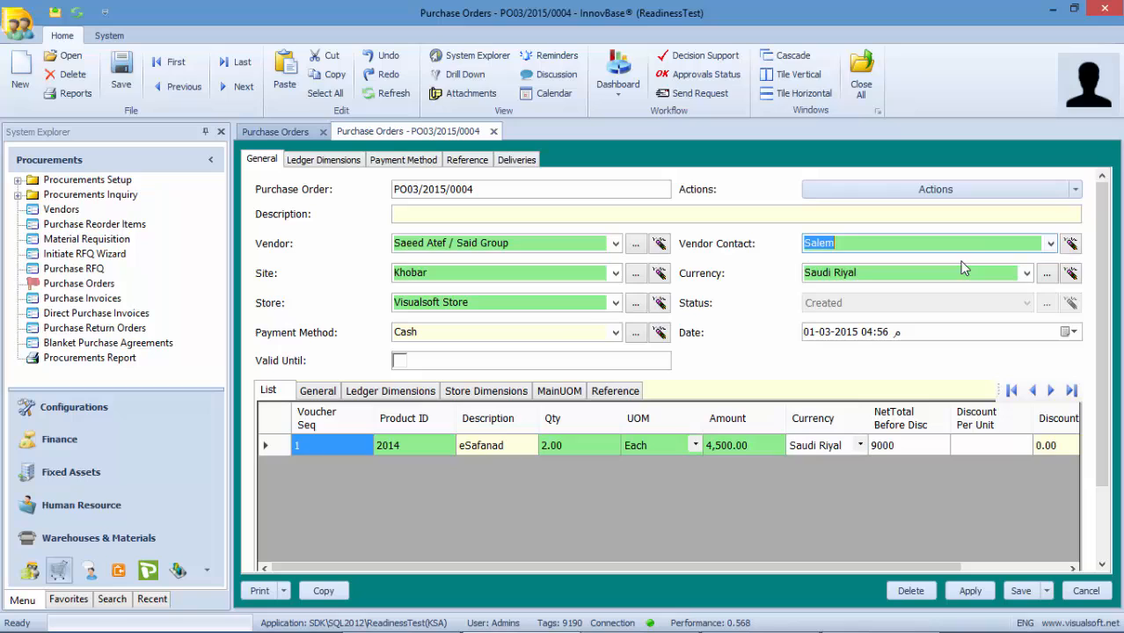
pyautogui.click(401, 161)
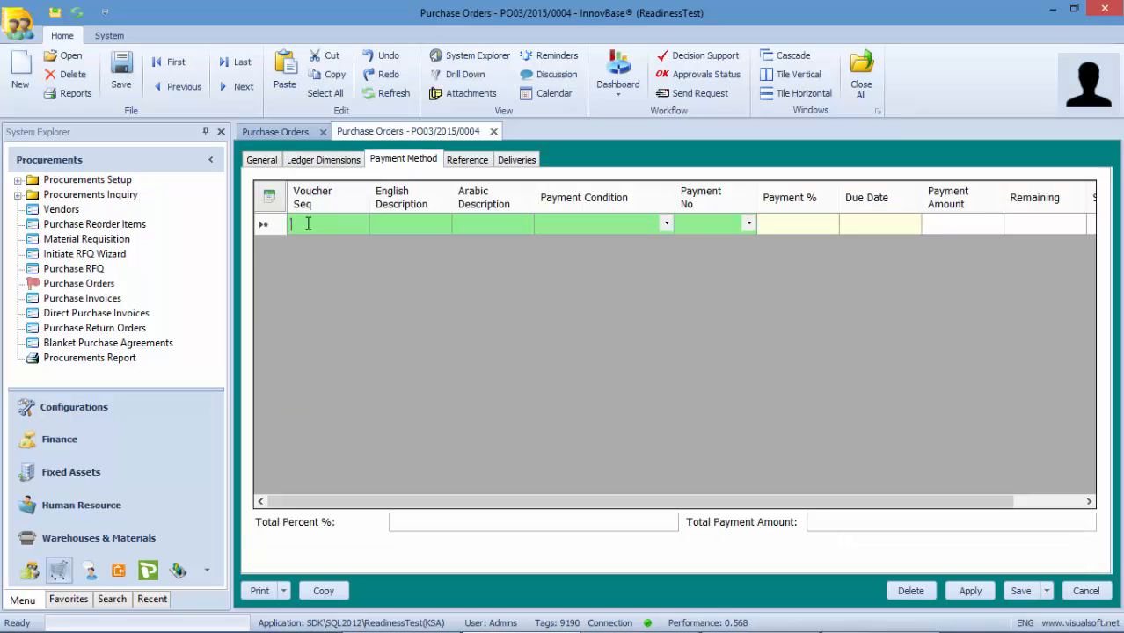
pyautogui.write('1')
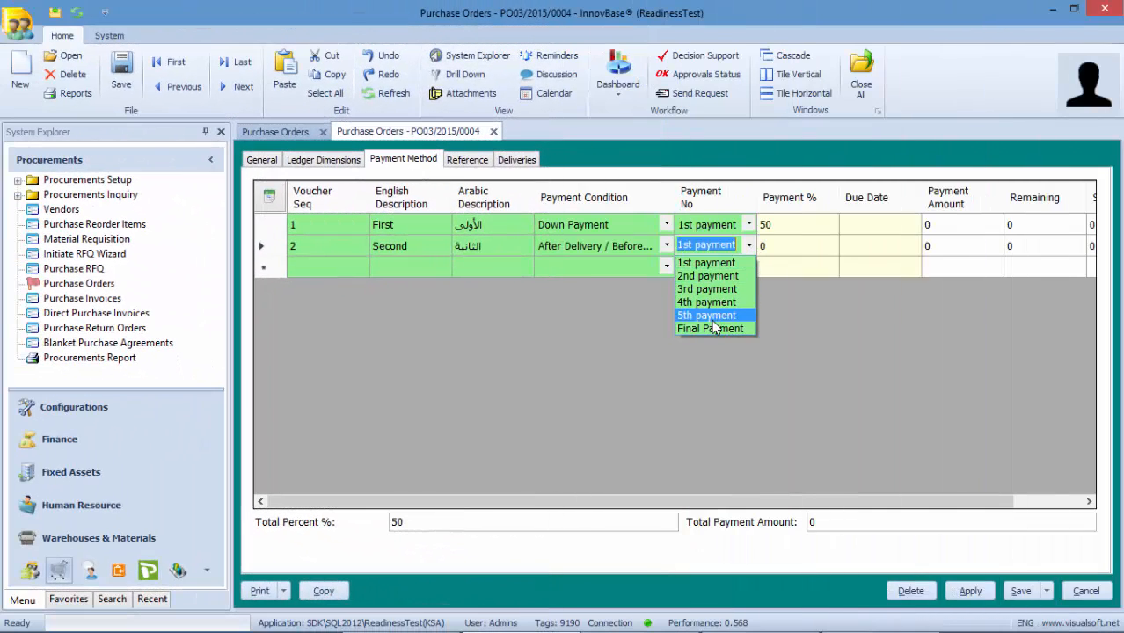
pyautogui.click(709, 326)
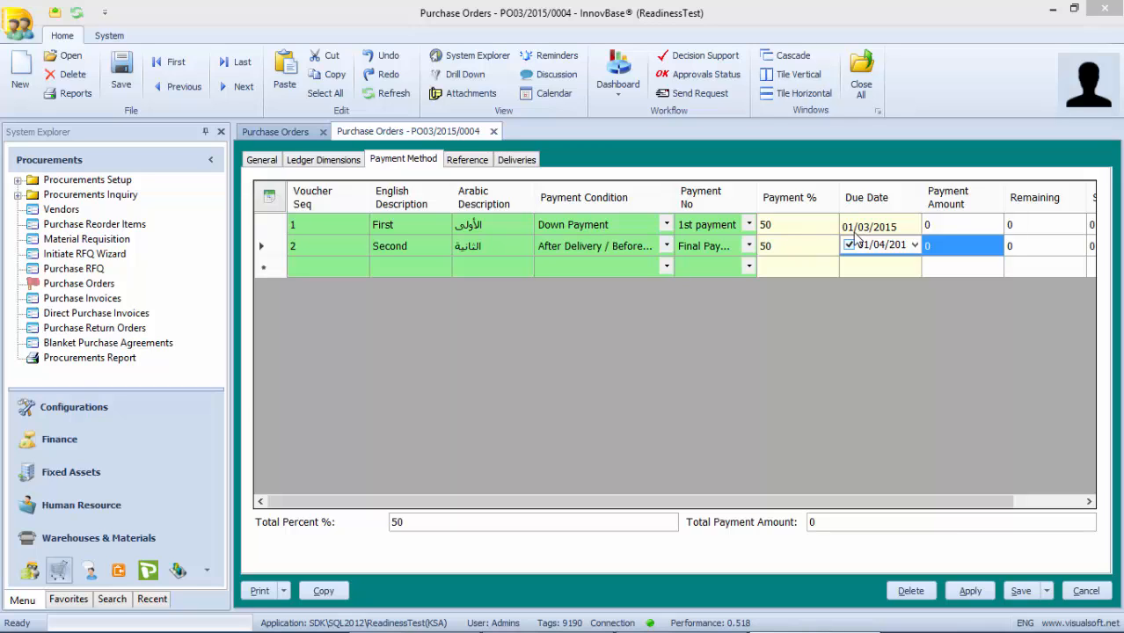
pyautogui.click(276, 162)
# - Confirm purchase order PO03/2015/0004, then close all open windows
pyautogui.click(1075, 189)
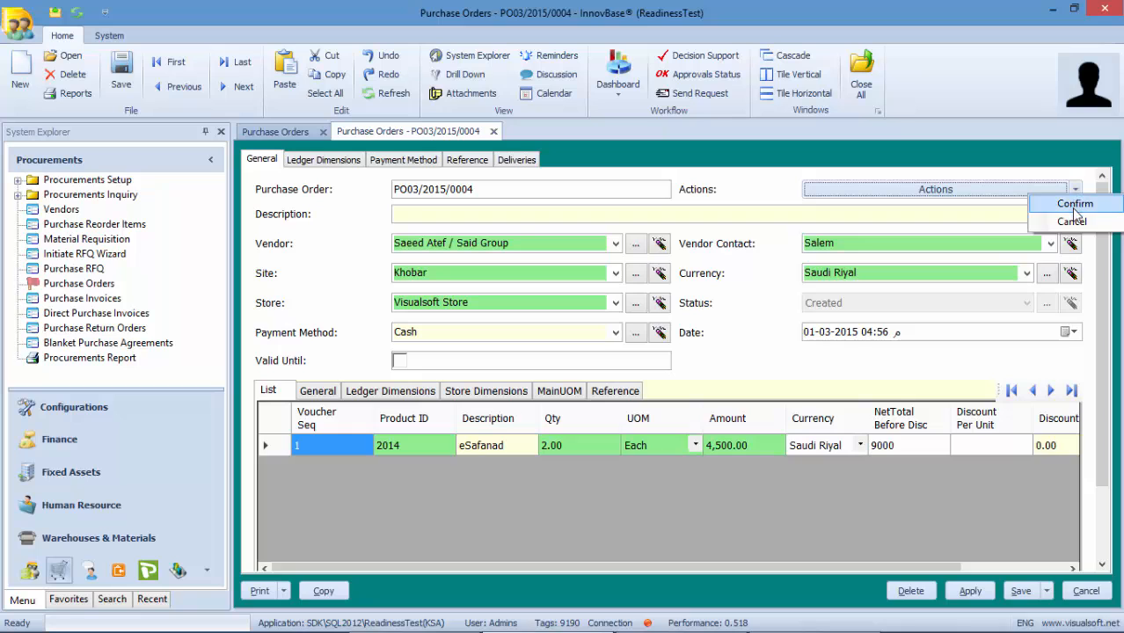
pyautogui.click(1068, 222)
pyautogui.click(556, 383)
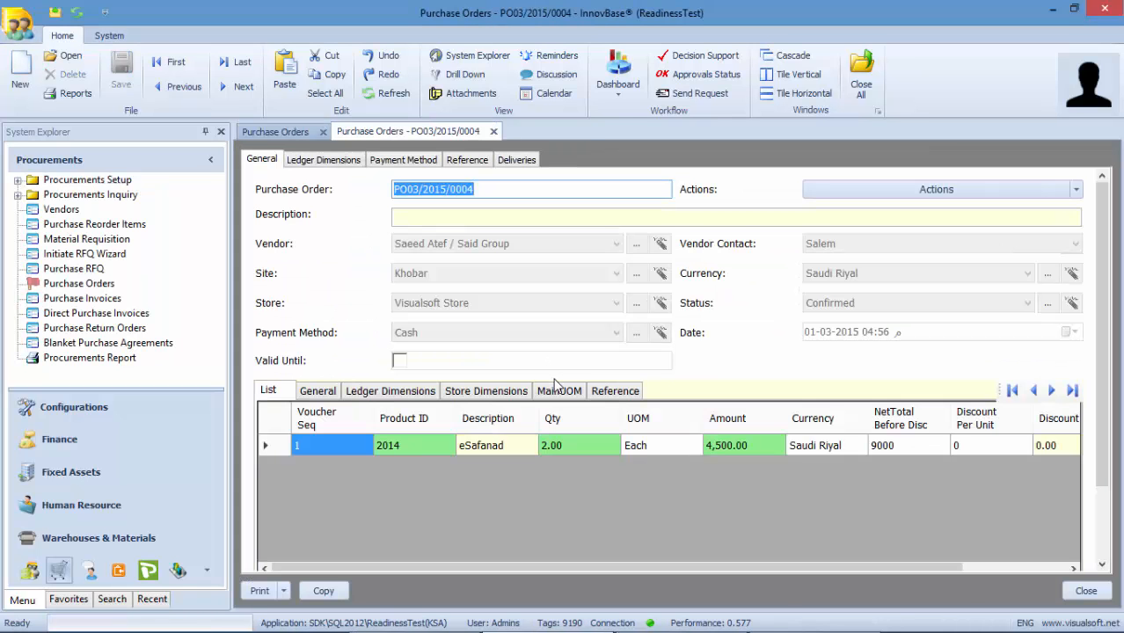
pyautogui.click(865, 76)
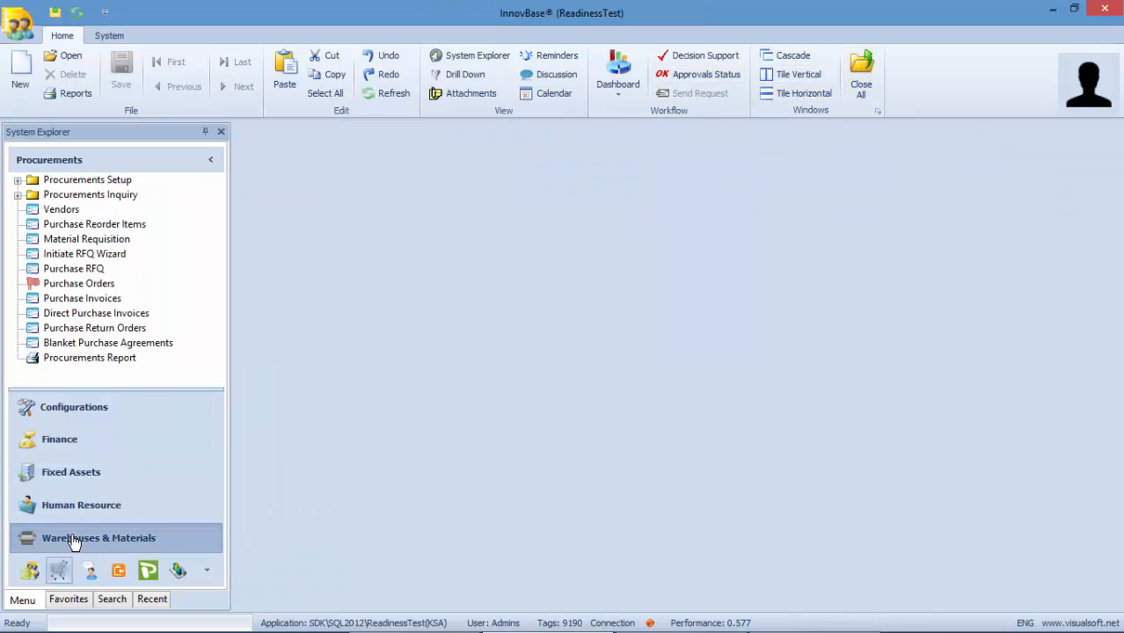
# - Start a new purchase delivery in Warehouses & Materials and choose its vendor
pyautogui.click(73, 541)
pyautogui.click(87, 286)
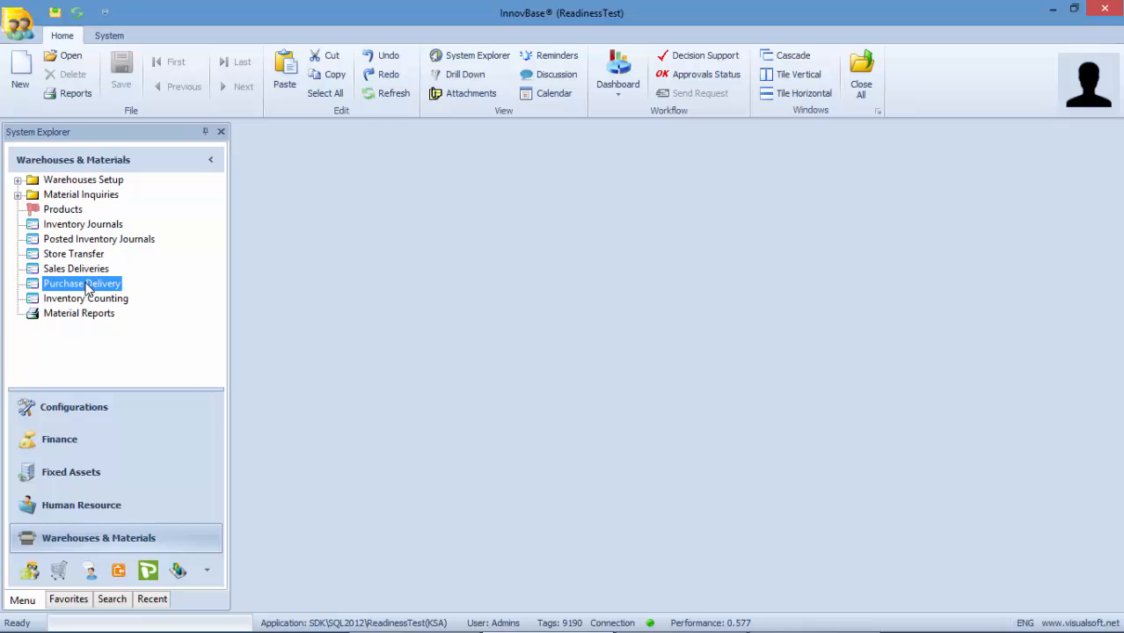
pyautogui.rightClick(86, 285)
pyautogui.click(124, 293)
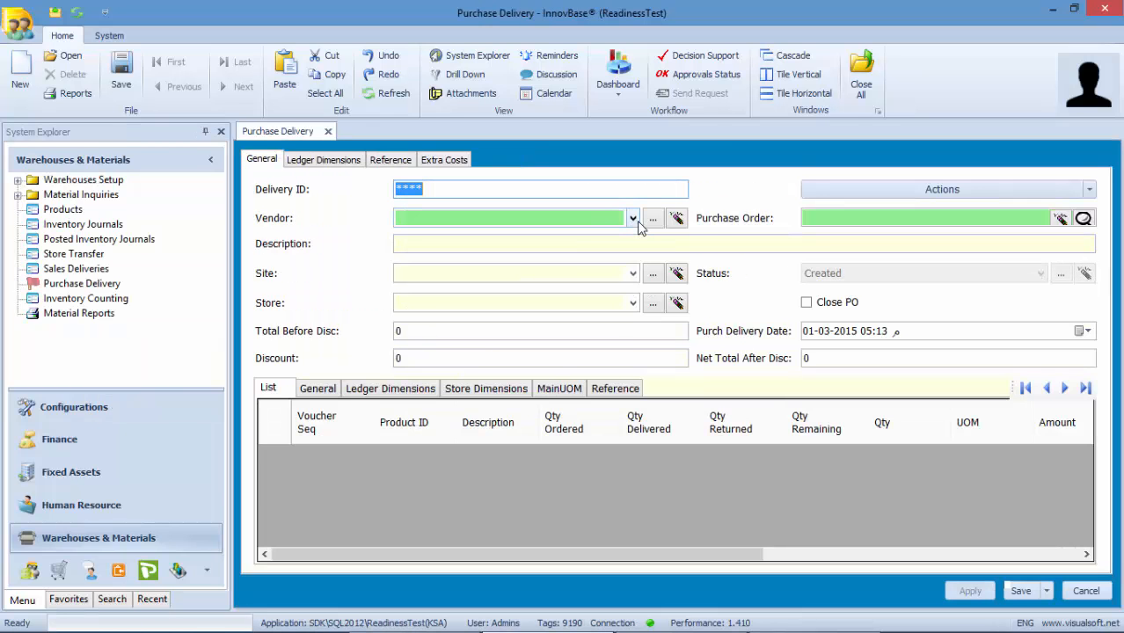
pyautogui.click(631, 219)
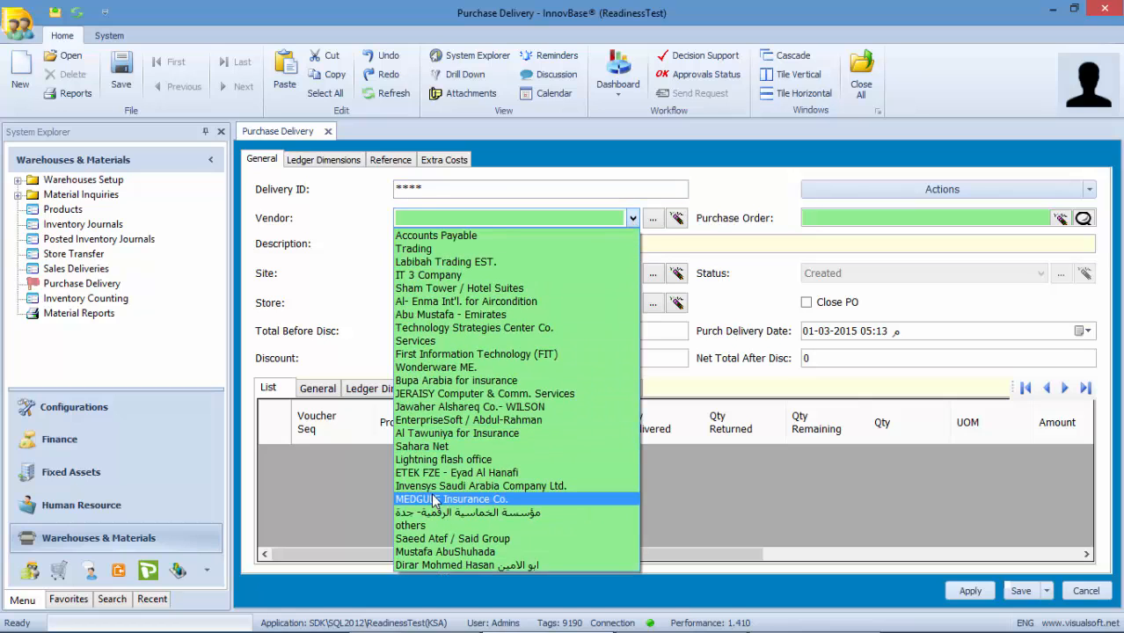
pyautogui.click(434, 538)
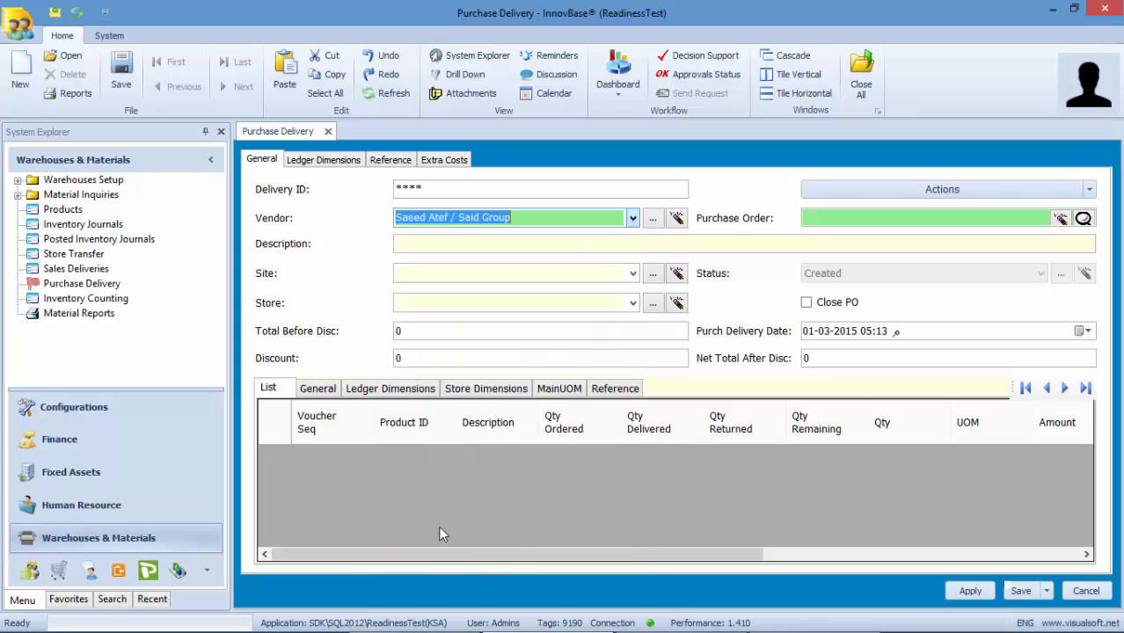
# - Select purchase order PO03/2015/0004 and fetch its product 2014 line into the delivery
pyautogui.click(1084, 218)
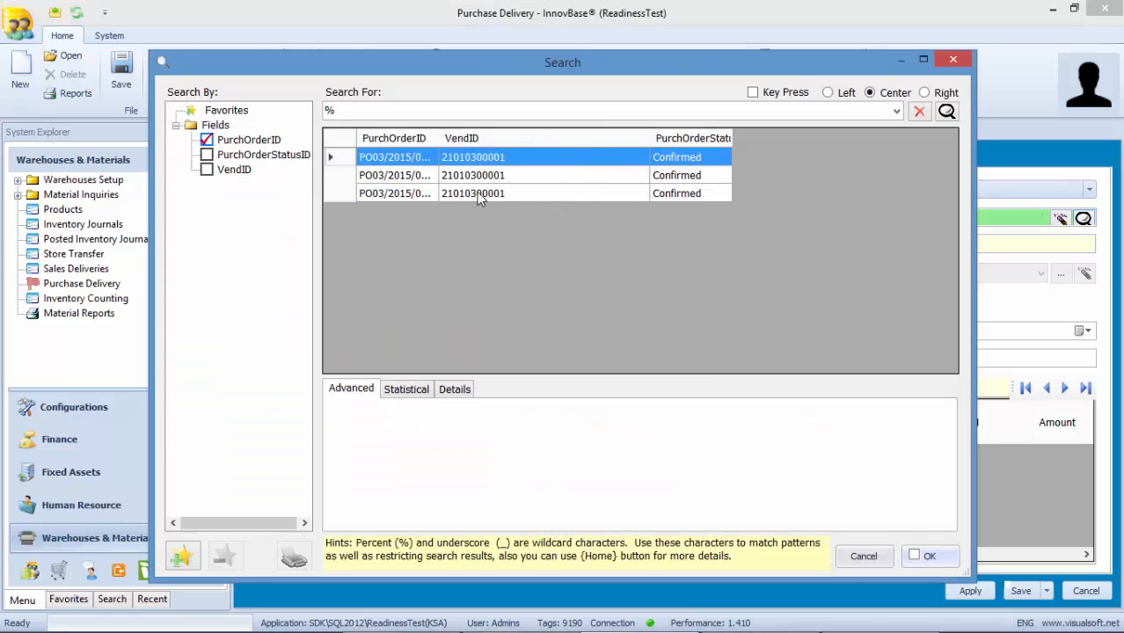
pyautogui.moveTo(439, 139); pyautogui.dragTo(545, 148)
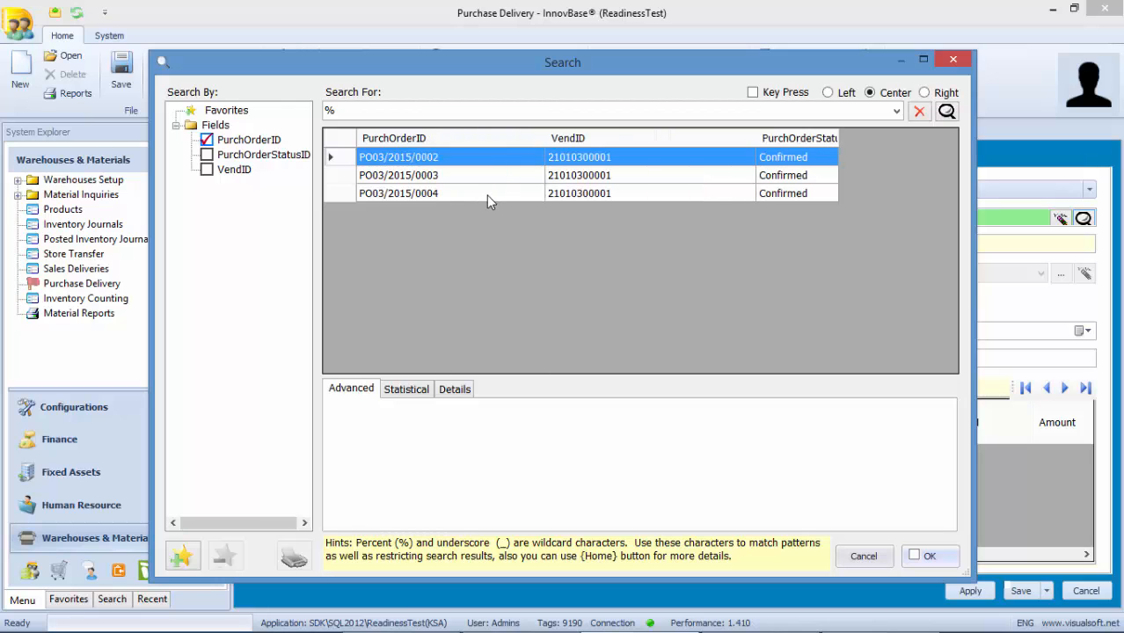
pyautogui.doubleClick(486, 194)
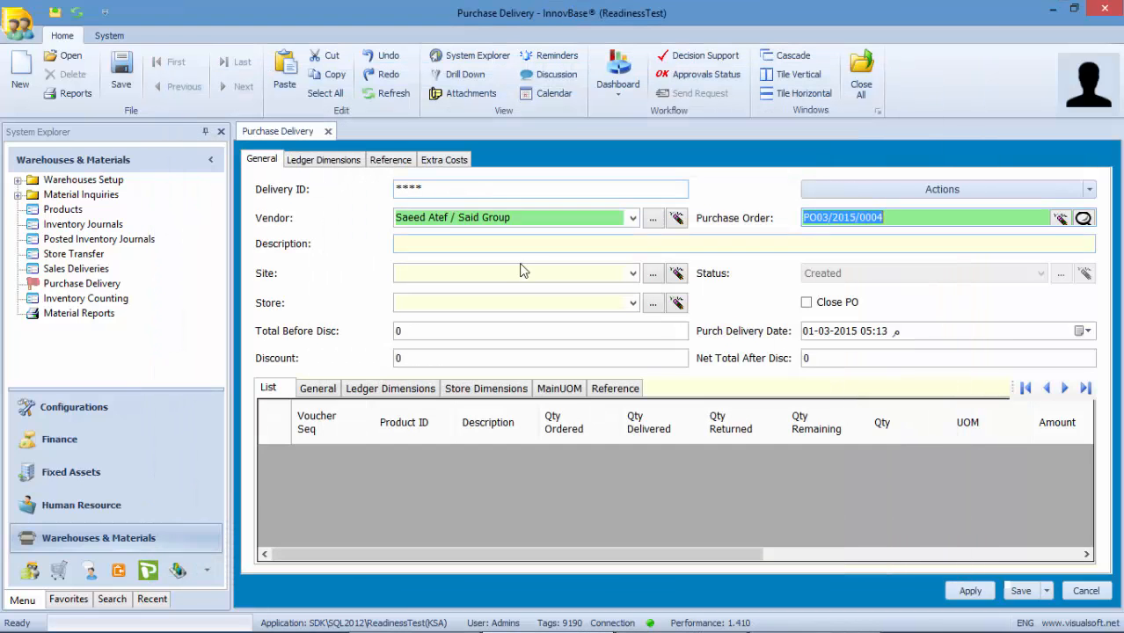
pyautogui.click(1087, 189)
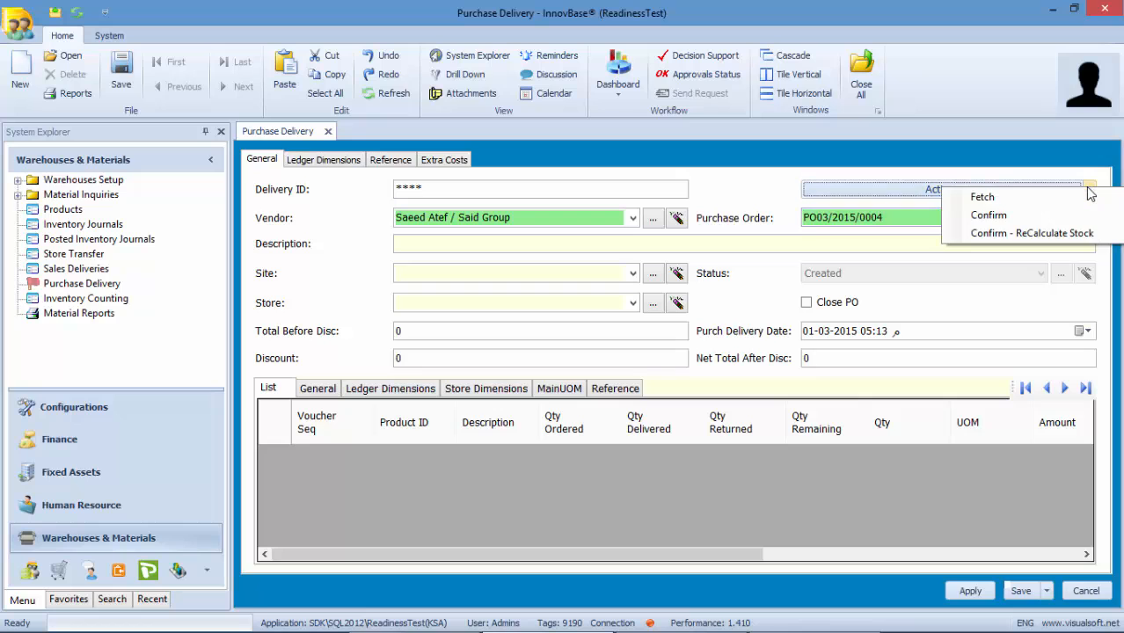
pyautogui.click(1087, 200)
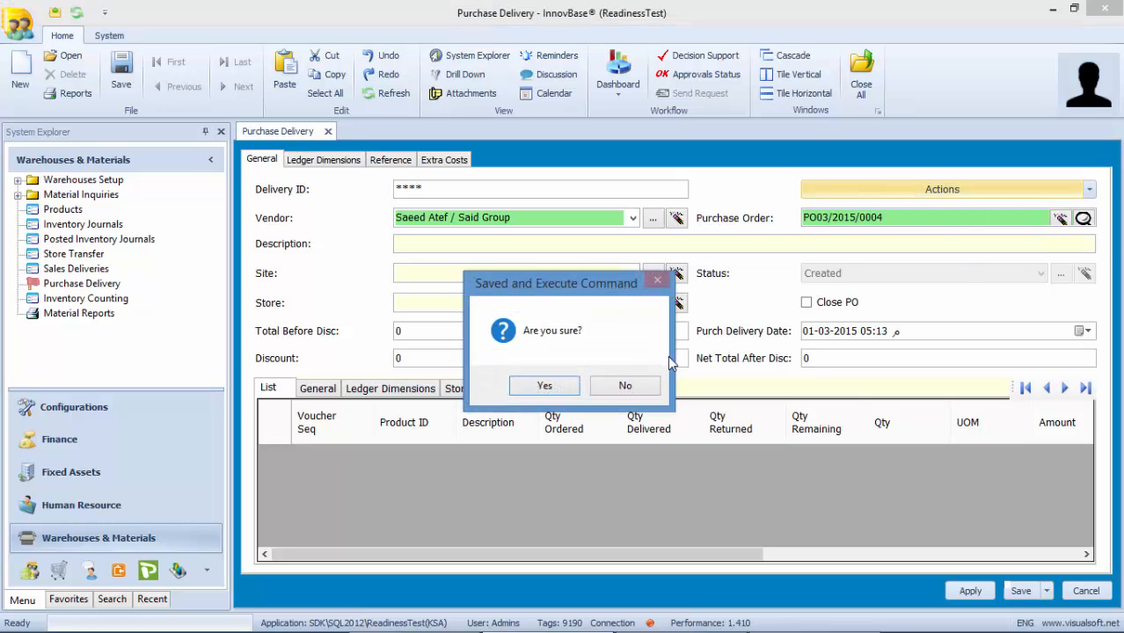
pyautogui.click(566, 390)
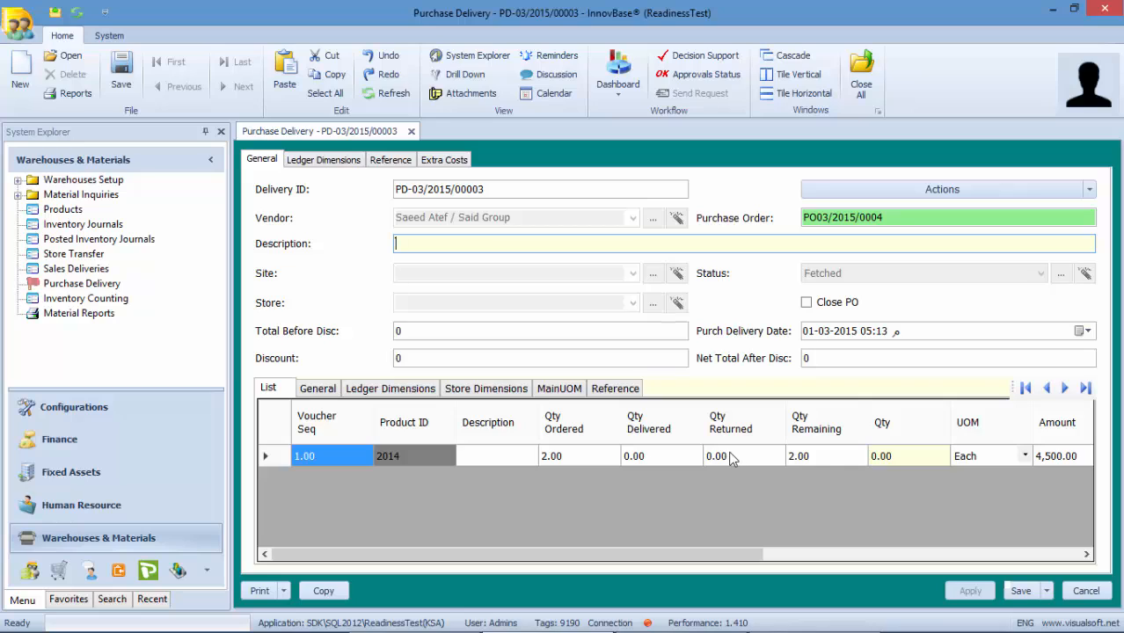
# - Deliver 1 unit of product 2014, confirm the purchase delivery as Delivered, and go to Products
pyautogui.click(887, 458)
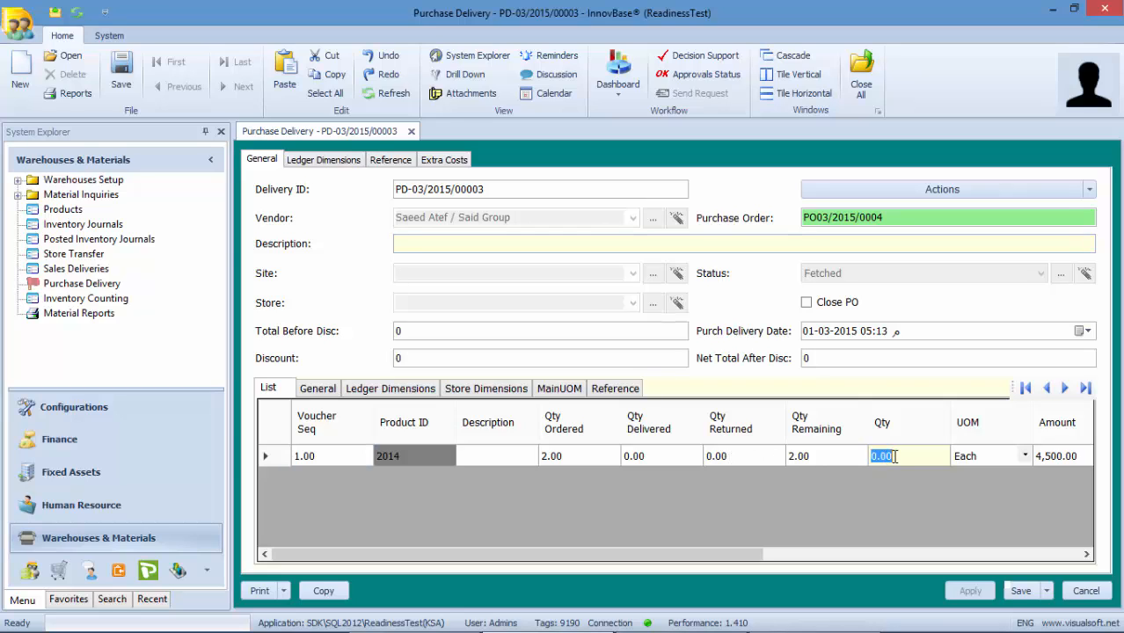
pyautogui.write('1')
pyautogui.click(1089, 189)
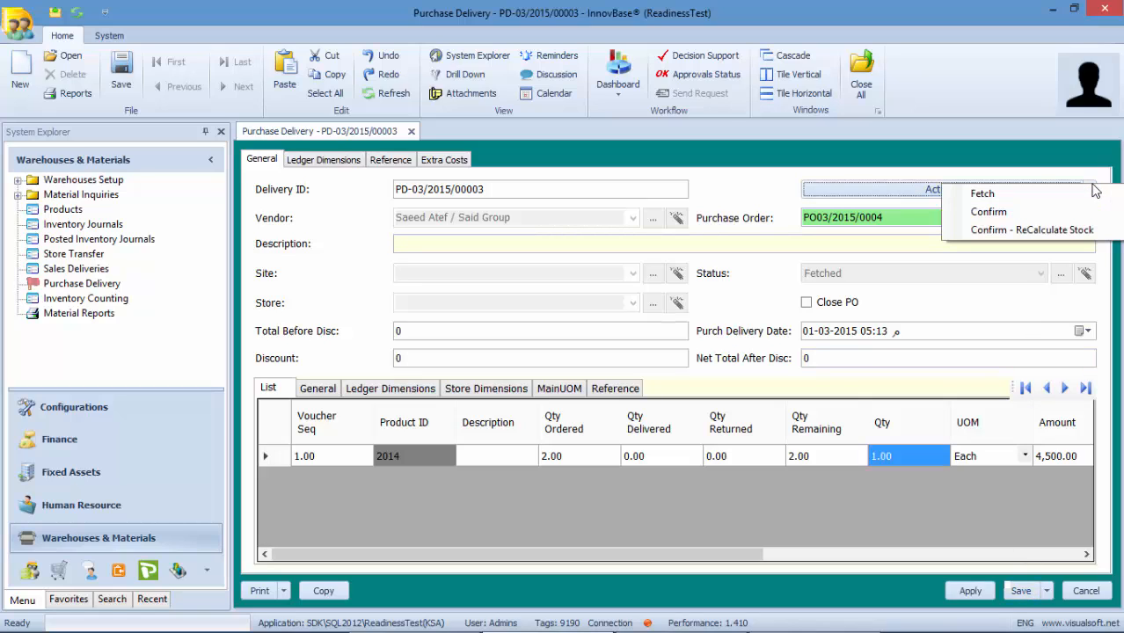
pyautogui.click(1033, 220)
pyautogui.click(545, 392)
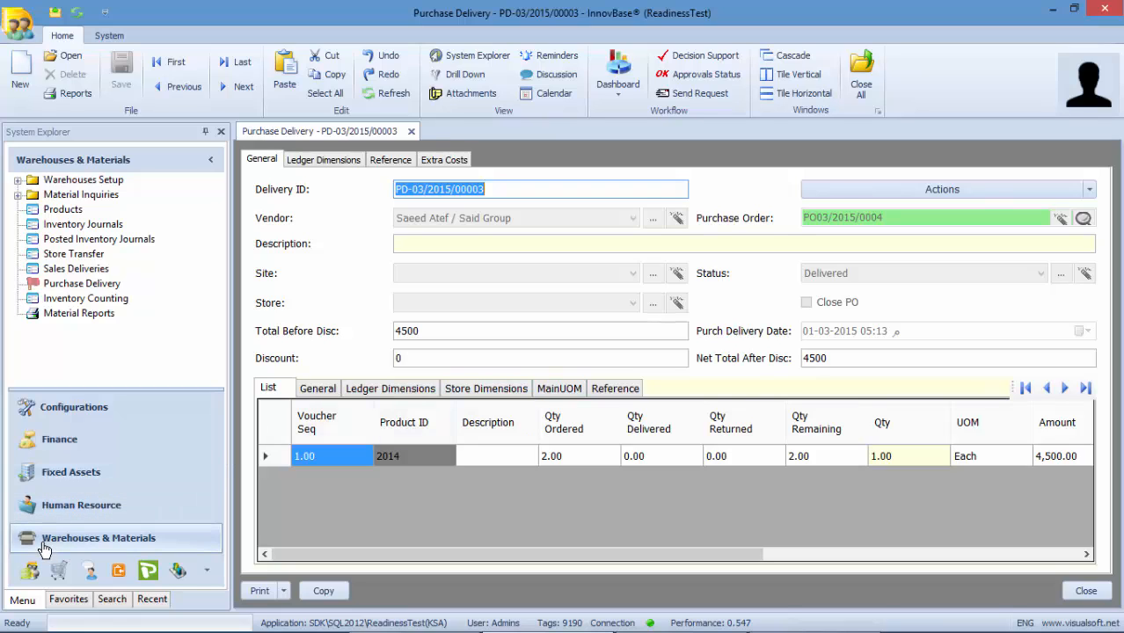
pyautogui.click(77, 213)
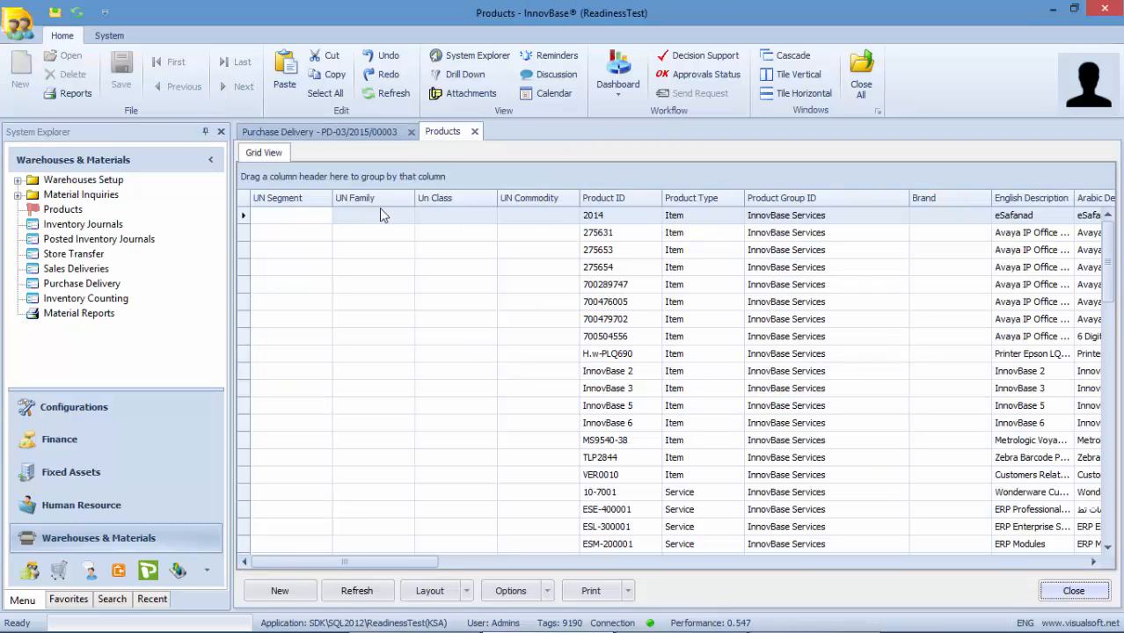
# - Check product 2014's stock quantity: 5.00 units at Khobar
pyautogui.doubleClick(630, 216)
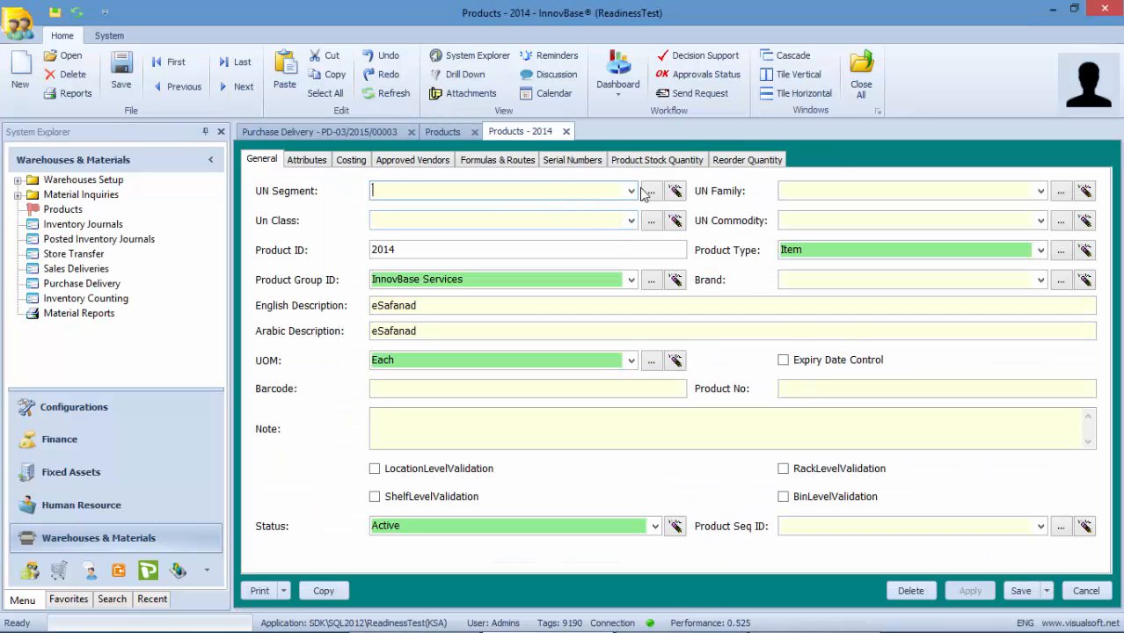
pyautogui.click(661, 161)
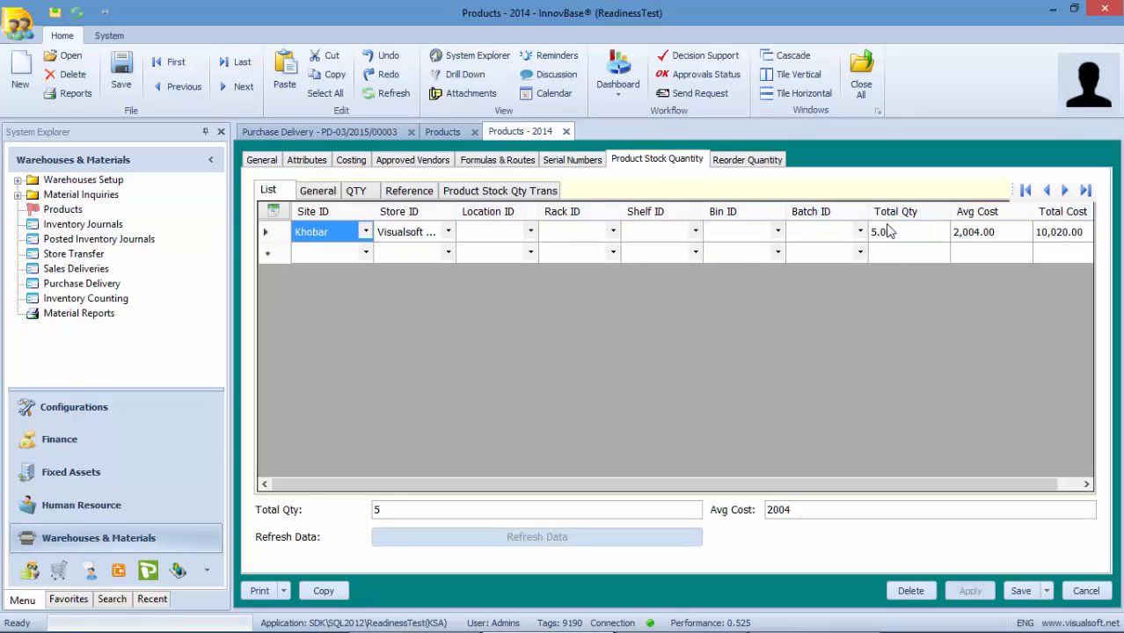
pyautogui.click(561, 56)
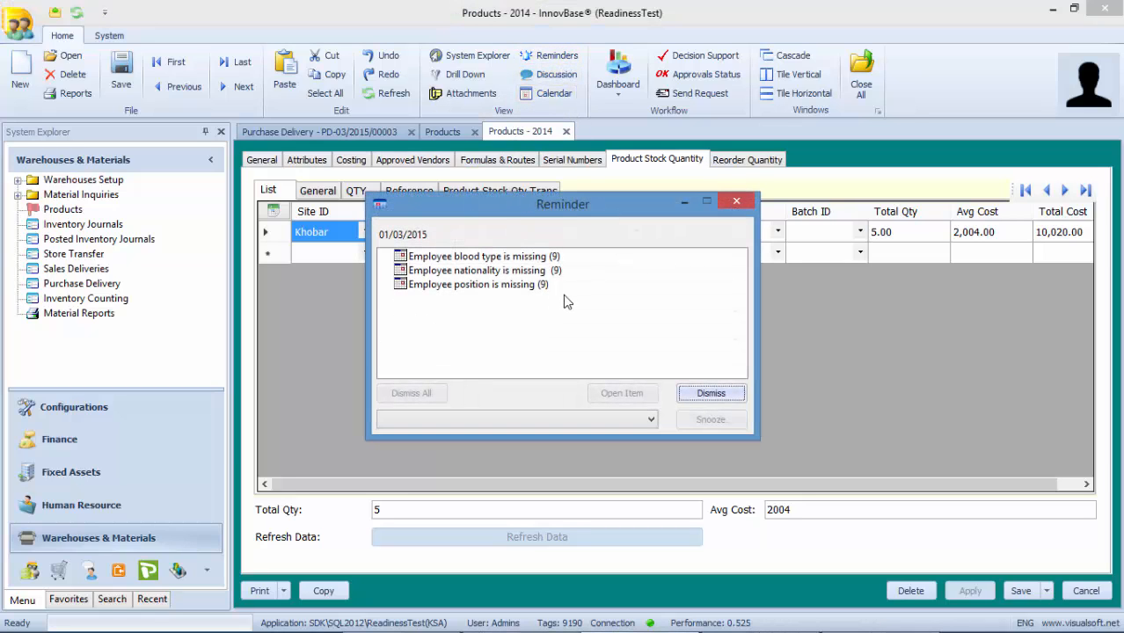
pyautogui.click(737, 202)
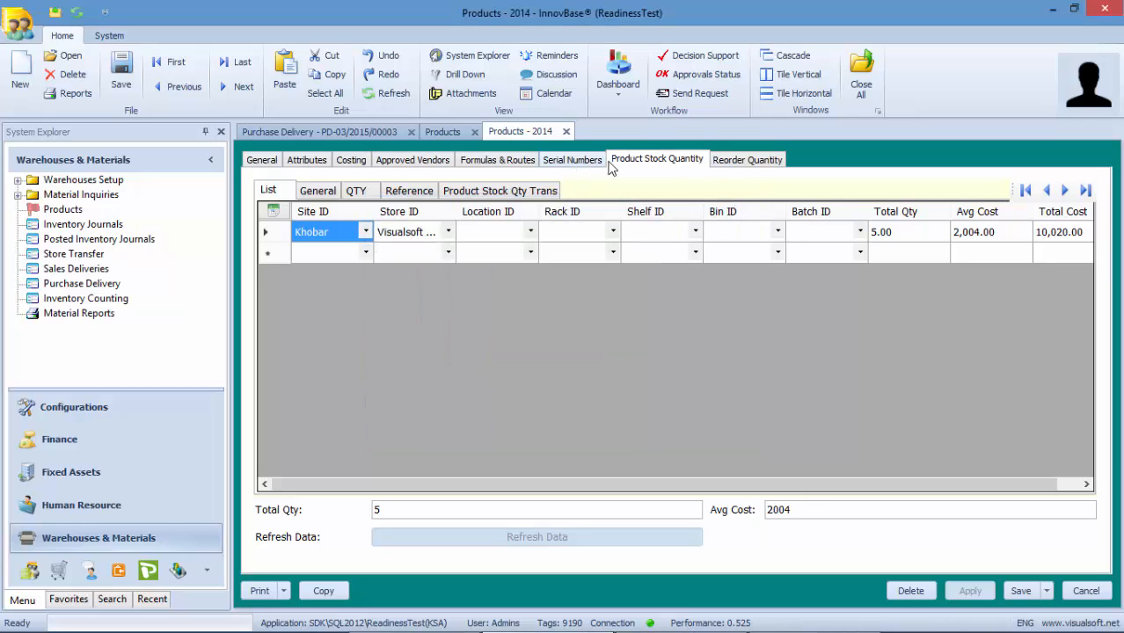
# - Save and close product 2014, then close the purchase delivery
pyautogui.click(1020, 594)
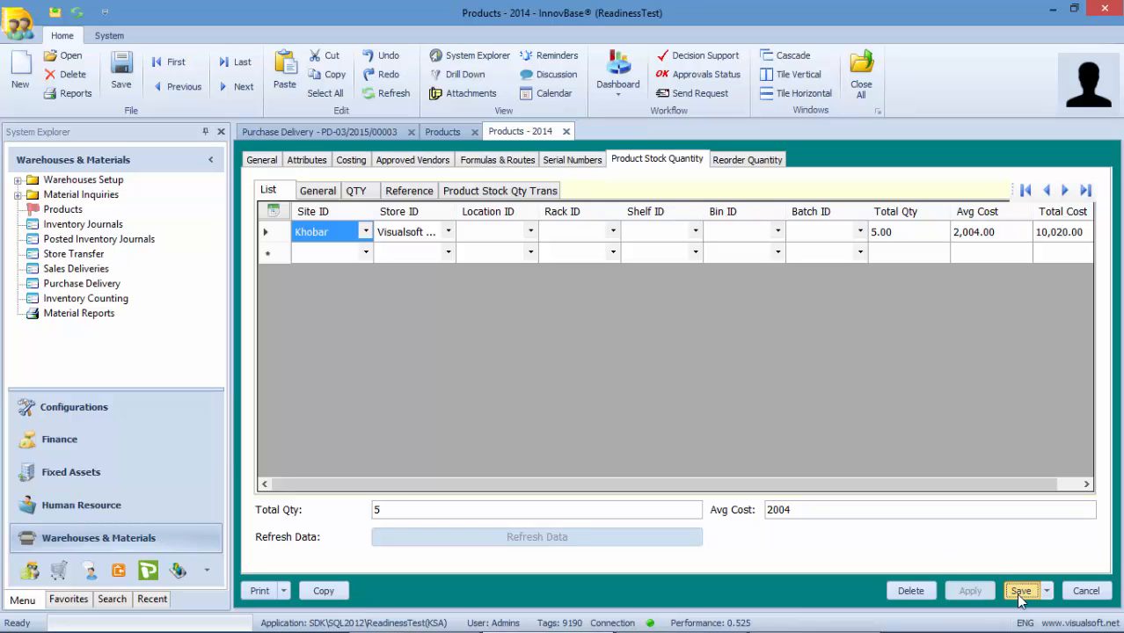
pyautogui.click(635, 386)
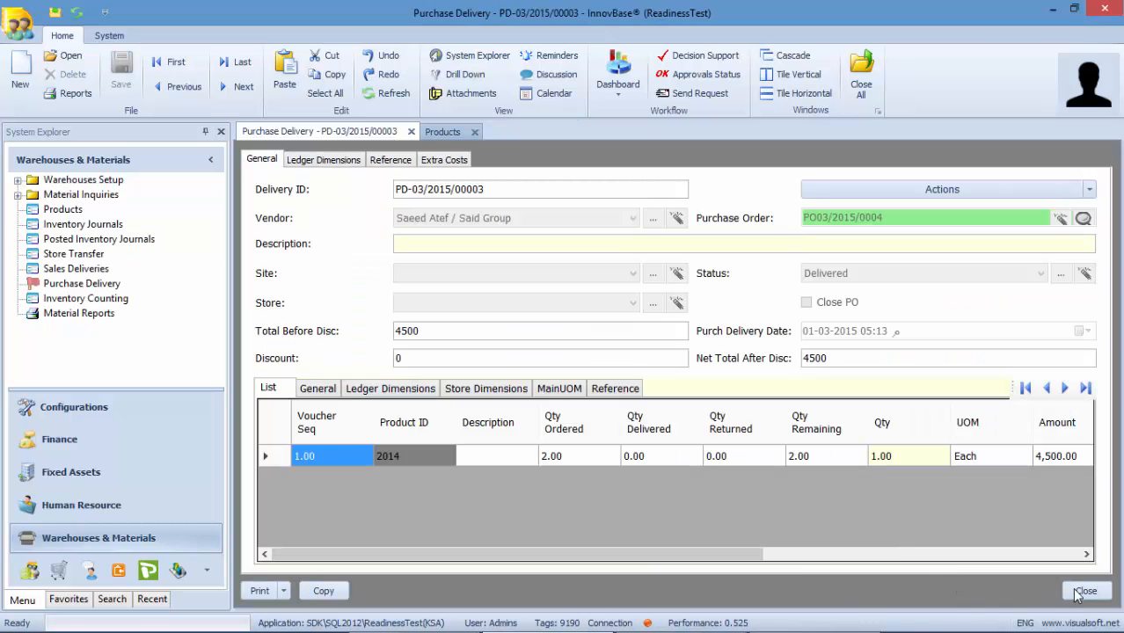
pyautogui.click(1080, 592)
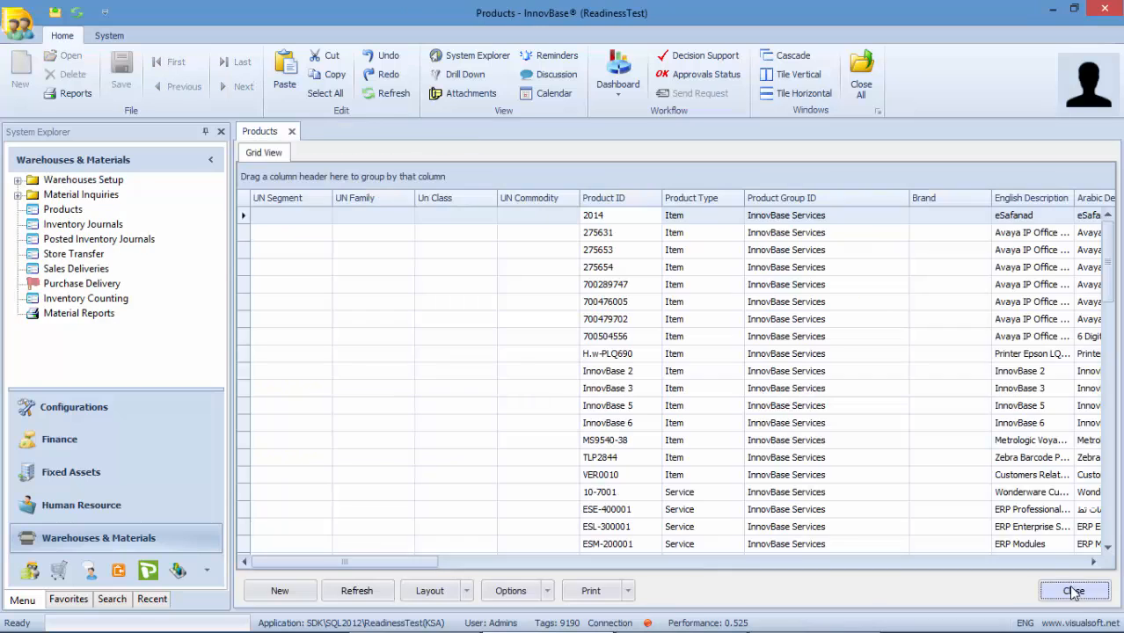
# - Close the Products list and start a new purchase invoice in Procurements
pyautogui.click(1073, 592)
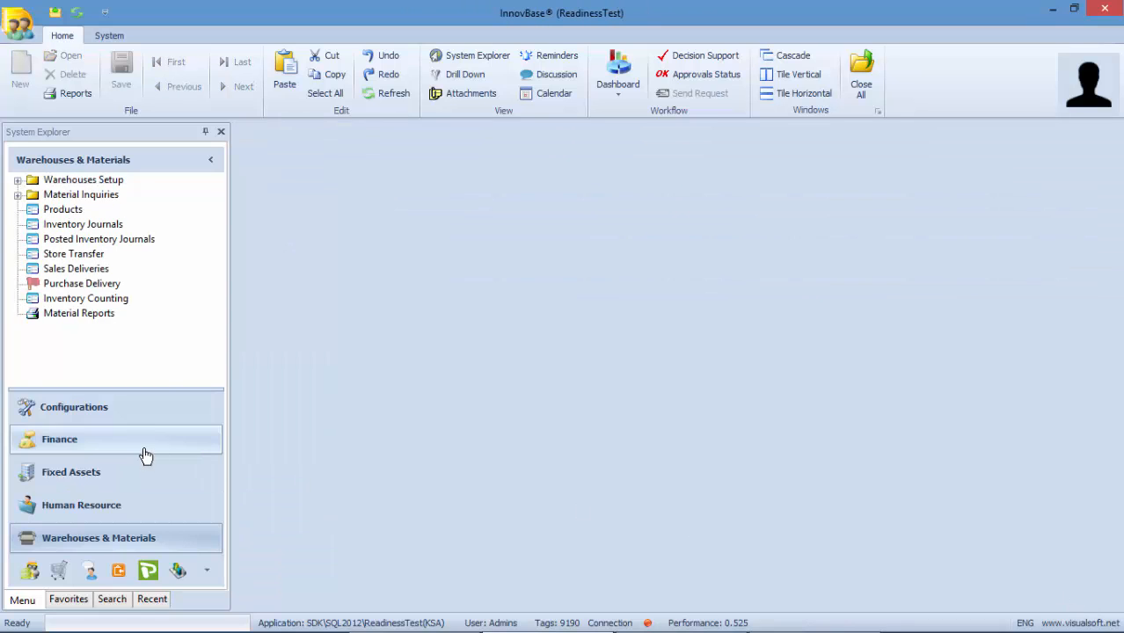
pyautogui.click(59, 571)
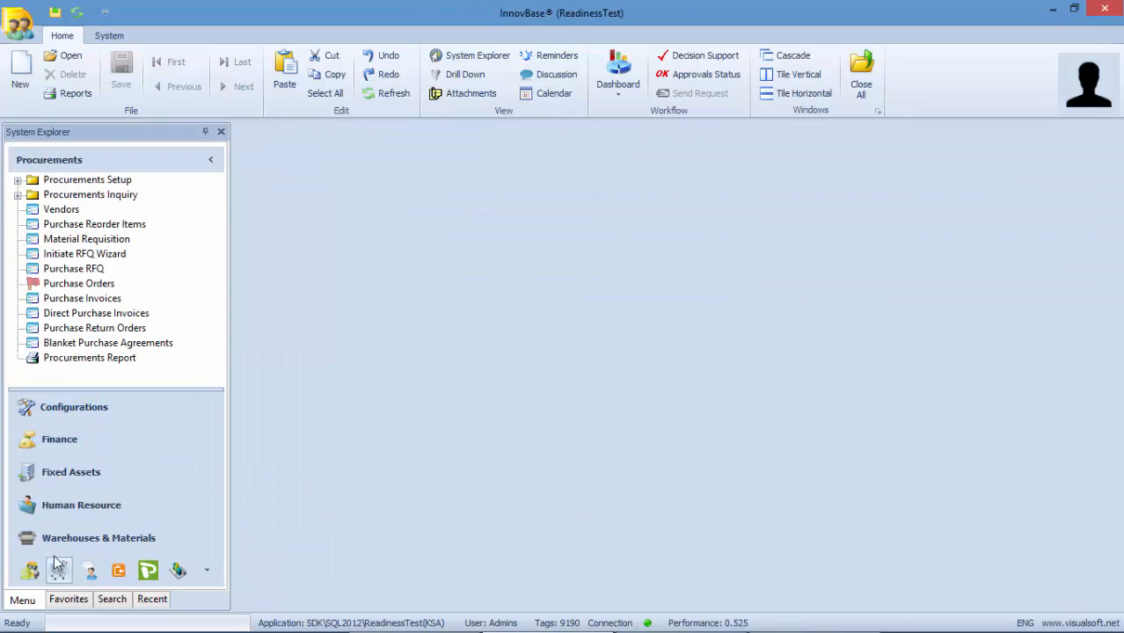
pyautogui.click(103, 302)
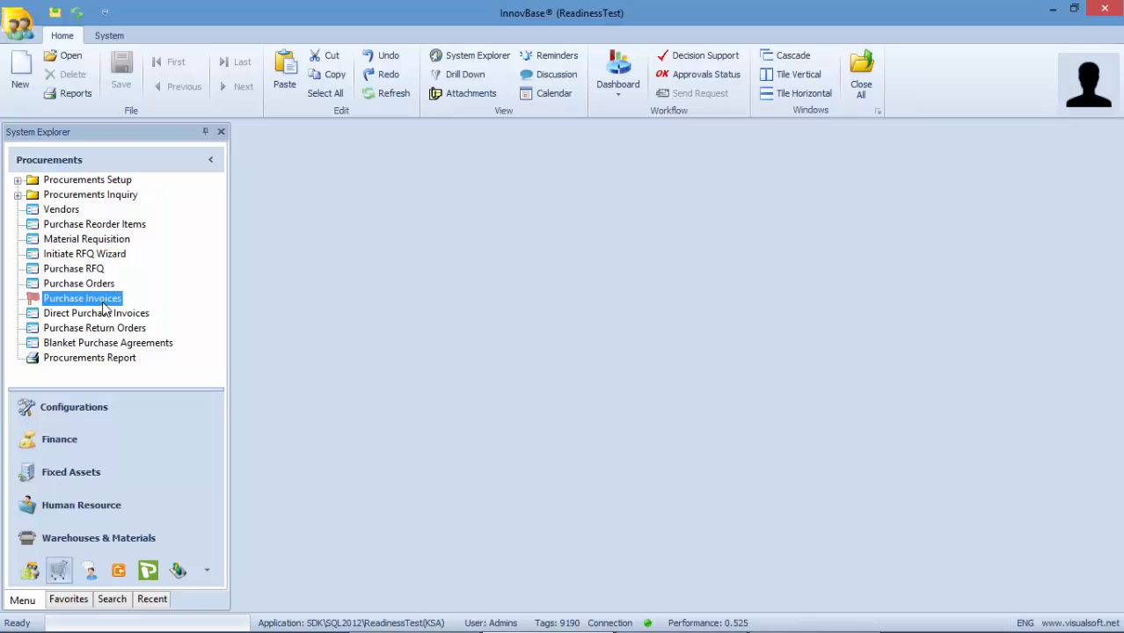
pyautogui.rightClick(104, 307)
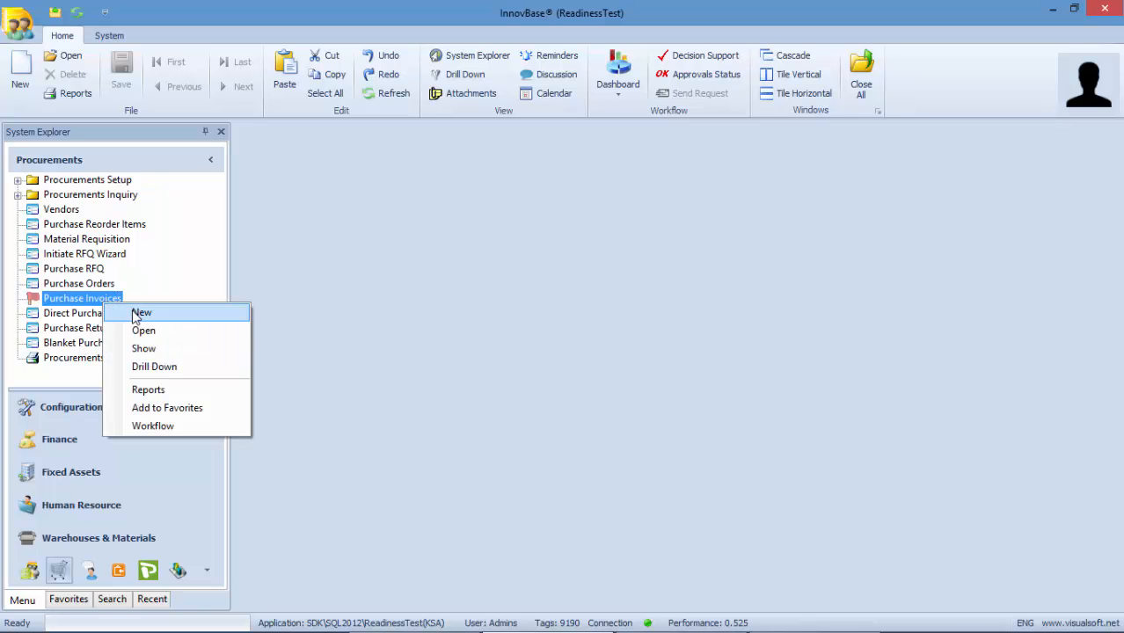
pyautogui.click(141, 313)
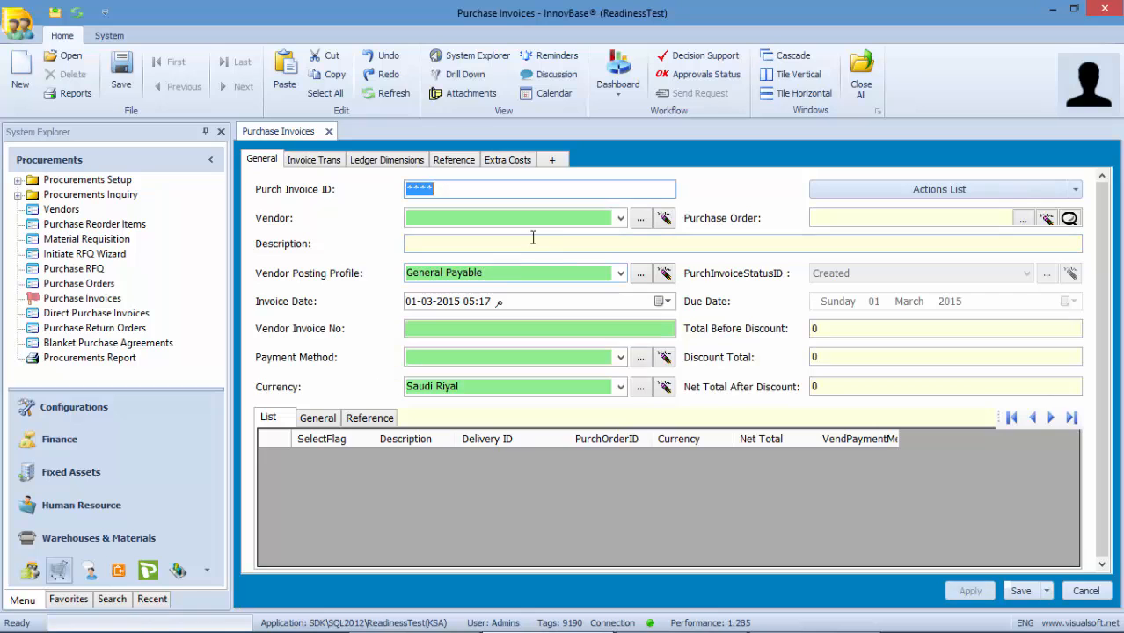
# - Set vendor Said Group and link purchase order PO03/2015/0004 on the invoice
pyautogui.click(615, 218)
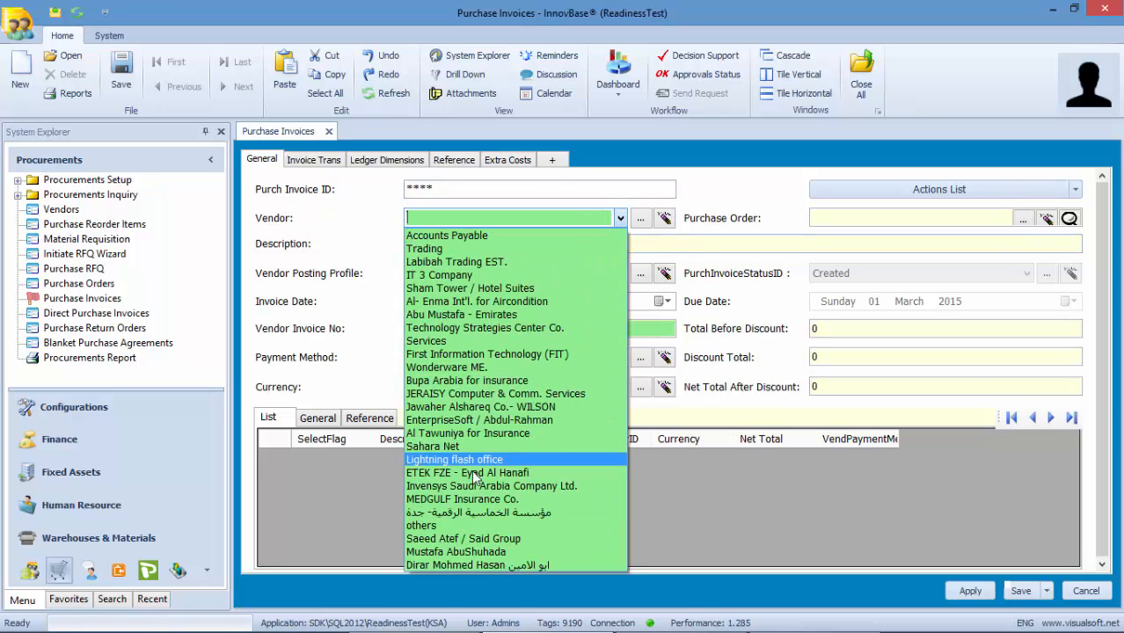
pyautogui.click(437, 539)
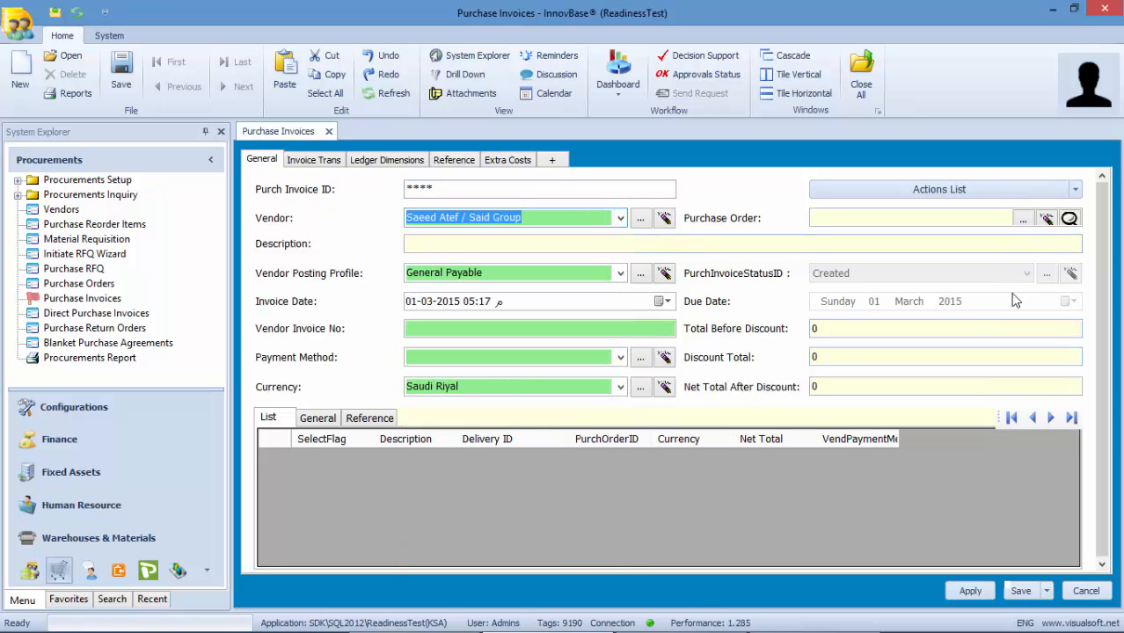
pyautogui.click(1069, 218)
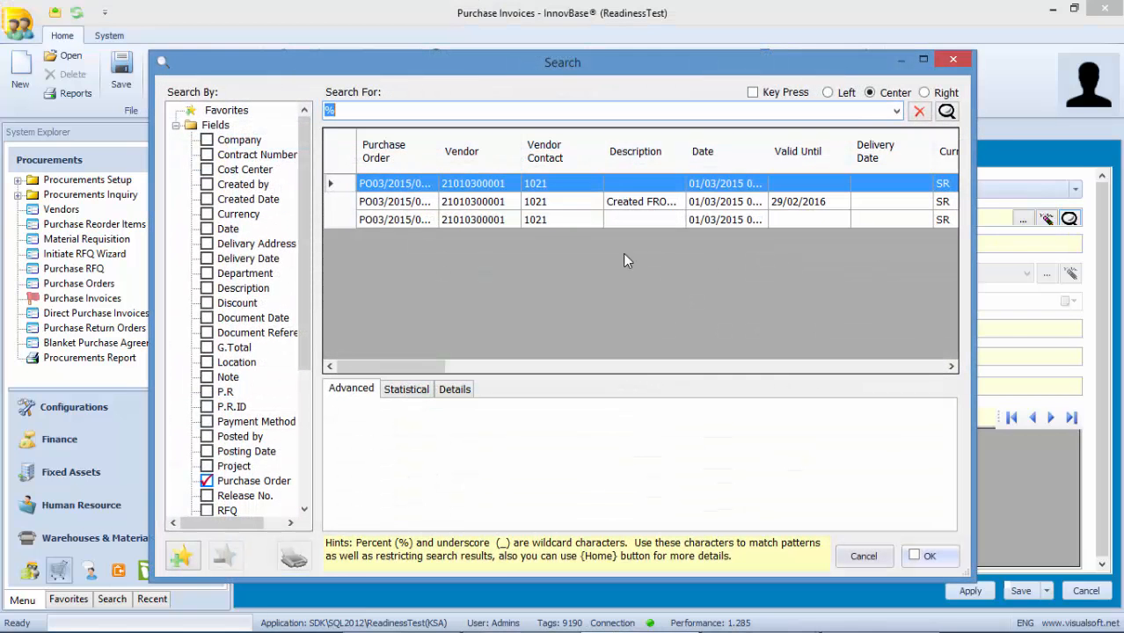
pyautogui.click(434, 222)
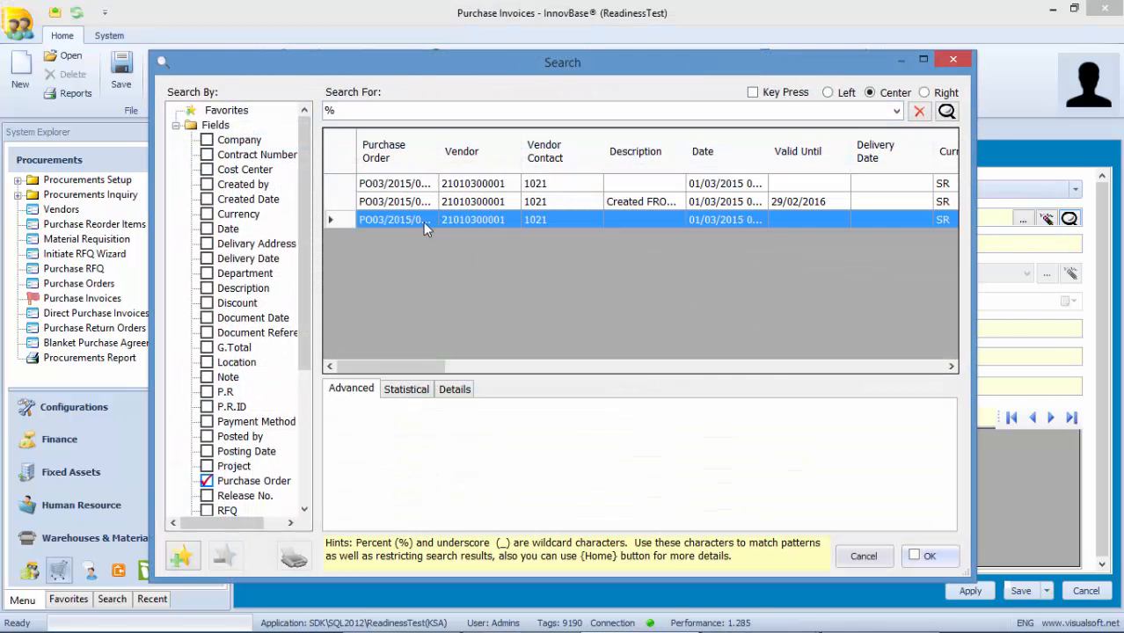
pyautogui.doubleClick(437, 152)
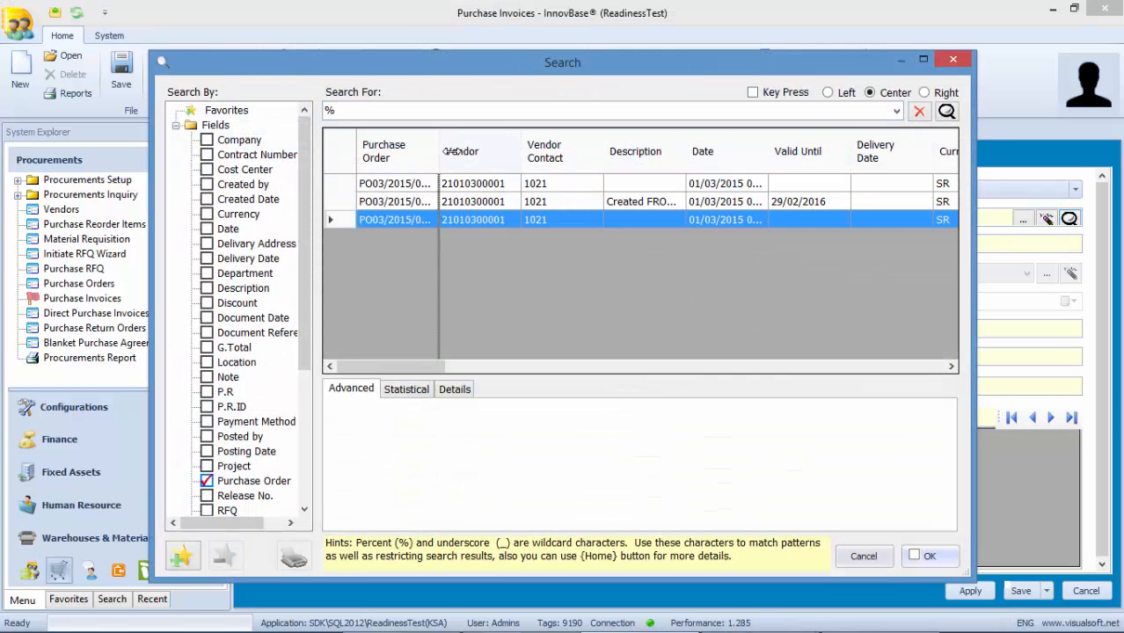
pyautogui.doubleClick(421, 220)
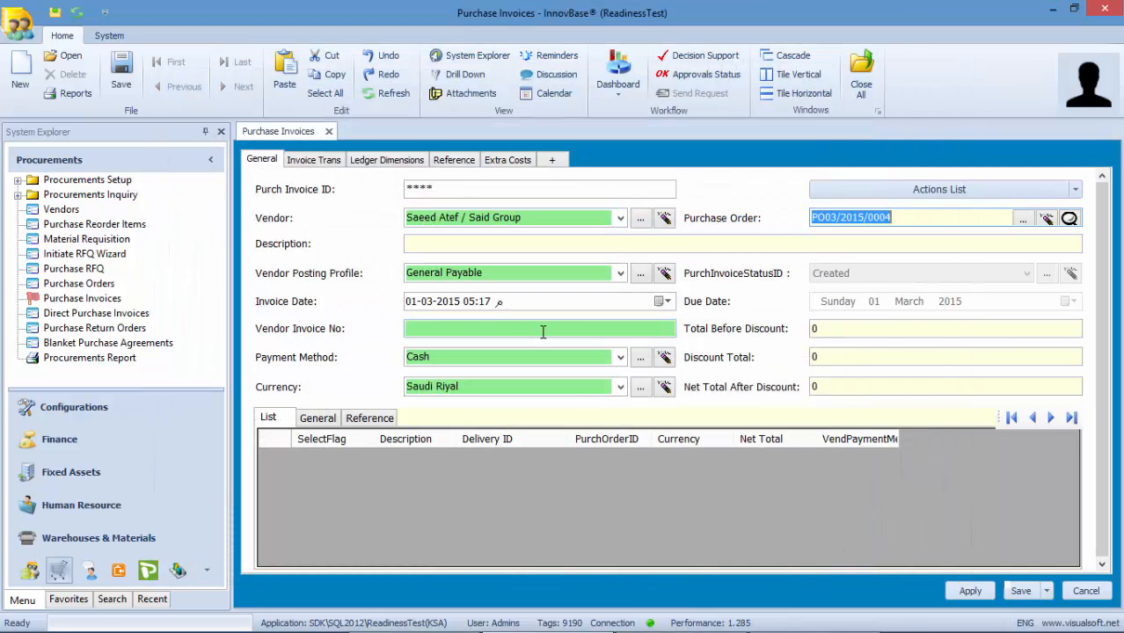
pyautogui.click(542, 329)
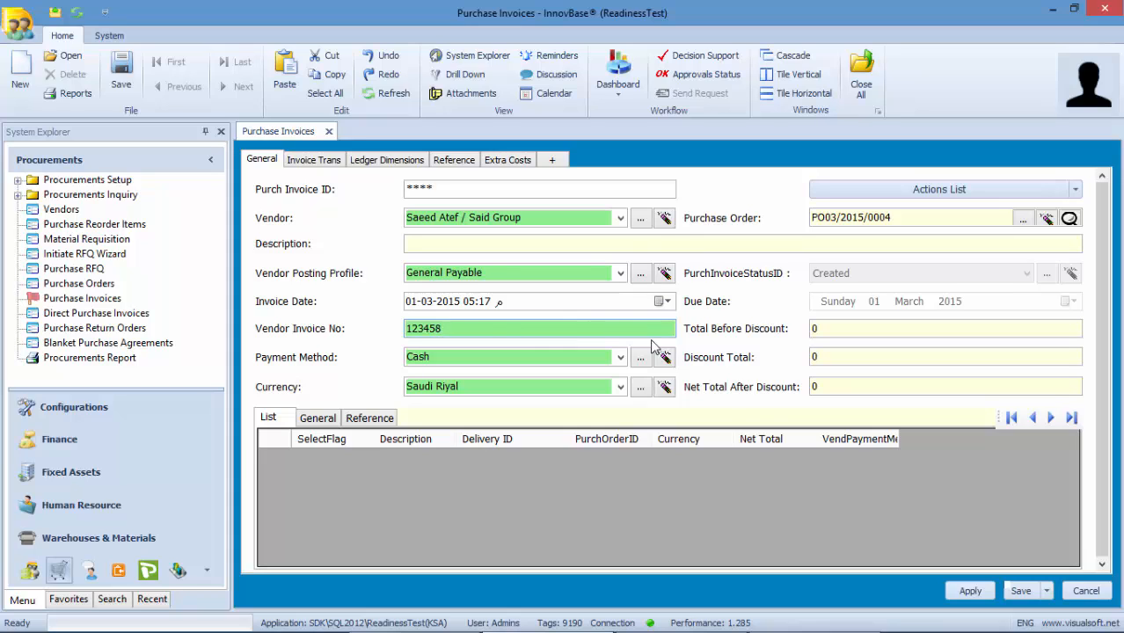
# - Fetch delivery PD-03/2015/00003 into the invoice, select it, and set total before discount to 4500
pyautogui.click(1077, 189)
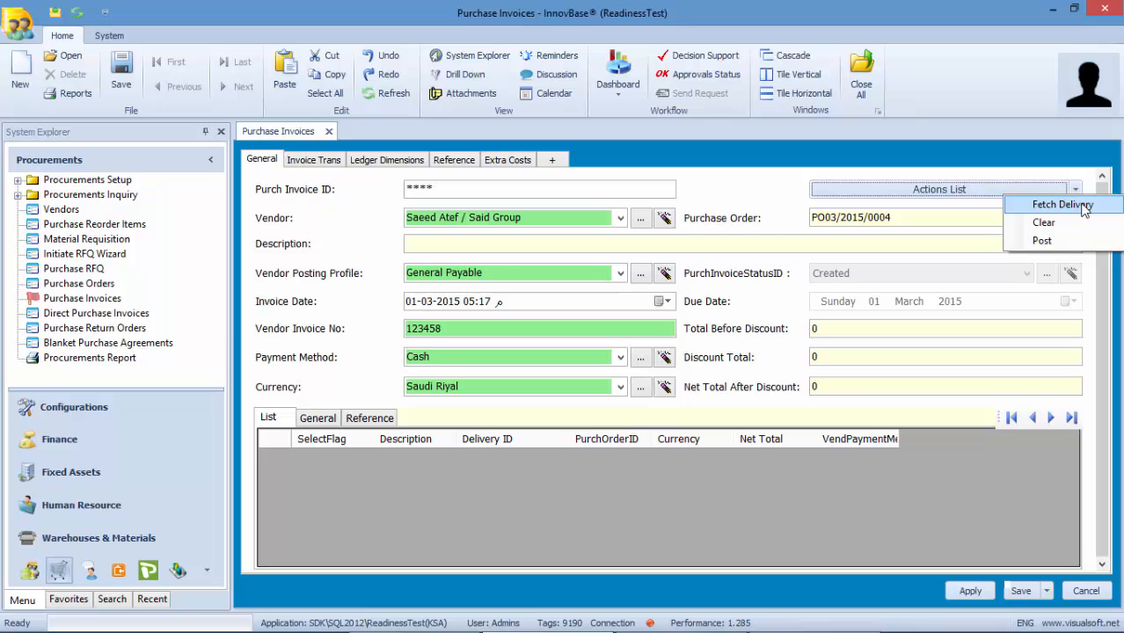
pyautogui.click(1084, 208)
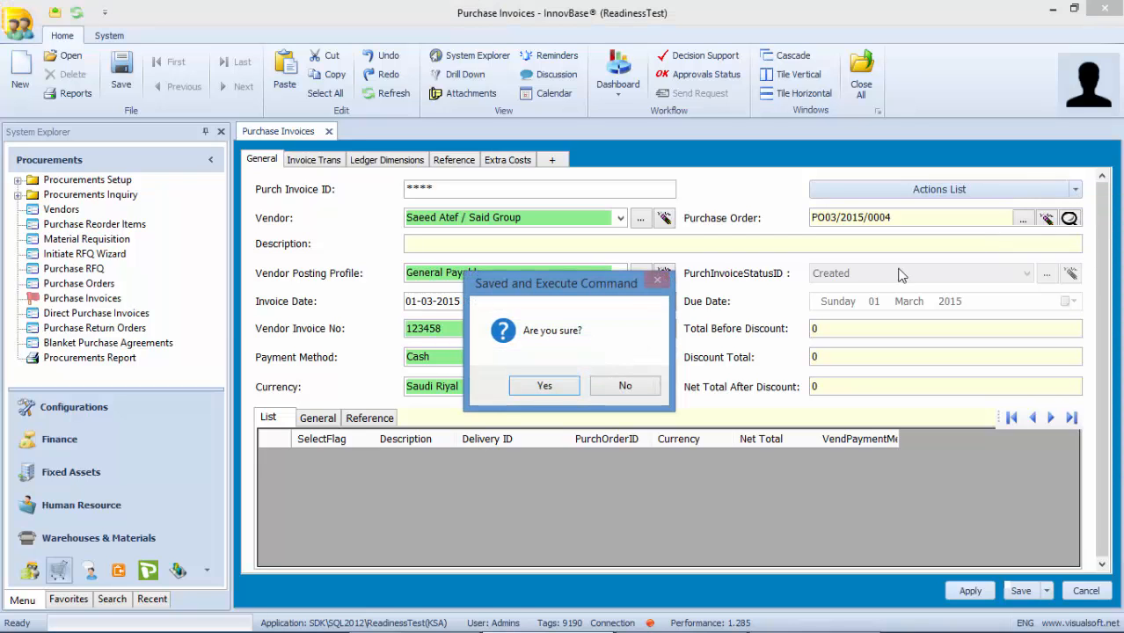
pyautogui.click(530, 392)
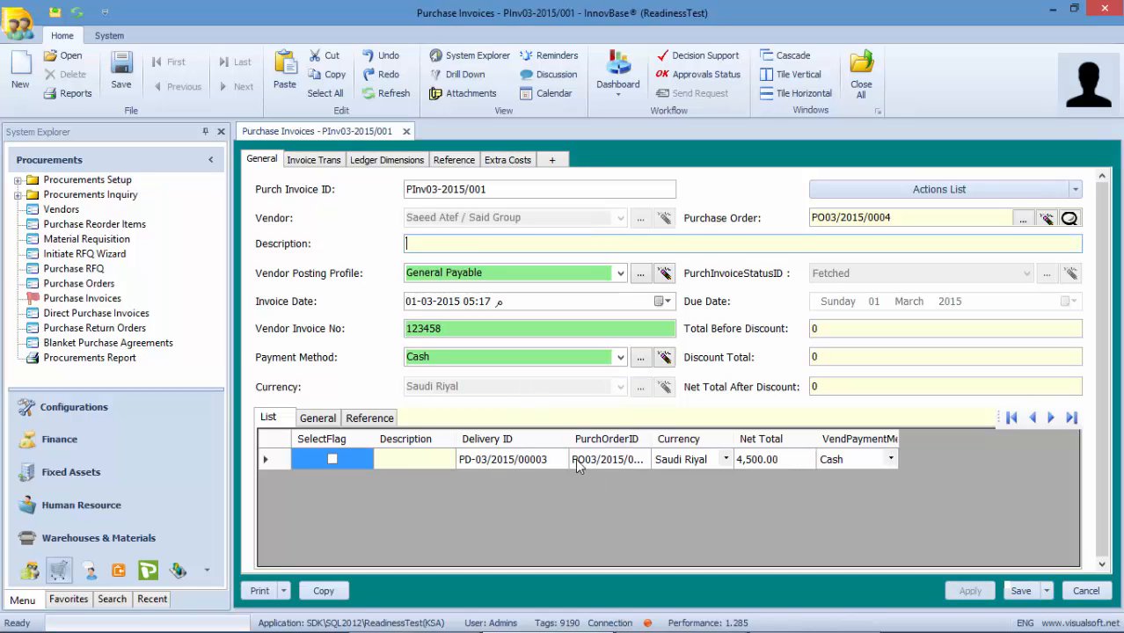
pyautogui.click(332, 459)
pyautogui.click(836, 328)
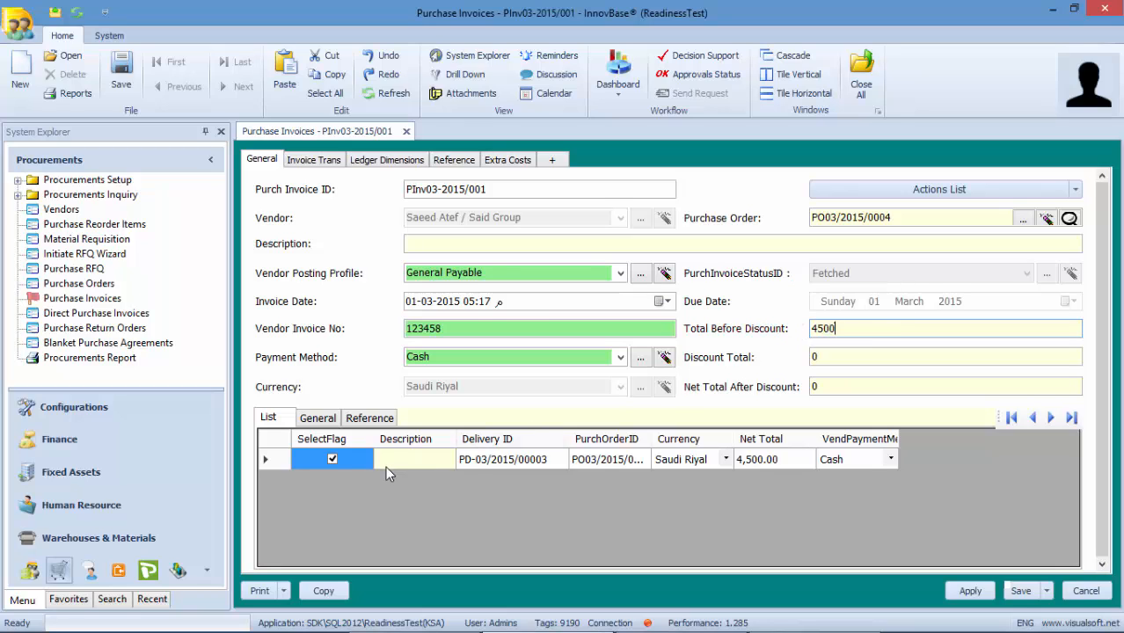
# - Review the fetched delivery line's details, then post purchase invoice PInv03-2015/001
pyautogui.click(278, 459)
pyautogui.doubleClick(278, 458)
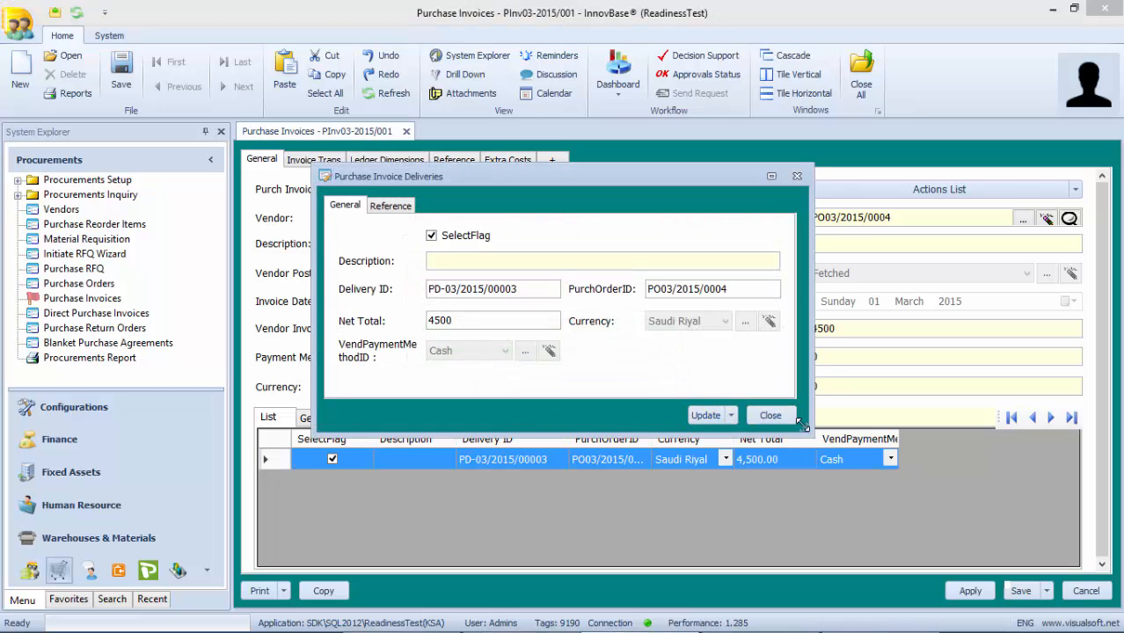
pyautogui.moveTo(810, 432); pyautogui.dragTo(964, 556)
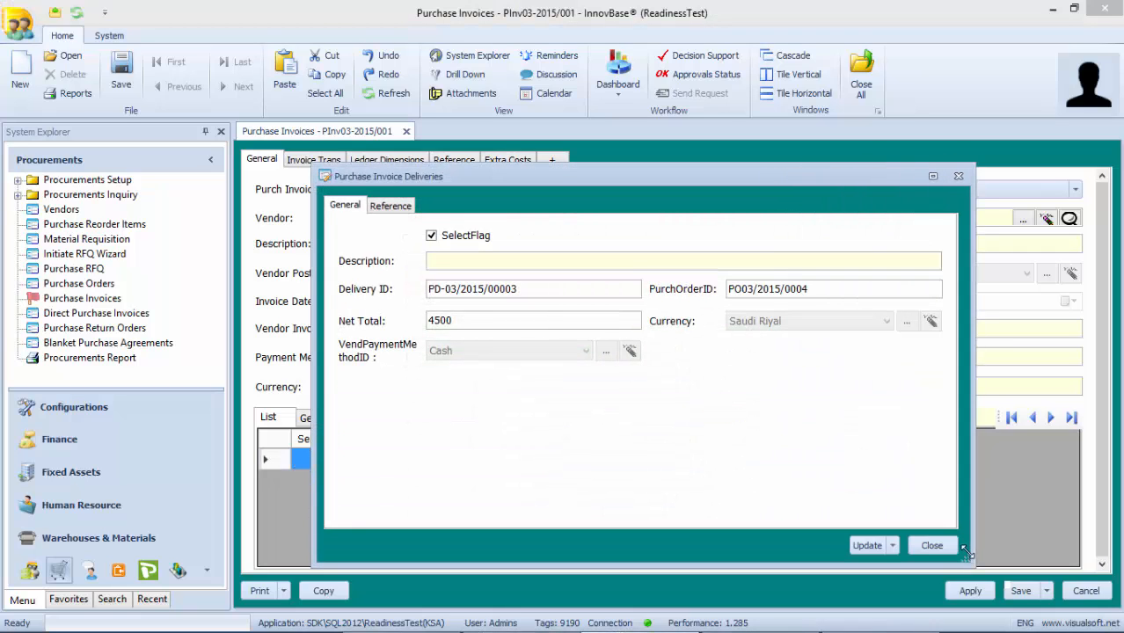
pyautogui.click(959, 177)
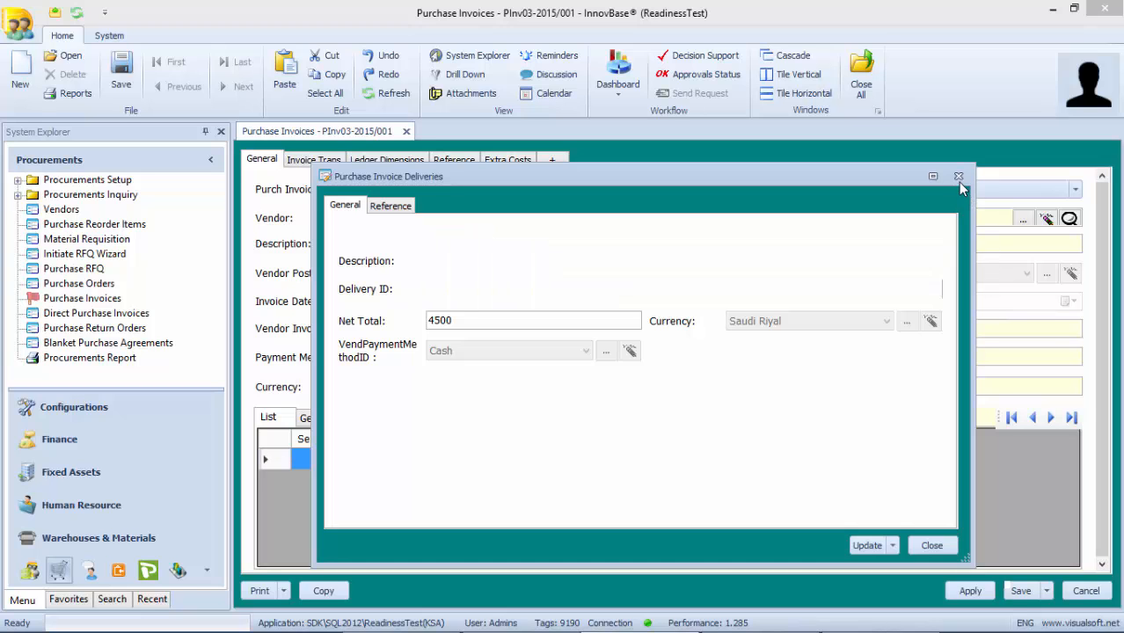
pyautogui.click(1074, 189)
pyautogui.click(1058, 236)
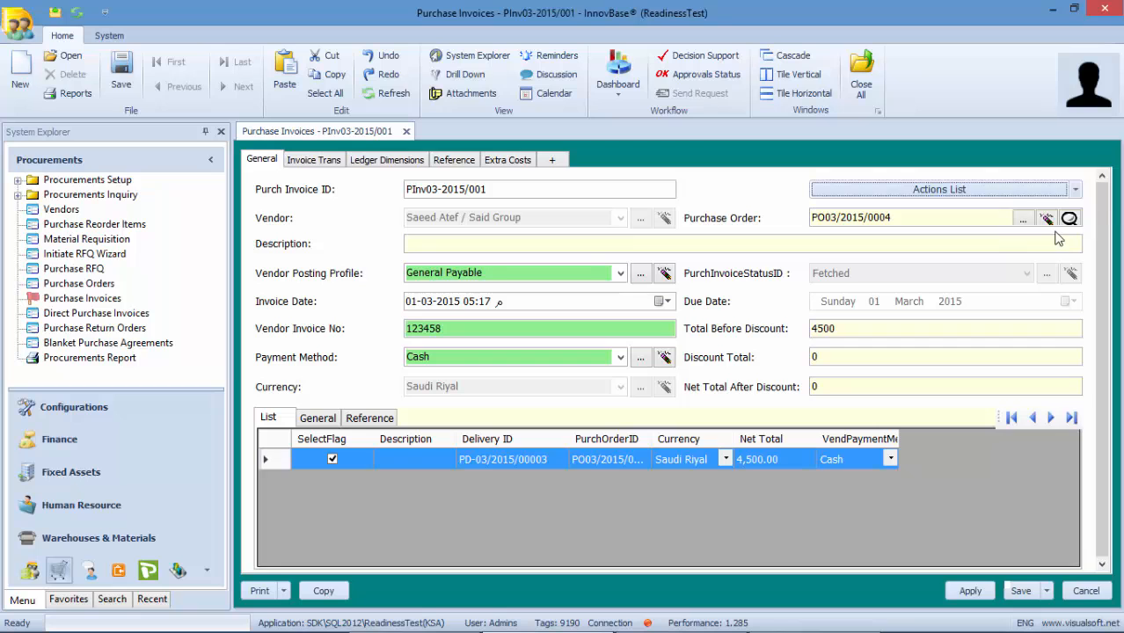
pyautogui.click(546, 386)
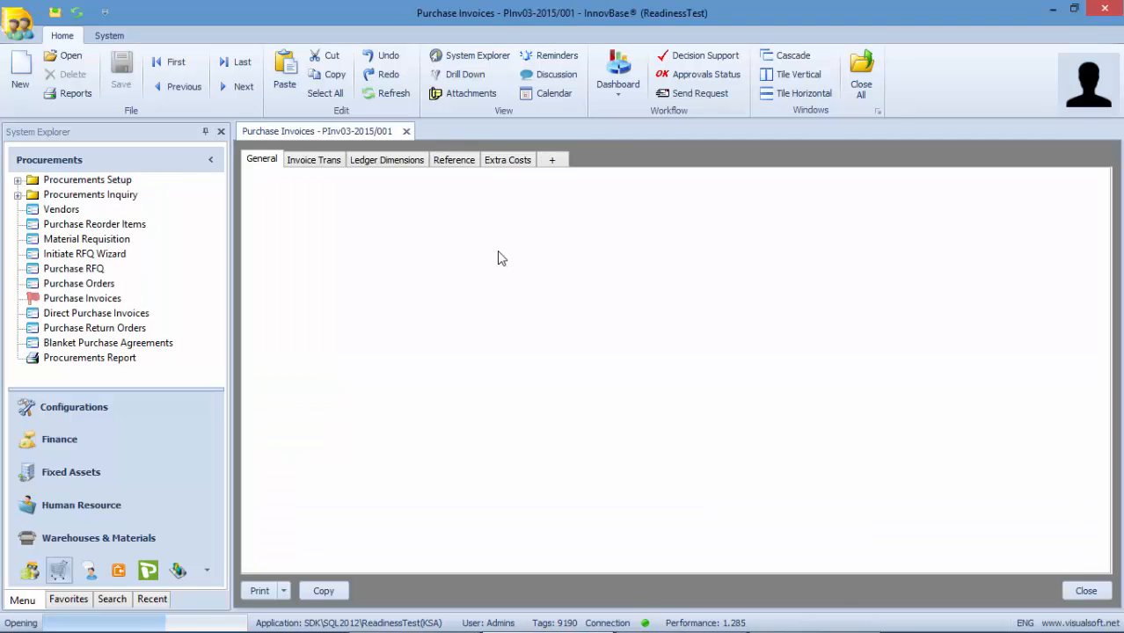
# - From the invoice's reference details, open its target journal Journal-03/2015/0012
pyautogui.click(468, 165)
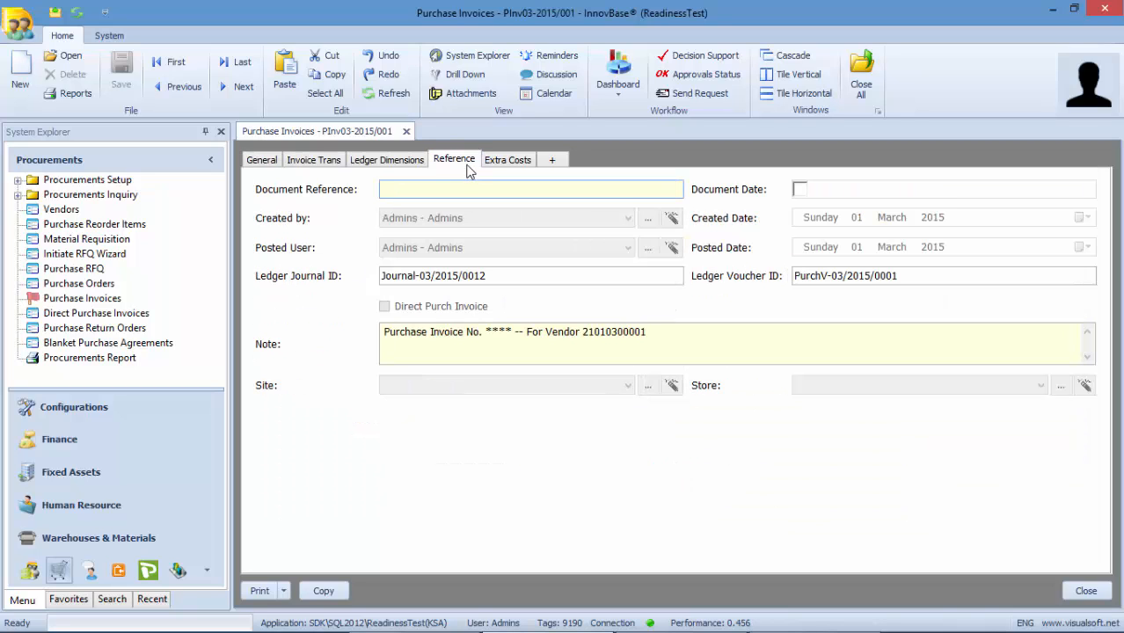
pyautogui.click(278, 286)
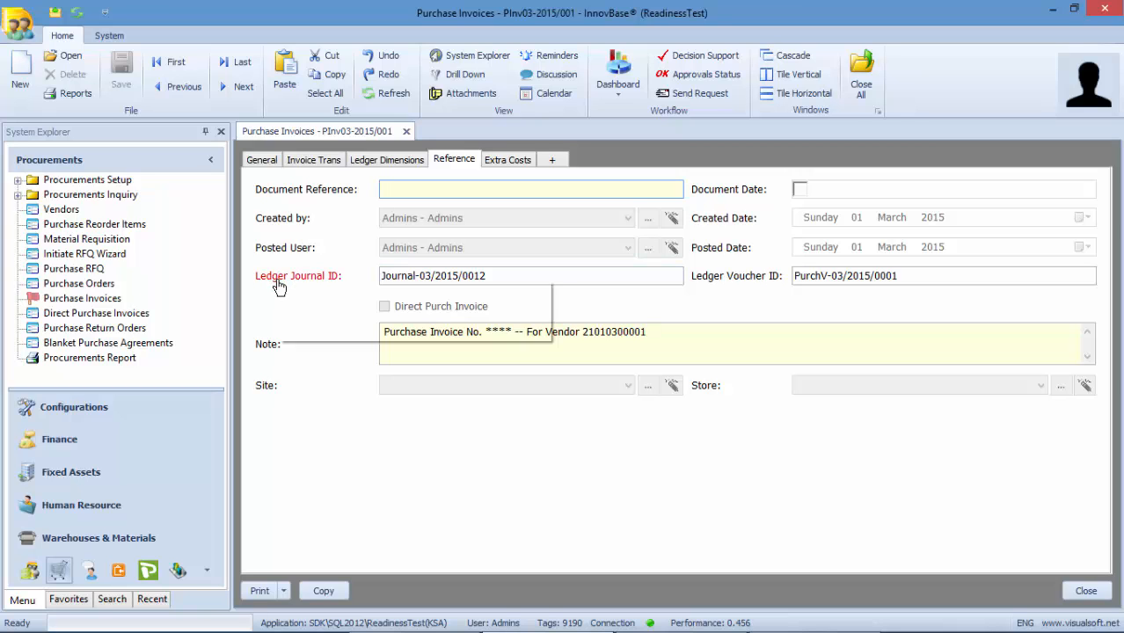
pyautogui.click(323, 315)
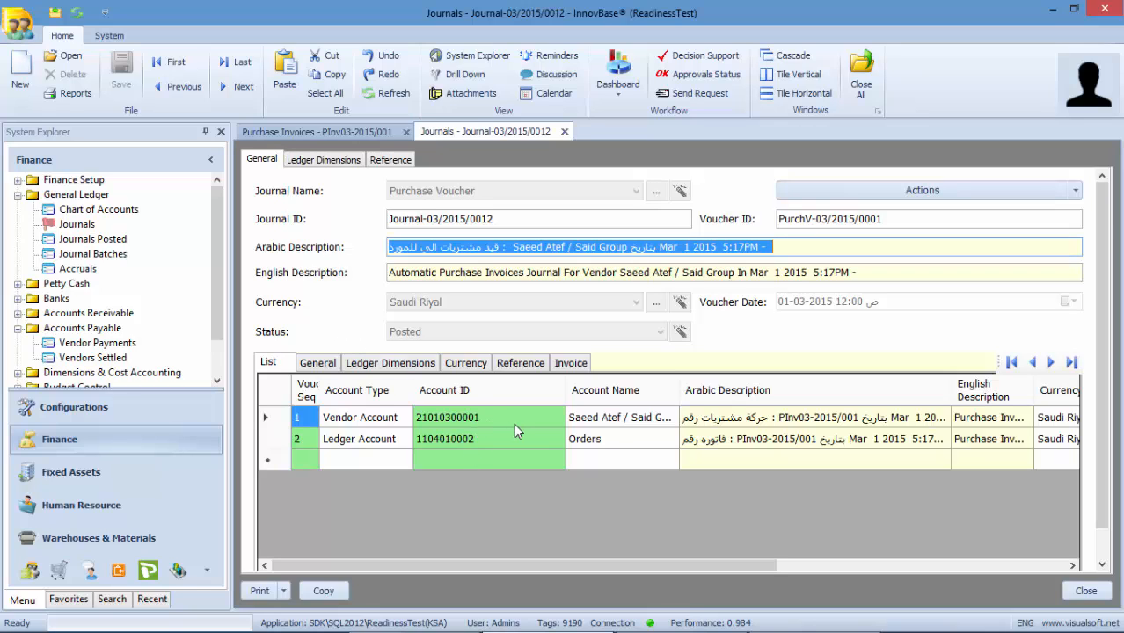
pyautogui.click(790, 566)
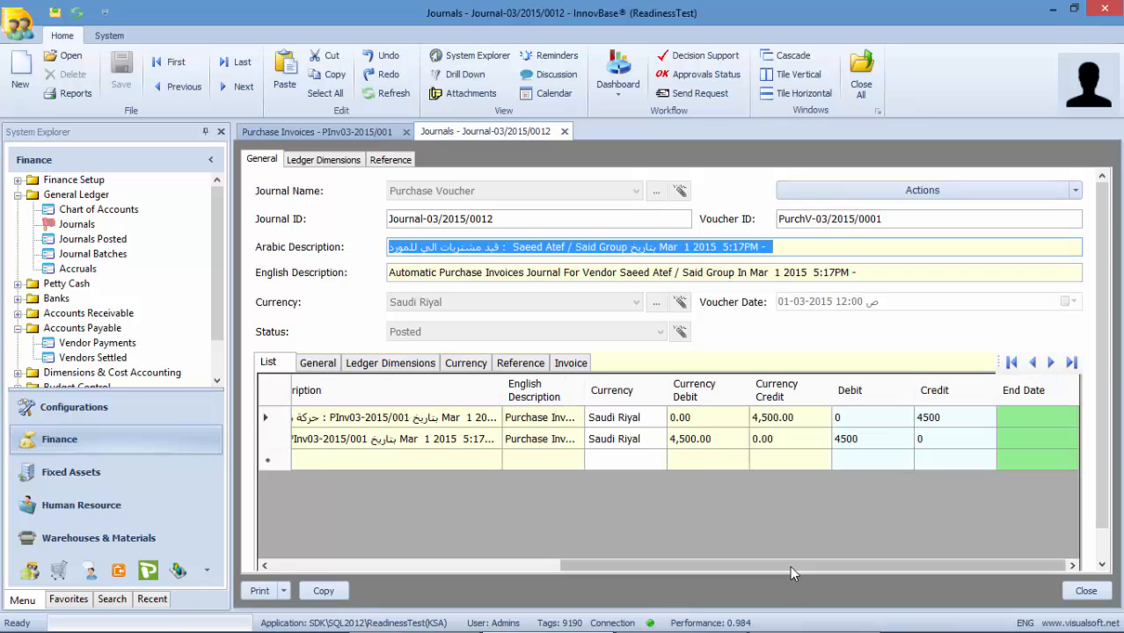
pyautogui.click(931, 416)
pyautogui.moveTo(630, 561); pyautogui.dragTo(470, 567)
pyautogui.click(475, 440)
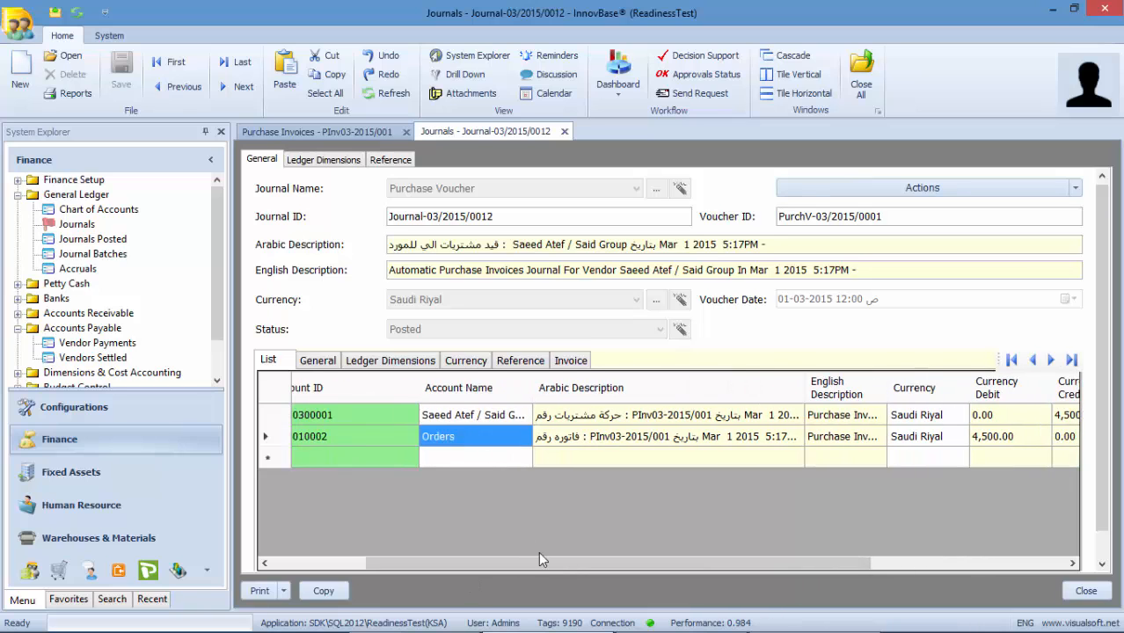
pyautogui.moveTo(611, 557); pyautogui.dragTo(836, 564)
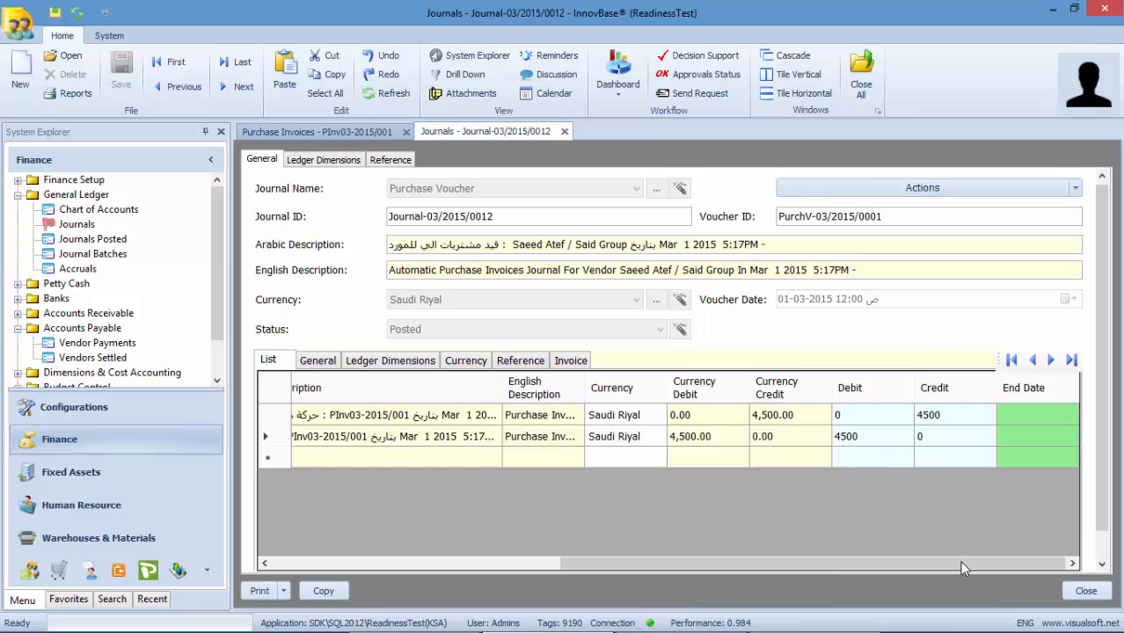
pyautogui.click(1085, 591)
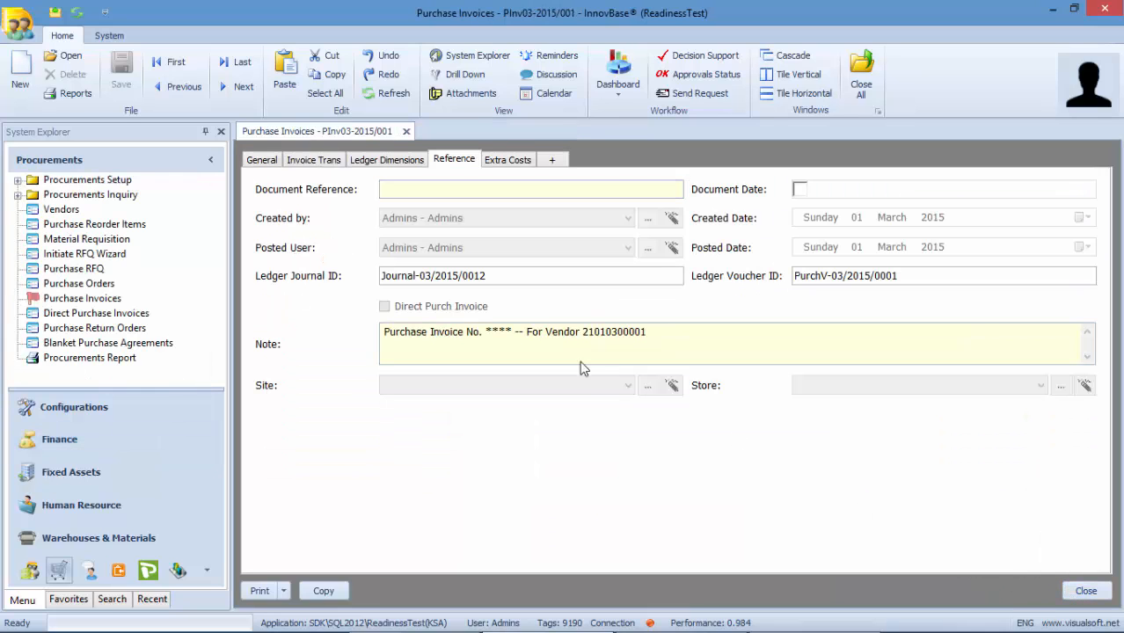
# - Close the purchase invoice and start a new vendor payment for Said Group
pyautogui.click(406, 132)
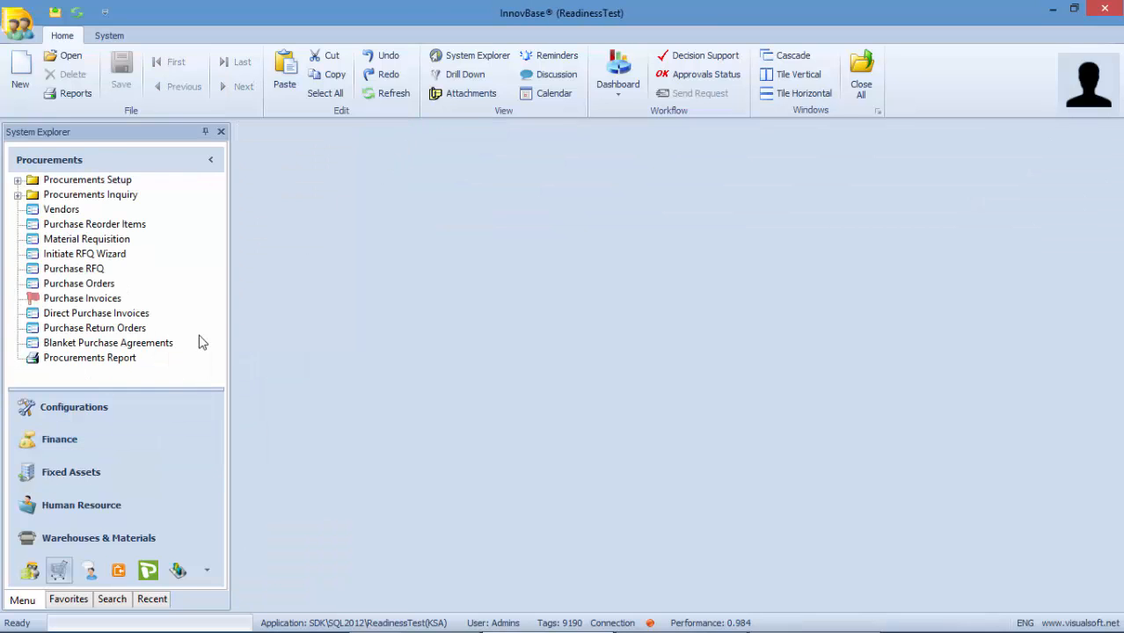
pyautogui.click(62, 446)
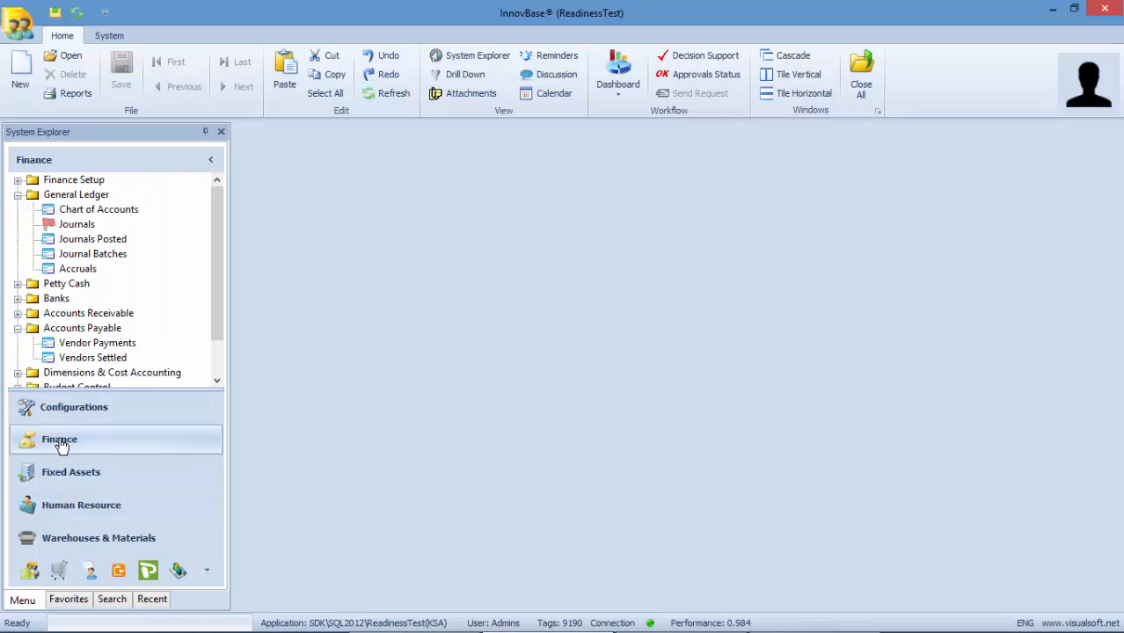
pyautogui.rightClick(76, 345)
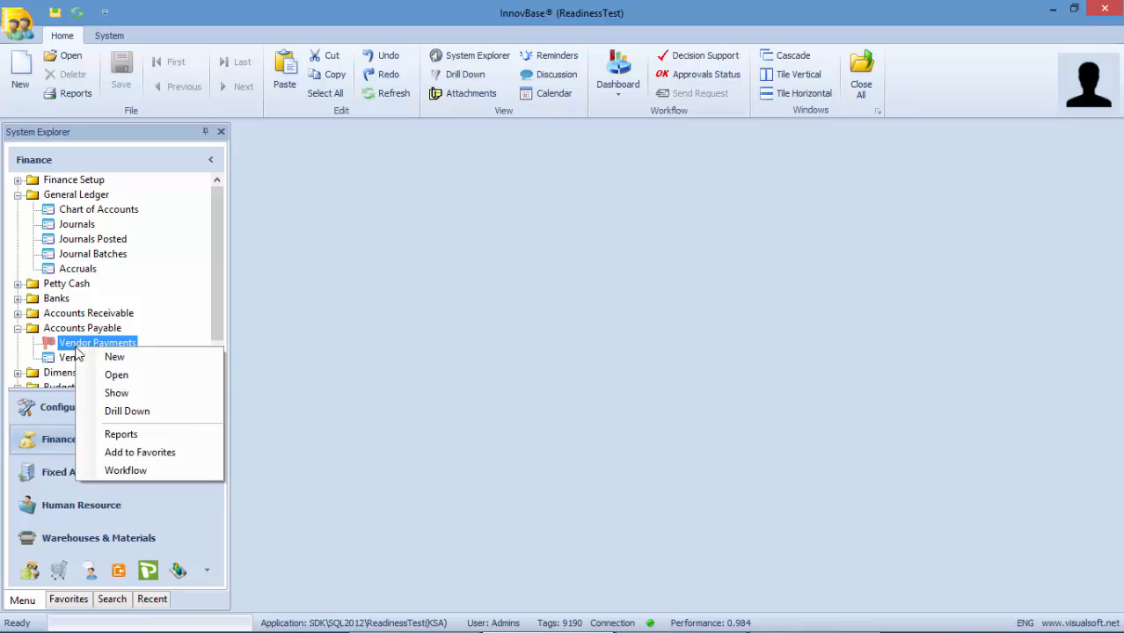
pyautogui.click(103, 364)
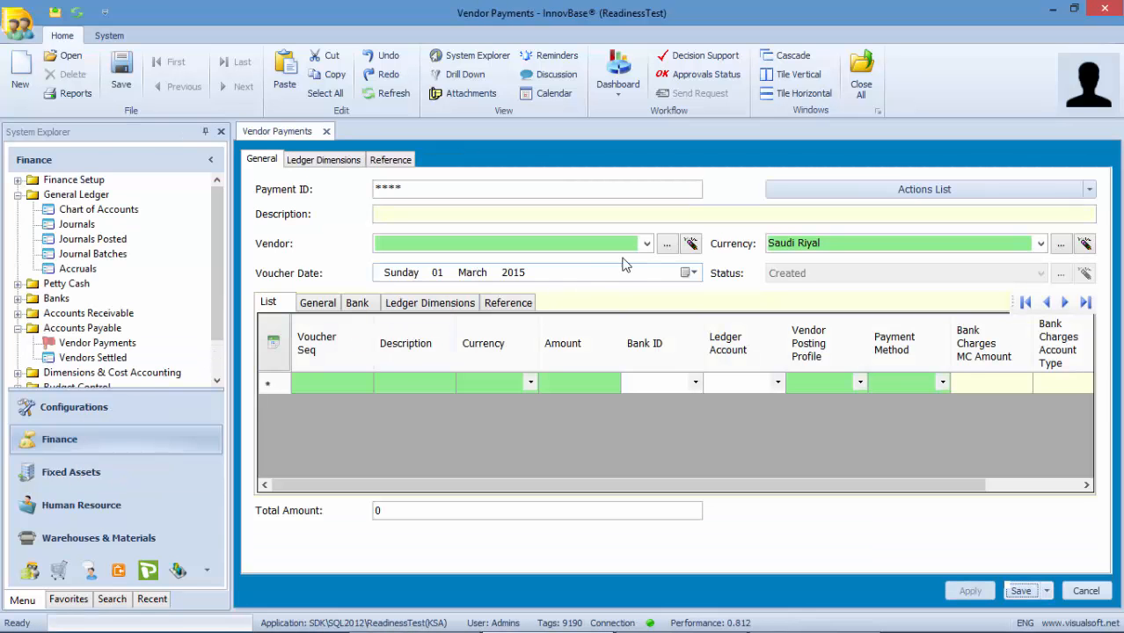
pyautogui.click(648, 244)
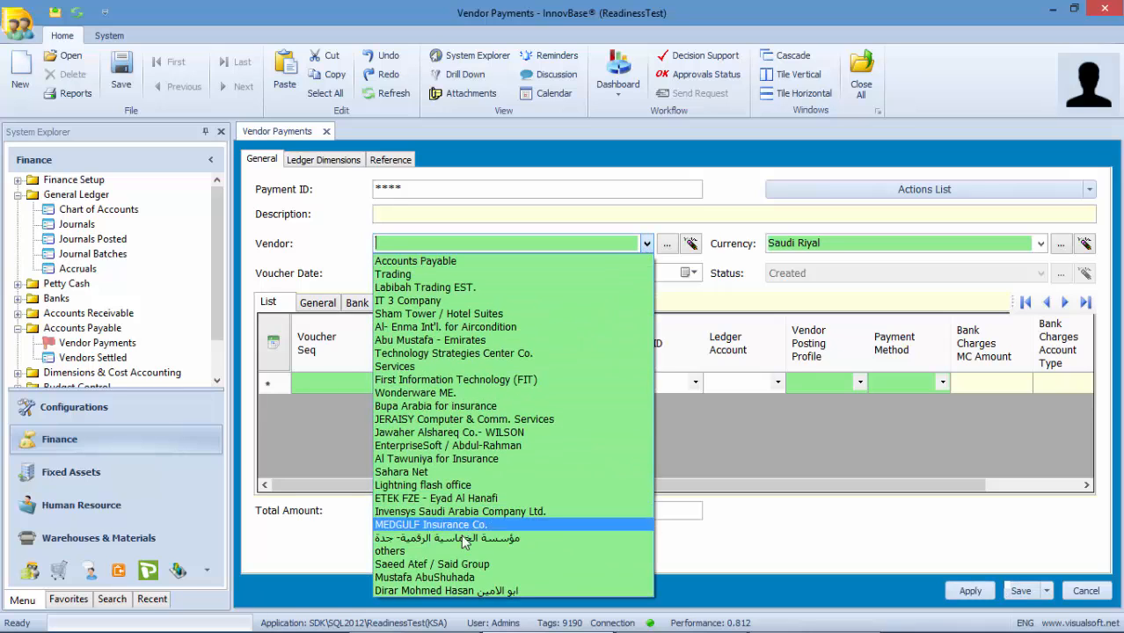
pyautogui.click(431, 564)
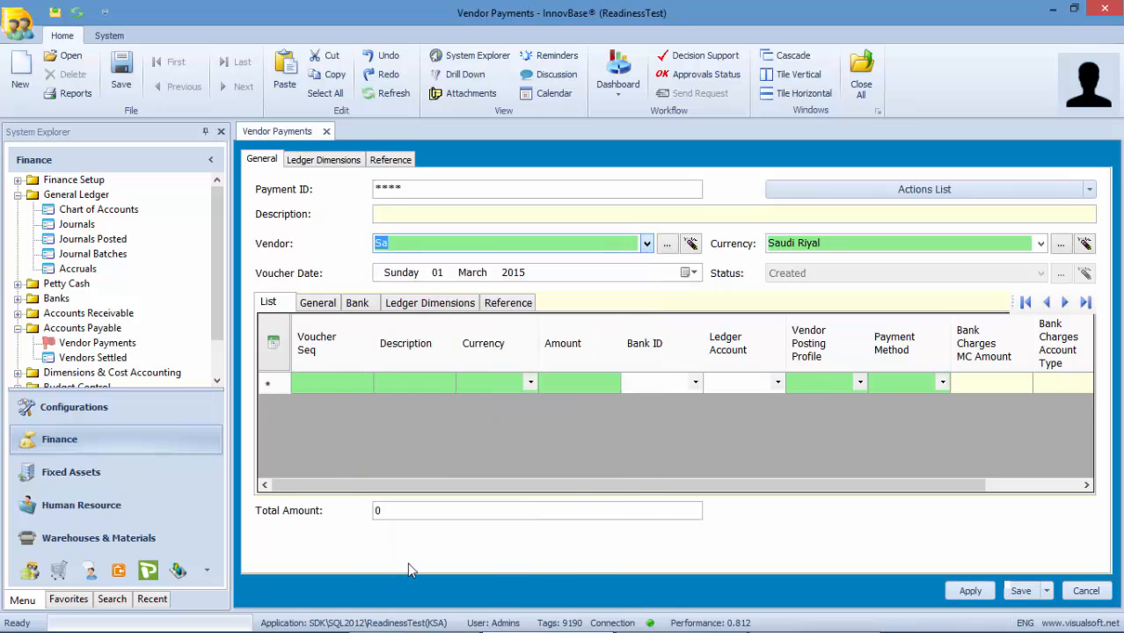
# - Add payment line 1 described 'فاتورة' with Cash as the payment method
pyautogui.click(1089, 189)
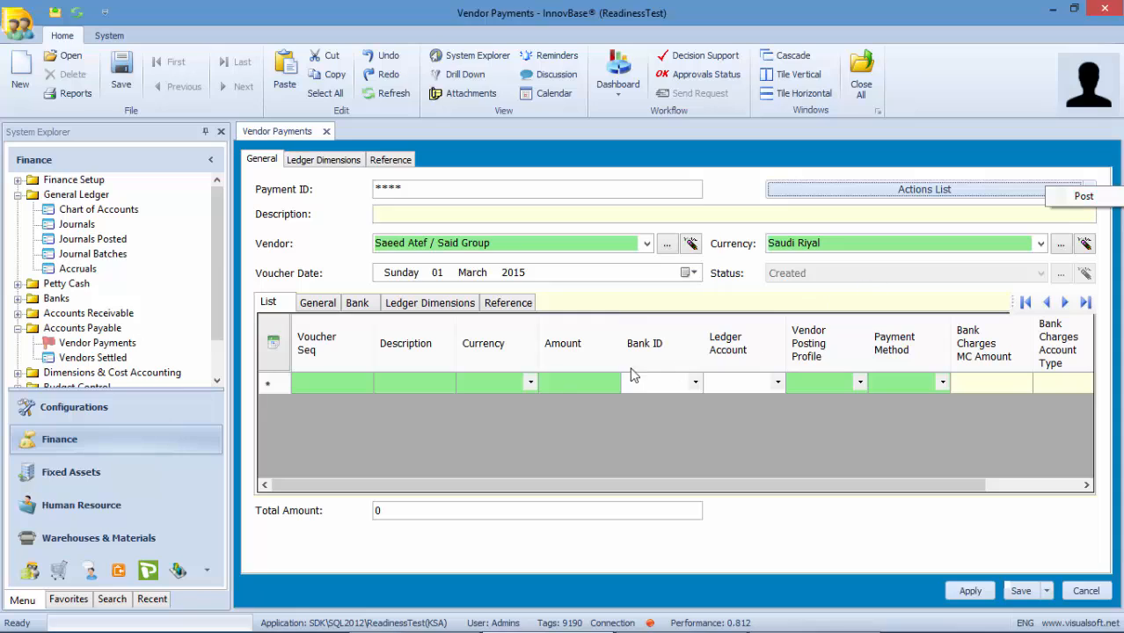
pyautogui.click(331, 382)
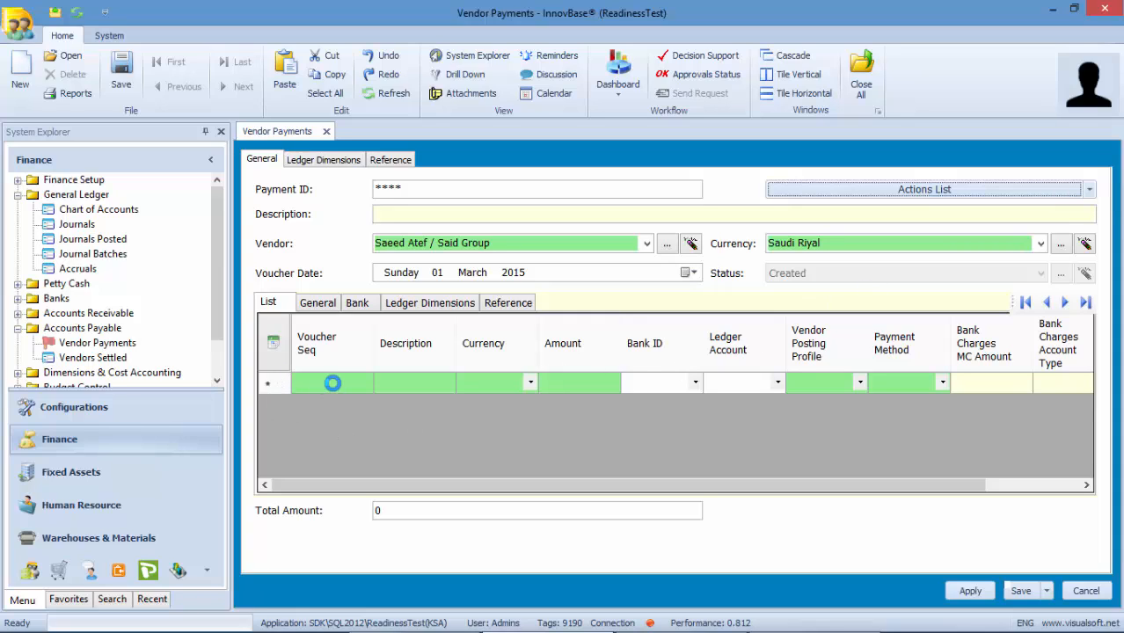
pyautogui.write('1')
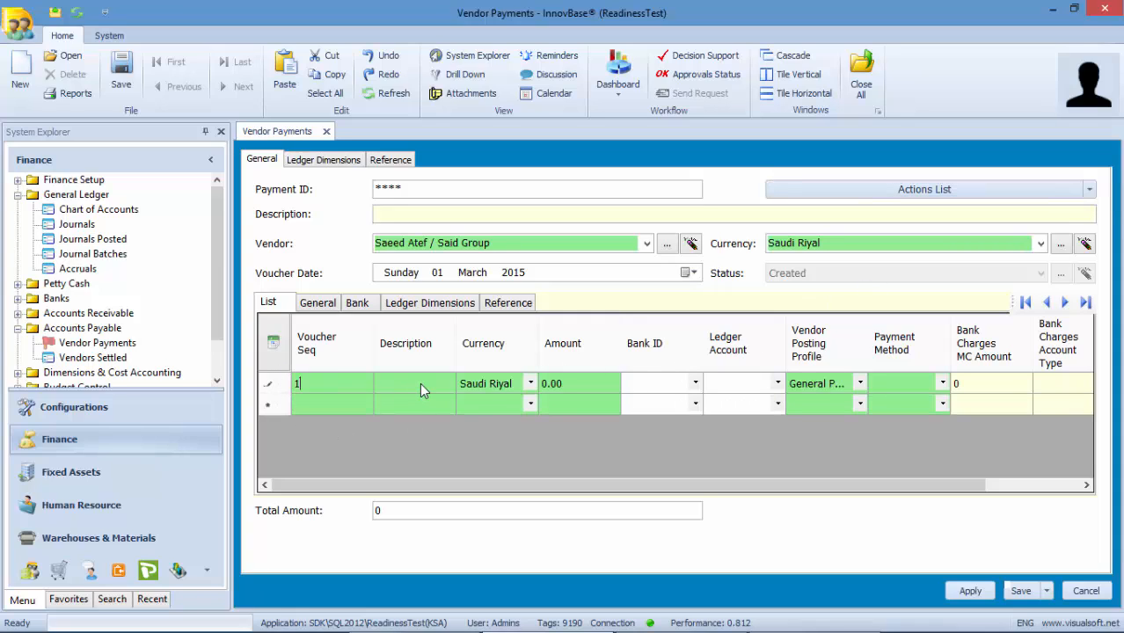
pyautogui.click(420, 382)
pyautogui.write('فاتورة')
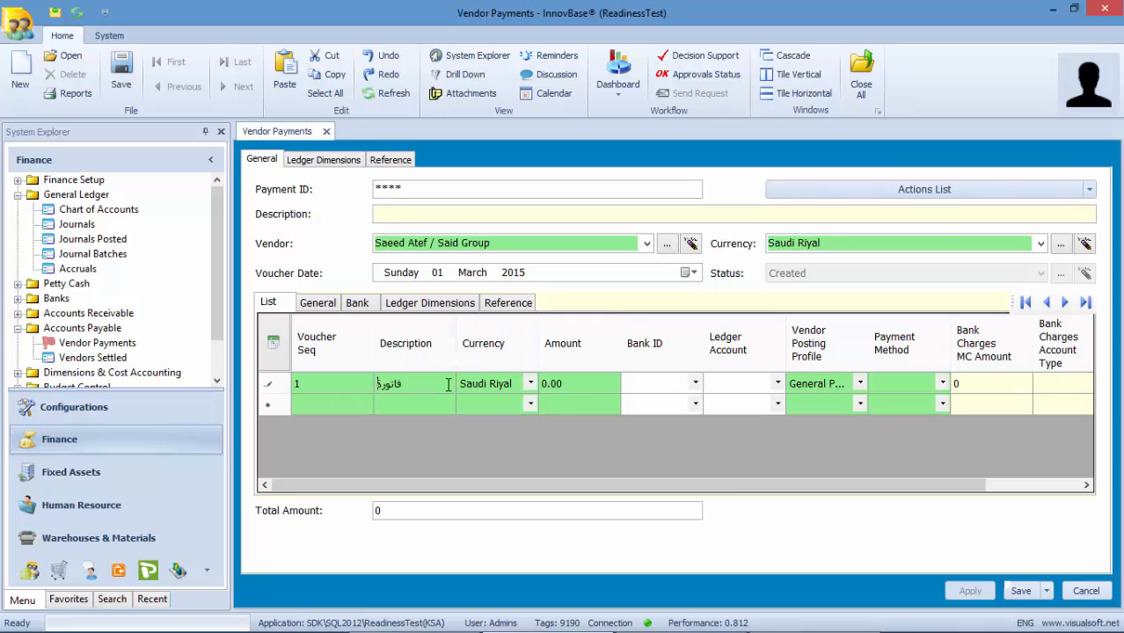
pyautogui.click(943, 383)
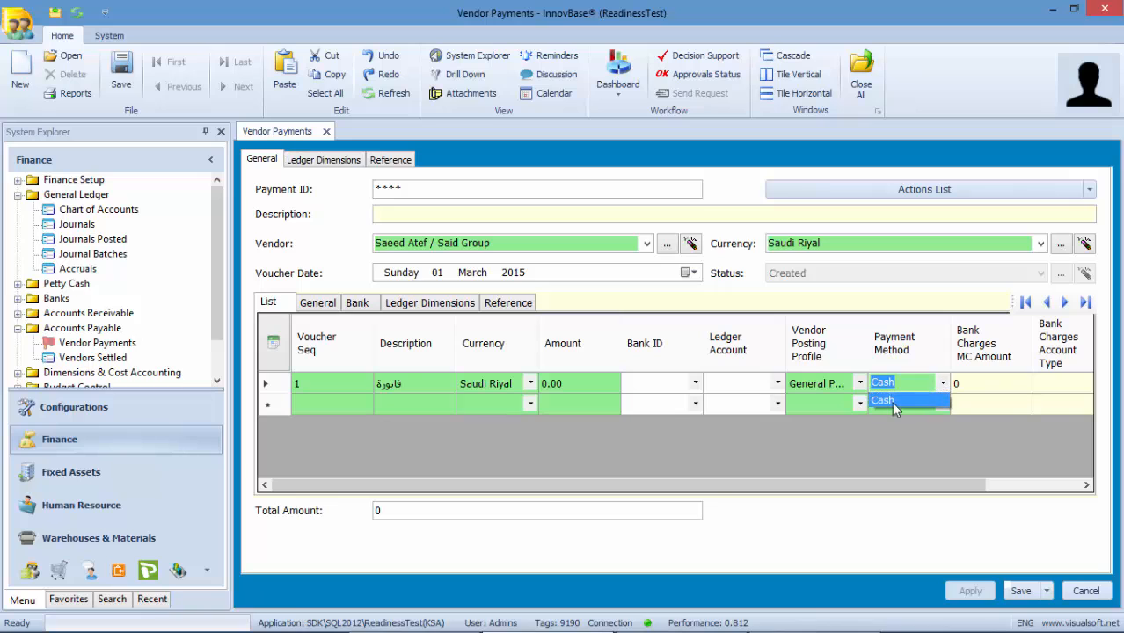
pyautogui.click(890, 400)
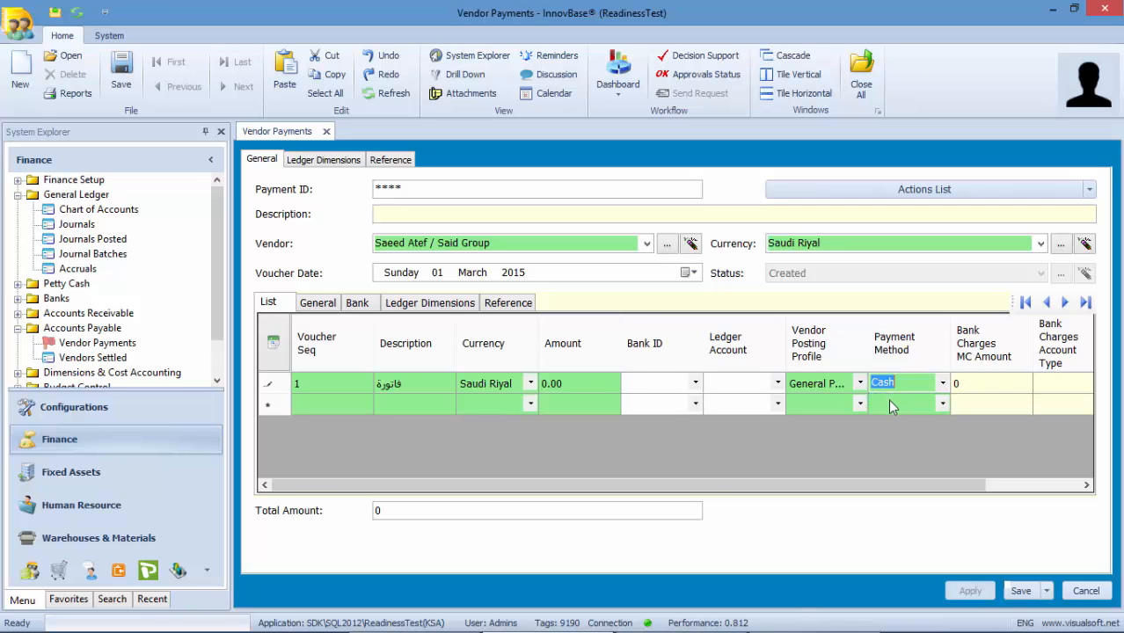
pyautogui.click(324, 308)
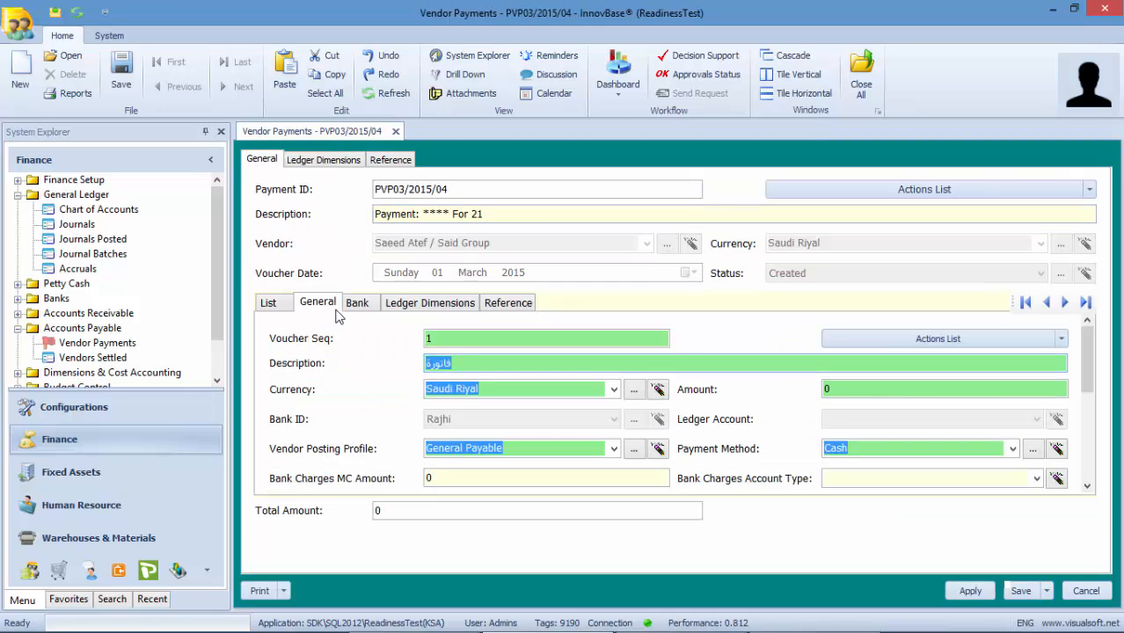
# - Fetch Said Group's open invoice PInv03-2015/001 into the line and allocate 4500 to it
pyautogui.click(1061, 339)
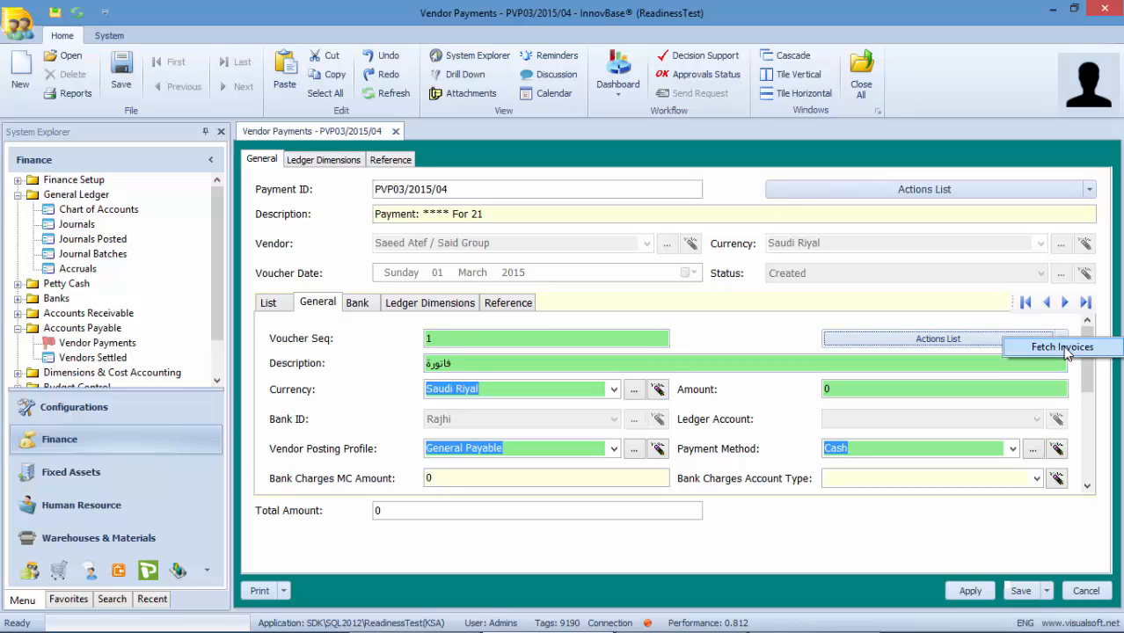
pyautogui.click(1062, 347)
pyautogui.click(554, 384)
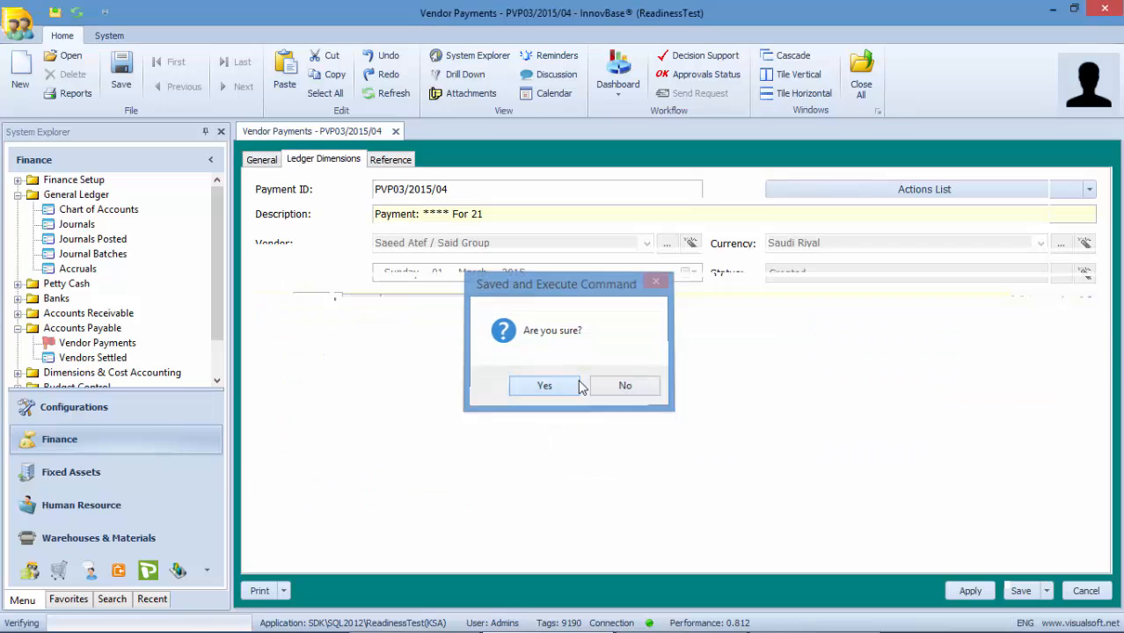
pyautogui.moveTo(1087, 359); pyautogui.dragTo(1091, 440)
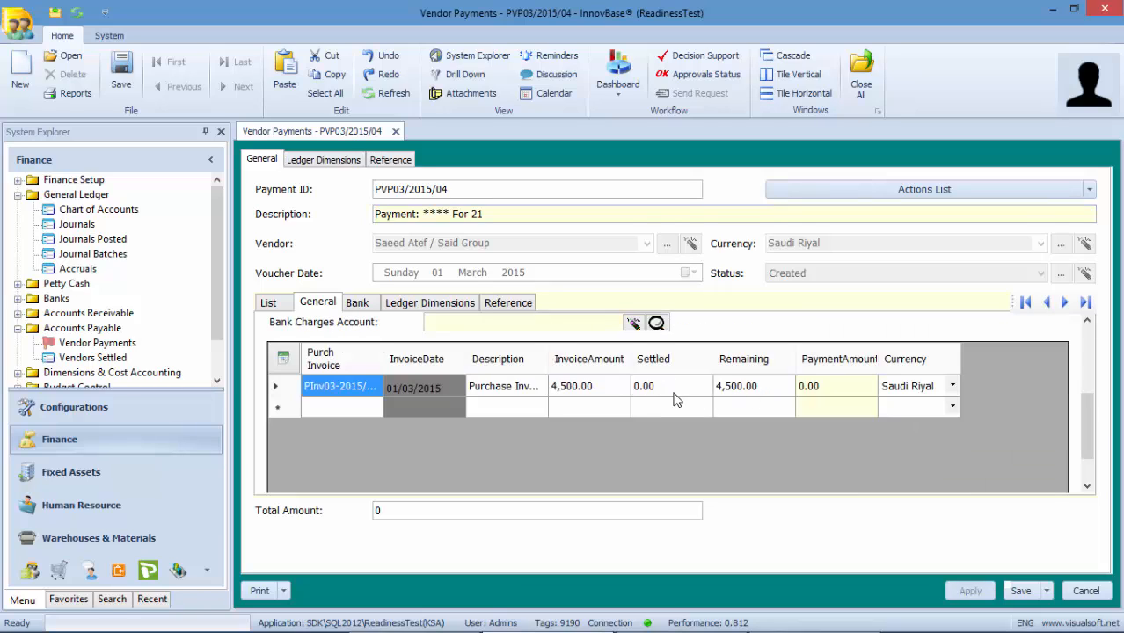
pyautogui.click(839, 388)
pyautogui.click(833, 359)
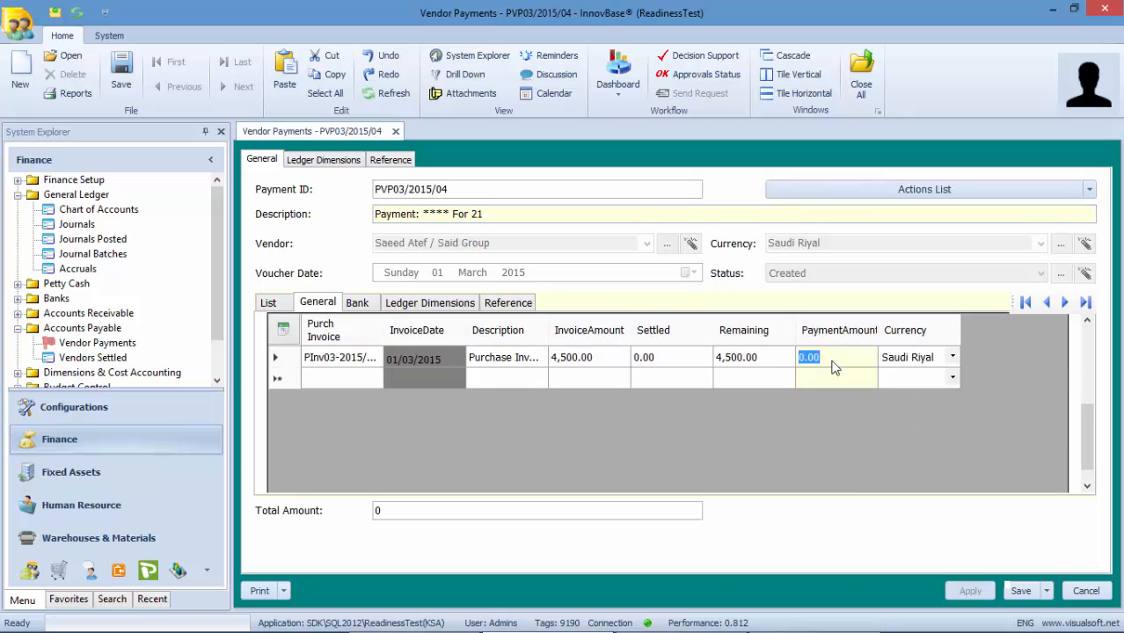
pyautogui.write('450')
pyautogui.scroll(3, 1075, 420)
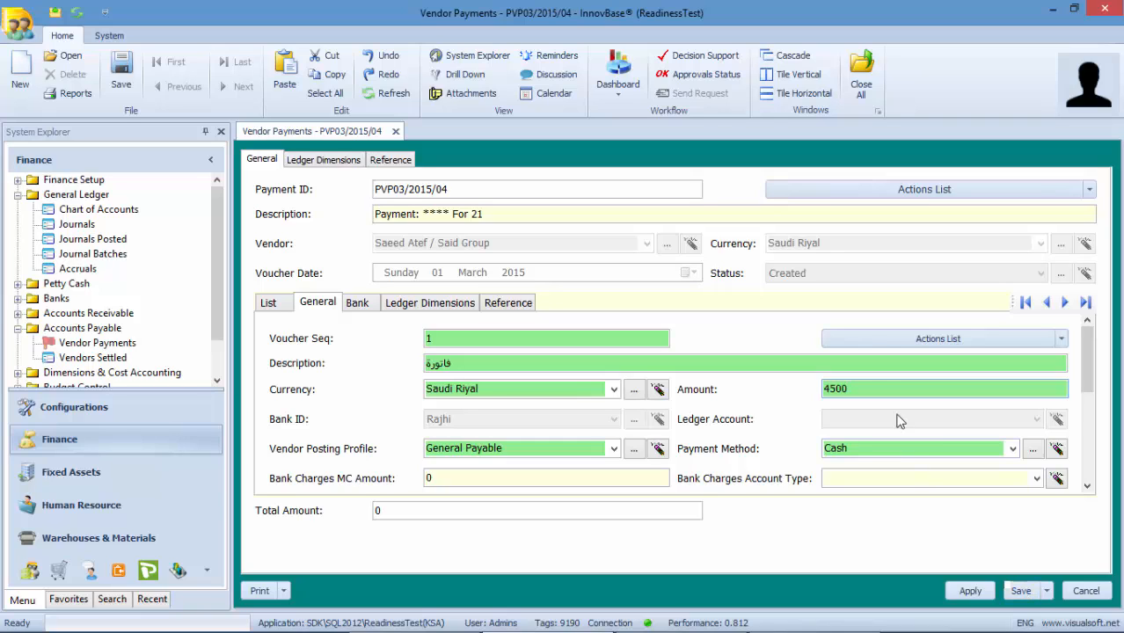
pyautogui.doubleClick(838, 387)
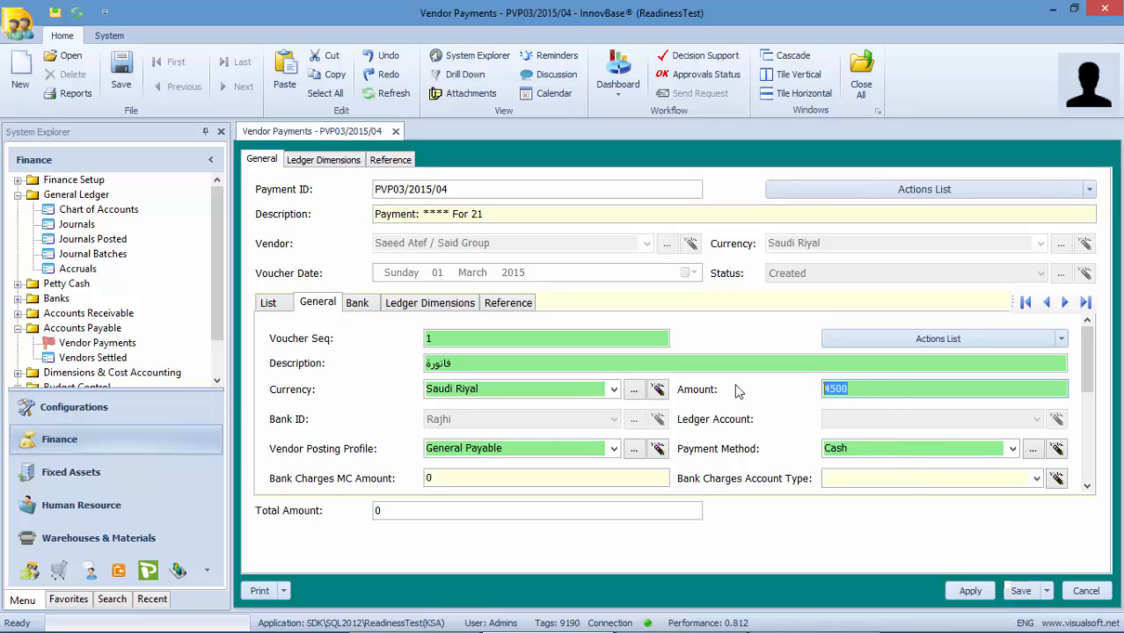
# - Apply and post vendor payment PVP03/2015/04 for 4500
pyautogui.click(971, 593)
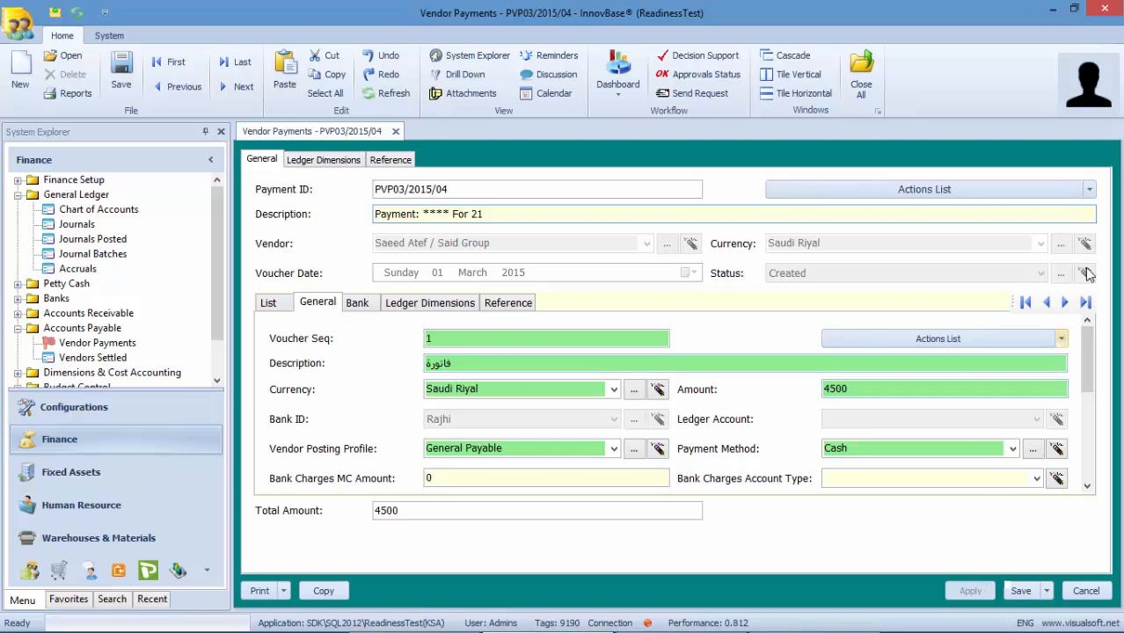
pyautogui.click(1090, 189)
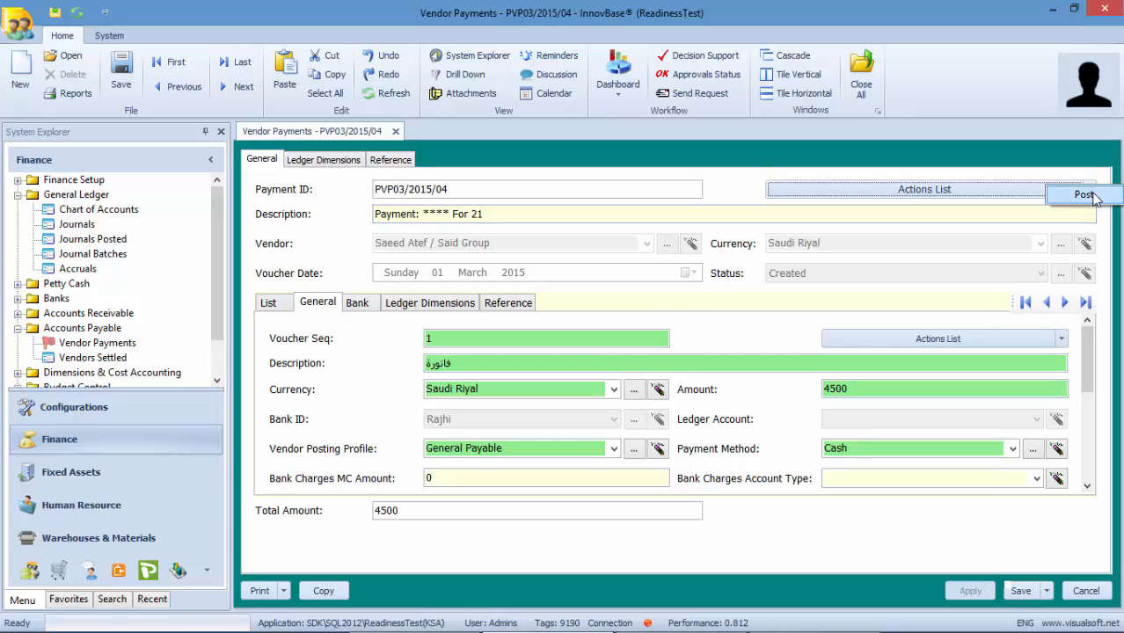
pyautogui.click(1087, 195)
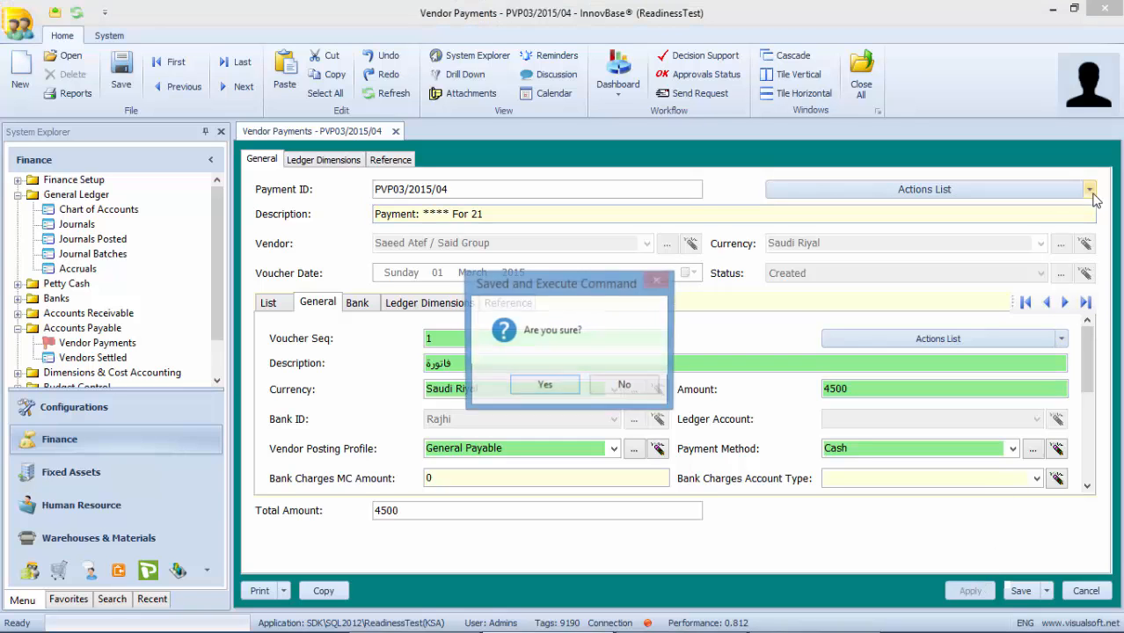
pyautogui.click(545, 387)
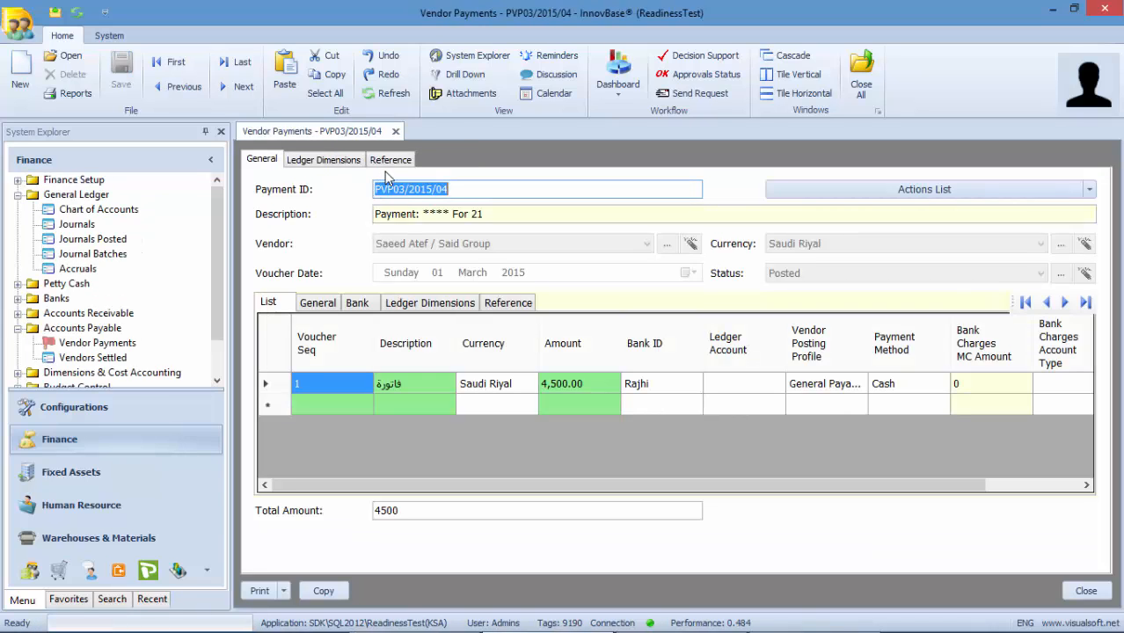
# - Open the payment's journal Journal-03/2015/0013 and check the 4500 vendor debit and bank credit
pyautogui.click(393, 161)
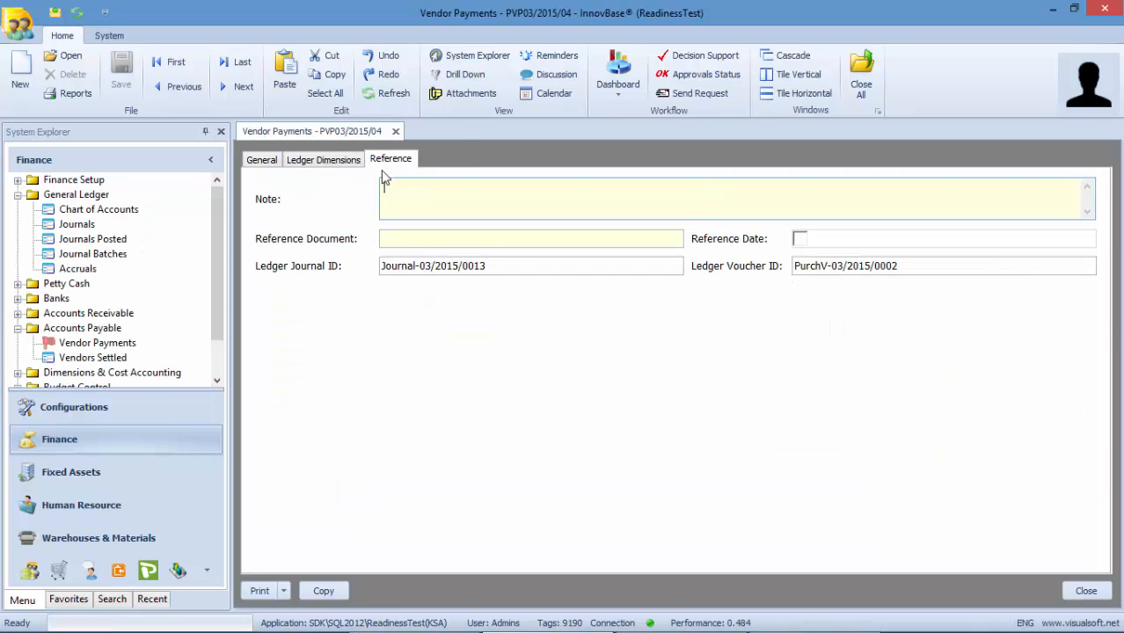
pyautogui.click(281, 271)
pyautogui.click(329, 295)
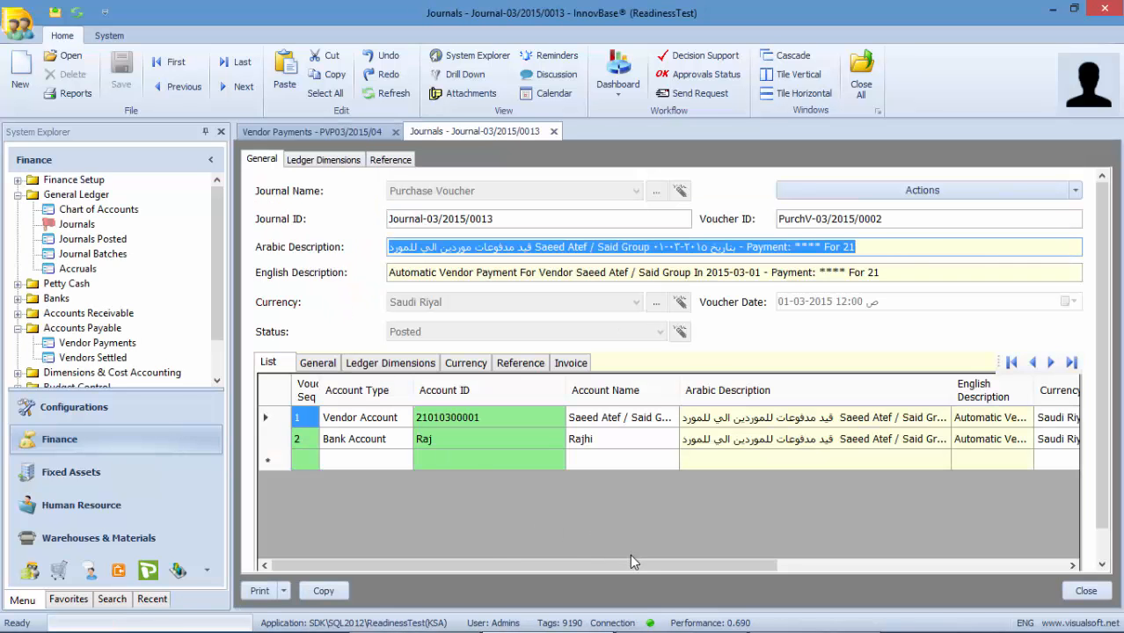
pyautogui.moveTo(635, 563); pyautogui.dragTo(931, 559)
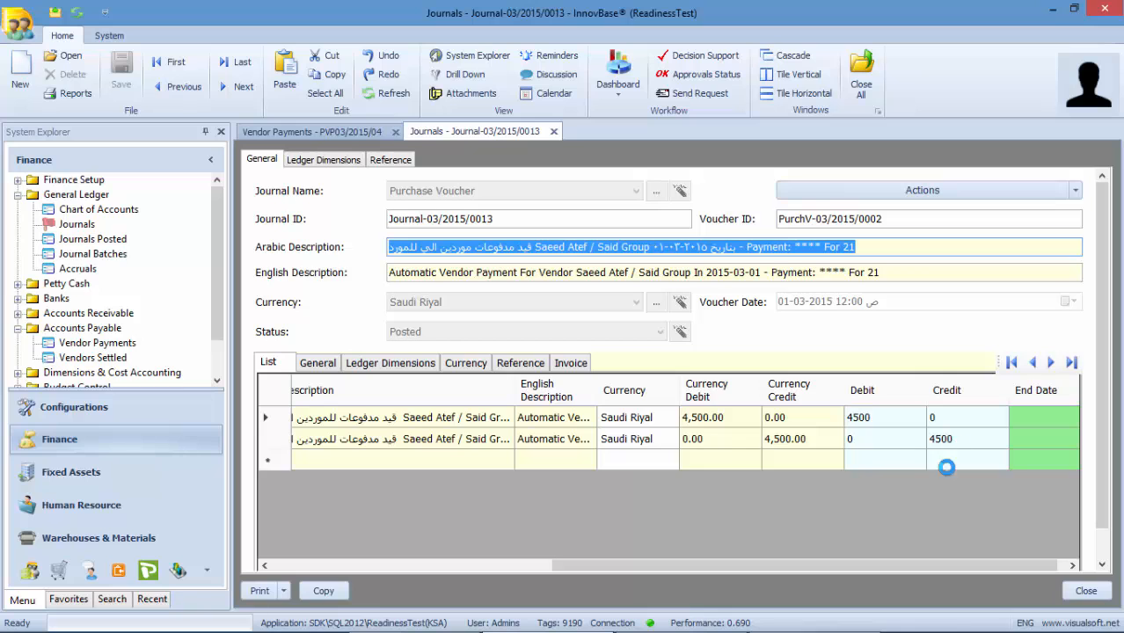
pyautogui.moveTo(894, 557); pyautogui.dragTo(674, 567)
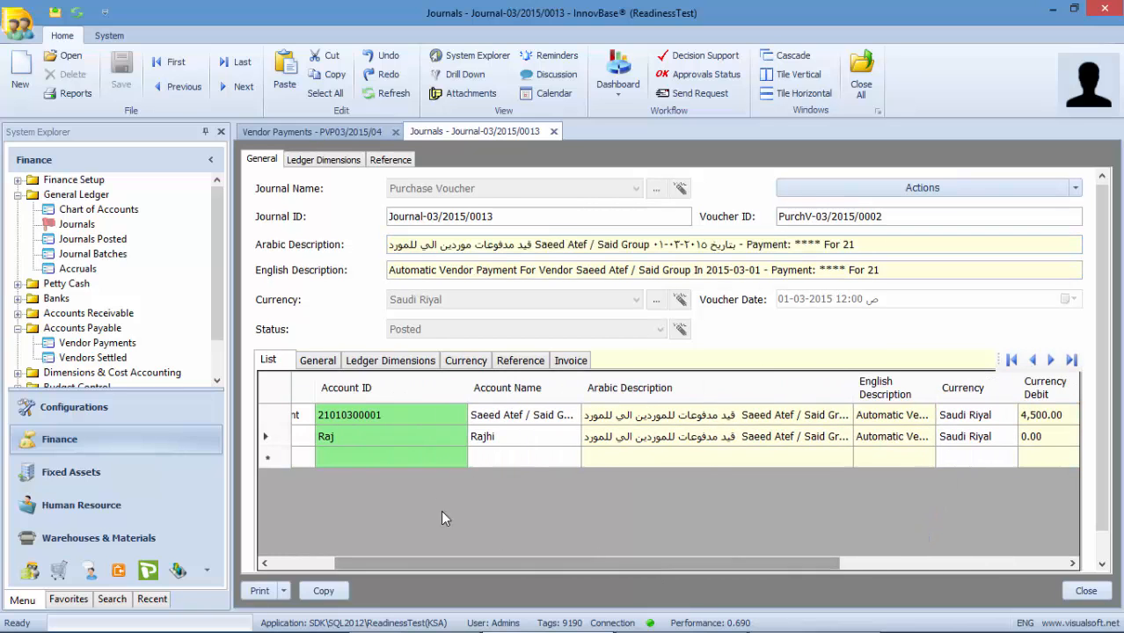
pyautogui.click(666, 419)
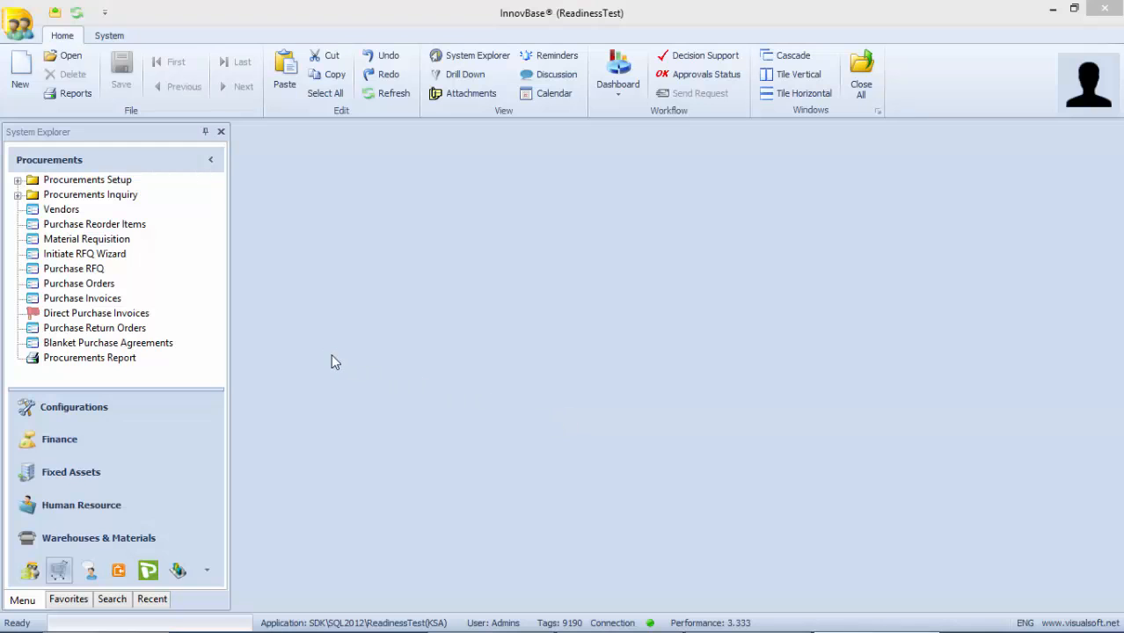
# - Create a new direct purchase invoice
pyautogui.click(144, 321)
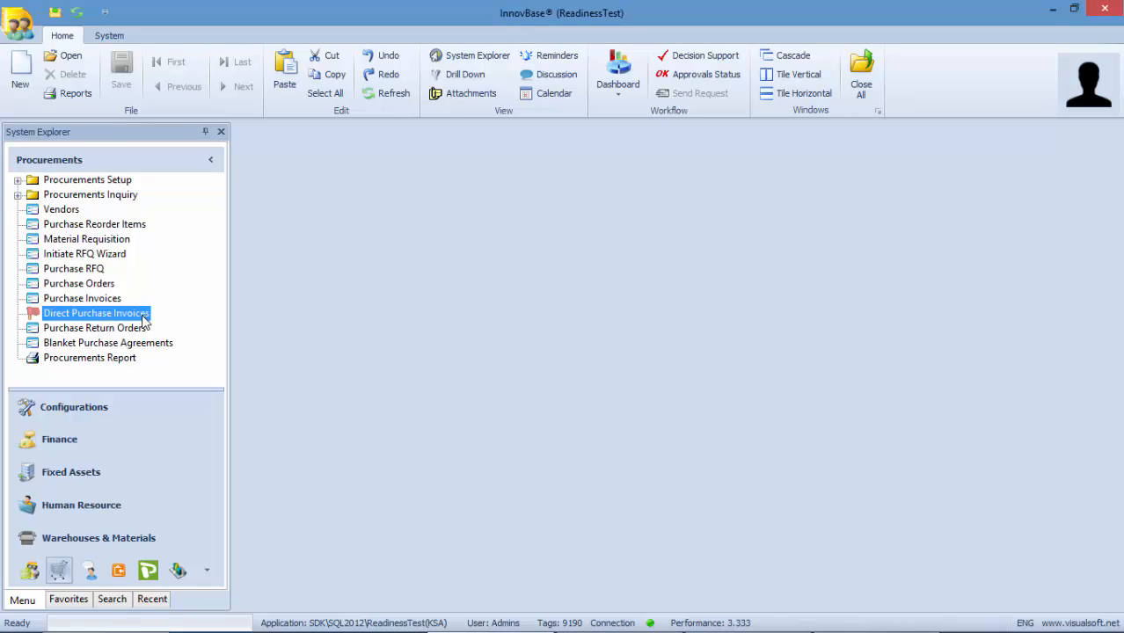
pyautogui.rightClick(145, 320)
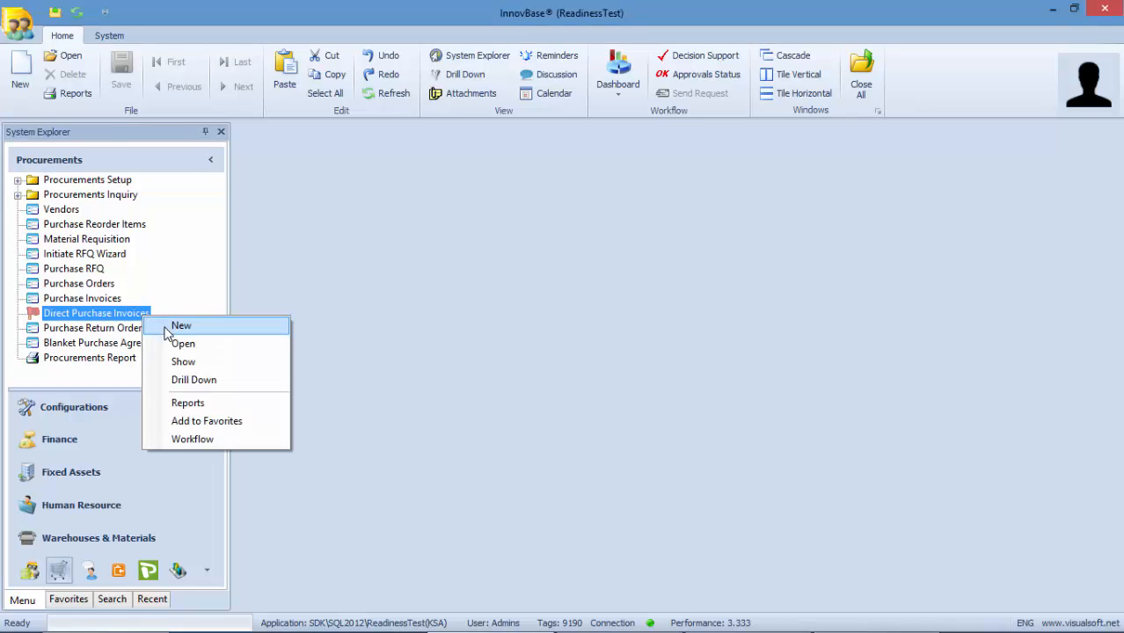
pyautogui.click(171, 327)
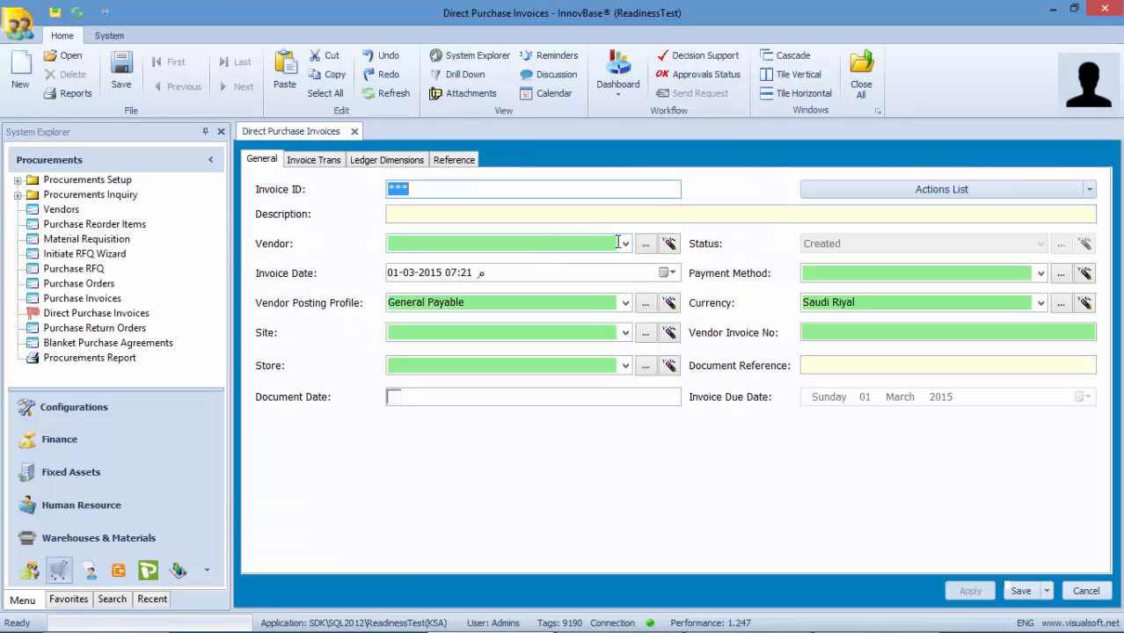
# - Set the invoice's vendor to Said Group, the same vendor as the payment, and its site to Khobar
pyautogui.click(625, 245)
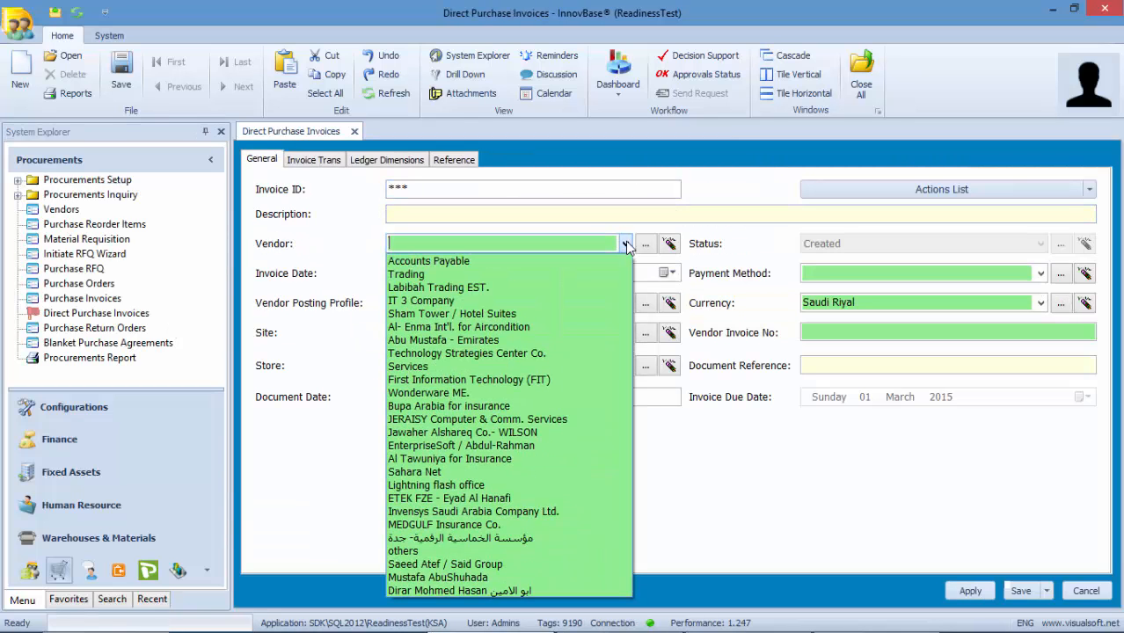
pyautogui.click(464, 568)
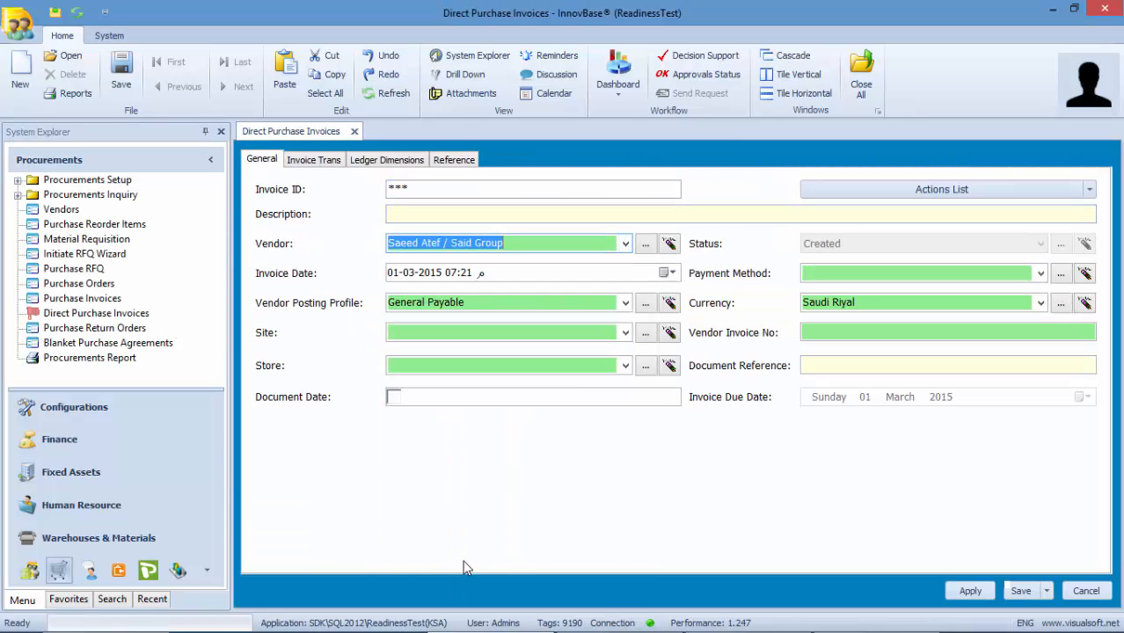
pyautogui.click(524, 334)
pyautogui.click(626, 332)
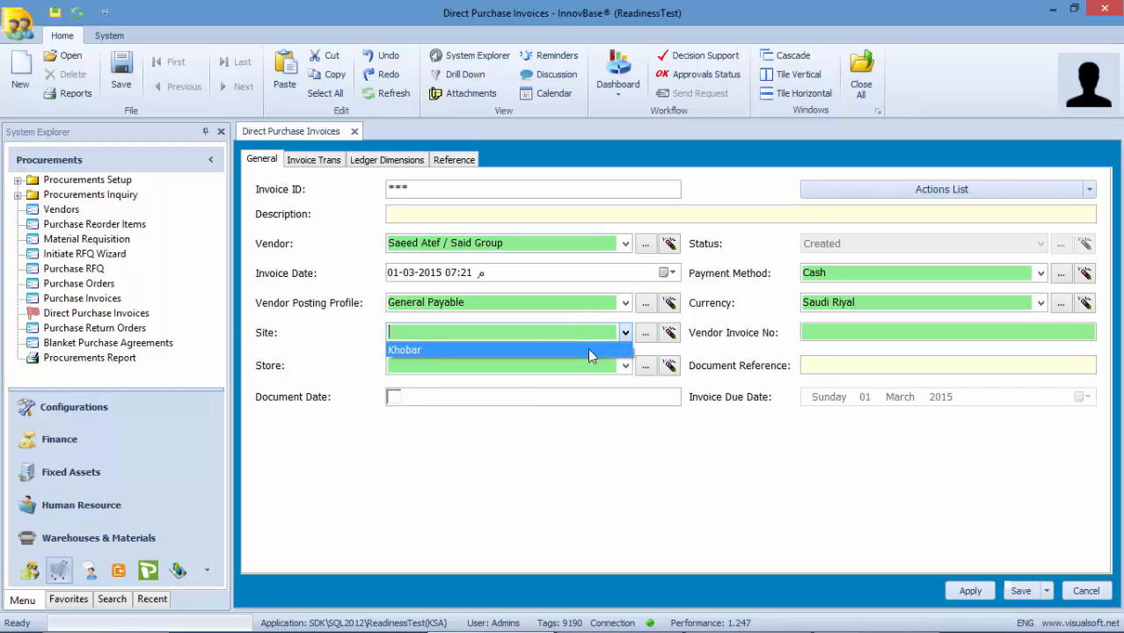
pyautogui.click(587, 348)
# - Choose Visualsoft Store, enter the vendor's invoice number, and bring up the invoice lines
pyautogui.click(625, 366)
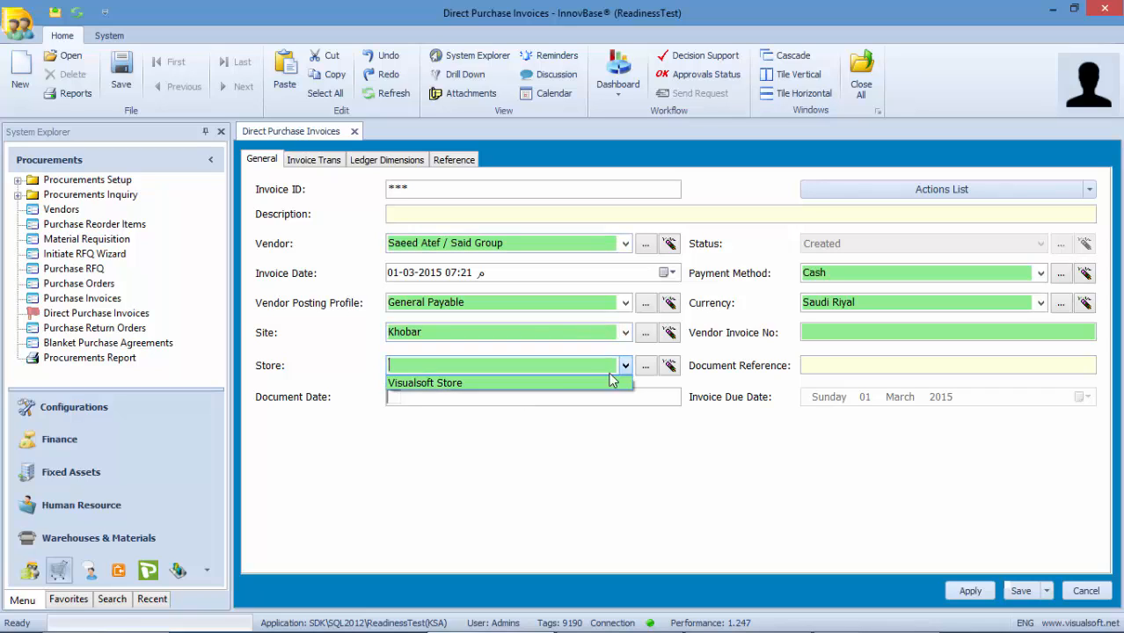
pyautogui.click(561, 385)
pyautogui.click(808, 327)
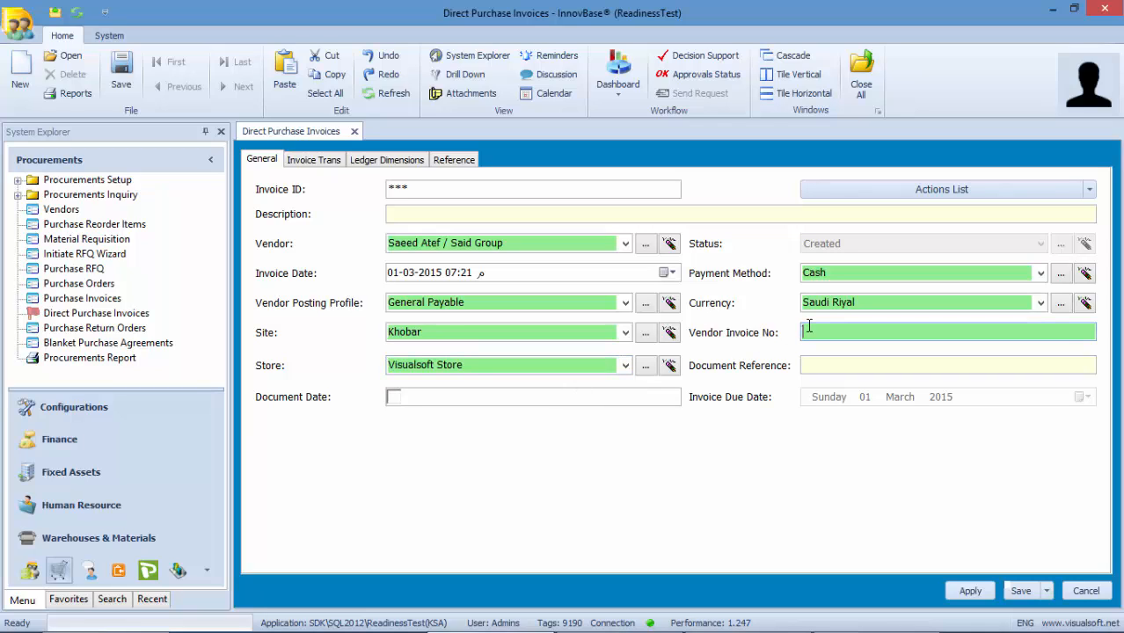
pyautogui.write('124578')
pyautogui.click(329, 160)
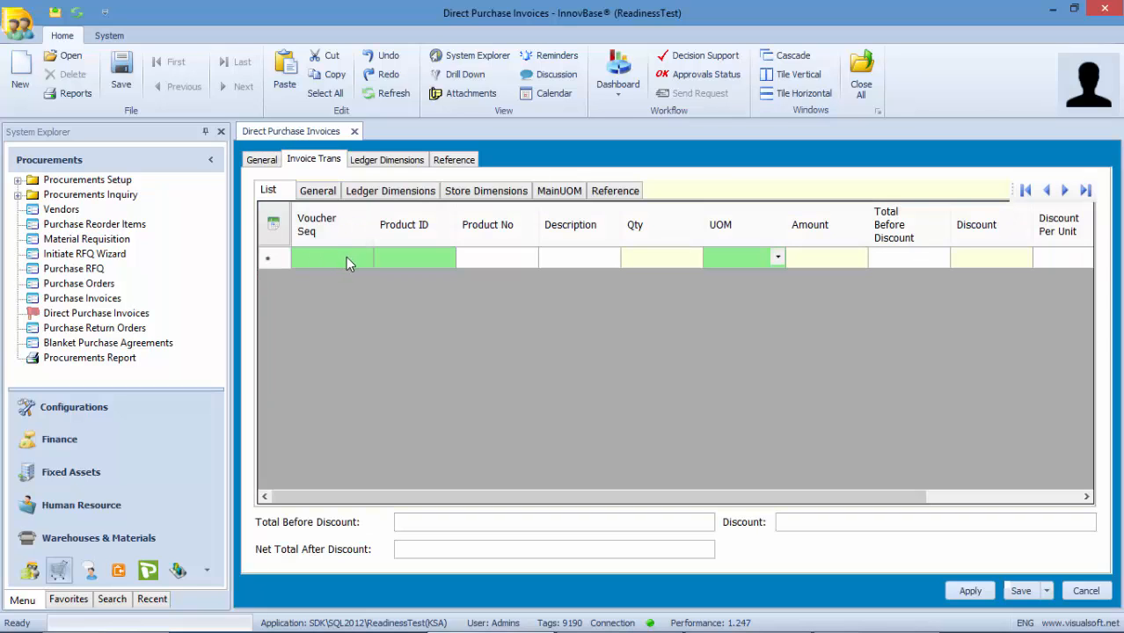
# - Add the first invoice line: product 2014, quantity 10, amount 5,000
pyautogui.click(346, 257)
pyautogui.write('1')
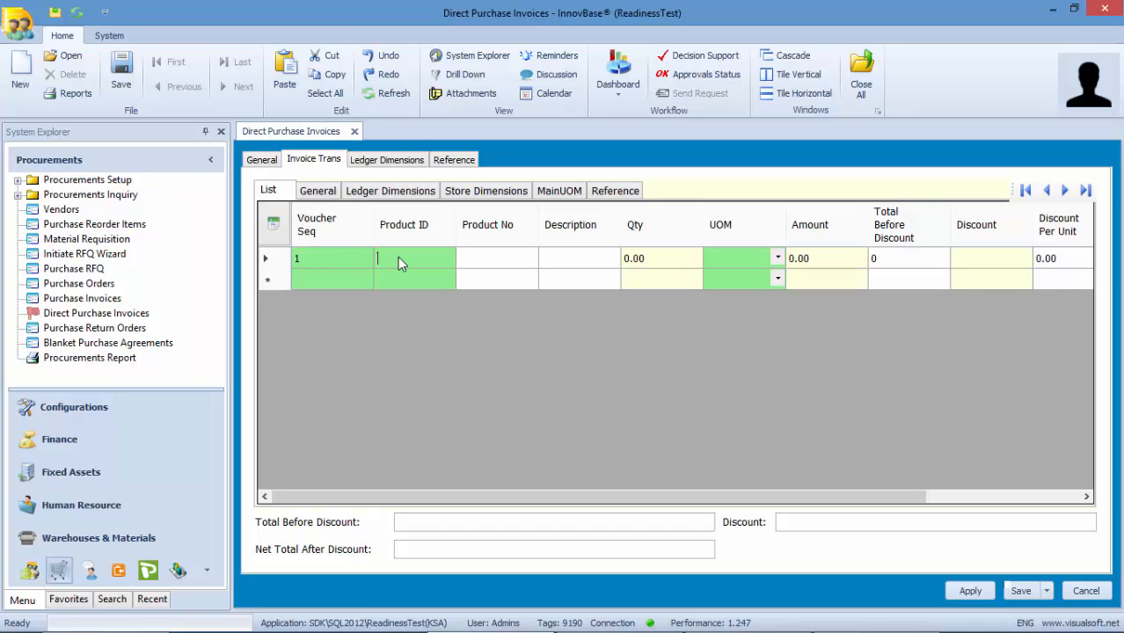
pyautogui.click(398, 257)
pyautogui.write('ثضعهح')
pyautogui.press('BackSpace')
pyautogui.press('BackSpace')
pyautogui.press('BackSpace')
pyautogui.press('BackSpace')
pyautogui.write('esa')
pyautogui.click(492, 270)
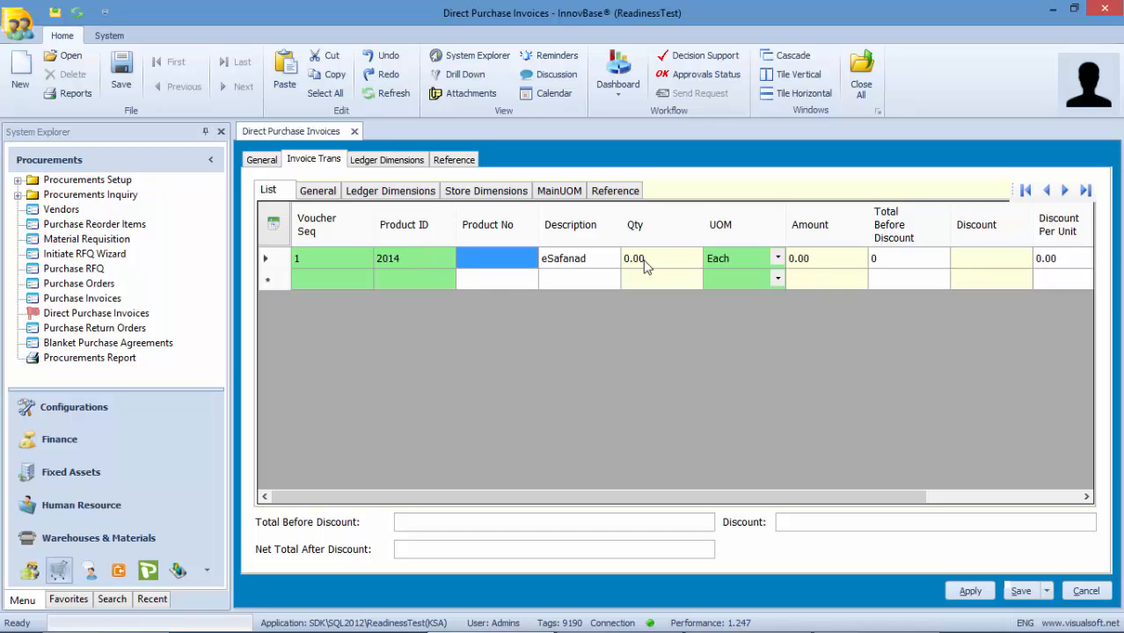
pyautogui.click(637, 259)
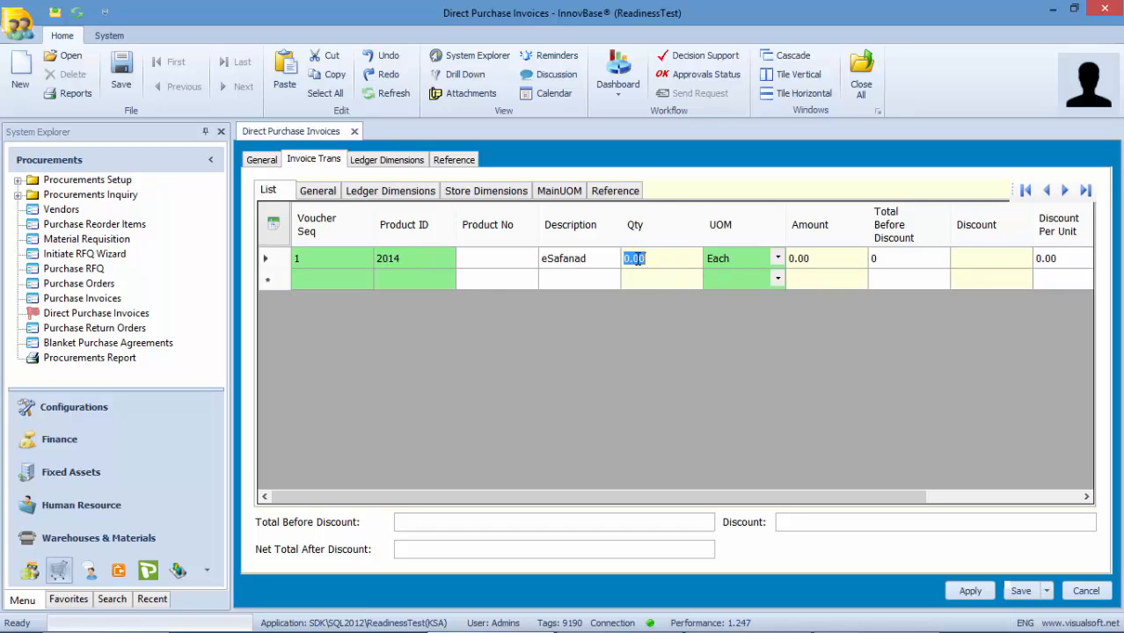
pyautogui.write('10')
pyautogui.click(789, 262)
pyautogui.click(423, 282)
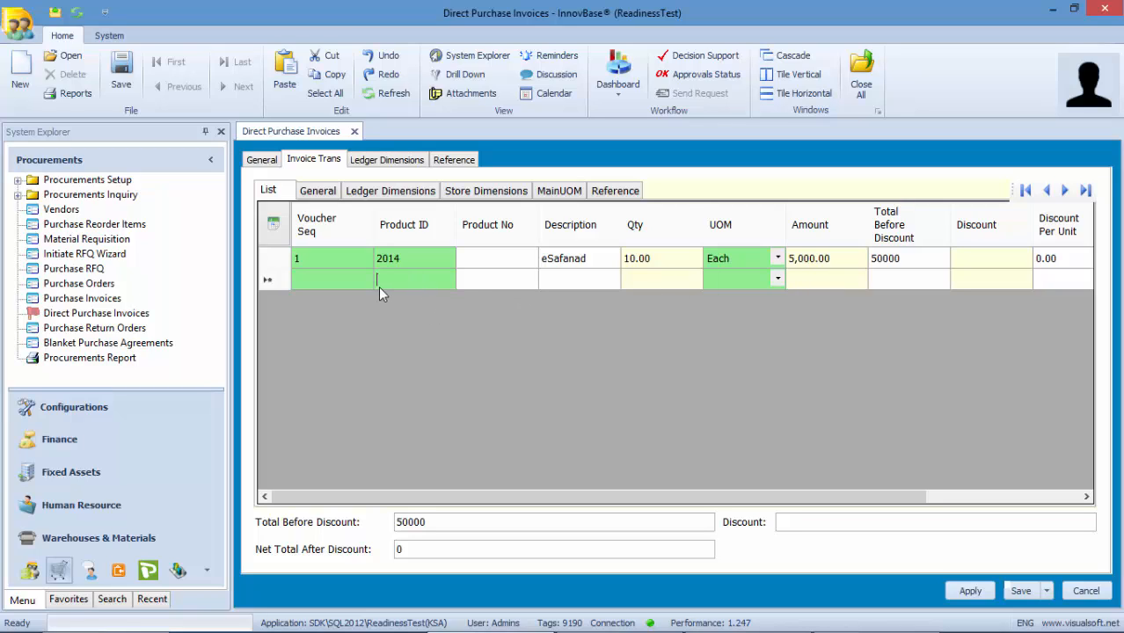
# - Add a second line for product 275631 found via % search, quantity 1 at 10,000, and show ledger dimensions
pyautogui.write('%')
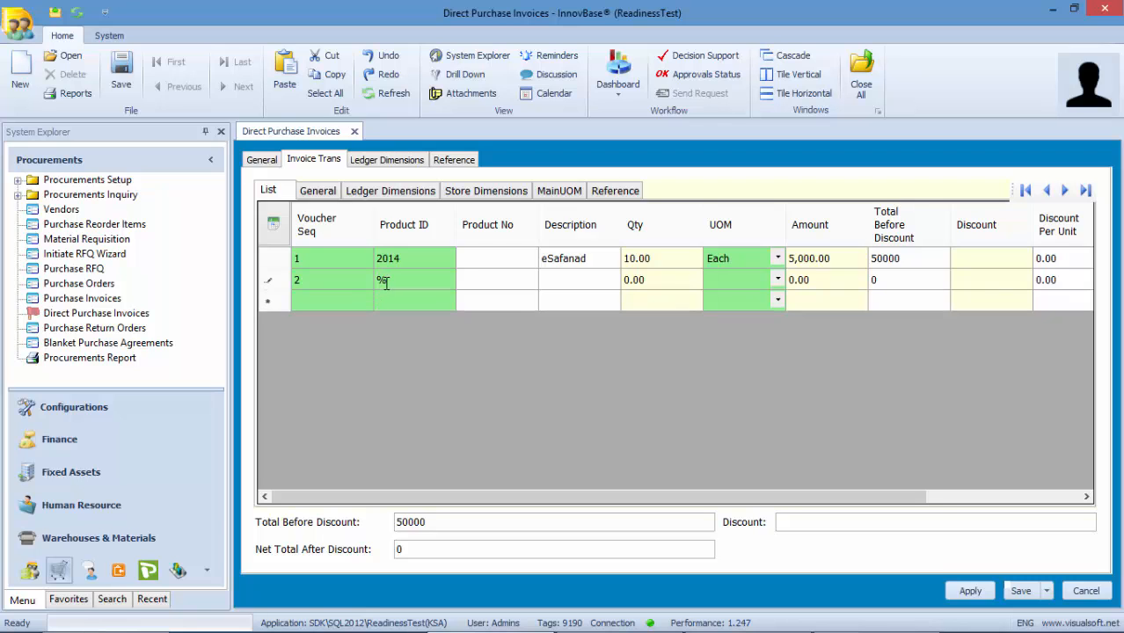
pyautogui.press('Return')
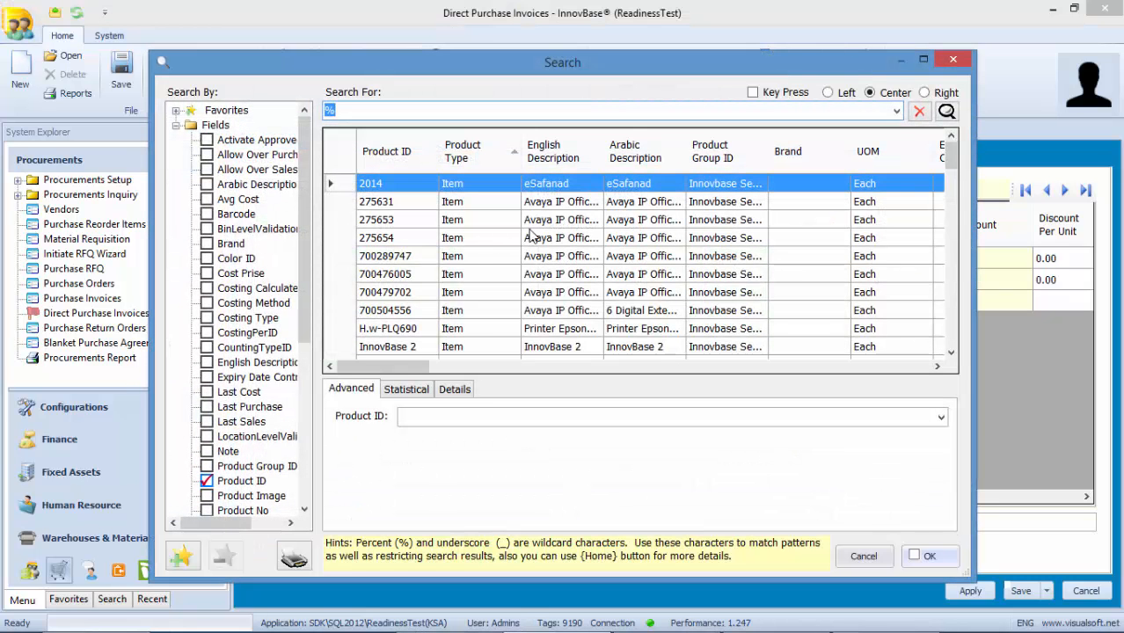
pyautogui.click(549, 204)
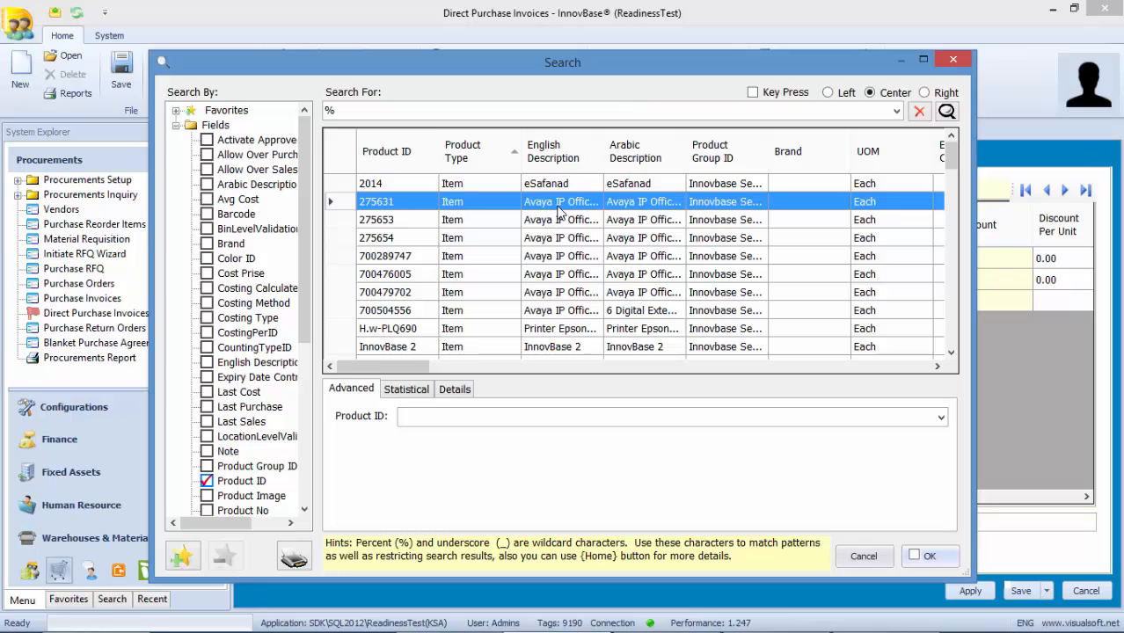
pyautogui.doubleClick(558, 211)
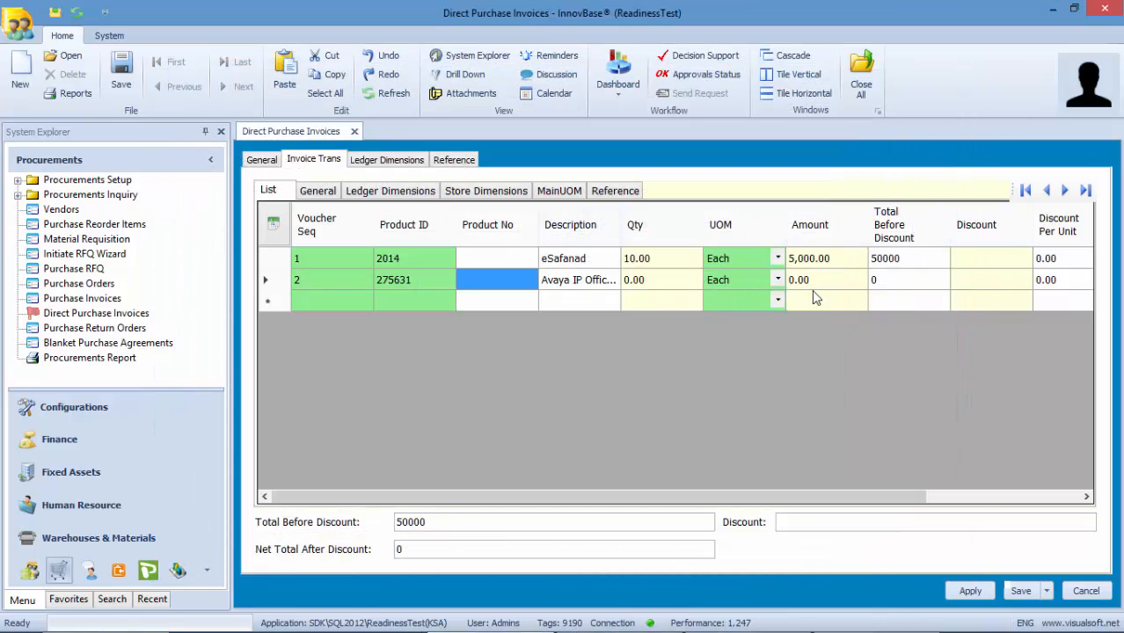
pyautogui.click(666, 286)
pyautogui.write('1')
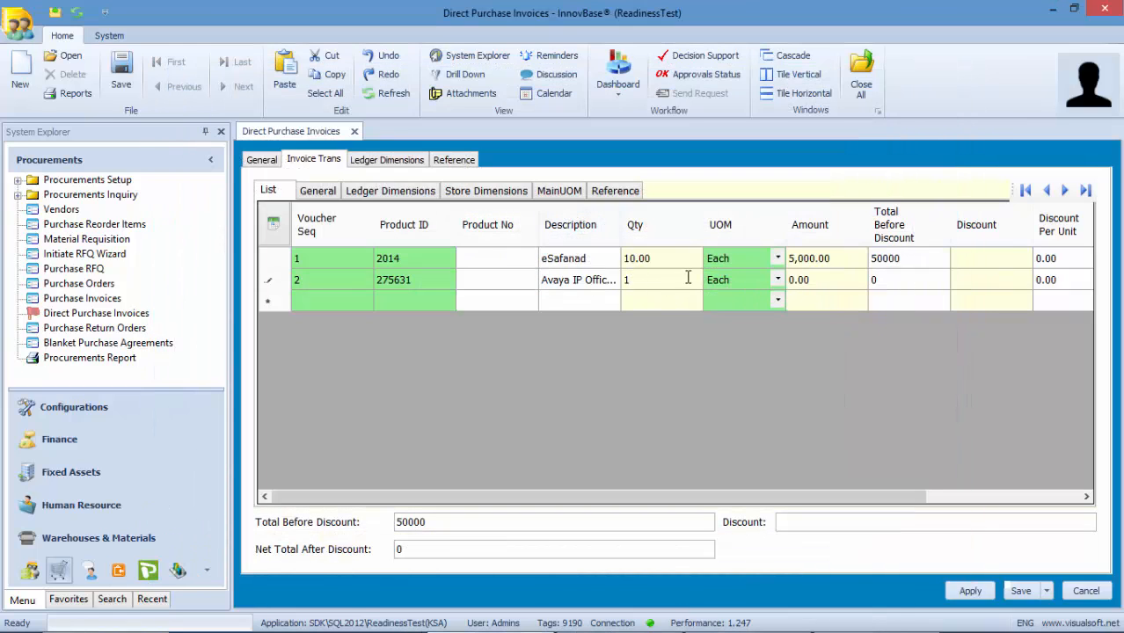
pyautogui.click(806, 288)
pyautogui.write('10,000')
pyautogui.click(828, 306)
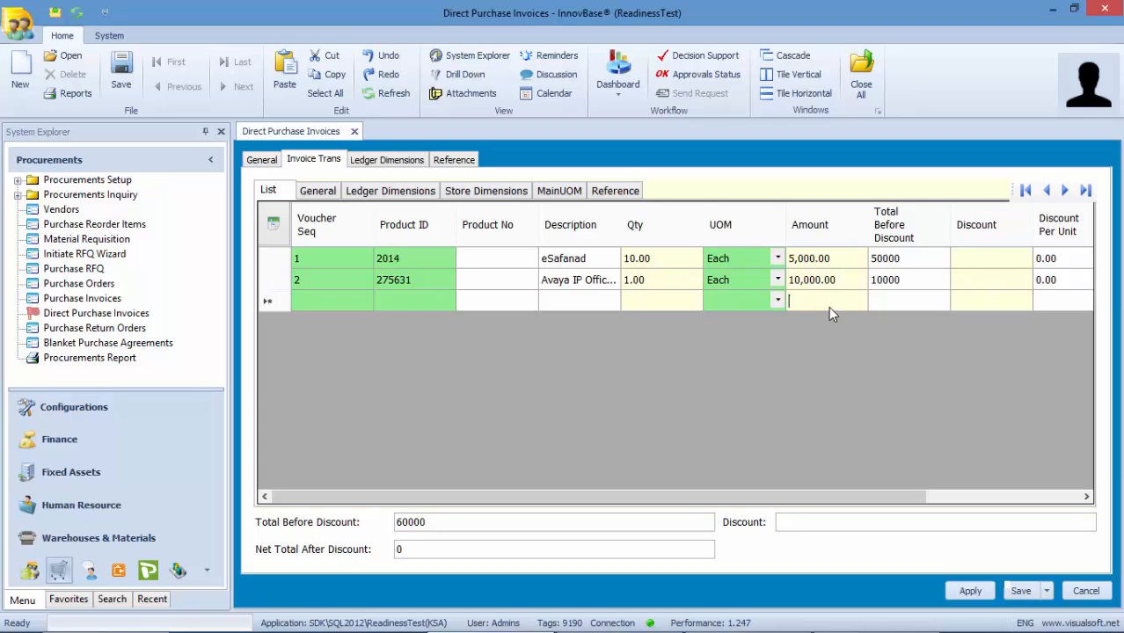
pyautogui.click(377, 159)
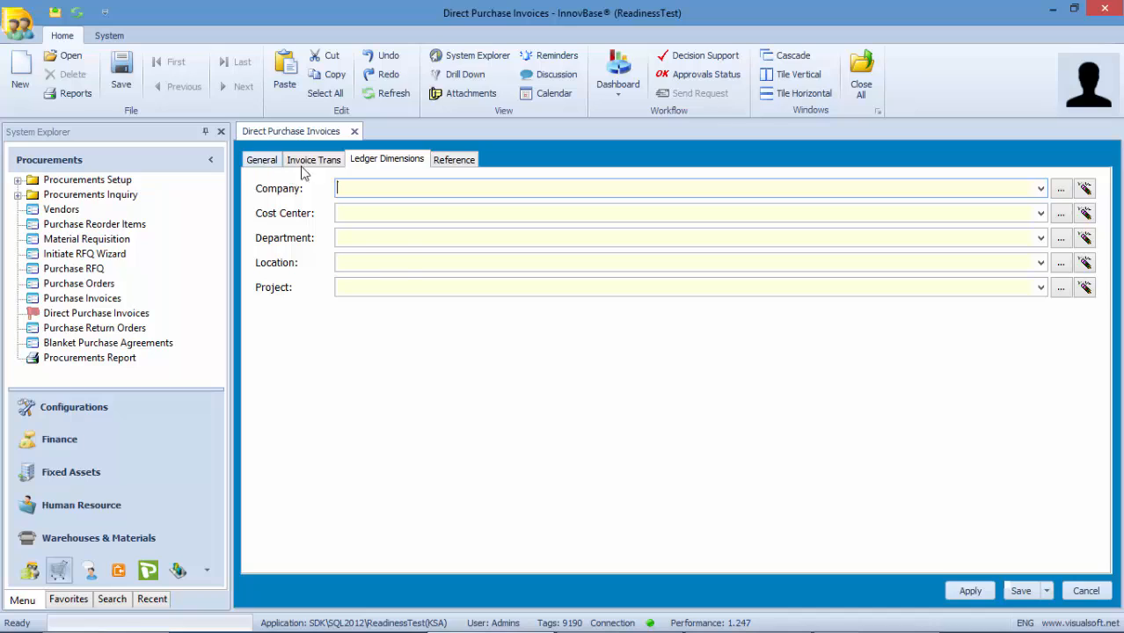
# - Post the invoice as PInvD03/2015/01 and view its reference showing journal Journal-03/2015/0014
pyautogui.click(262, 161)
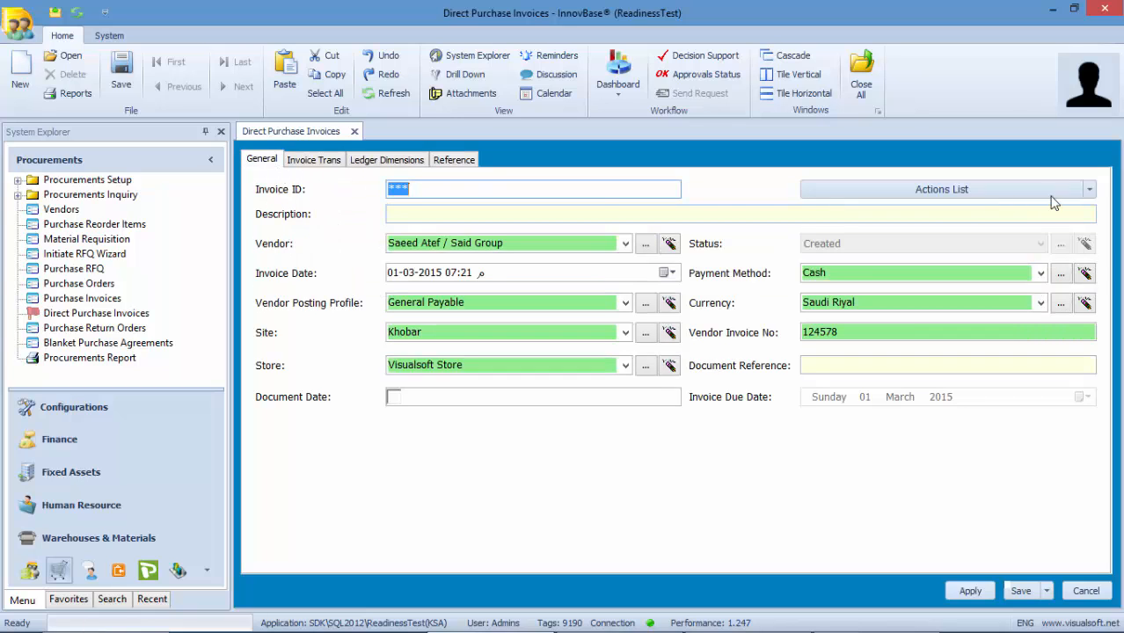
pyautogui.click(1089, 192)
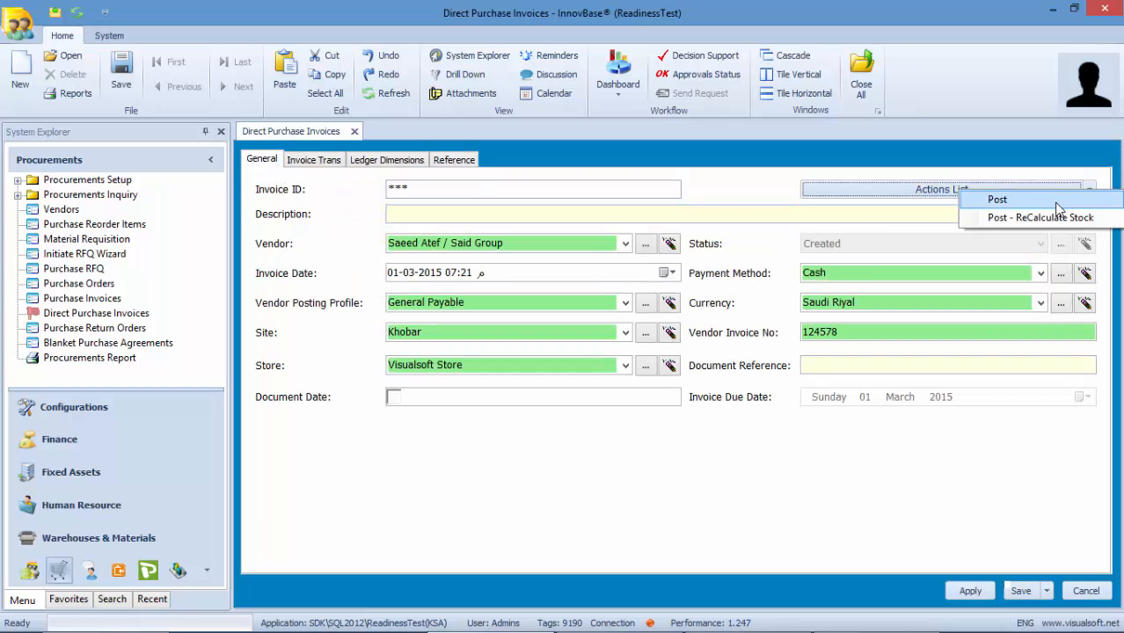
pyautogui.click(1056, 201)
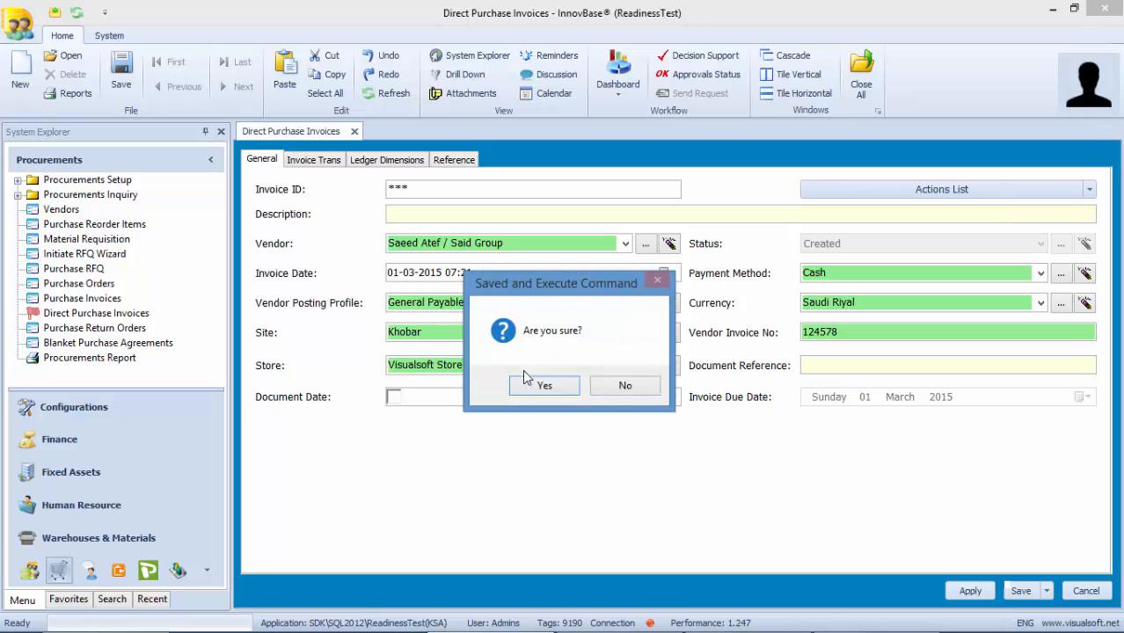
pyautogui.click(543, 387)
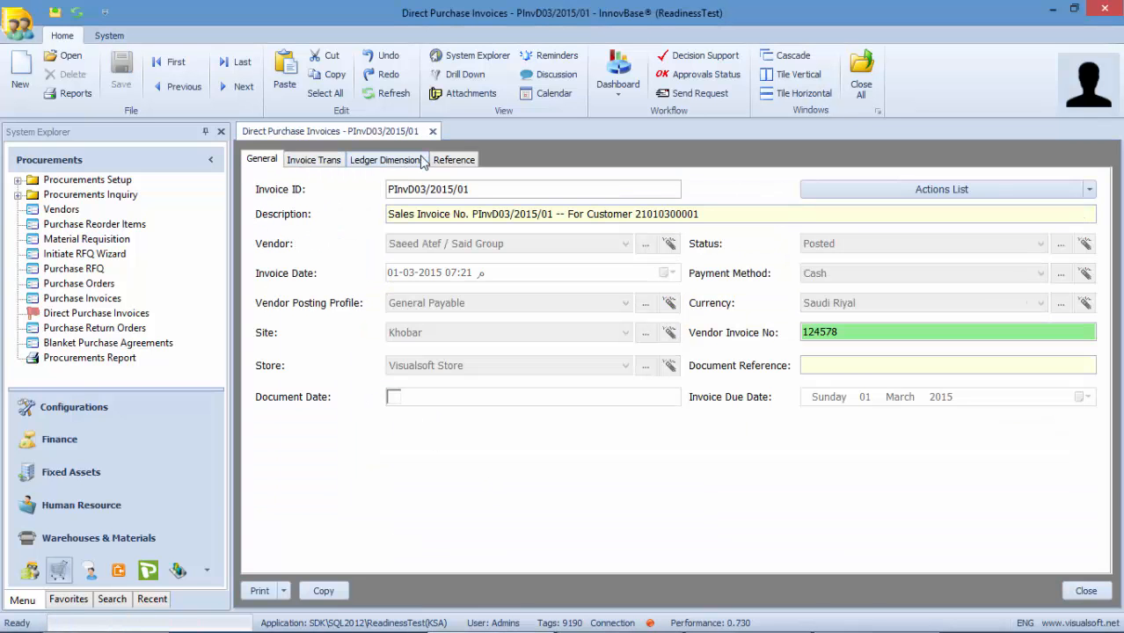
pyautogui.click(441, 163)
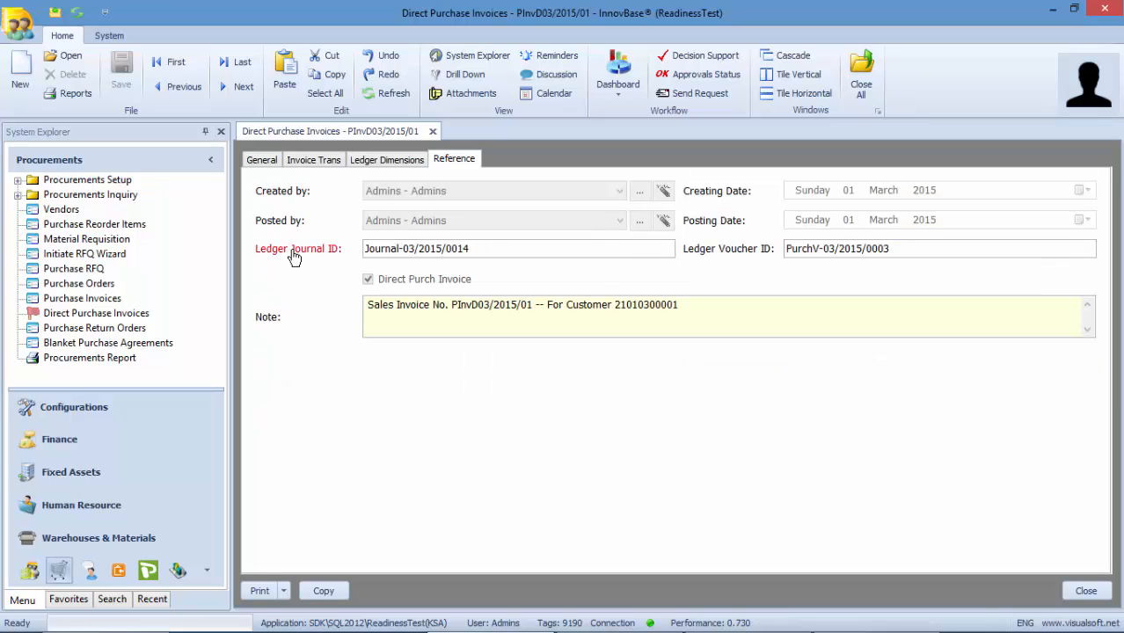
# - Open Journal-03/2015/0014, verify the 60,000 credit against 50,000 and 10,000 debits, then close it and the invoice
pyautogui.click(294, 255)
pyautogui.click(364, 282)
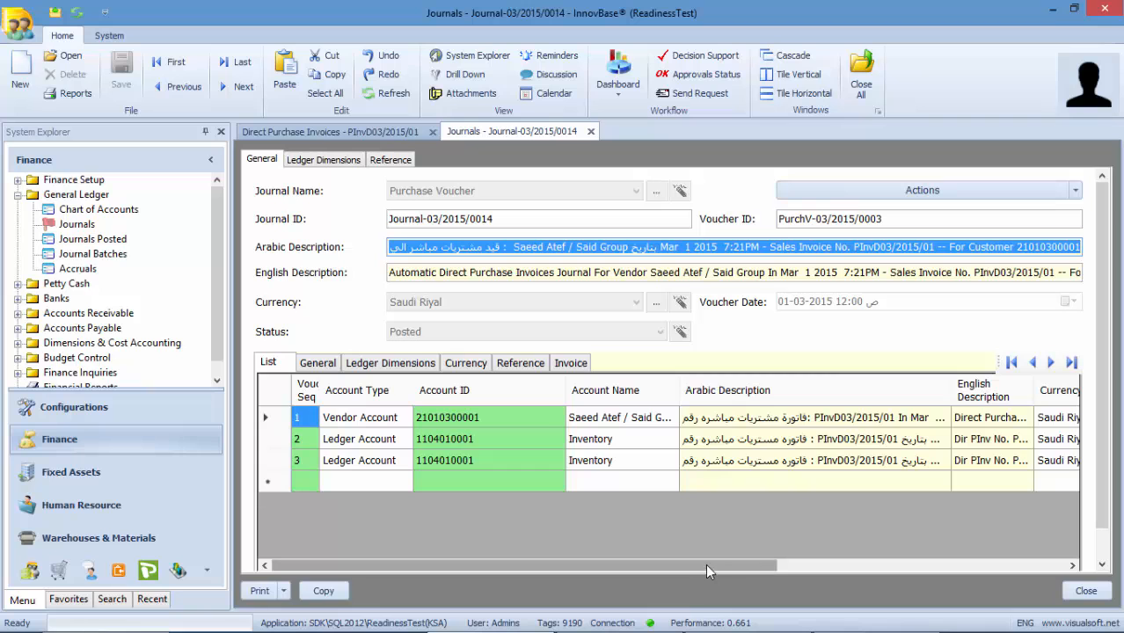
pyautogui.moveTo(705, 564); pyautogui.dragTo(1002, 539)
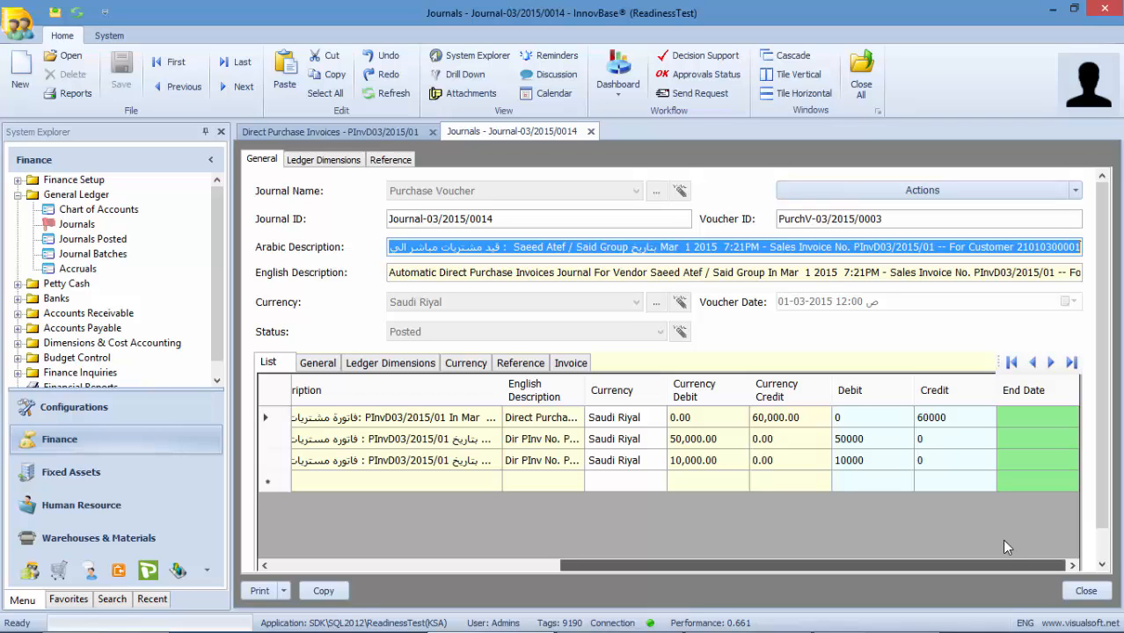
pyautogui.click(961, 419)
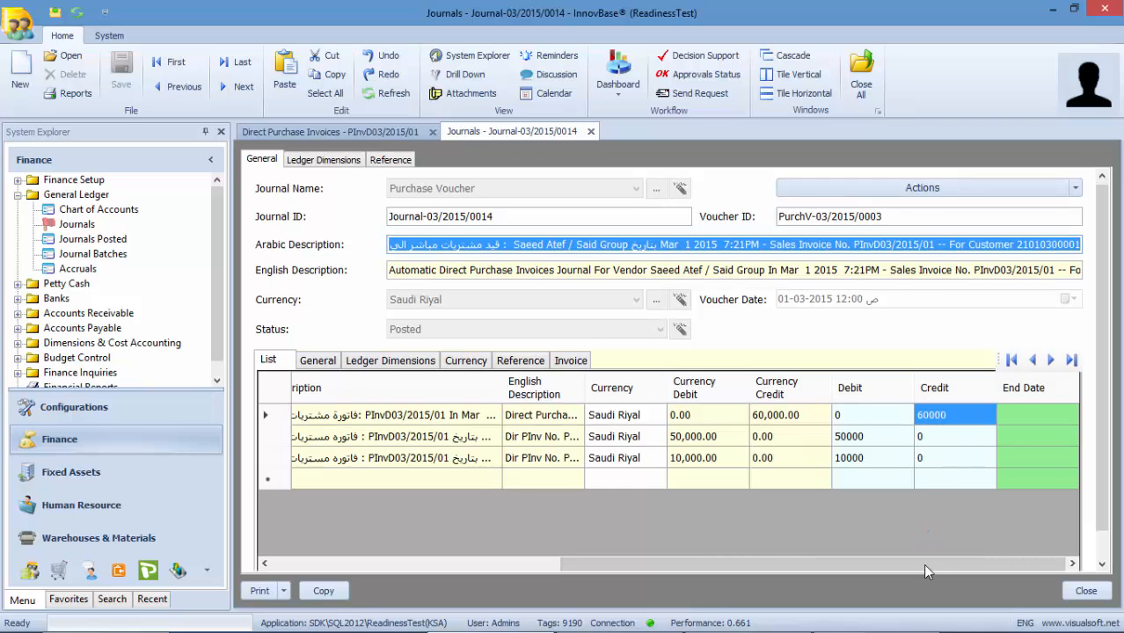
pyautogui.moveTo(922, 564); pyautogui.dragTo(723, 569)
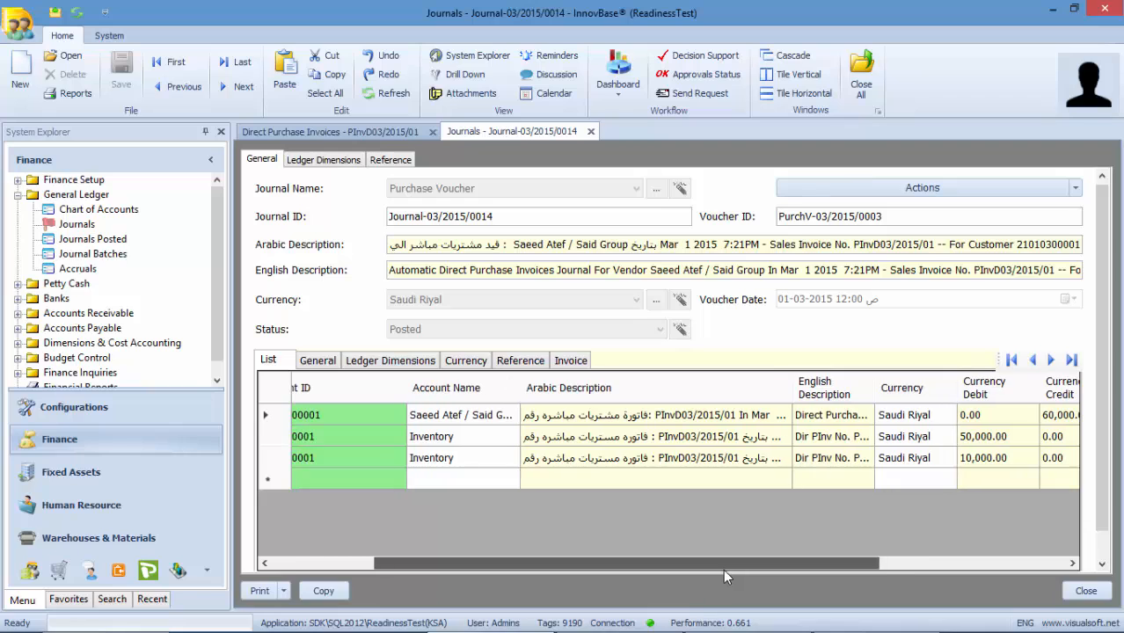
pyautogui.click(759, 442)
pyautogui.click(749, 466)
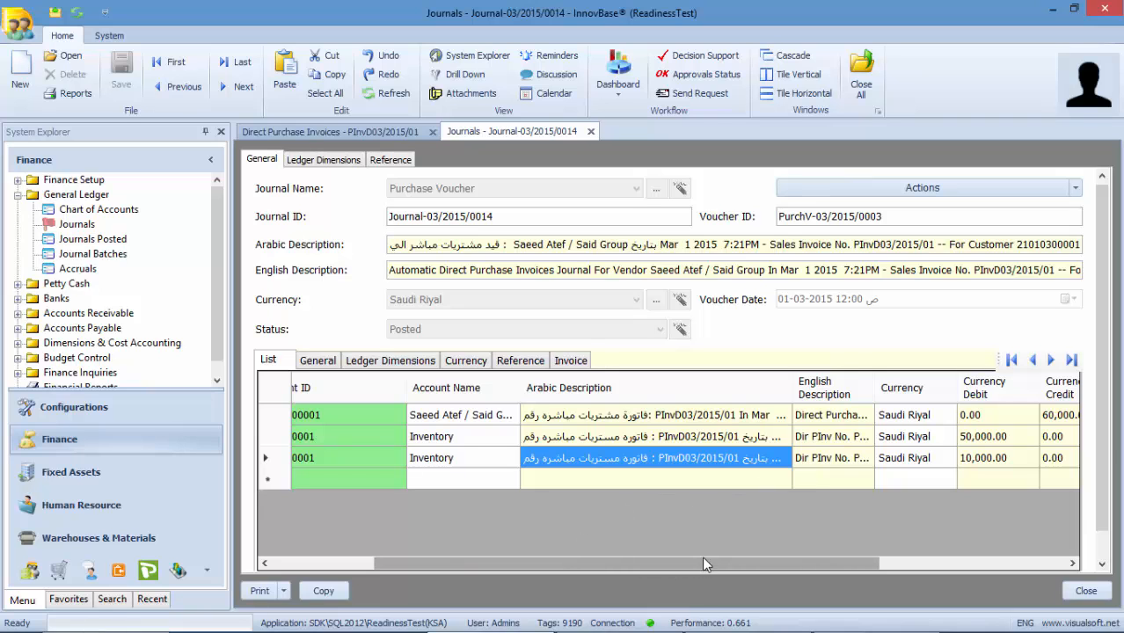
pyautogui.moveTo(705, 564); pyautogui.dragTo(867, 564)
pyautogui.click(741, 459)
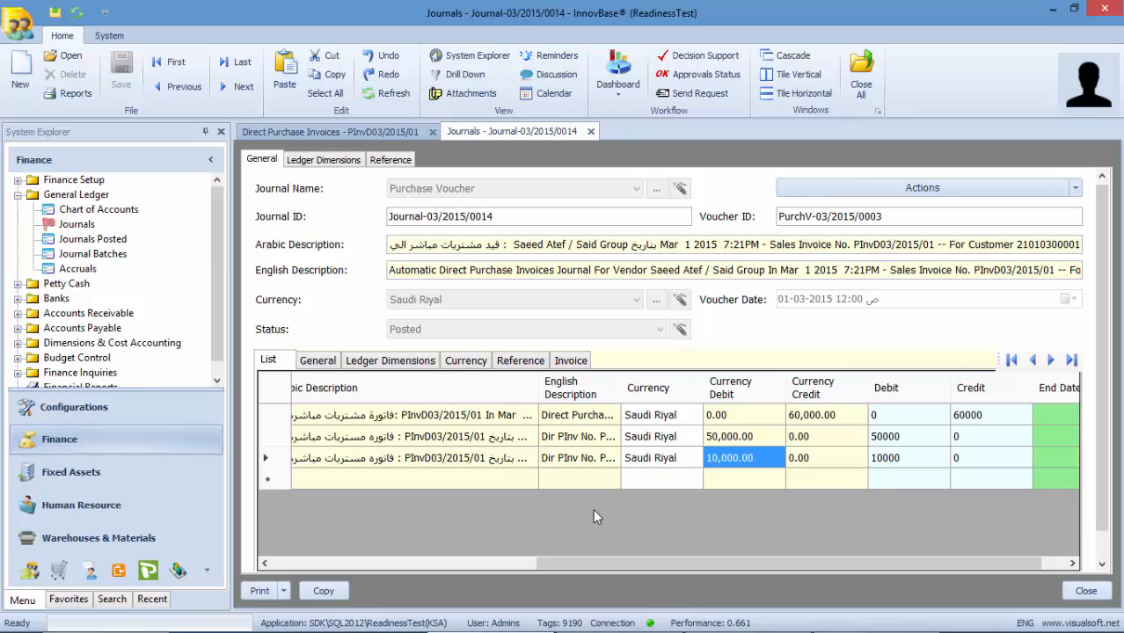
pyautogui.click(590, 131)
pyautogui.click(432, 132)
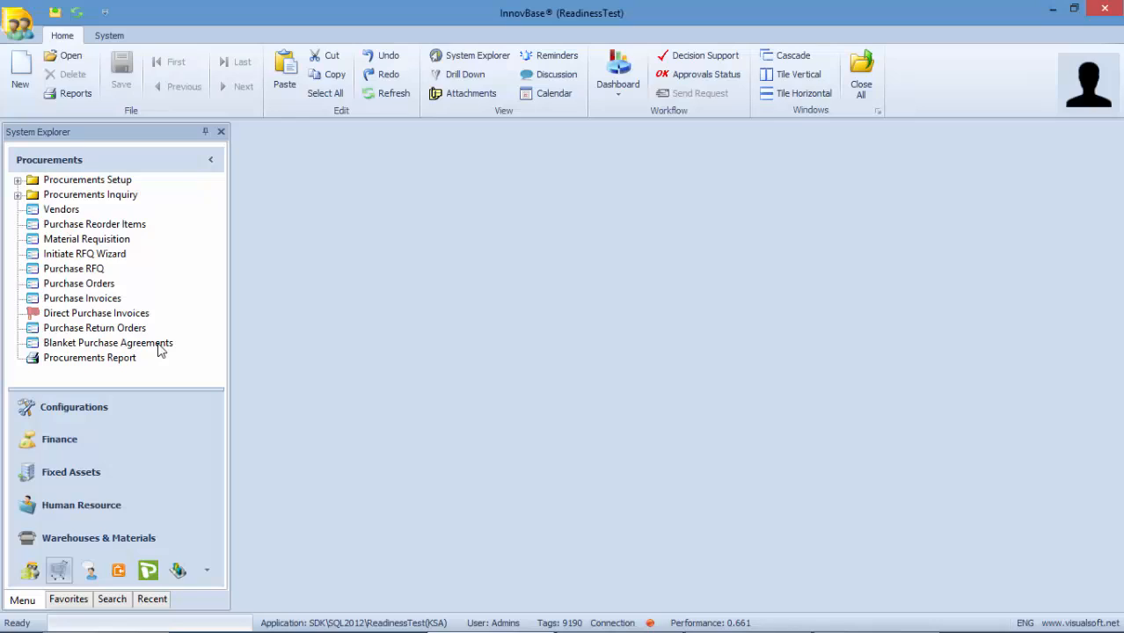
pyautogui.click(160, 350)
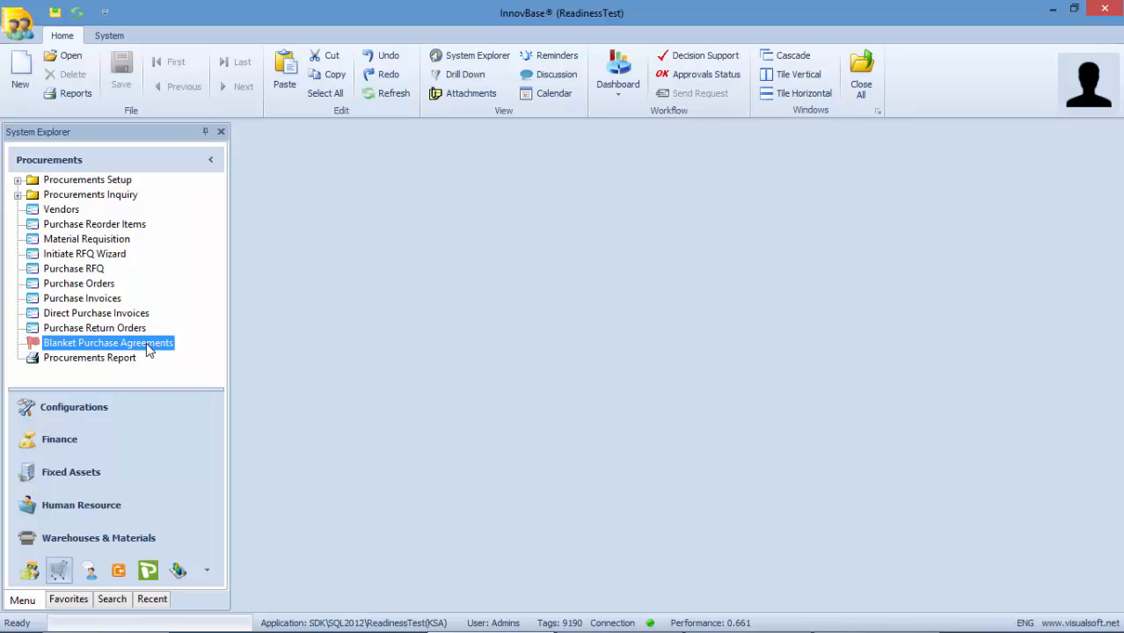
# - Create a new blanket purchase agreement from the Blanket Purchase Agreements node in System Explorer
pyautogui.rightClick(148, 350)
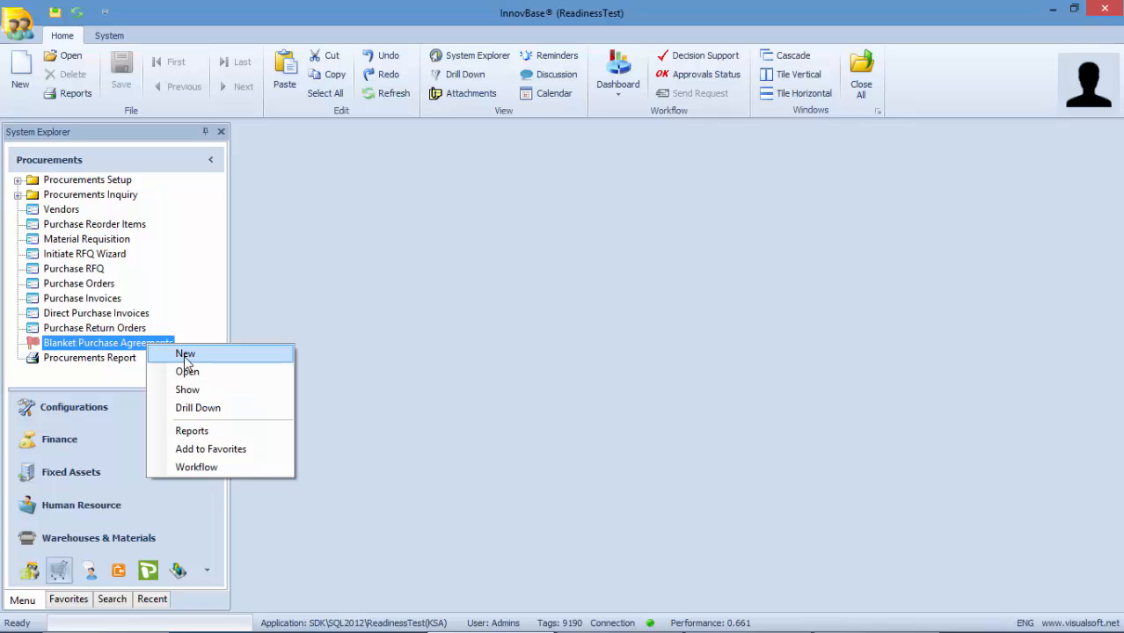
pyautogui.click(186, 353)
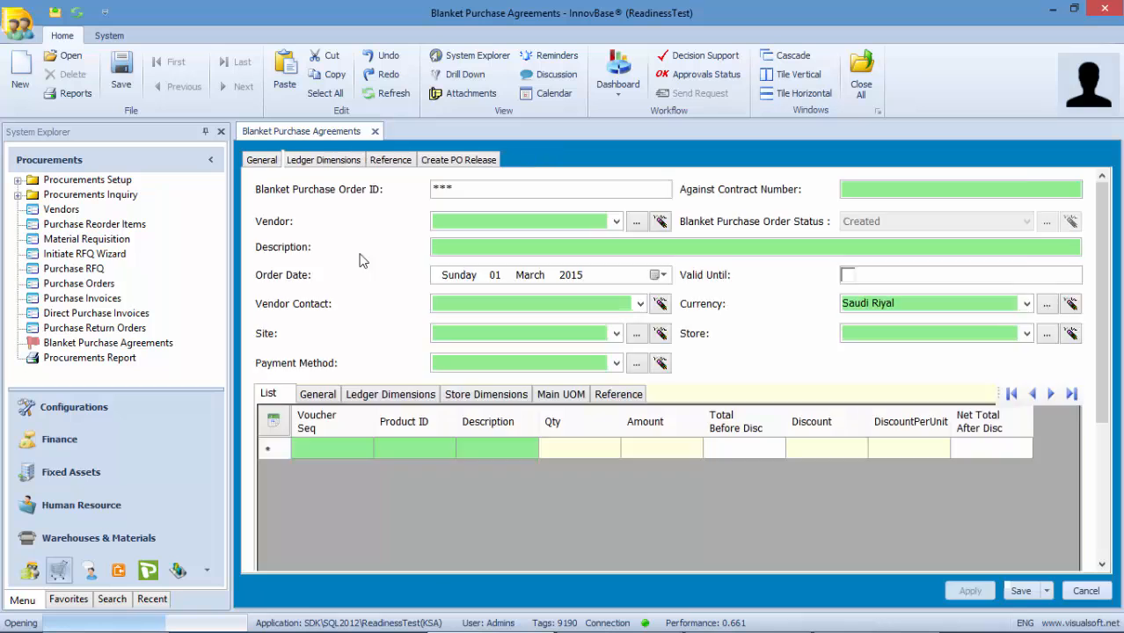
# - Fill the agreement header with the vendor, its contact, description Agreement10, site Khobar and store Visualsoft Store
pyautogui.click(615, 222)
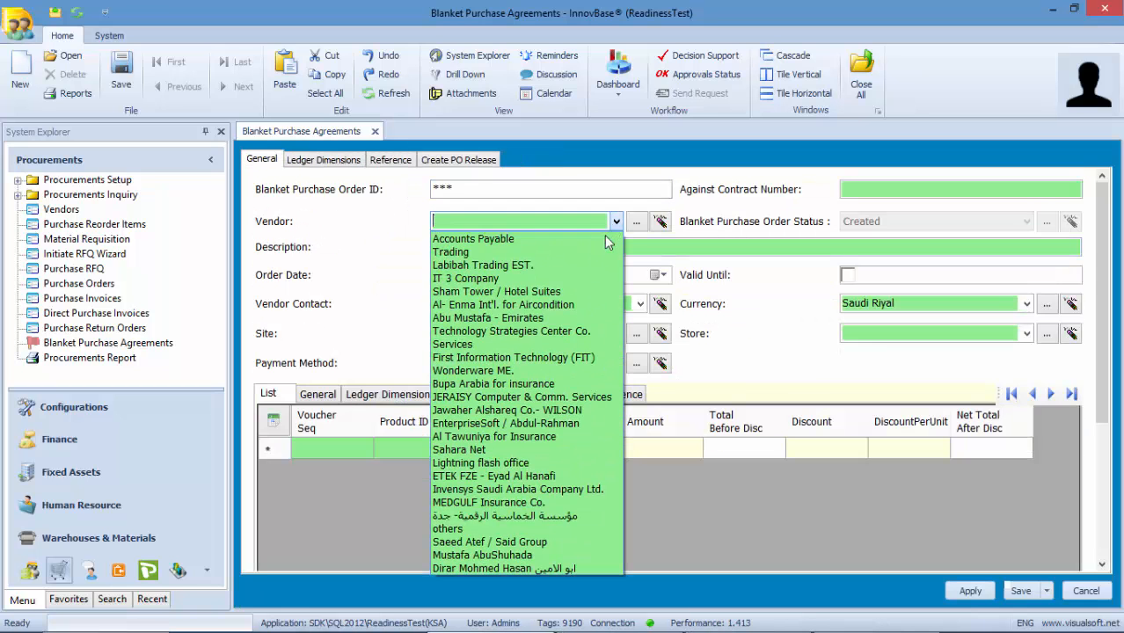
pyautogui.click(479, 542)
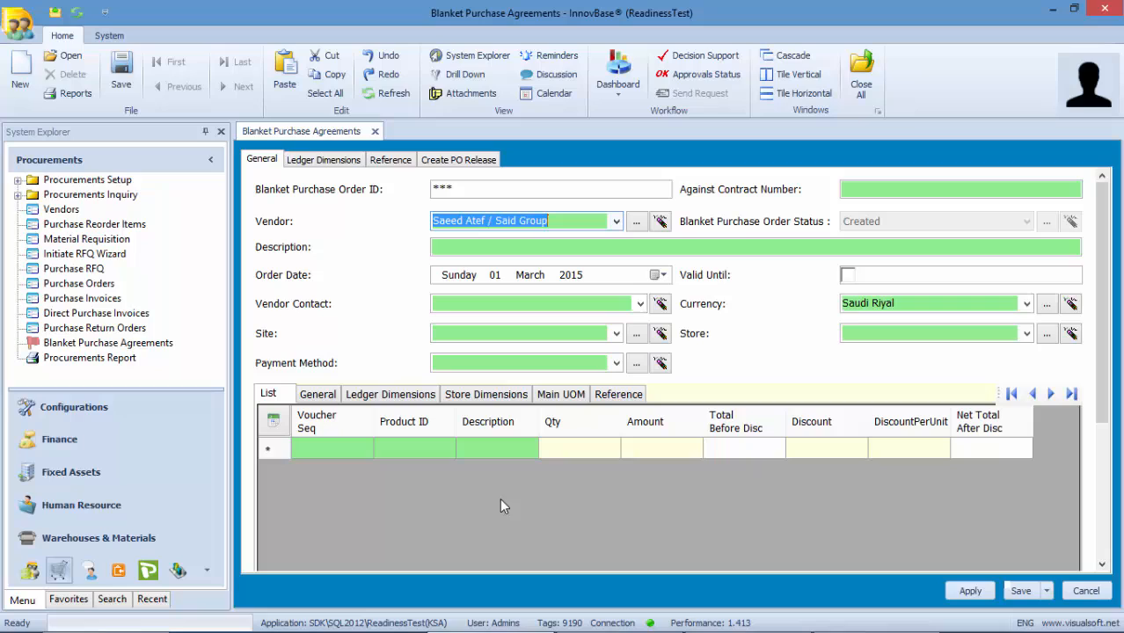
pyautogui.click(738, 249)
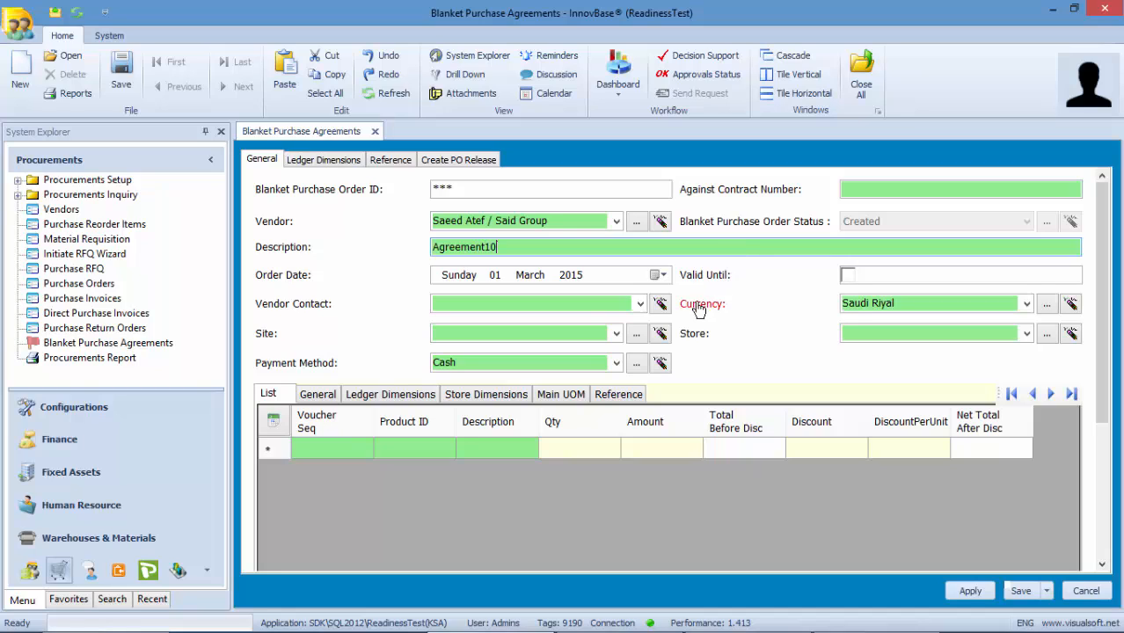
pyautogui.click(640, 304)
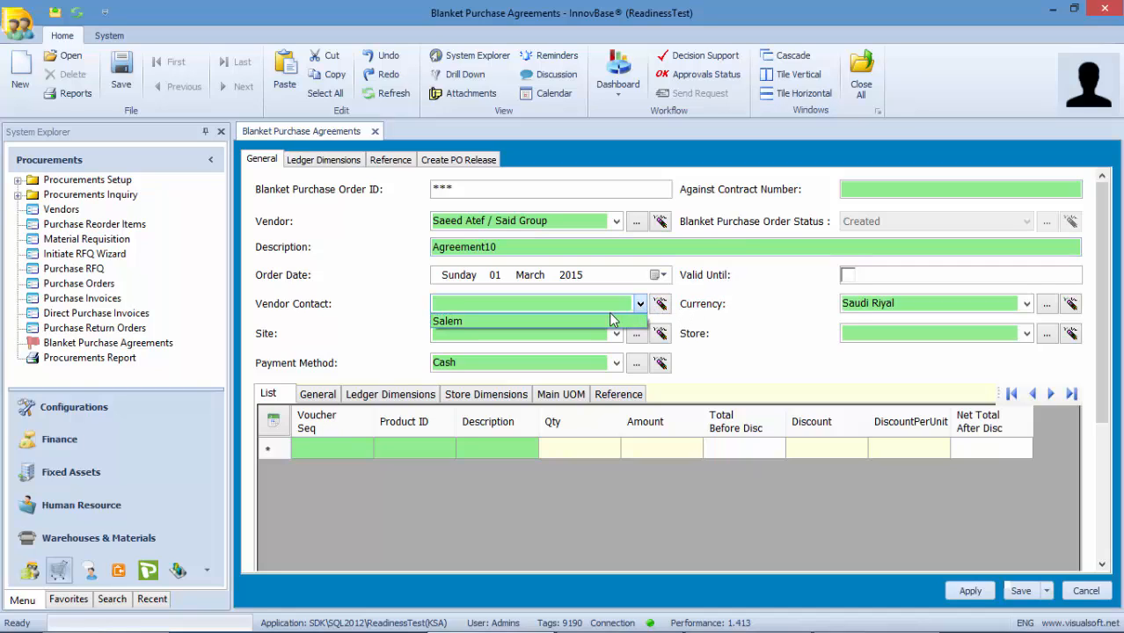
pyautogui.click(616, 321)
pyautogui.click(619, 334)
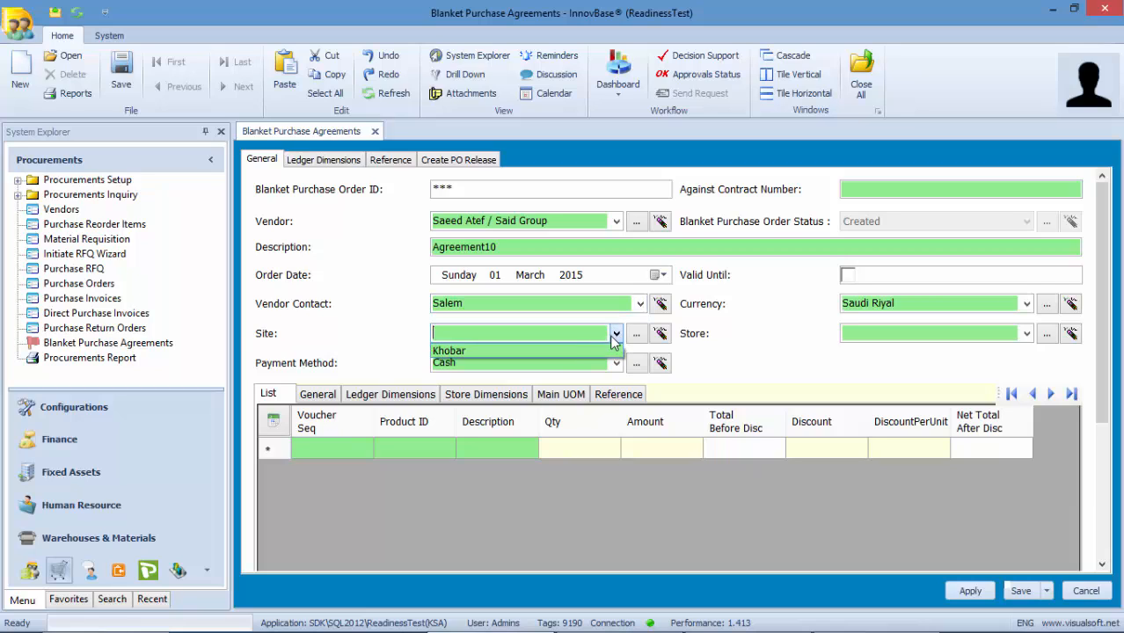
pyautogui.click(576, 352)
pyautogui.click(1026, 333)
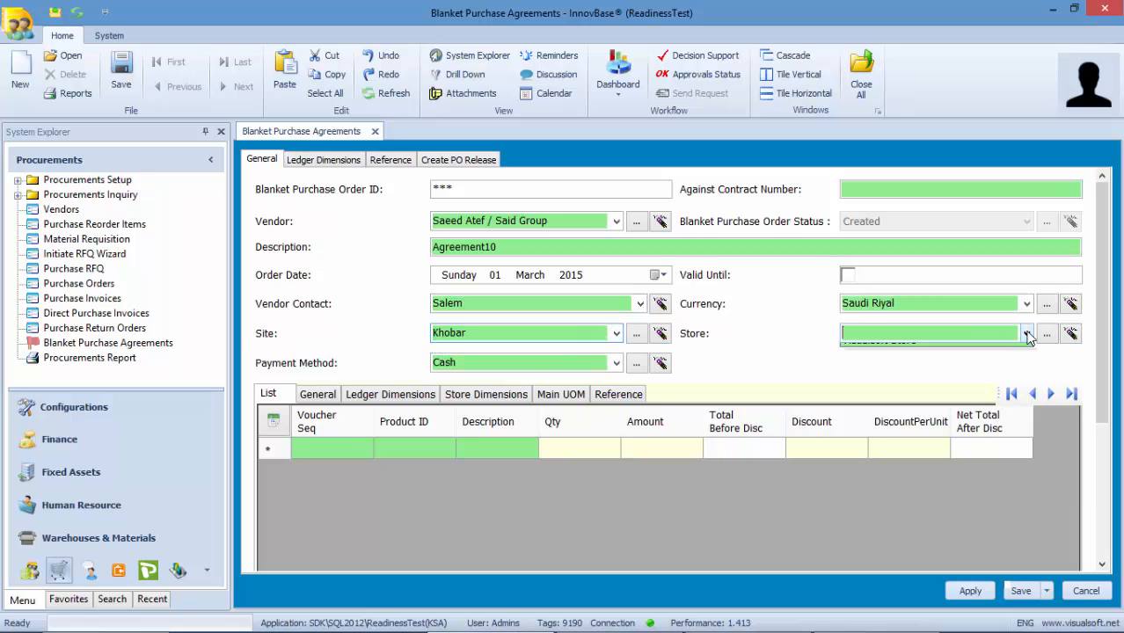
pyautogui.click(969, 354)
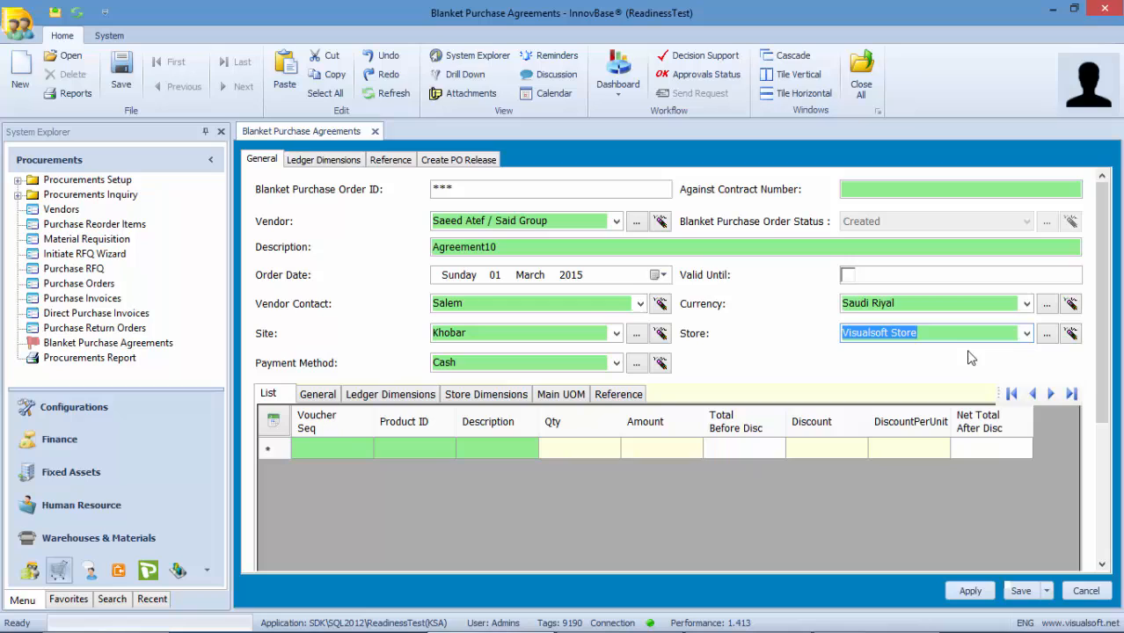
pyautogui.click(411, 445)
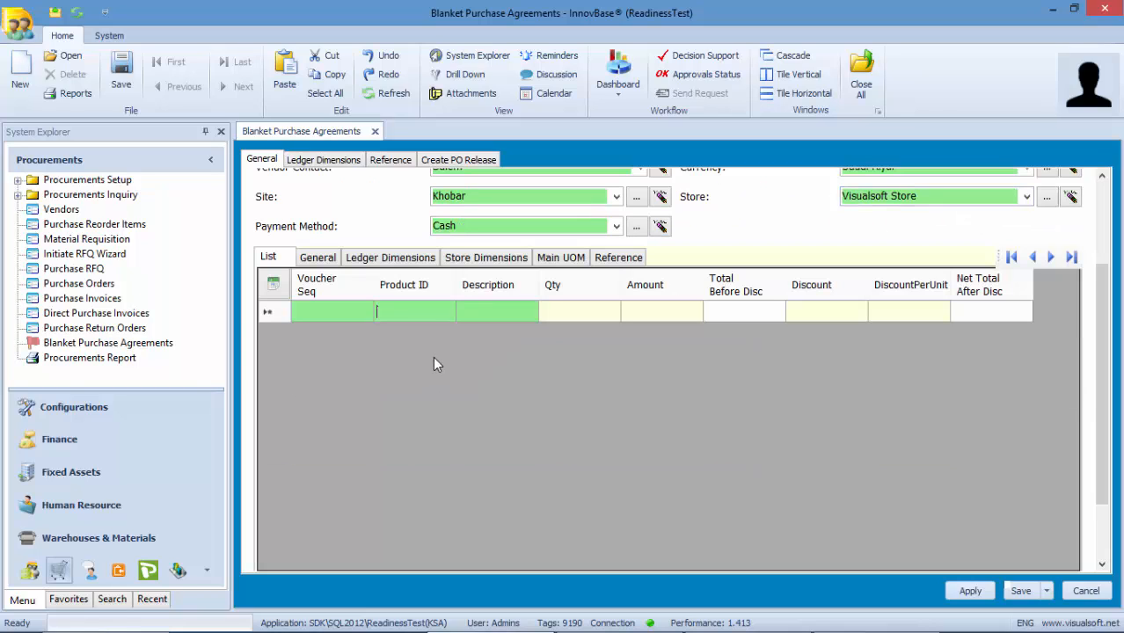
# - Add a line for product 2014 eSafanad with quantity 1000 at amount 4000
pyautogui.write('esaf')
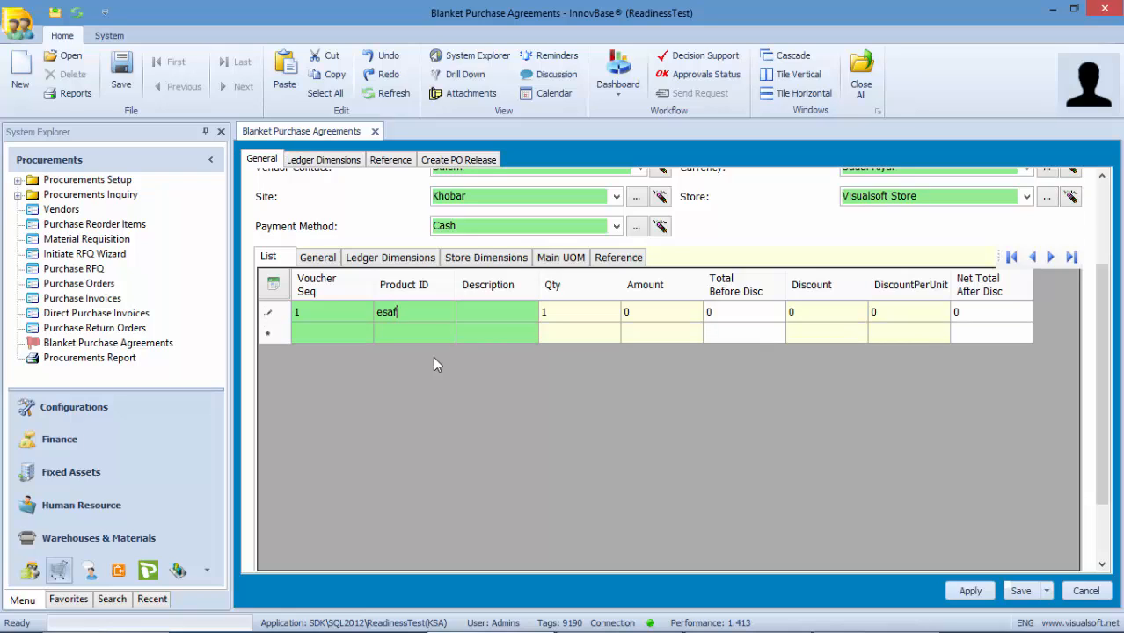
pyautogui.write('a')
pyautogui.click(523, 309)
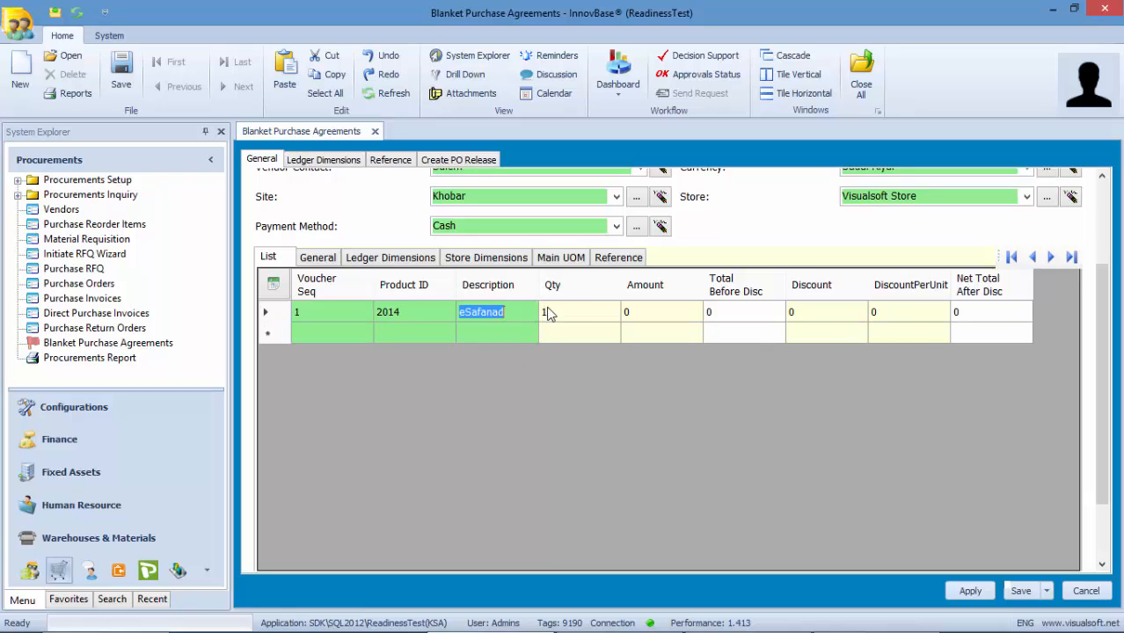
pyautogui.click(547, 313)
pyautogui.write('1000')
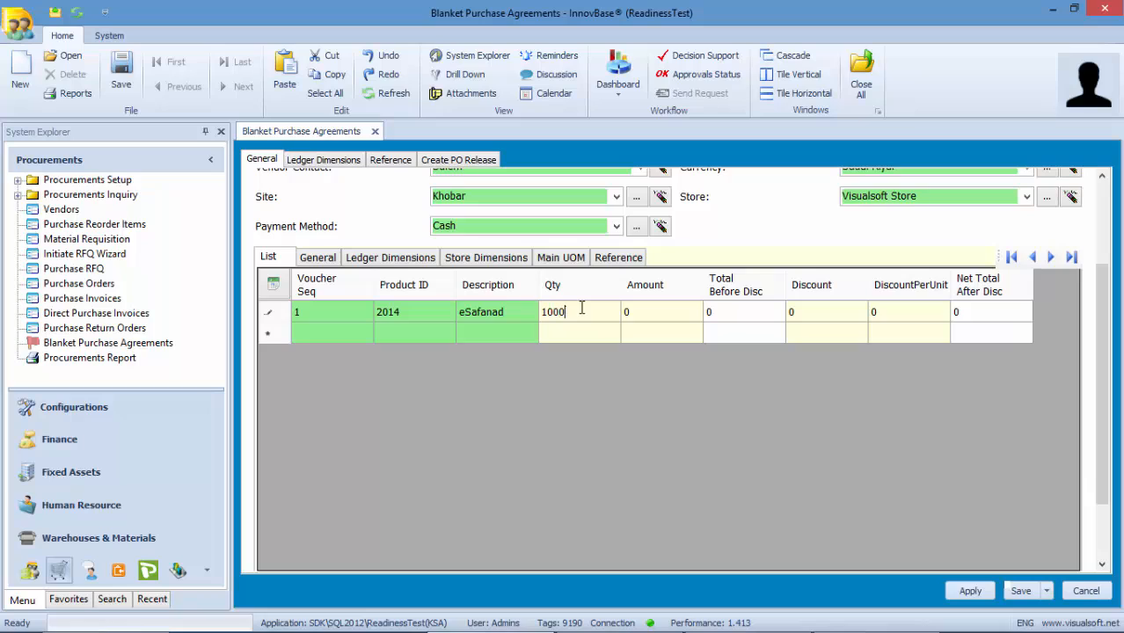
pyautogui.click(640, 315)
pyautogui.write('4000')
pyautogui.click(673, 336)
# - Apply the agreement, enter contract number 1245, and apply again to save it
pyautogui.scroll(3, 673, 332)
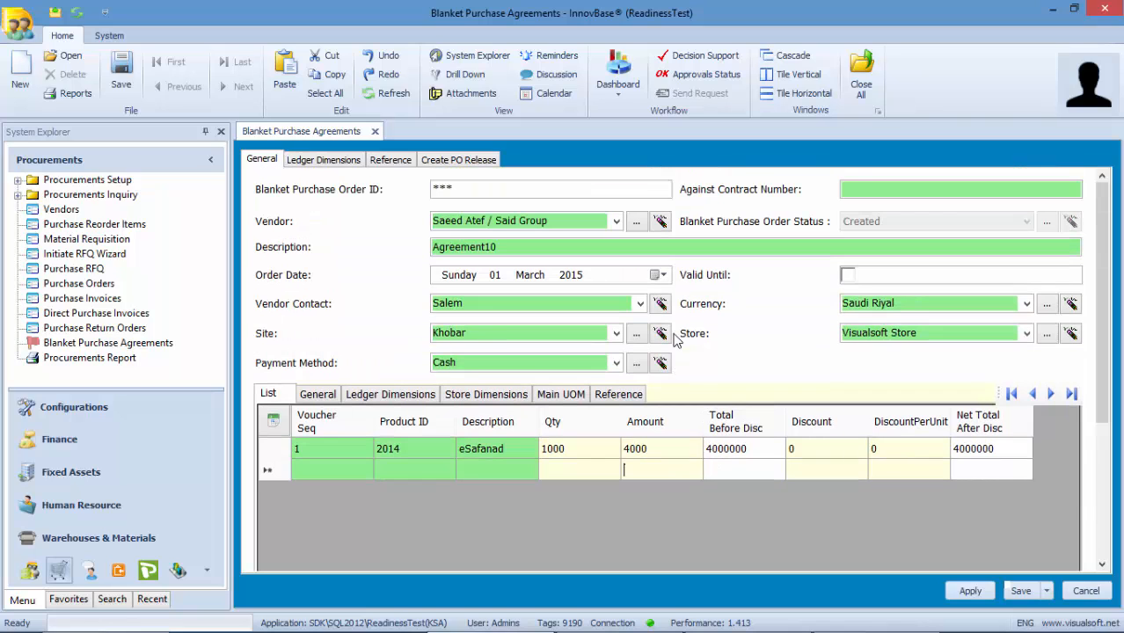
pyautogui.click(967, 594)
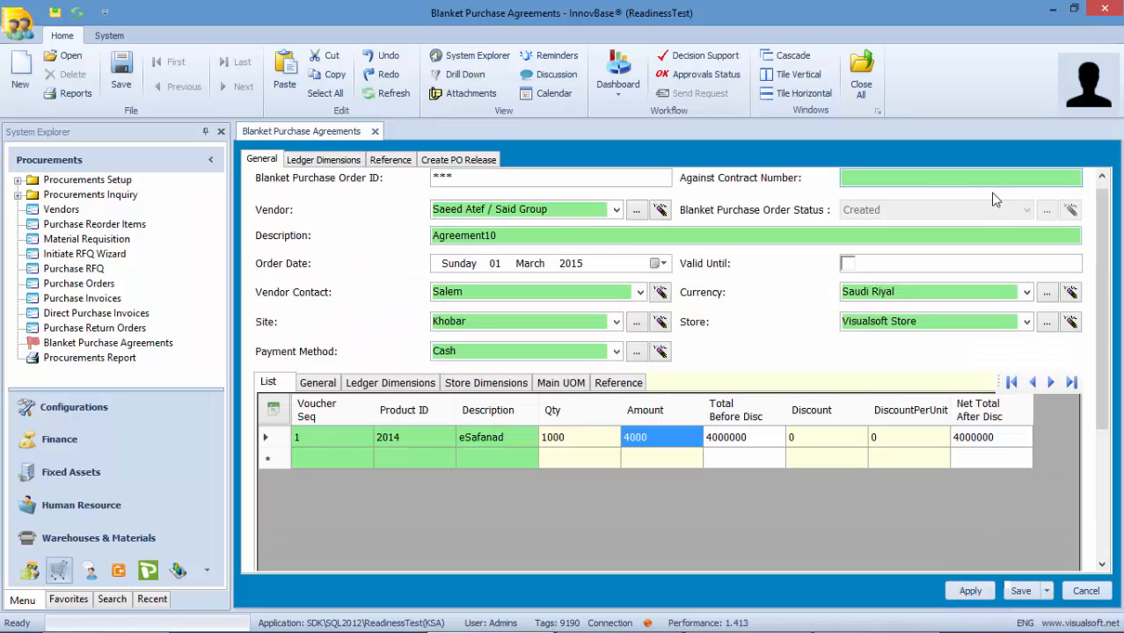
pyautogui.write('1245')
pyautogui.click(969, 592)
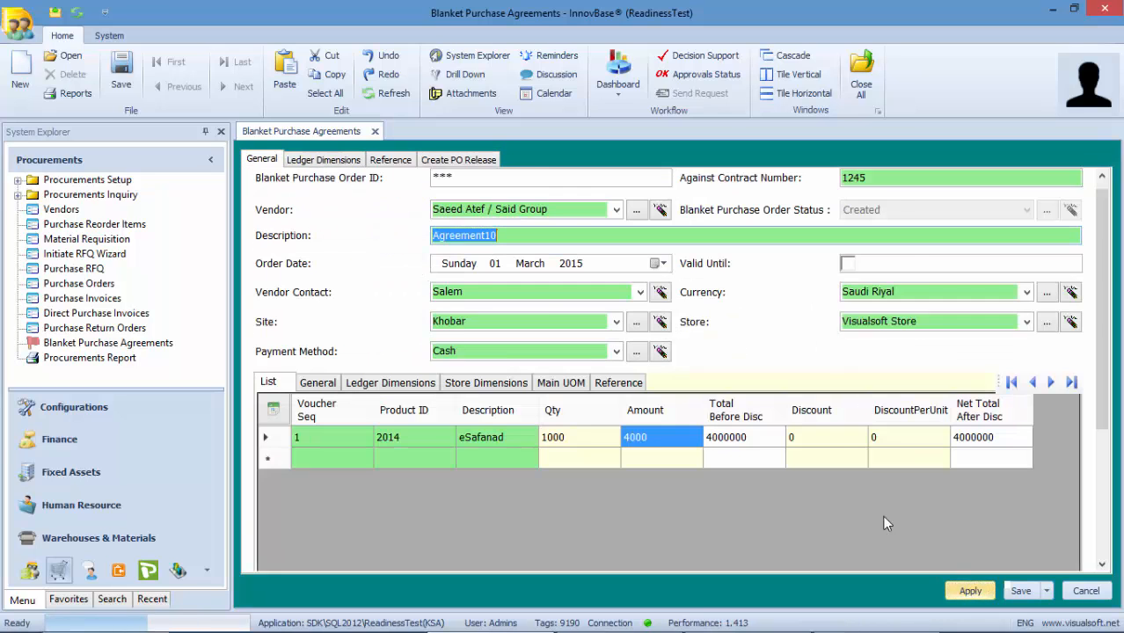
# - Create a PO release from the agreement's Actions List and confirm it
pyautogui.click(446, 165)
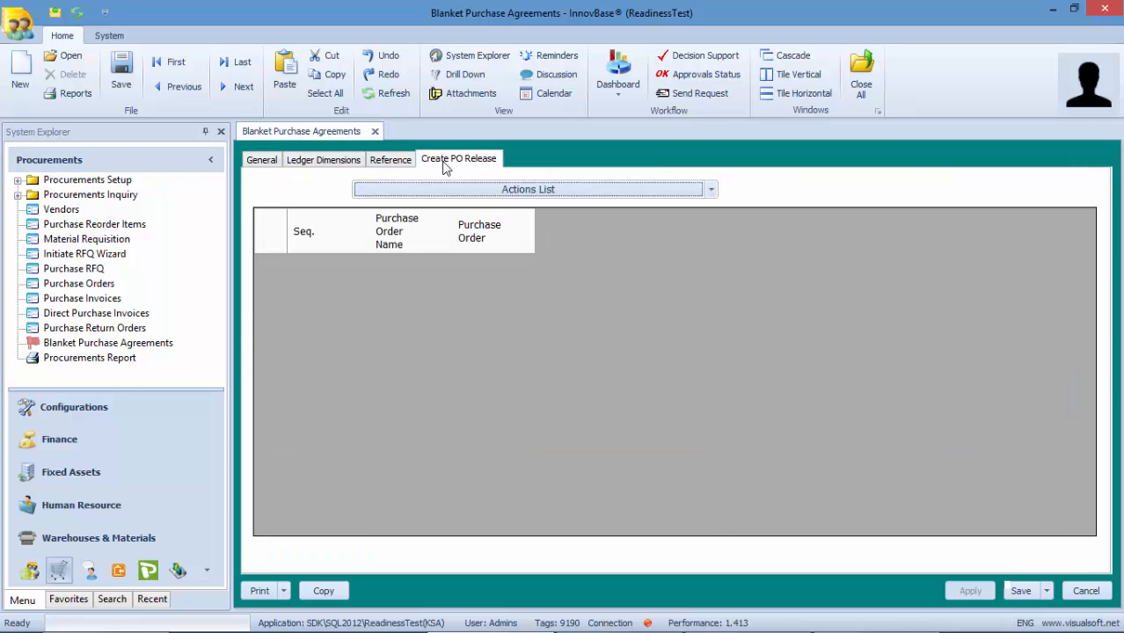
pyautogui.click(711, 190)
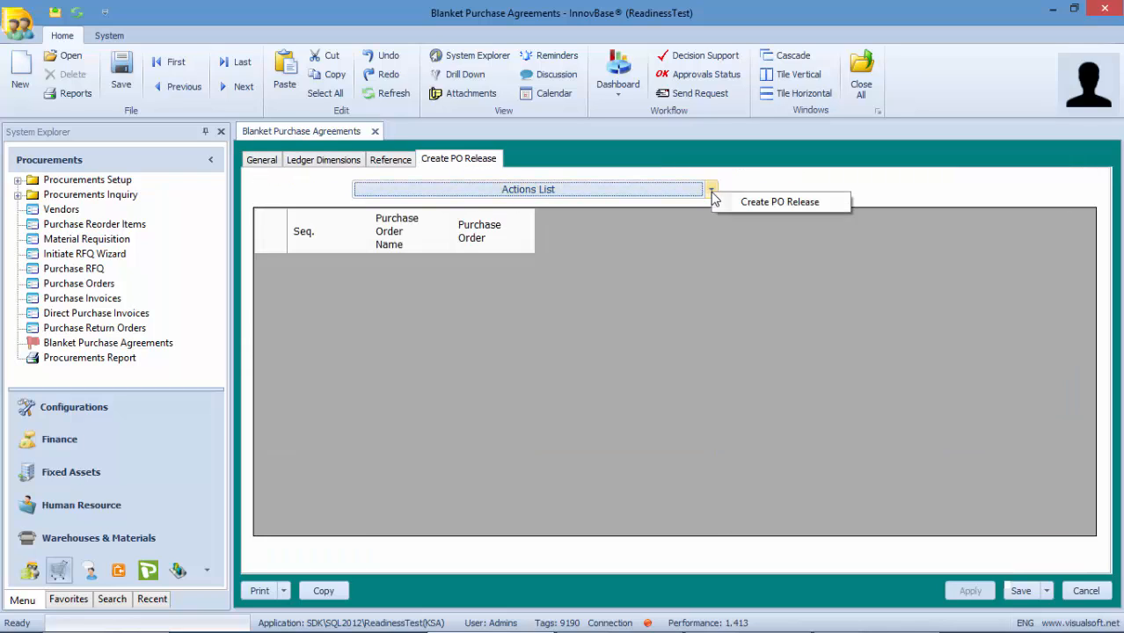
pyautogui.click(750, 202)
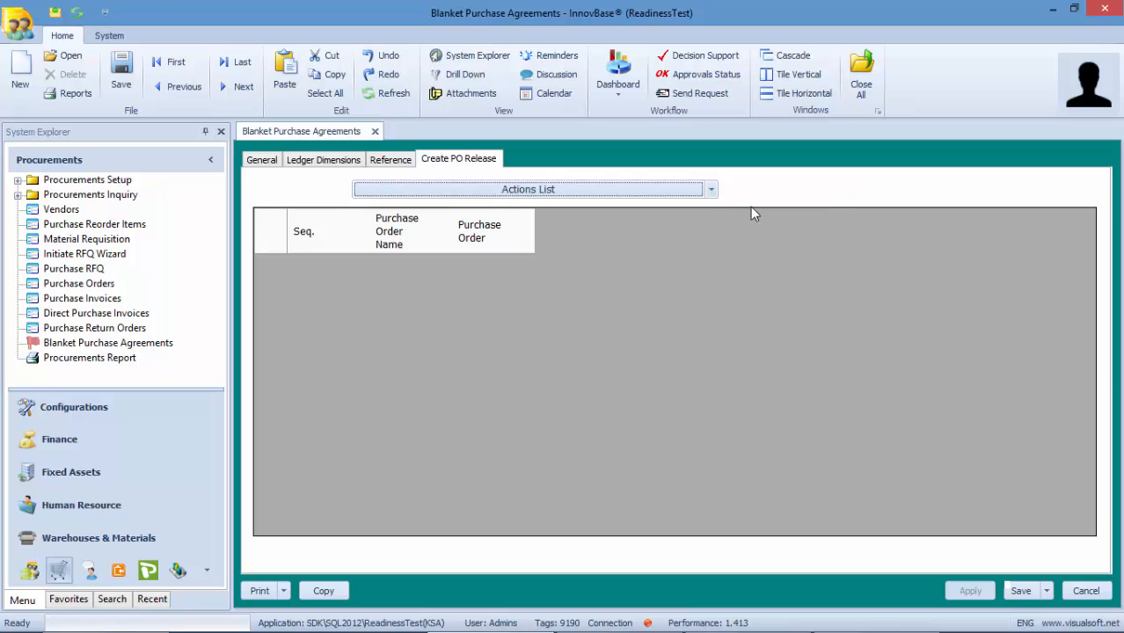
pyautogui.click(558, 395)
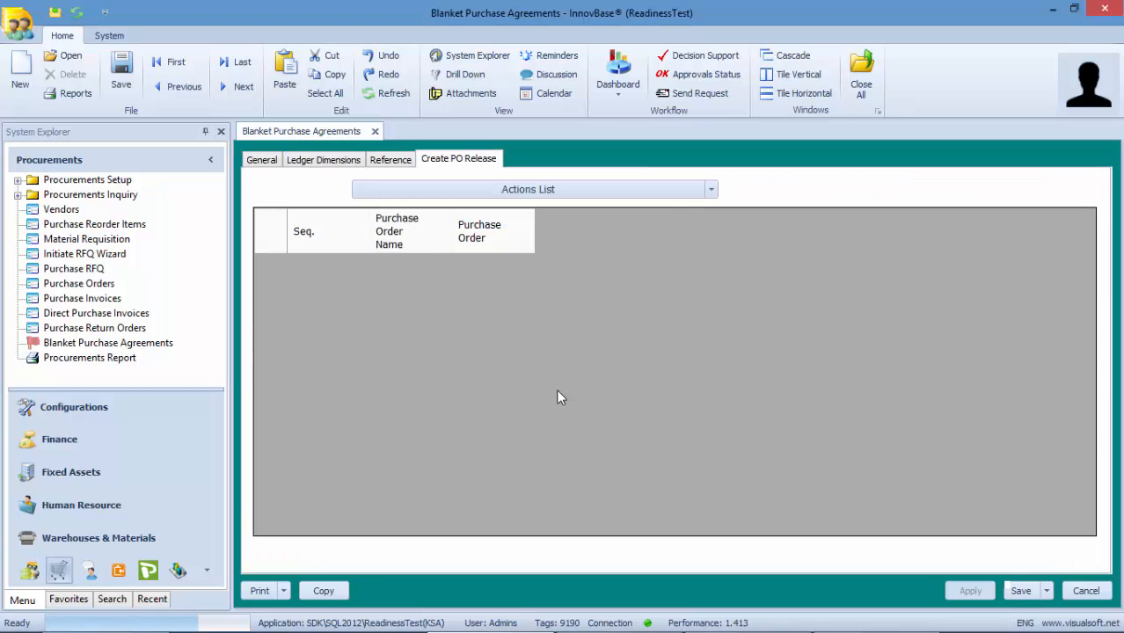
# - Open the released purchase order, change its quantity to 100, and save it
pyautogui.doubleClick(499, 265)
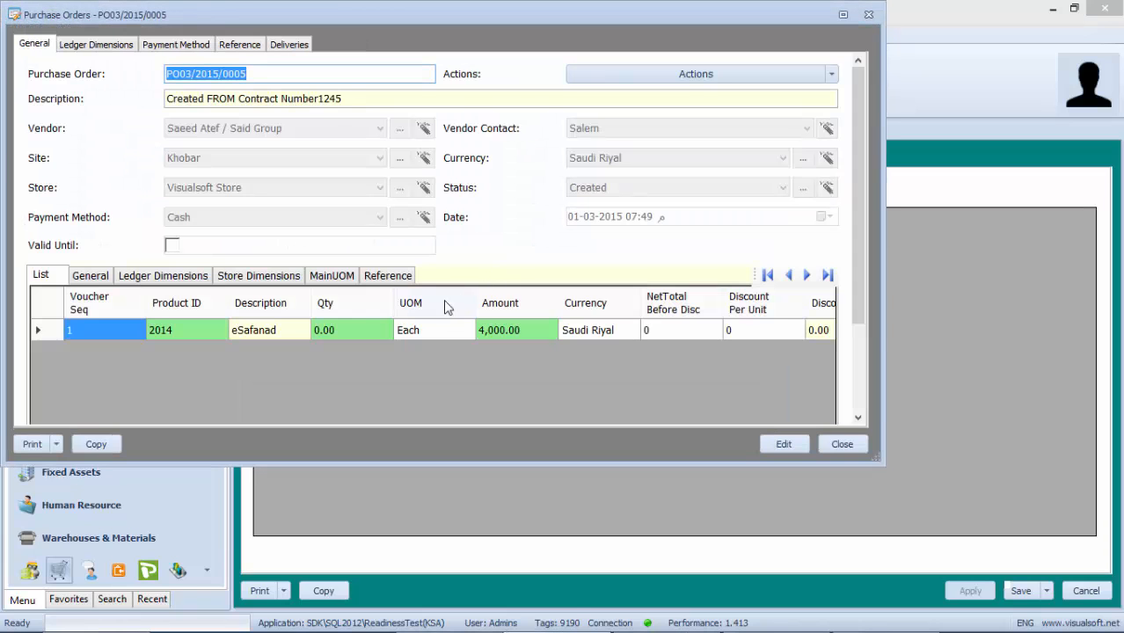
pyautogui.click(780, 441)
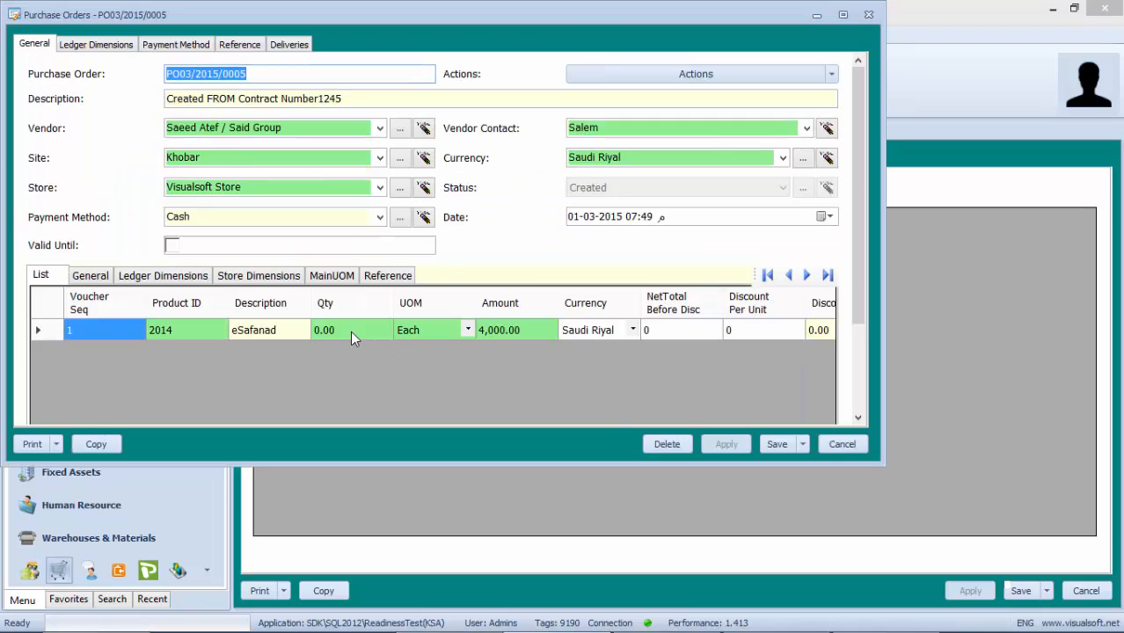
pyautogui.click(350, 331)
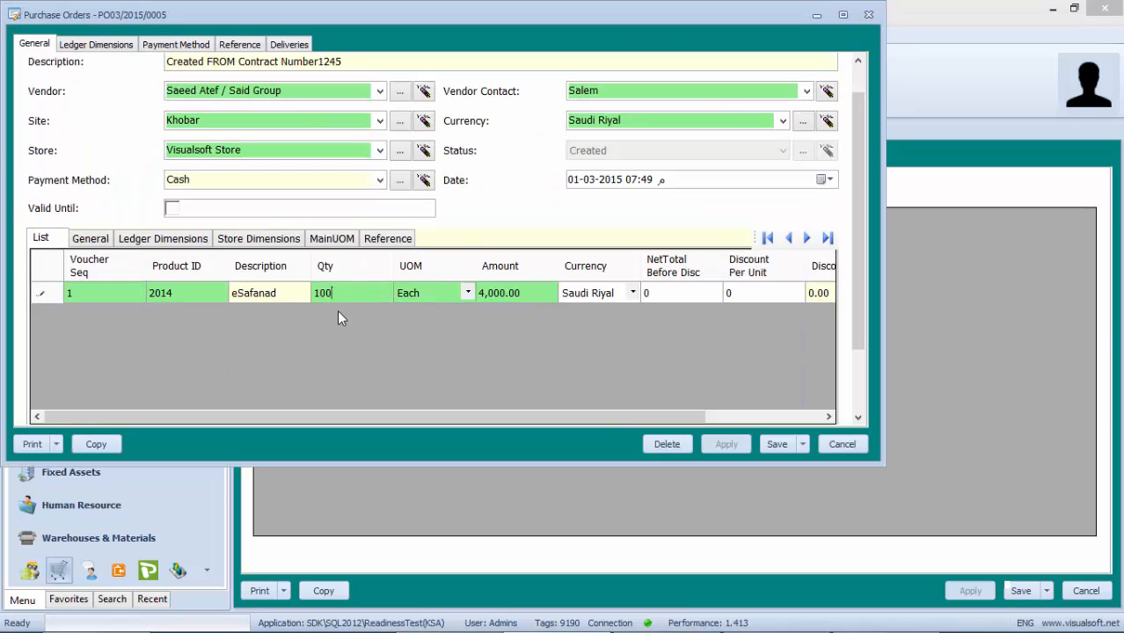
pyautogui.click(768, 444)
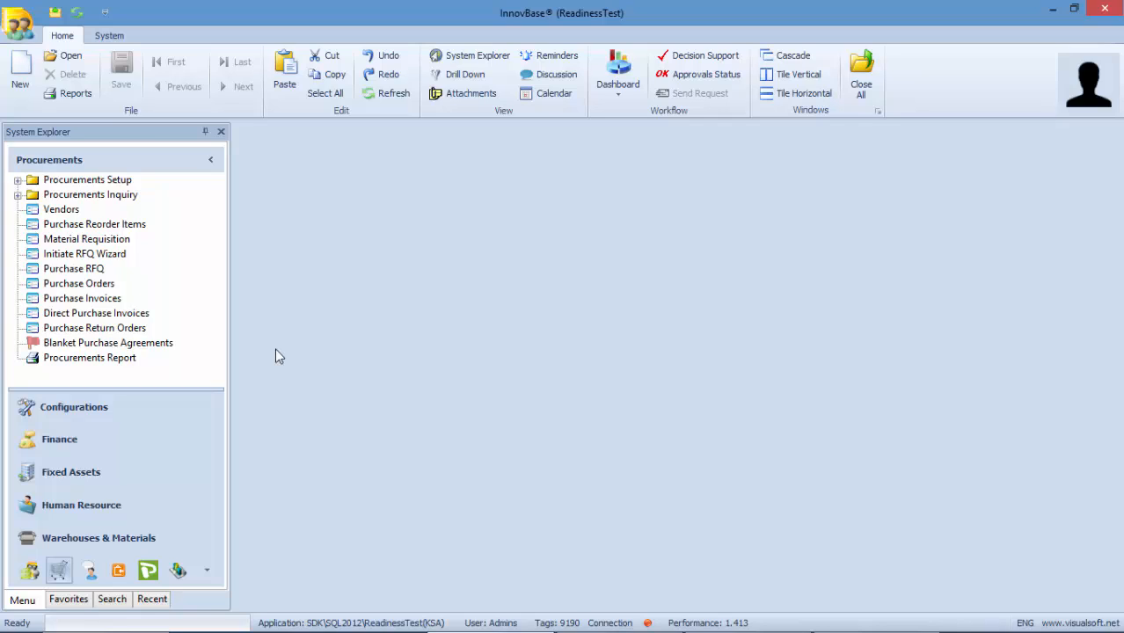
pyautogui.click(103, 330)
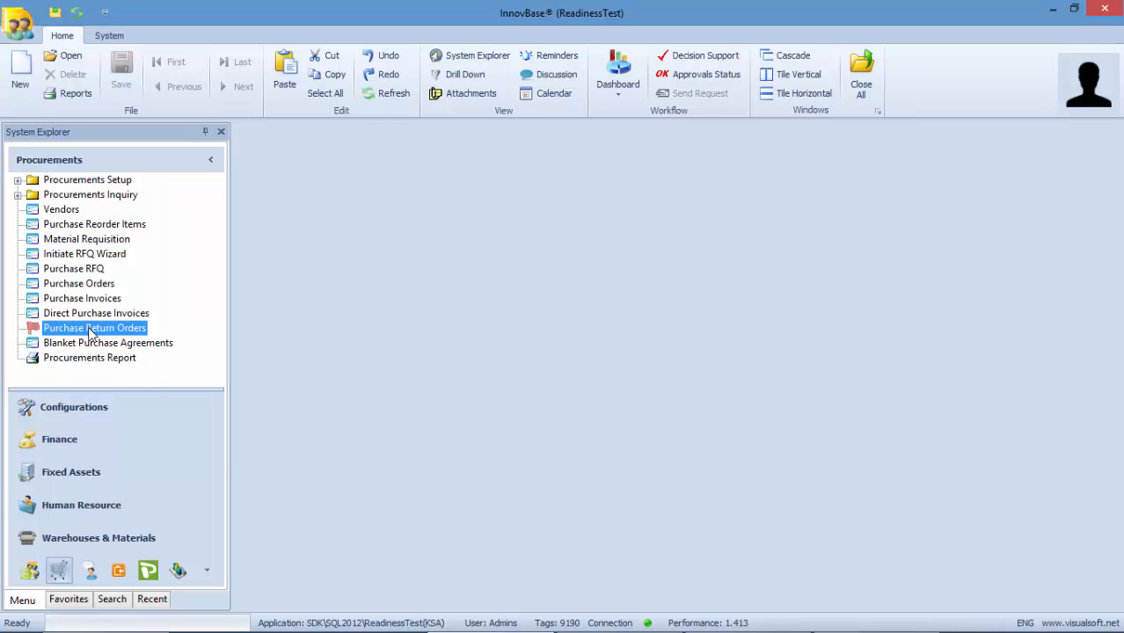
# - Start a new purchase return order for Said Group against its direct purchase invoice
pyautogui.rightClick(91, 332)
pyautogui.click(114, 336)
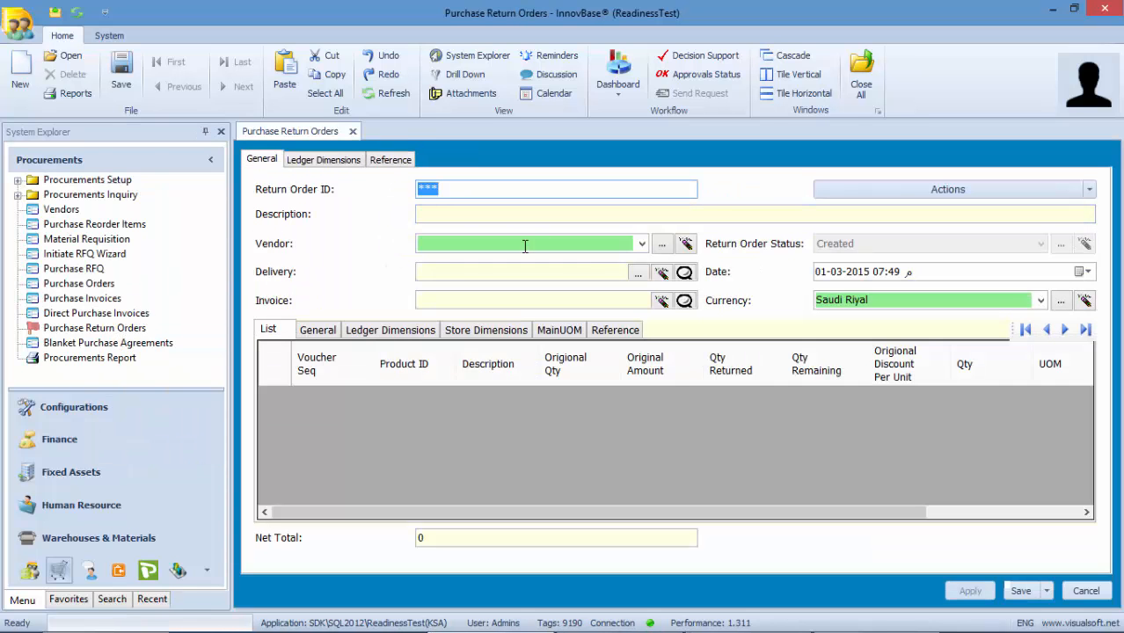
pyautogui.click(640, 247)
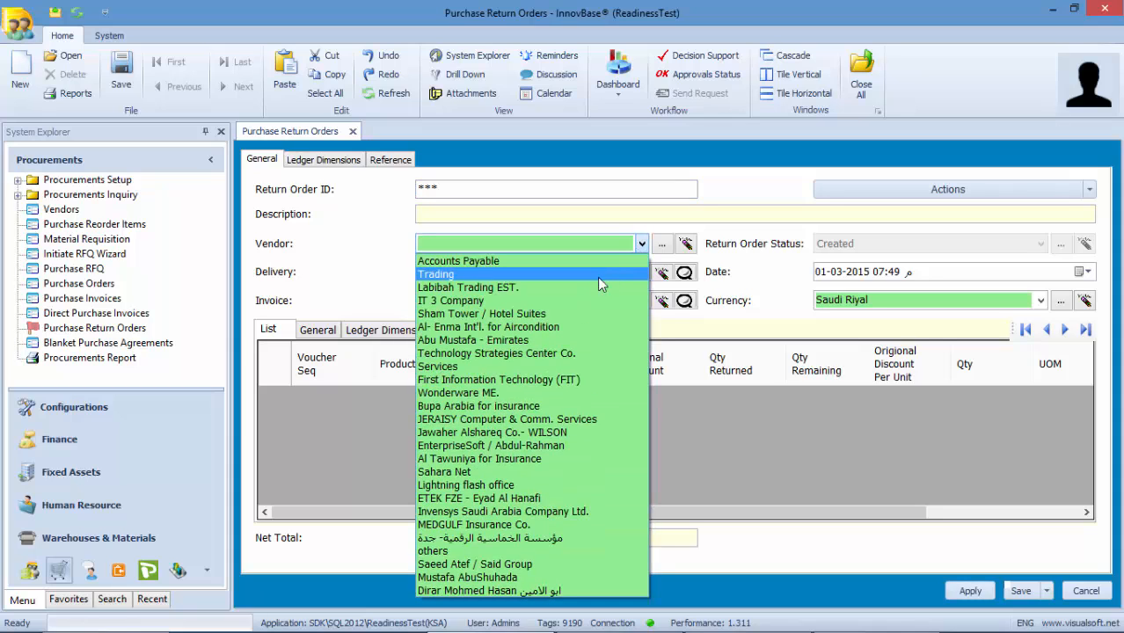
pyautogui.click(476, 565)
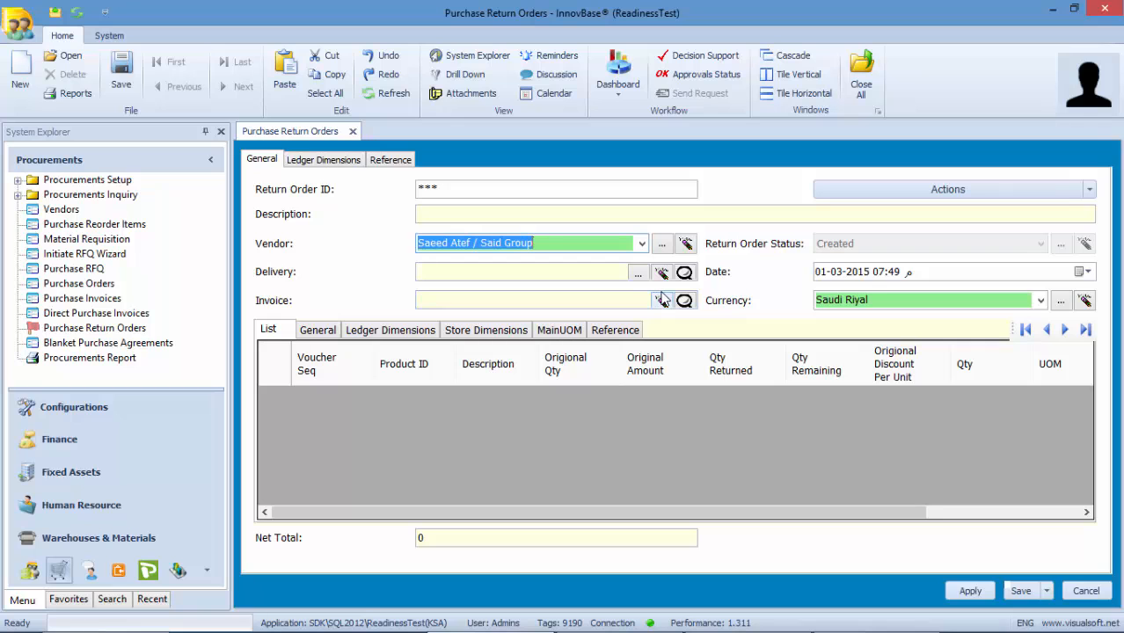
pyautogui.click(684, 301)
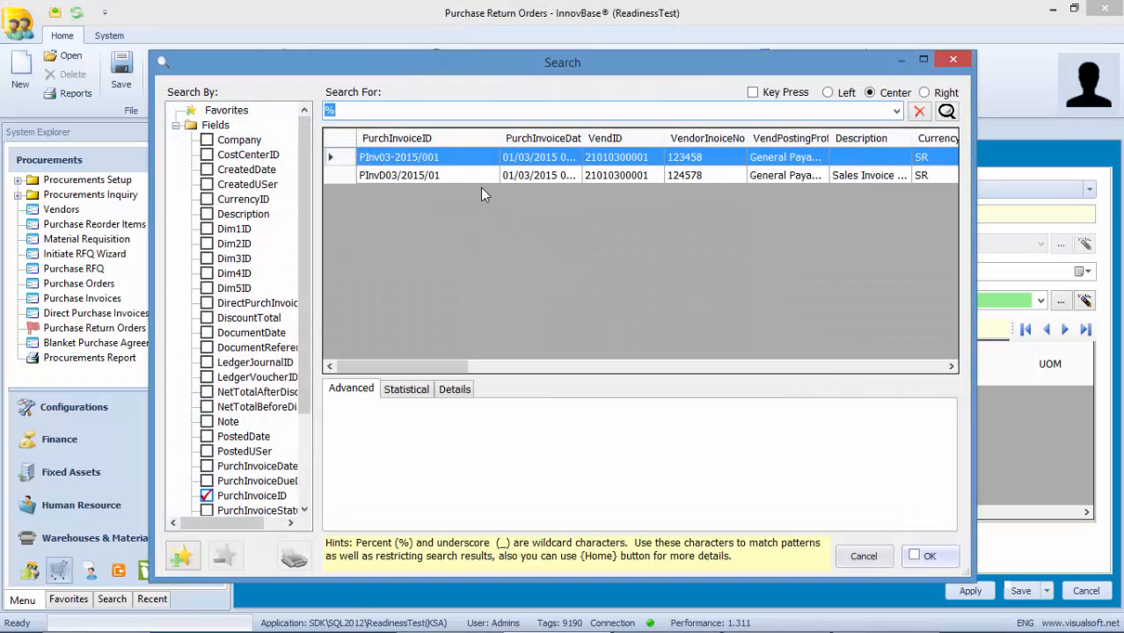
pyautogui.doubleClick(482, 175)
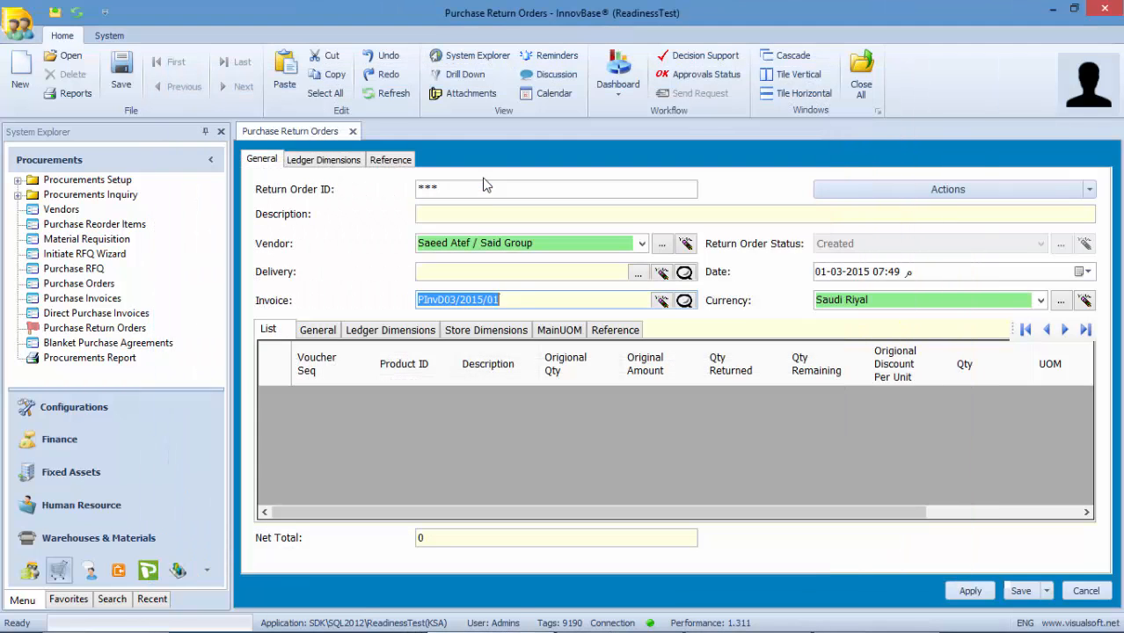
# - Fetch the invoice lines 2014 and 275631 into the return order and confirm saving
pyautogui.click(1089, 190)
pyautogui.click(1082, 204)
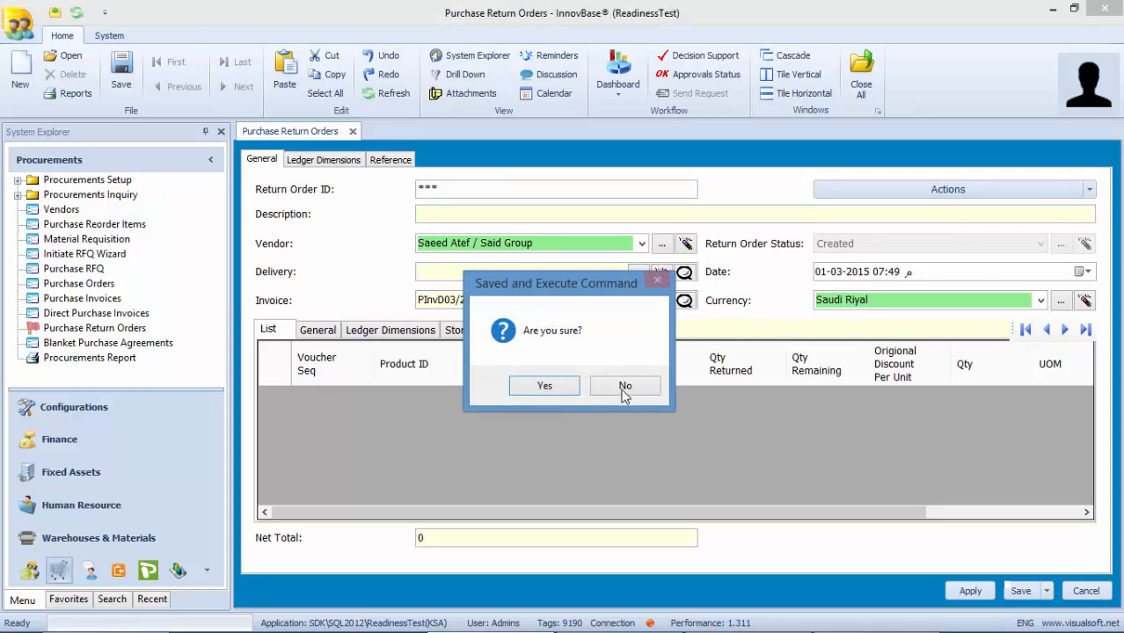
pyautogui.click(543, 388)
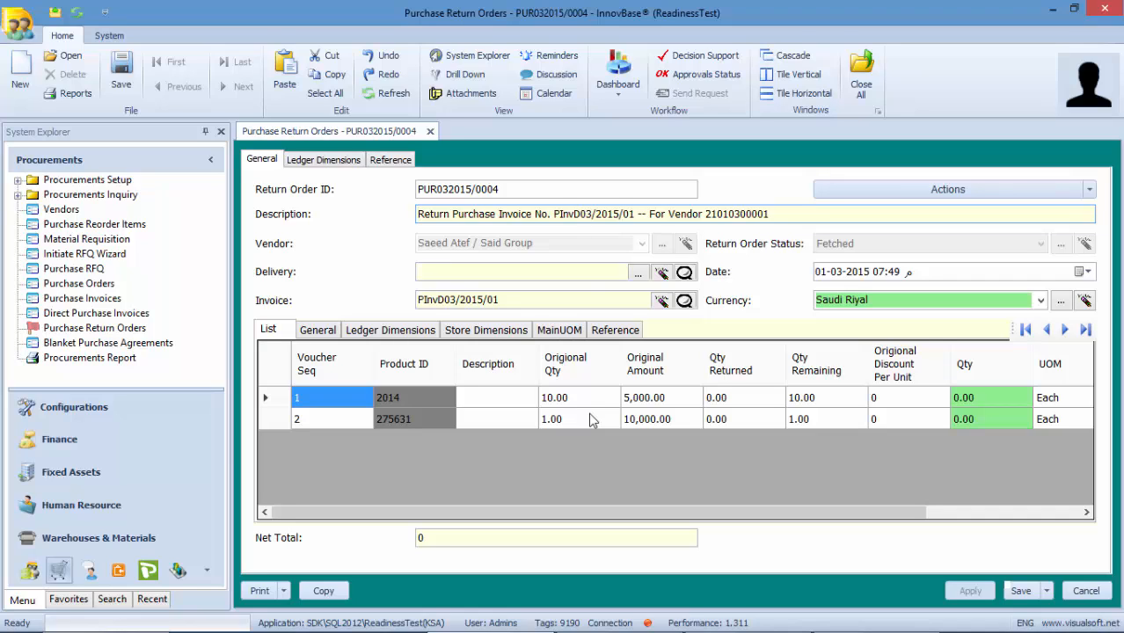
# - Set a return quantity of 5 for product 2014 and post the return order
pyautogui.click(963, 401)
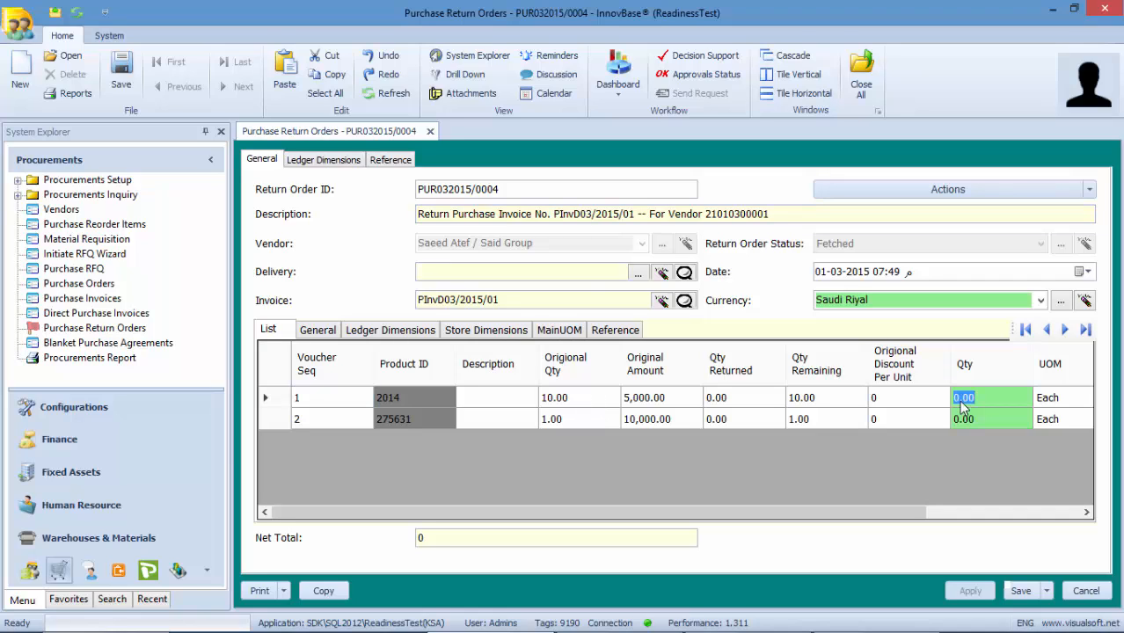
pyautogui.write('5')
pyautogui.click(1089, 191)
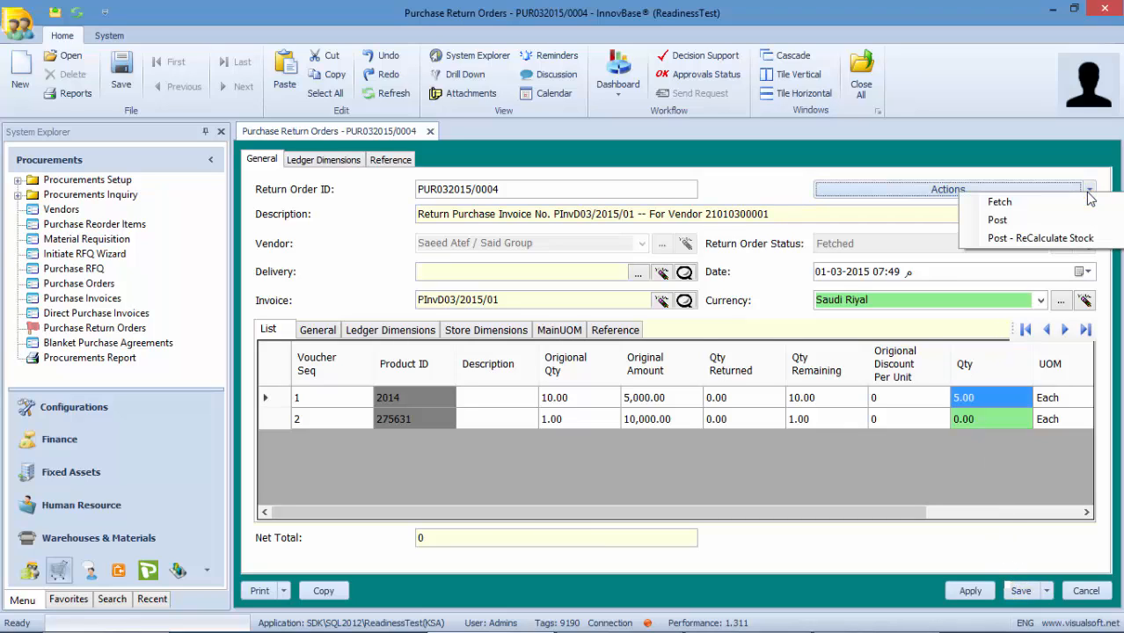
pyautogui.click(1061, 223)
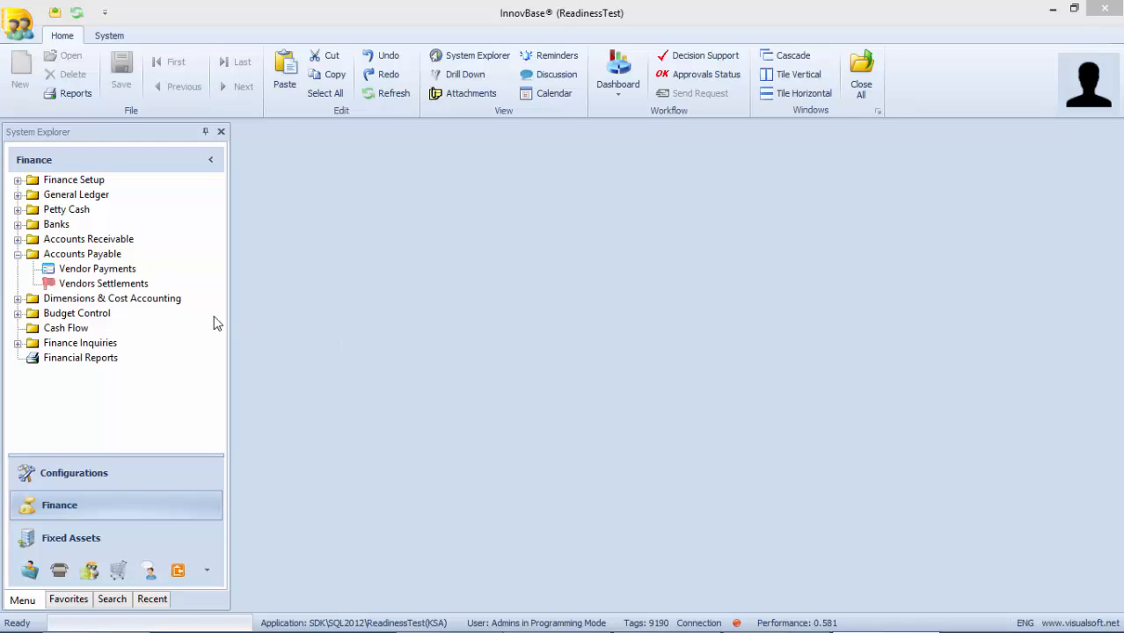
# - Start a new vendor settlement for Said Group with Arabic and English descriptions 'Settlements'
pyautogui.rightClick(94, 286)
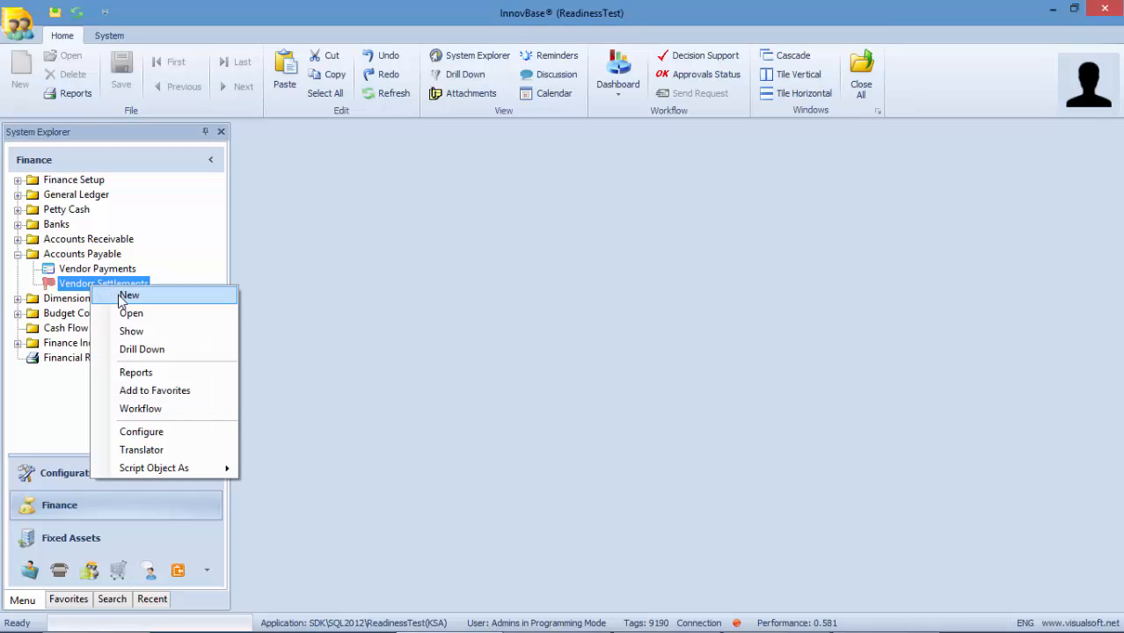
pyautogui.click(128, 296)
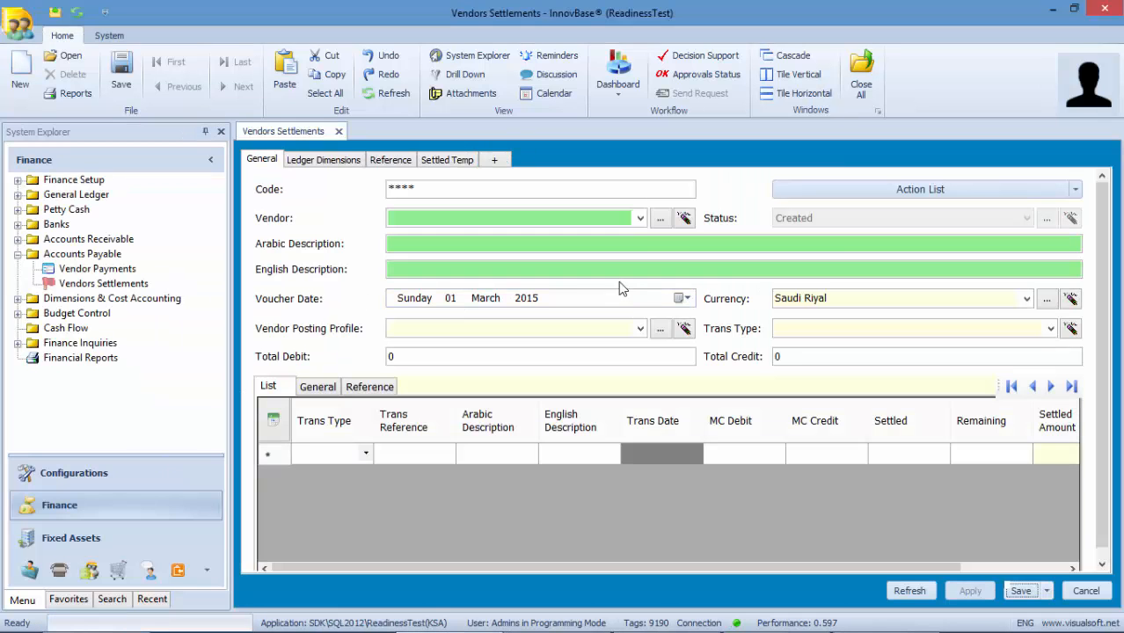
pyautogui.click(640, 219)
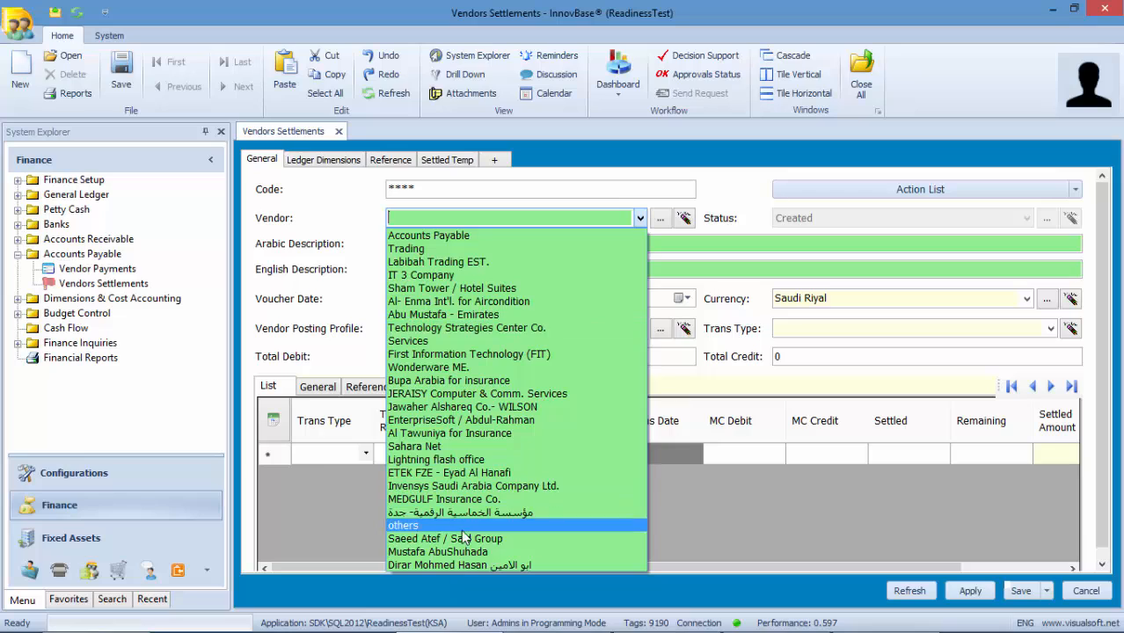
pyautogui.click(456, 539)
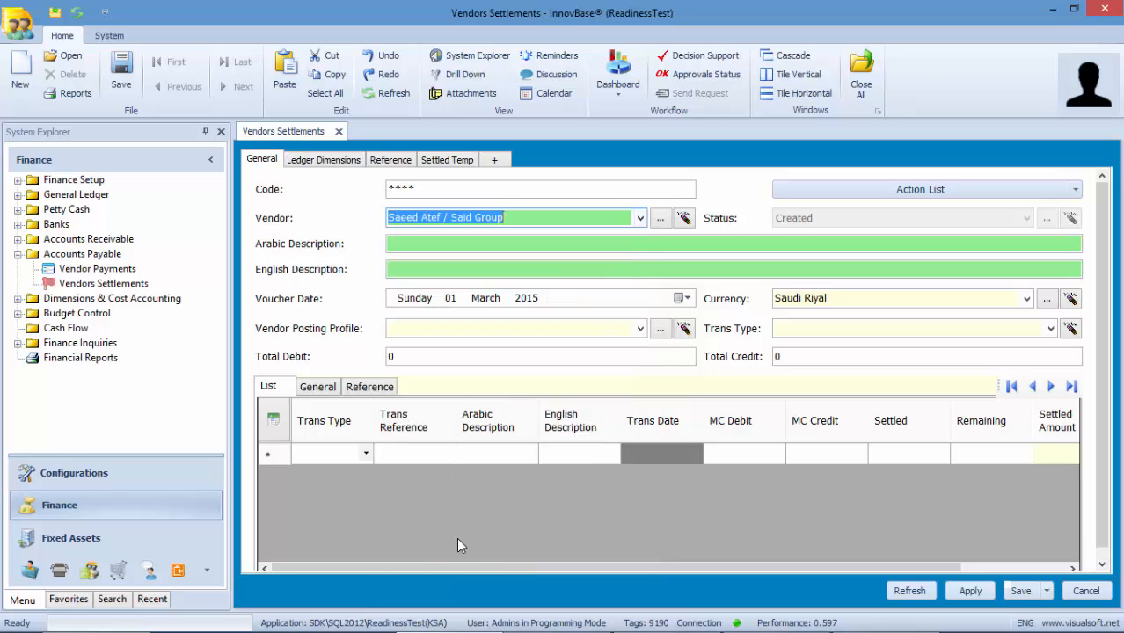
pyautogui.click(606, 250)
pyautogui.write('Settlements')
pyautogui.click(562, 273)
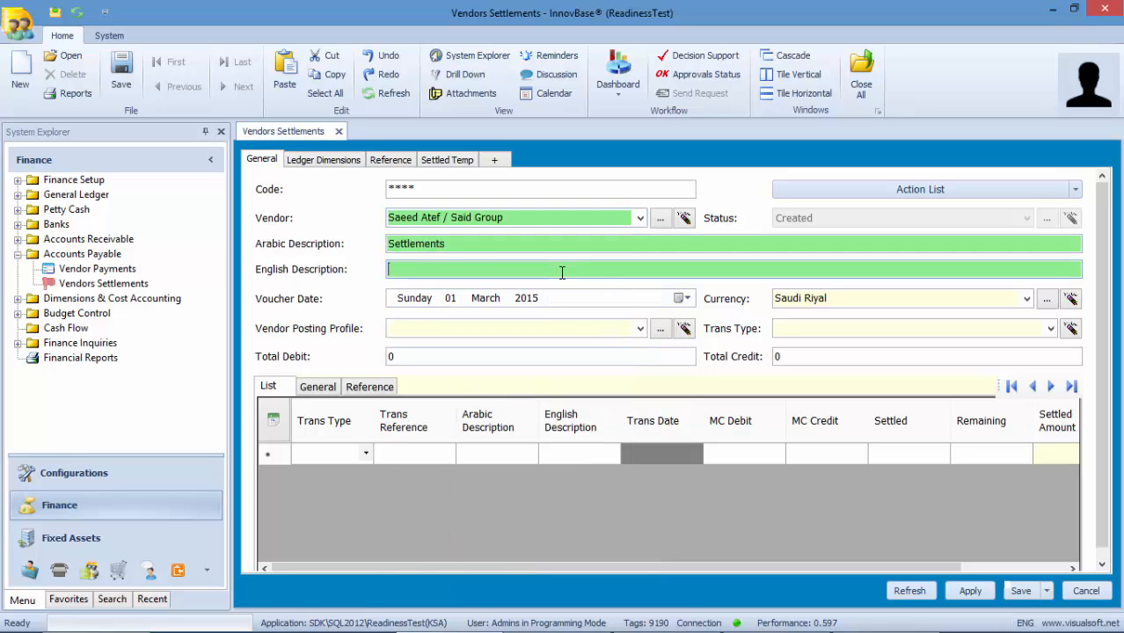
pyautogui.write('Settlements')
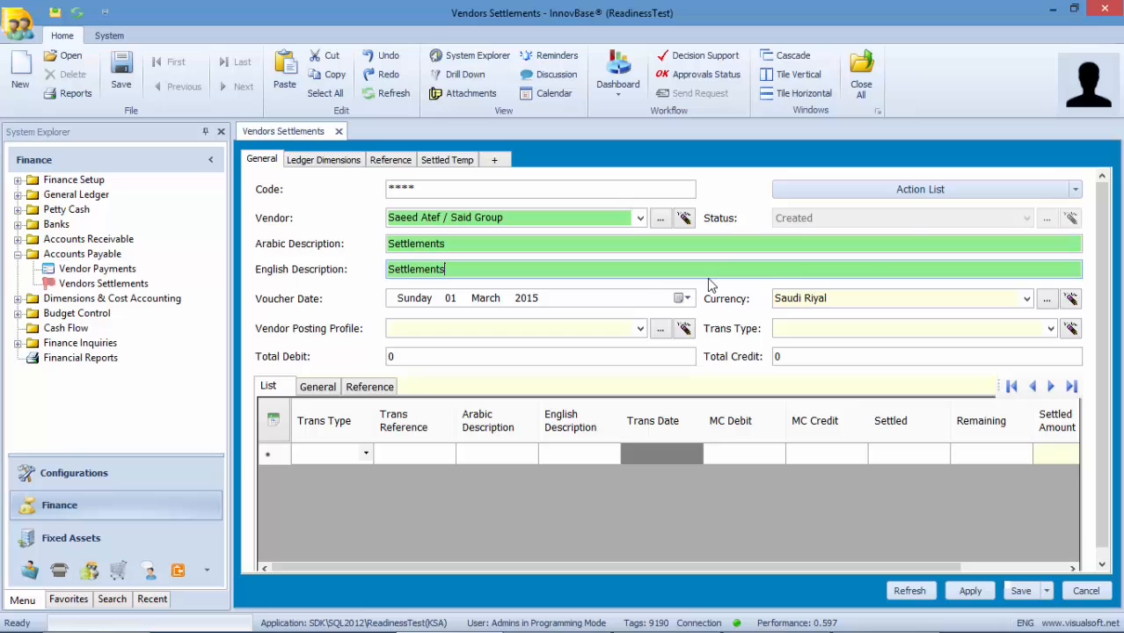
# - Fetch the vendor's open 60000 invoice and 10000 debit transaction into the settlement
pyautogui.click(1075, 189)
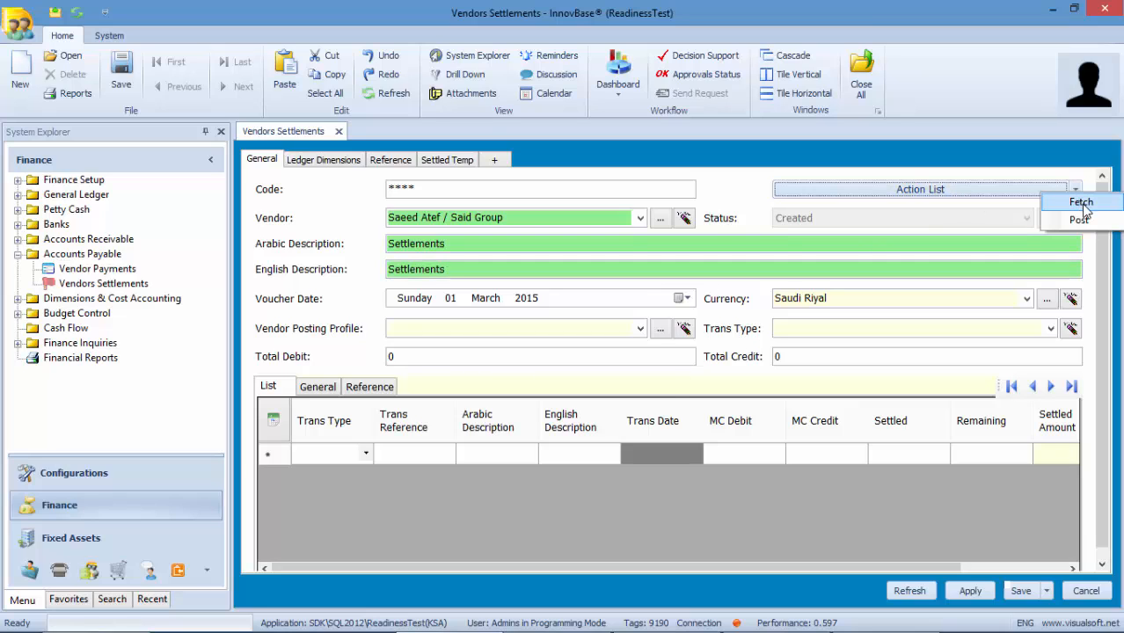
pyautogui.click(1082, 203)
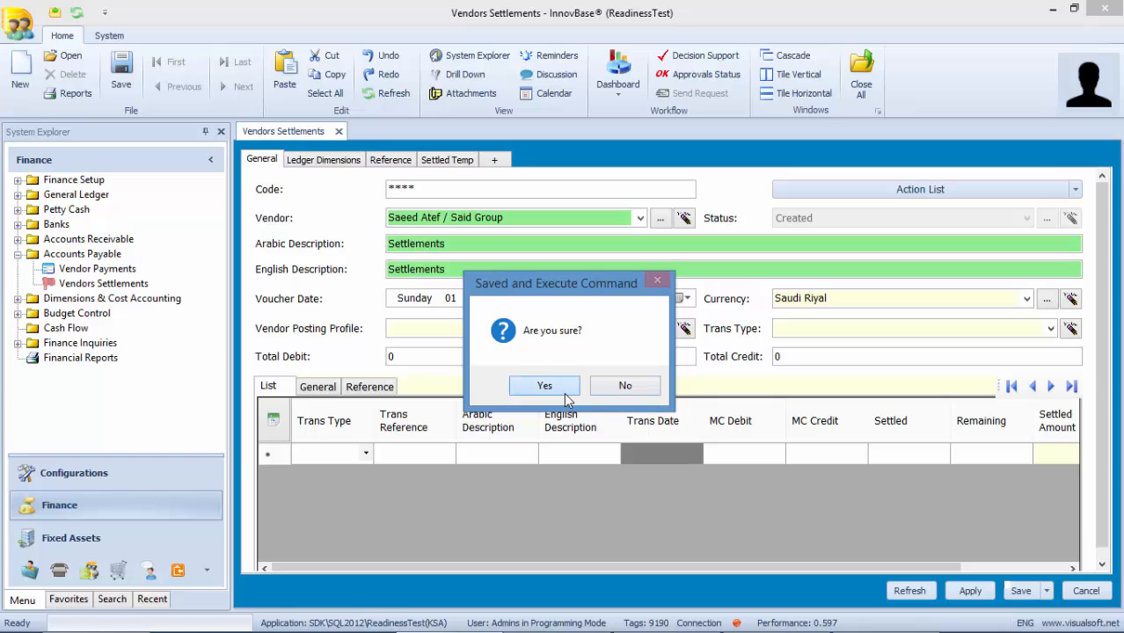
pyautogui.click(564, 392)
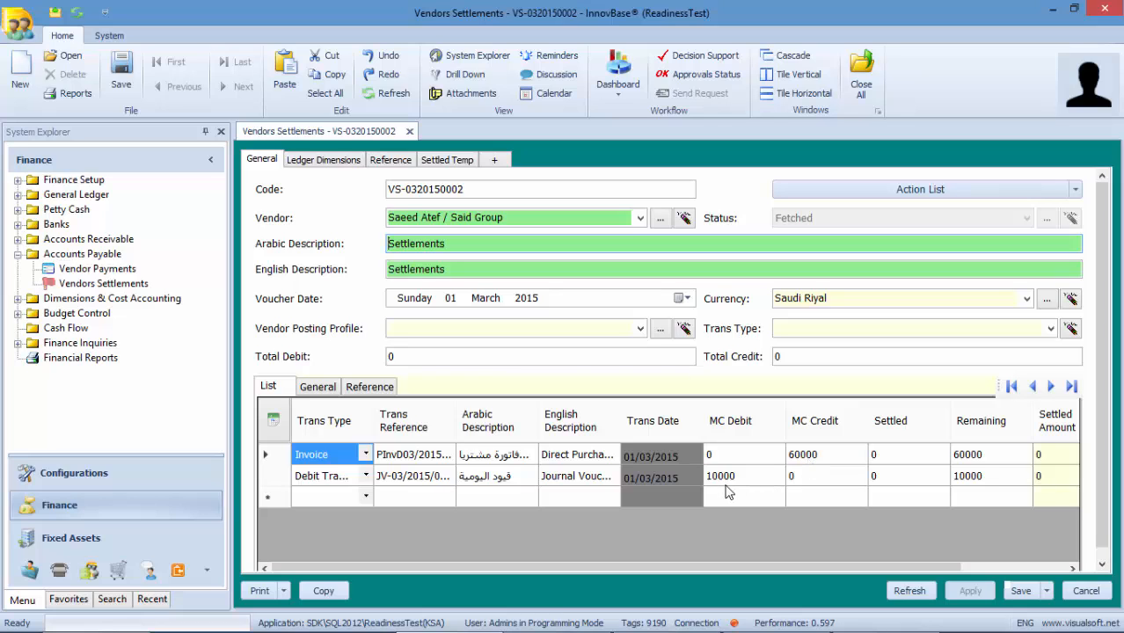
# - Enter 10000 as the settled amount on the invoice and debit lines, apply, and post
pyautogui.moveTo(944, 567); pyautogui.dragTo(1063, 563)
pyautogui.click(961, 483)
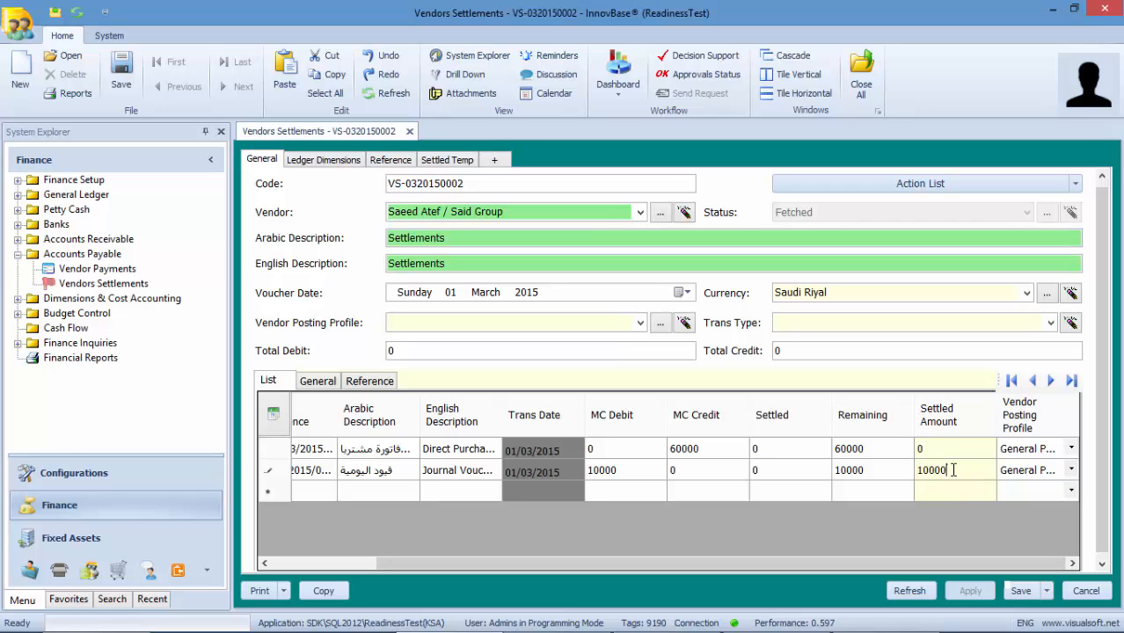
pyautogui.click(932, 452)
pyautogui.write('10000')
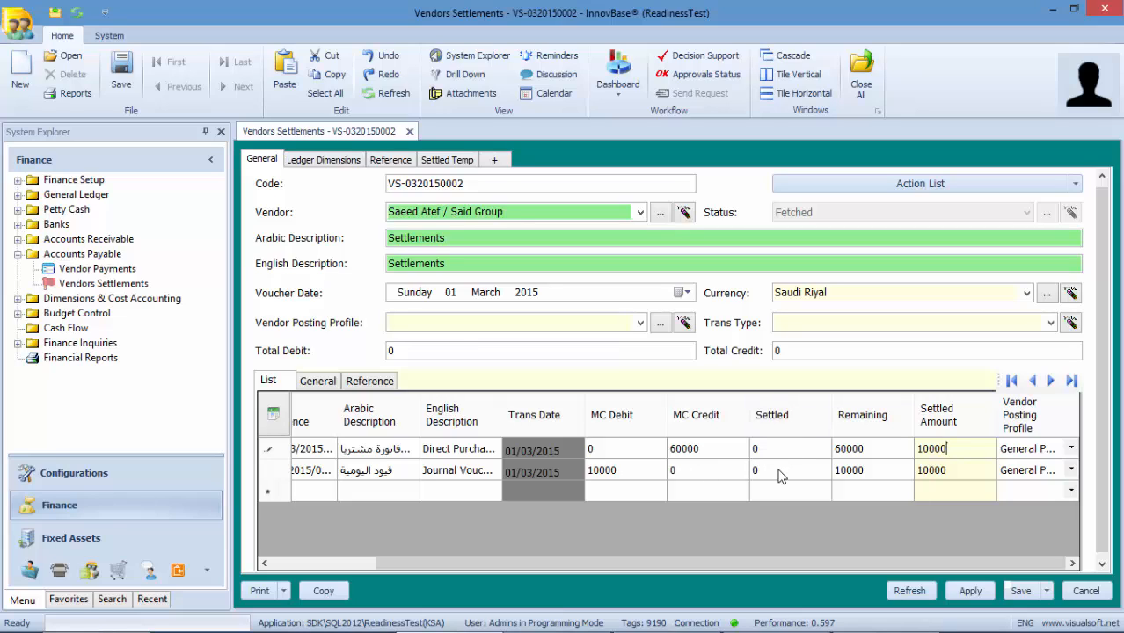
pyautogui.click(969, 591)
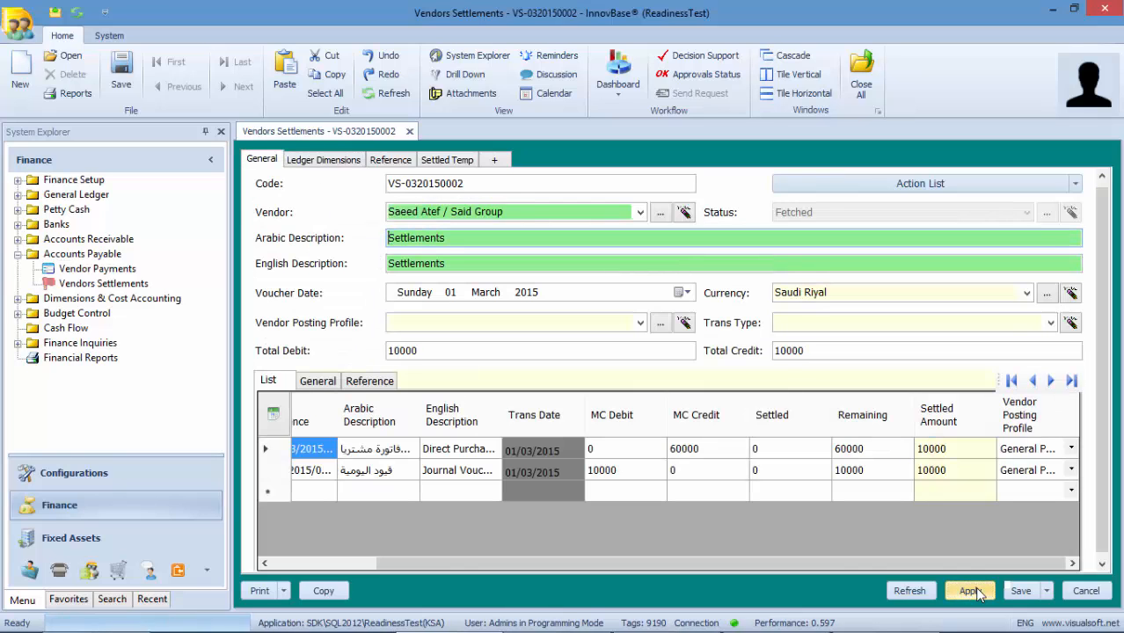
pyautogui.click(1072, 184)
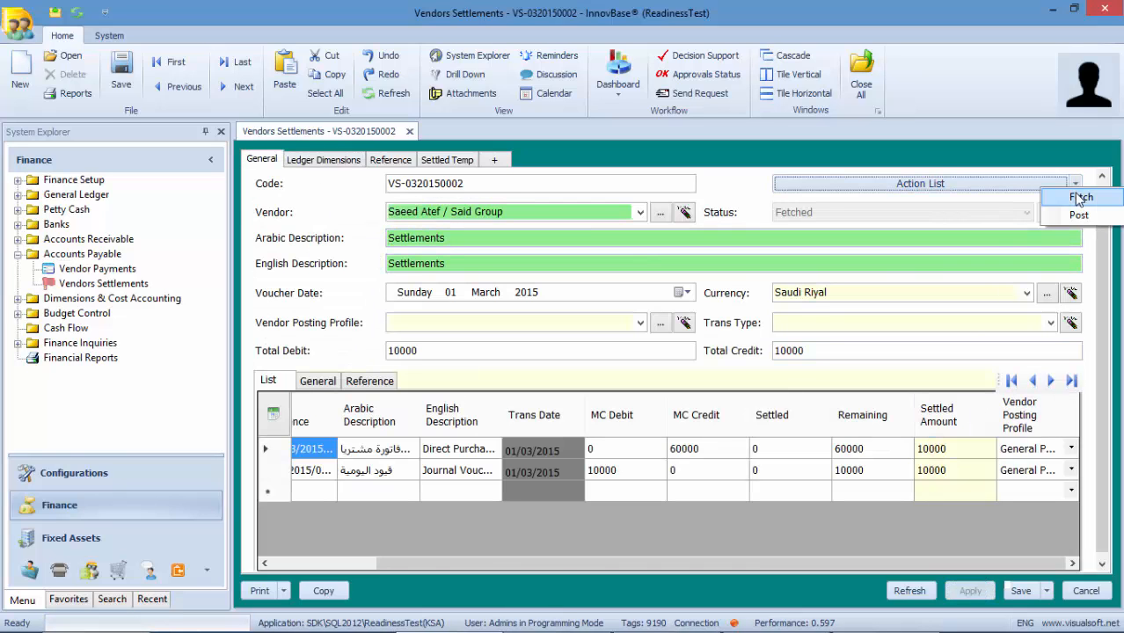
pyautogui.click(1079, 216)
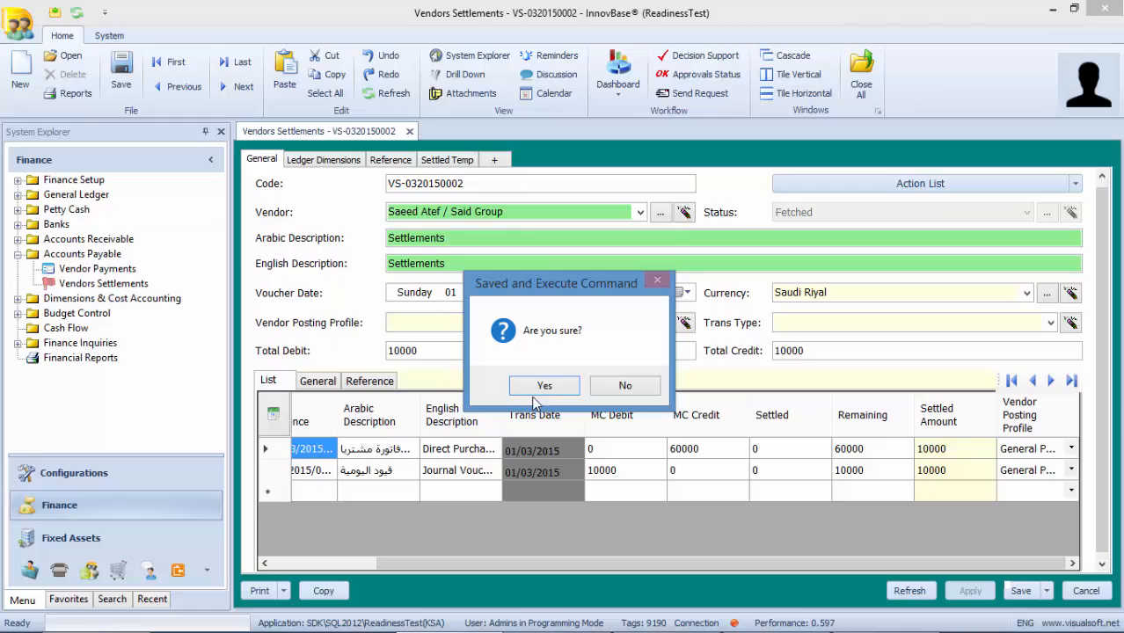